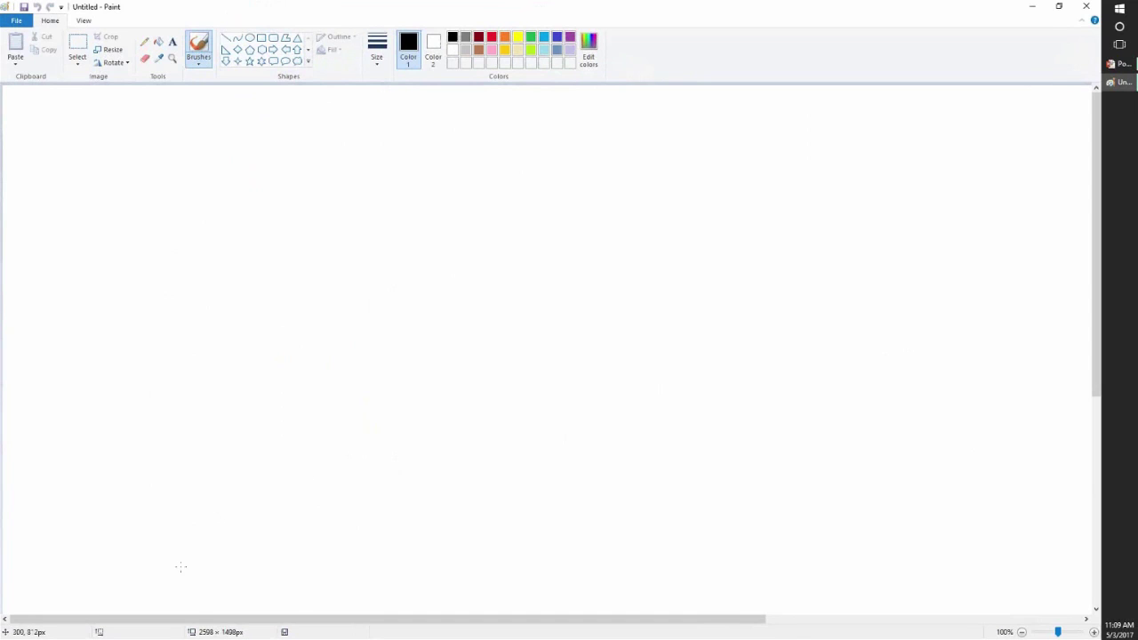
- Brush a black curve rising from lower left and leveling off, plus an indigo line across the middle
{"action": "mouse_move", "coordinate": [181, 568]}
{"action": "left_mouse_down"}
{"action": "mouse_move", "coordinate": [394, 312]}
{"action": "mouse_move", "coordinate": [488, 238]}
{"action": "mouse_move", "coordinate": [917, 237]}
{"action": "left_mouse_up"}
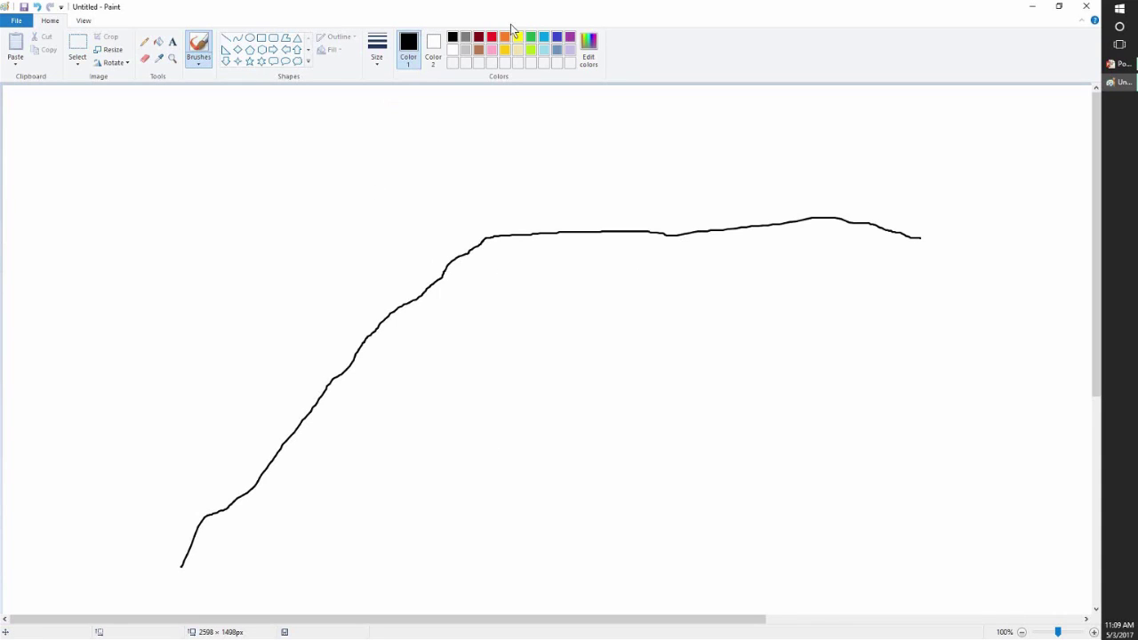
{"action": "left_click", "coordinate": [557, 38]}
{"action": "mouse_move", "coordinate": [36, 310]}
{"action": "left_mouse_down"}
{"action": "mouse_move", "coordinate": [208, 320]}
{"action": "mouse_move", "coordinate": [683, 295]}
{"action": "mouse_move", "coordinate": [1061, 309]}
{"action": "left_mouse_up"}
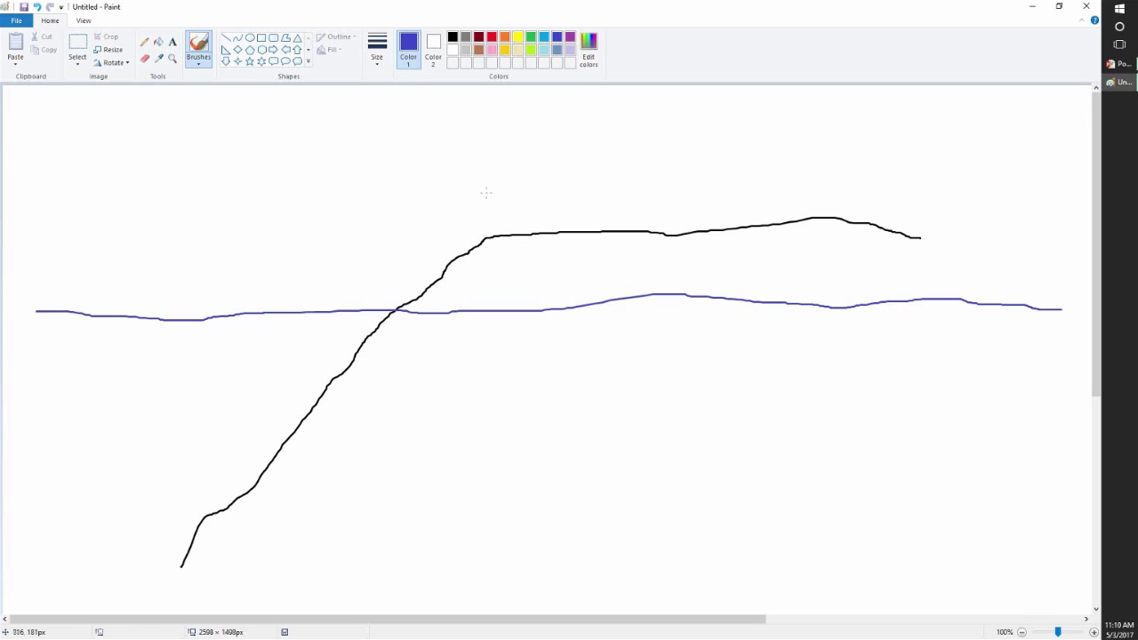
- Scribble a small black arrow mark at the lower-left end of the black curve
{"action": "left_click", "coordinate": [452, 37]}
{"action": "mouse_move", "coordinate": [175, 566]}
{"action": "left_mouse_down"}
{"action": "mouse_move", "coordinate": [198, 559]}
{"action": "mouse_move", "coordinate": [177, 568]}
{"action": "mouse_move", "coordinate": [179, 544]}
{"action": "mouse_move", "coordinate": [207, 564]}
{"action": "mouse_move", "coordinate": [177, 564]}
{"action": "mouse_move", "coordinate": [176, 547]}
{"action": "left_mouse_up"}
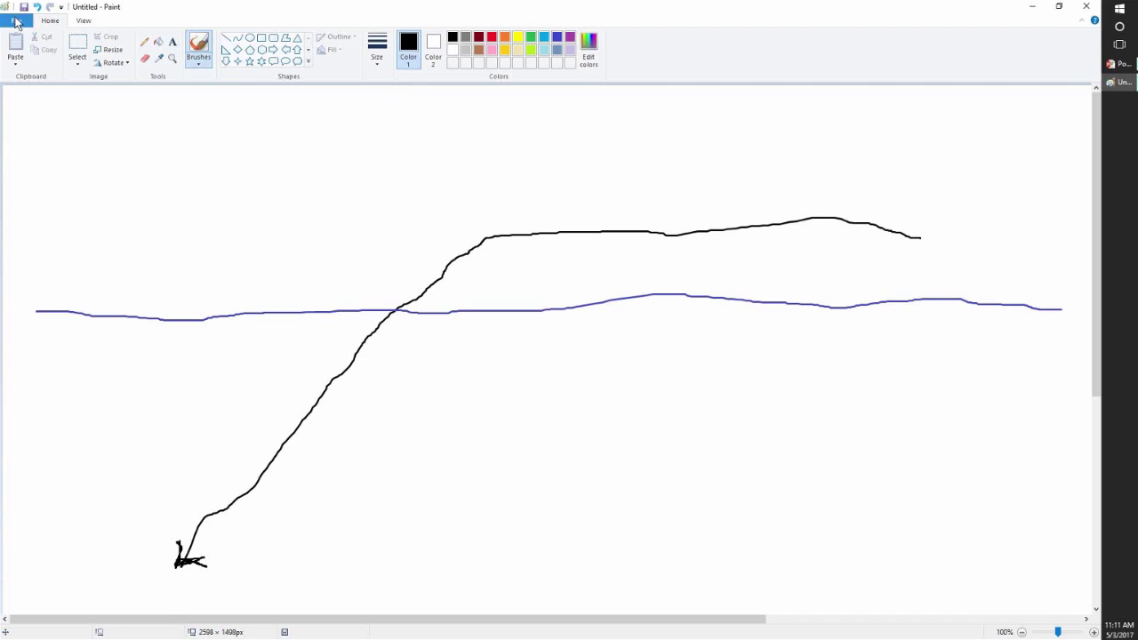
- Start a fresh canvas without saving the old drawing and hand-letter 'PR' at the top left
{"action": "left_click", "coordinate": [16, 22]}
{"action": "left_click", "coordinate": [33, 43]}
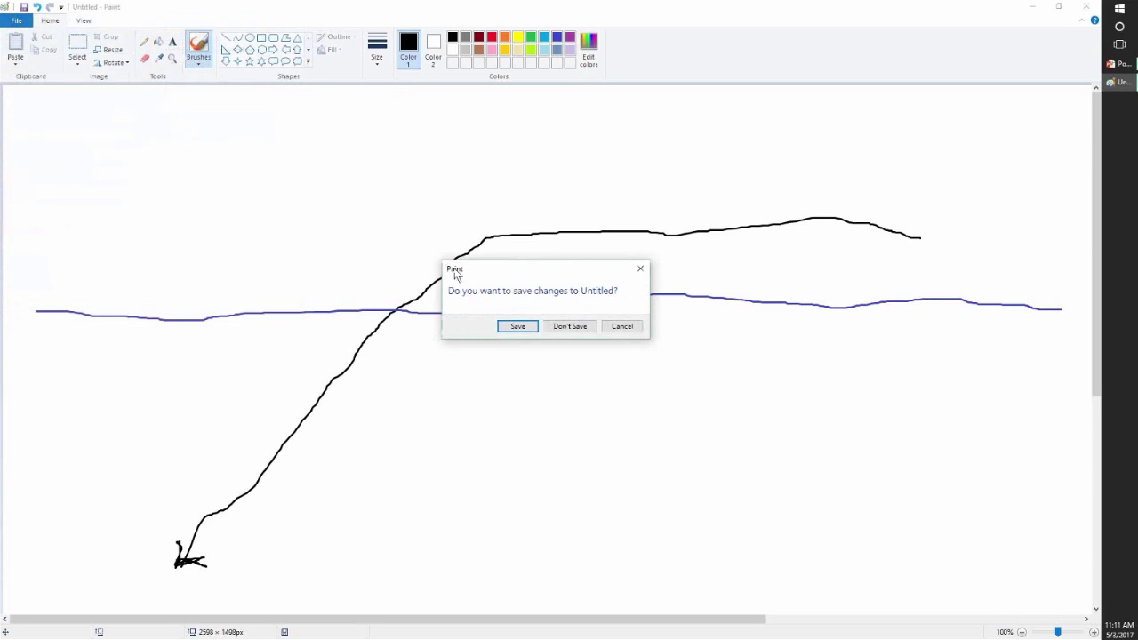
{"action": "left_click", "coordinate": [566, 328]}
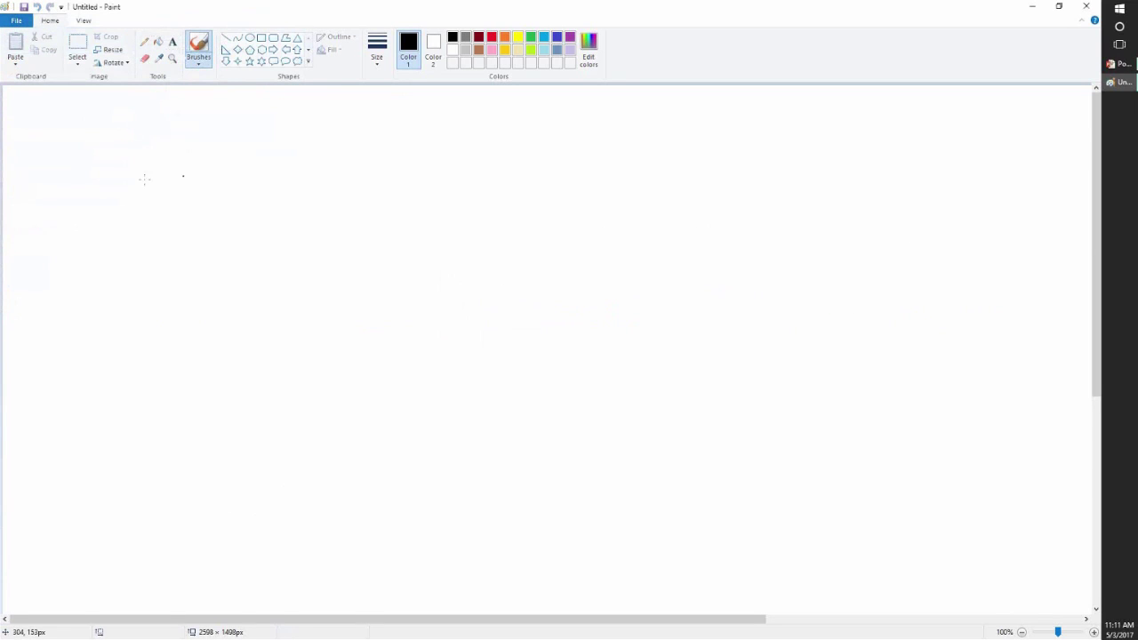
{"action": "mouse_move", "coordinate": [123, 161]}
{"action": "left_mouse_down"}
{"action": "mouse_move", "coordinate": [168, 218]}
{"action": "mouse_move", "coordinate": [164, 169]}
{"action": "mouse_move", "coordinate": [153, 171]}
{"action": "left_mouse_up"}
{"action": "left_click_drag", "start_coordinate": [234, 122], "coordinate": [362, 213]}
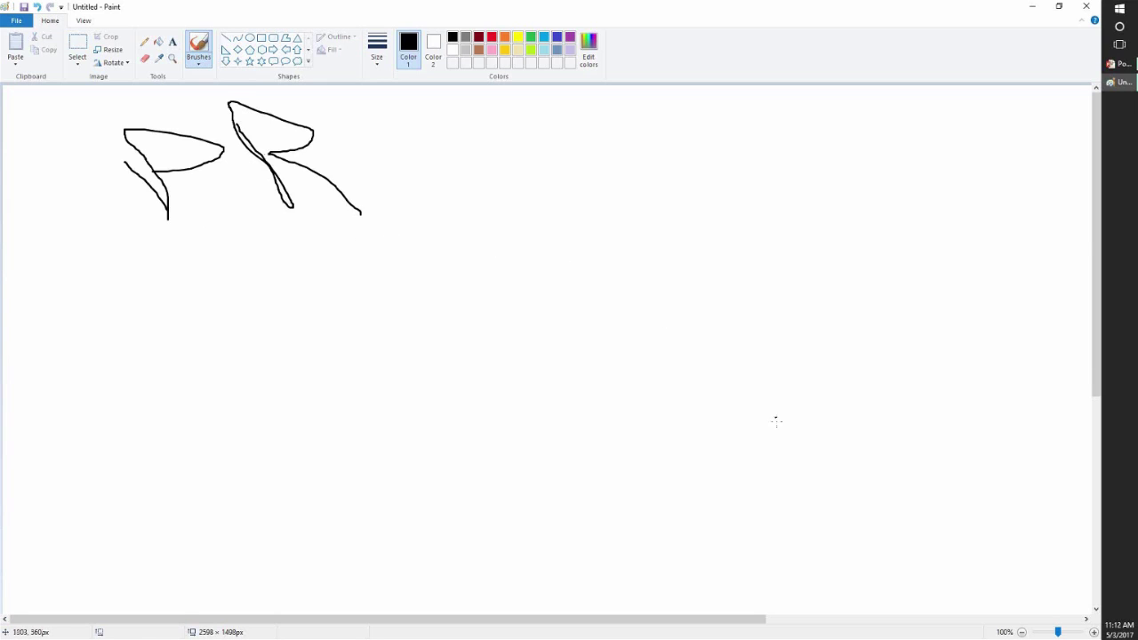
- Hand-letter 'PU' at the lower right, redoing a bad stroke, and box it in indigo
{"action": "mouse_move", "coordinate": [713, 416]}
{"action": "left_mouse_down"}
{"action": "mouse_move", "coordinate": [746, 476]}
{"action": "mouse_move", "coordinate": [763, 427]}
{"action": "mouse_move", "coordinate": [839, 477]}
{"action": "left_mouse_up"}
{"action": "key", "text": "ctrl+z"}
{"action": "mouse_move", "coordinate": [716, 429]}
{"action": "left_mouse_down"}
{"action": "mouse_move", "coordinate": [757, 498]}
{"action": "mouse_move", "coordinate": [704, 429]}
{"action": "mouse_move", "coordinate": [738, 467]}
{"action": "left_mouse_up"}
{"action": "mouse_move", "coordinate": [780, 409]}
{"action": "left_mouse_down"}
{"action": "mouse_move", "coordinate": [861, 488]}
{"action": "mouse_move", "coordinate": [876, 461]}
{"action": "mouse_move", "coordinate": [922, 514]}
{"action": "left_mouse_up"}
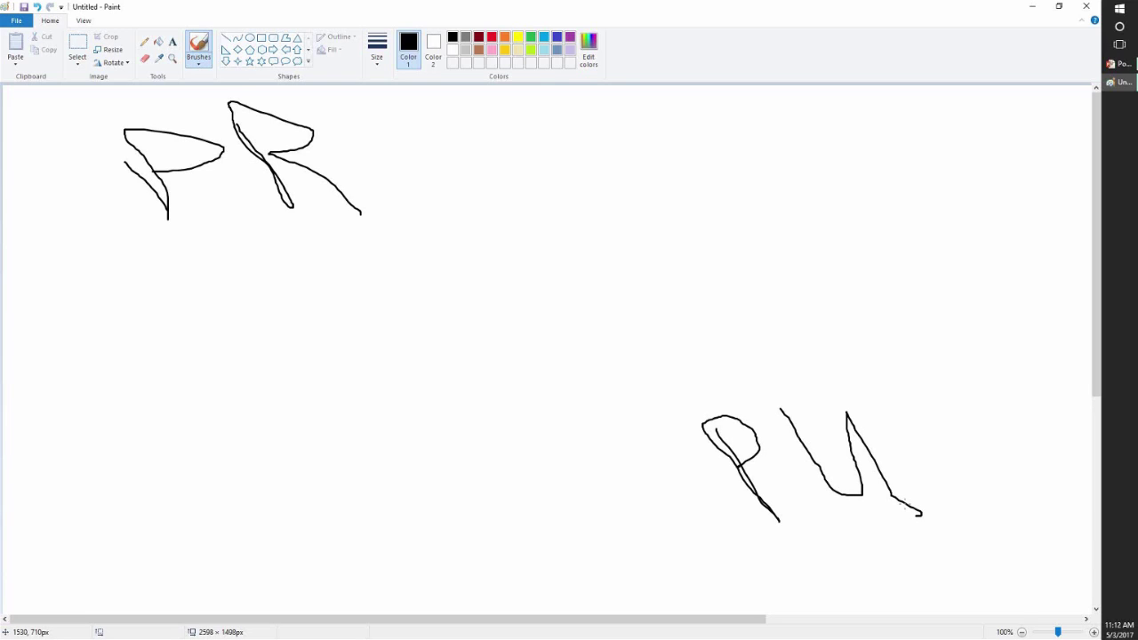
{"action": "left_click", "coordinate": [558, 38]}
{"action": "mouse_move", "coordinate": [849, 351]}
{"action": "left_mouse_down"}
{"action": "mouse_move", "coordinate": [646, 384]}
{"action": "mouse_move", "coordinate": [639, 446]}
{"action": "mouse_move", "coordinate": [665, 562]}
{"action": "mouse_move", "coordinate": [889, 579]}
{"action": "mouse_move", "coordinate": [985, 544]}
{"action": "mouse_move", "coordinate": [982, 386]}
{"action": "mouse_move", "coordinate": [835, 352]}
{"action": "left_mouse_up"}
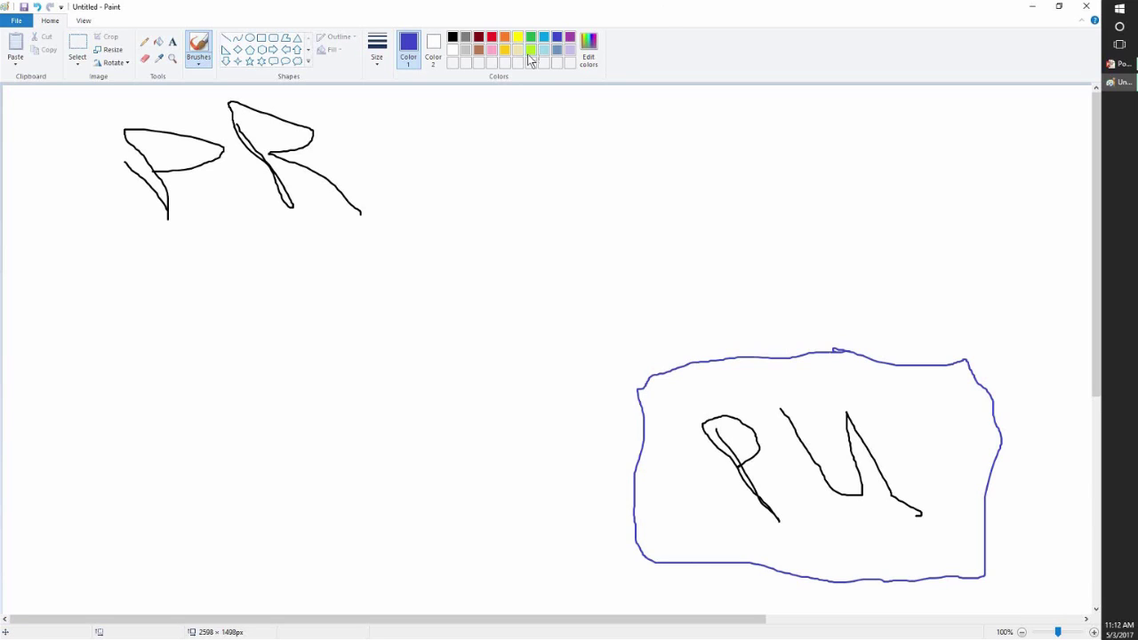
- Box the top-left 'PR' in purple, then set Paint aside and maximize Firefox
{"action": "left_click", "coordinate": [570, 36]}
{"action": "mouse_move", "coordinate": [178, 96]}
{"action": "left_mouse_down"}
{"action": "mouse_move", "coordinate": [155, 99]}
{"action": "mouse_move", "coordinate": [88, 157]}
{"action": "mouse_move", "coordinate": [85, 251]}
{"action": "mouse_move", "coordinate": [356, 271]}
{"action": "mouse_move", "coordinate": [398, 229]}
{"action": "mouse_move", "coordinate": [402, 124]}
{"action": "mouse_move", "coordinate": [368, 96]}
{"action": "mouse_move", "coordinate": [162, 97]}
{"action": "left_mouse_up"}
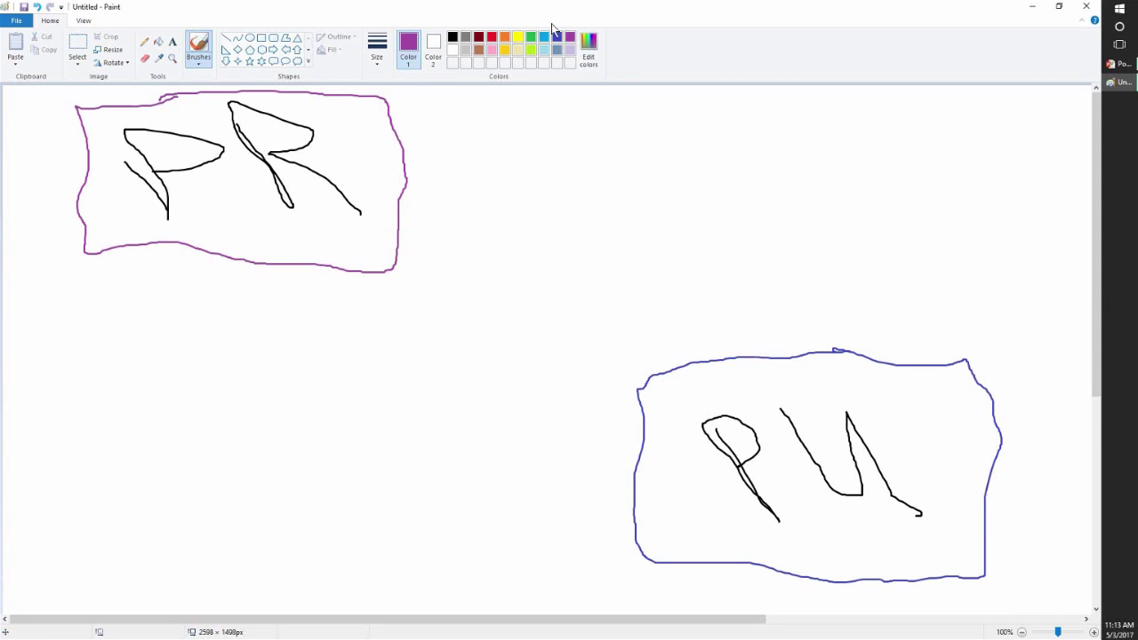
{"action": "mouse_move", "coordinate": [563, 14]}
{"action": "left_mouse_down"}
{"action": "mouse_move", "coordinate": [512, 13]}
{"action": "mouse_move", "coordinate": [424, 113]}
{"action": "mouse_move", "coordinate": [0, 89]}
{"action": "mouse_move", "coordinate": [0, 36]}
{"action": "left_mouse_up"}
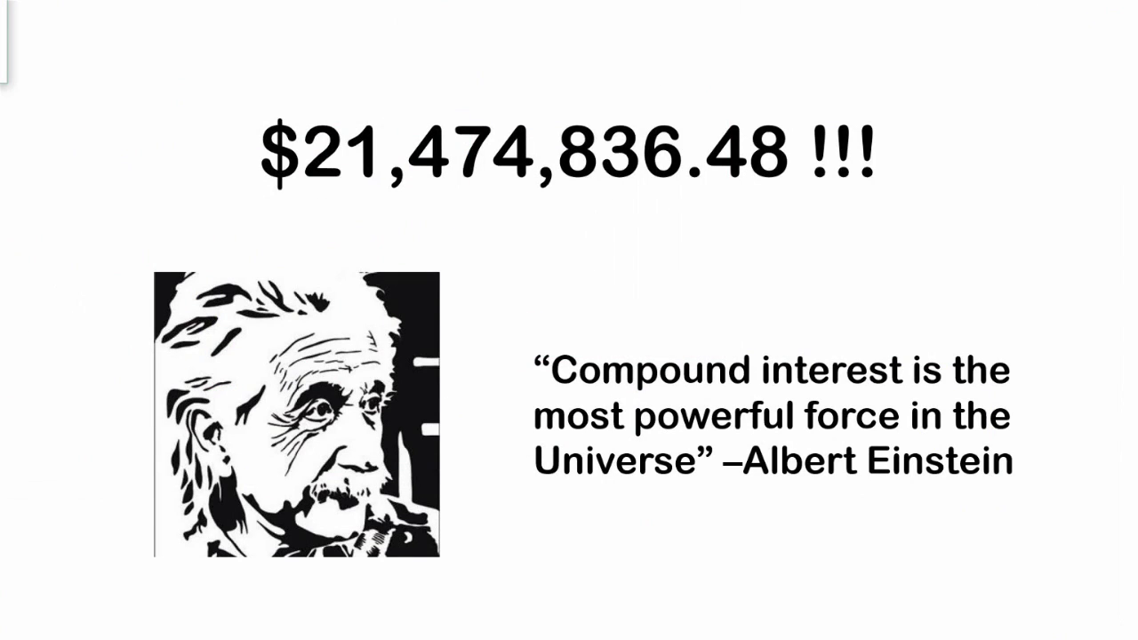
{"action": "left_click_drag", "start_coordinate": [0, 35], "coordinate": [389, 106]}
{"action": "left_click", "coordinate": [809, 98]}
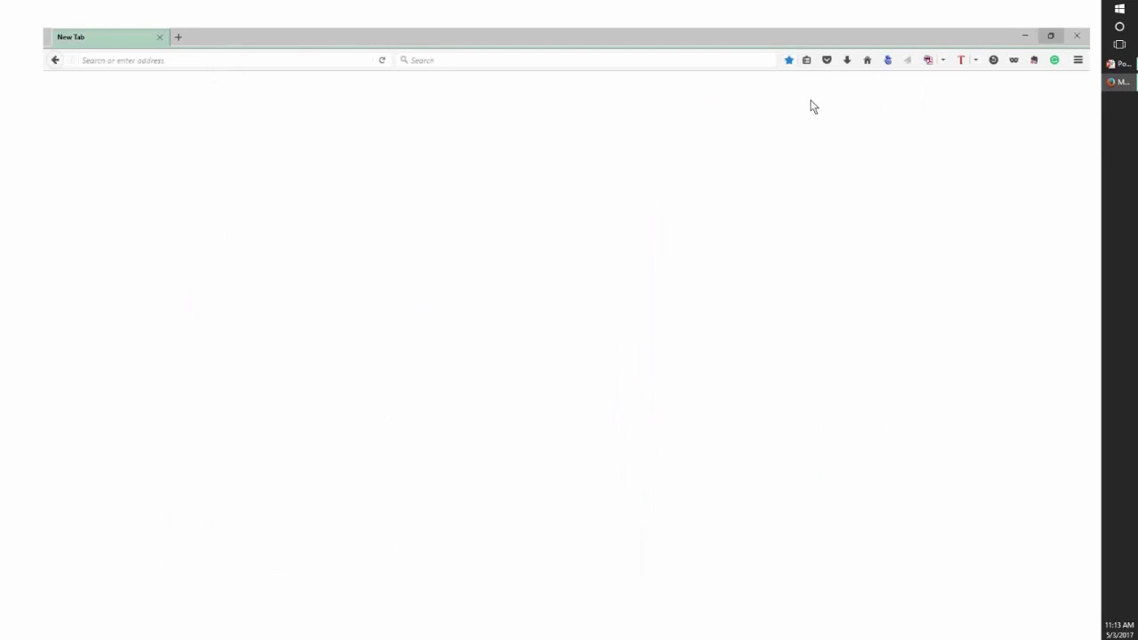
- Go to login.tradingtrainer.com/ from Firefox's address bar
{"action": "left_click", "coordinate": [237, 35]}
{"action": "type", "text": "login.t"}
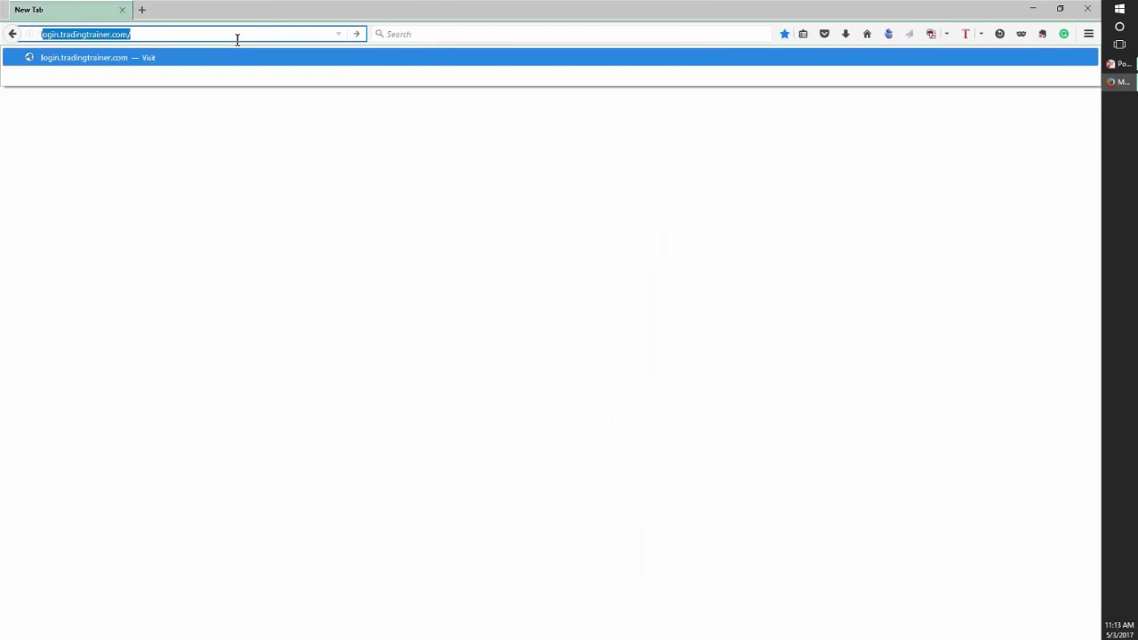
{"action": "type", "text": "radingtrainer.com?"}
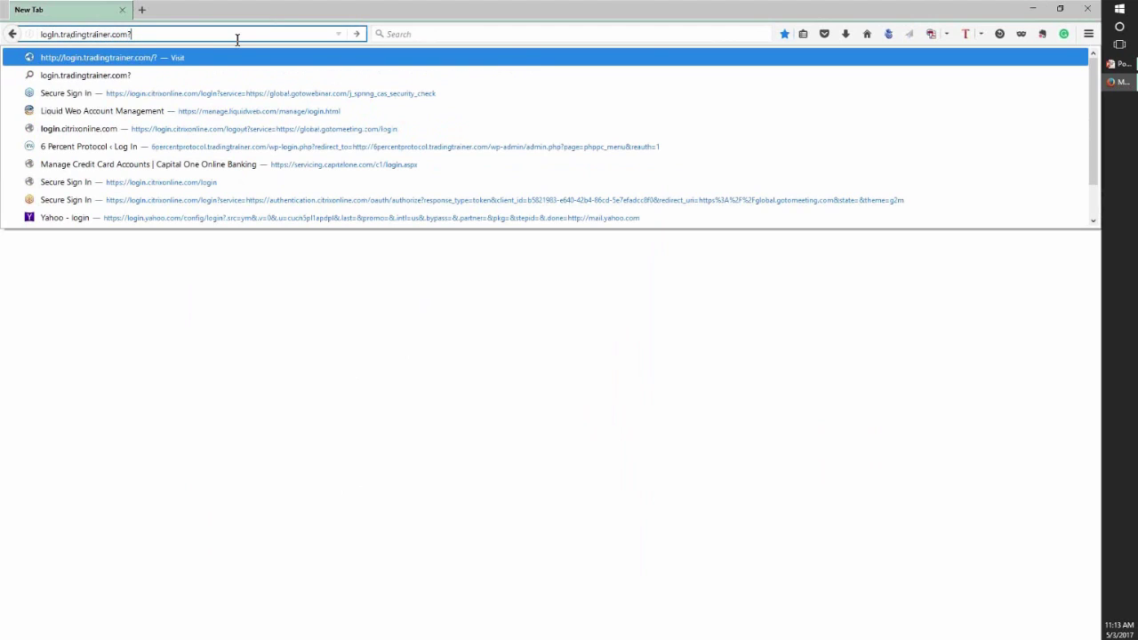
{"action": "key", "text": "BackSpace"}
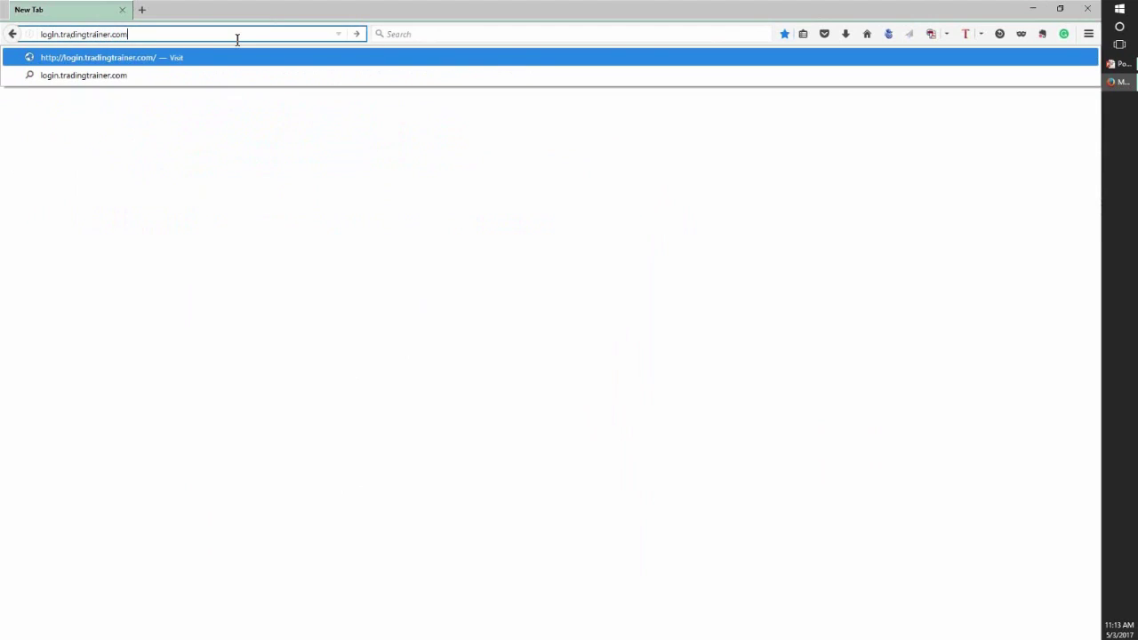
{"action": "type", "text": "/"}
{"action": "key", "text": "Return"}
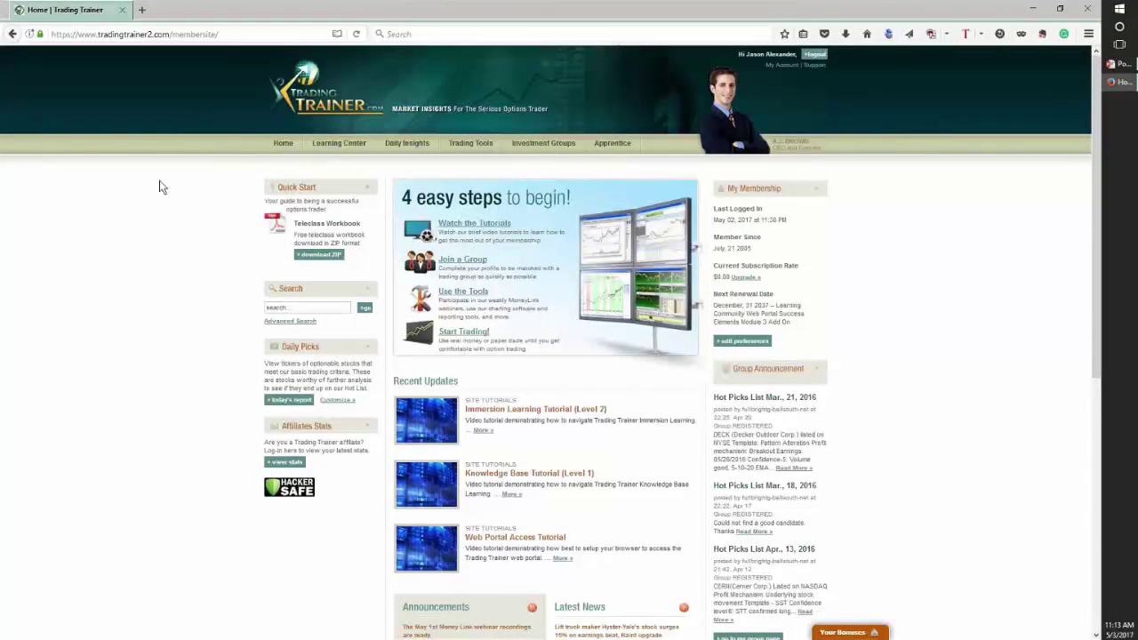
- Choose '6 Percent Protocol Tool - NEW' from the Trading Tools menu
{"action": "mouse_move", "coordinate": [353, 154]}
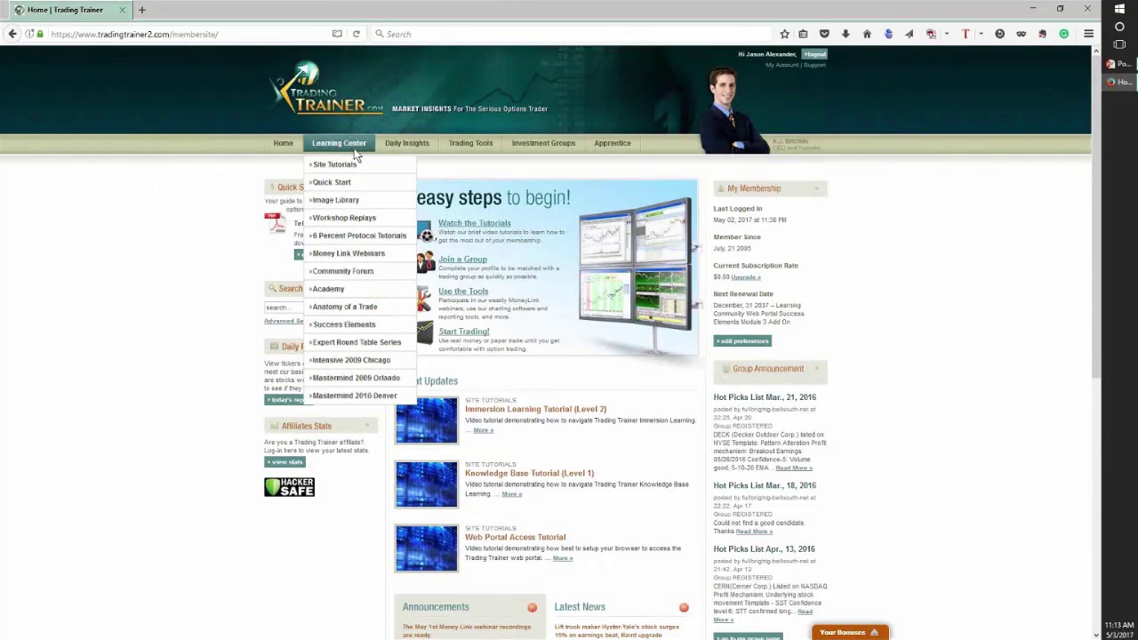
{"action": "mouse_move", "coordinate": [396, 148]}
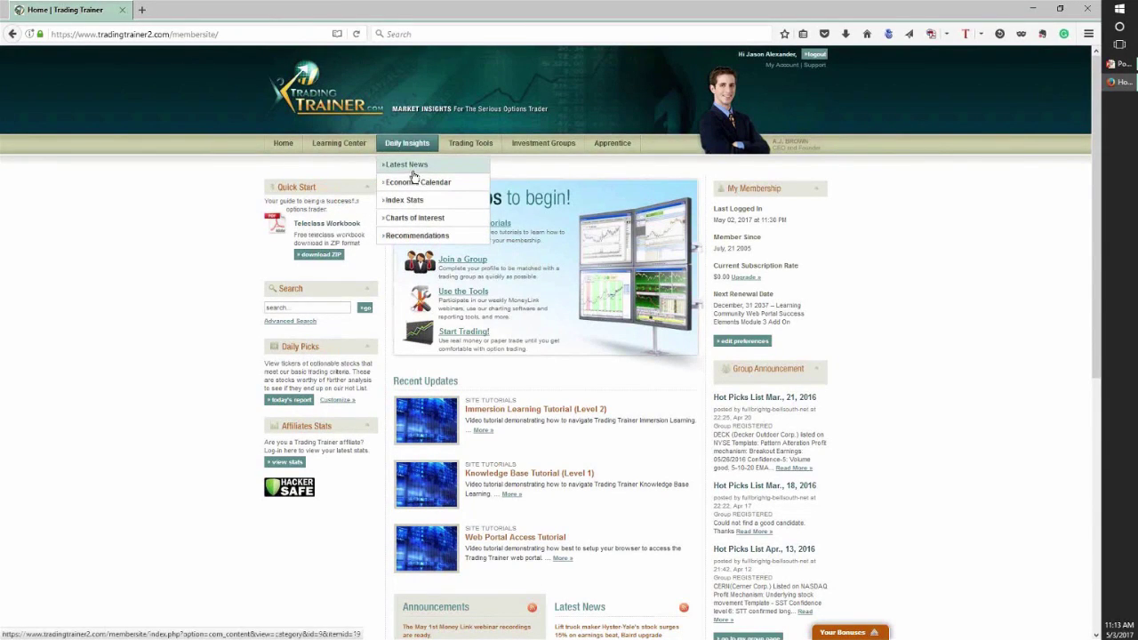
{"action": "mouse_move", "coordinate": [462, 145]}
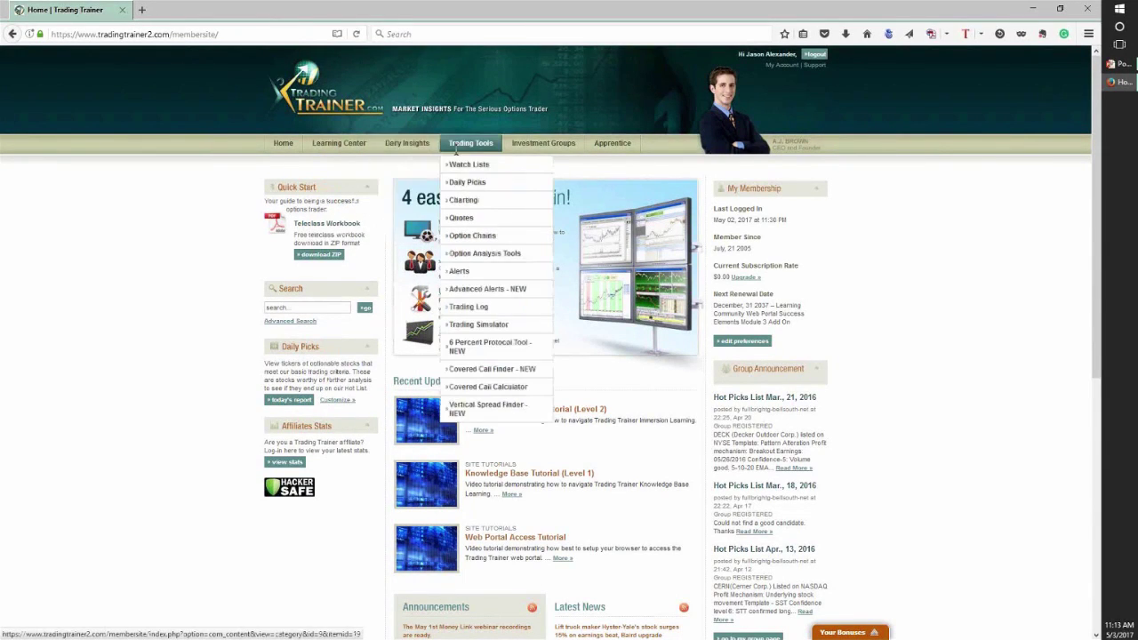
{"action": "left_click", "coordinate": [486, 349]}
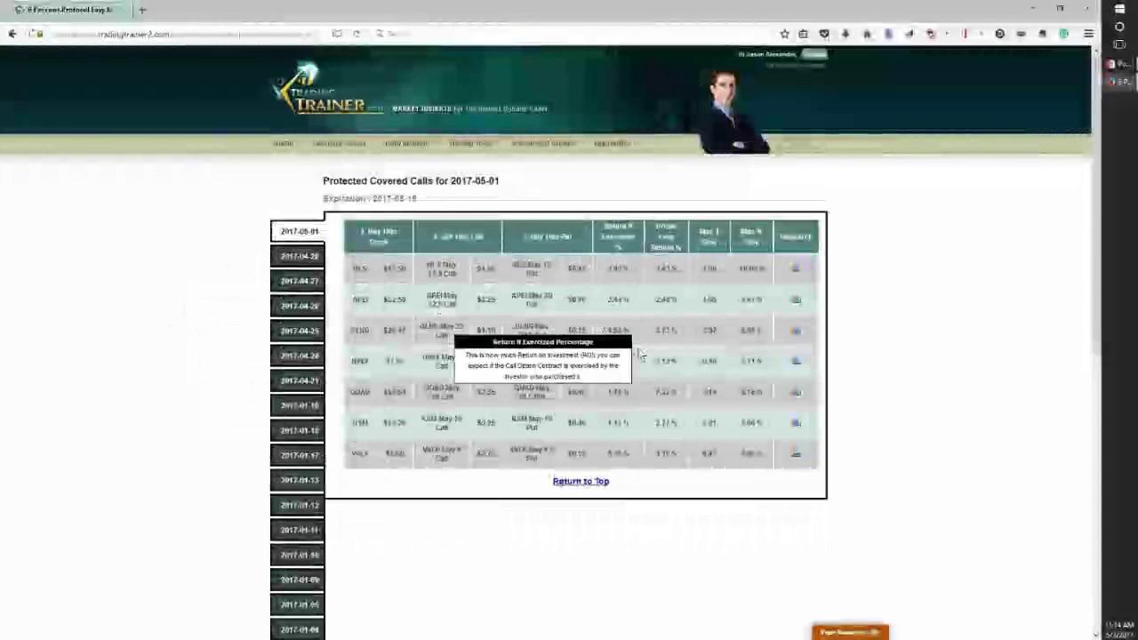
- Read the tooltips on the Protected Covered Calls table's column headers and cells
{"action": "mouse_move", "coordinate": [648, 269]}
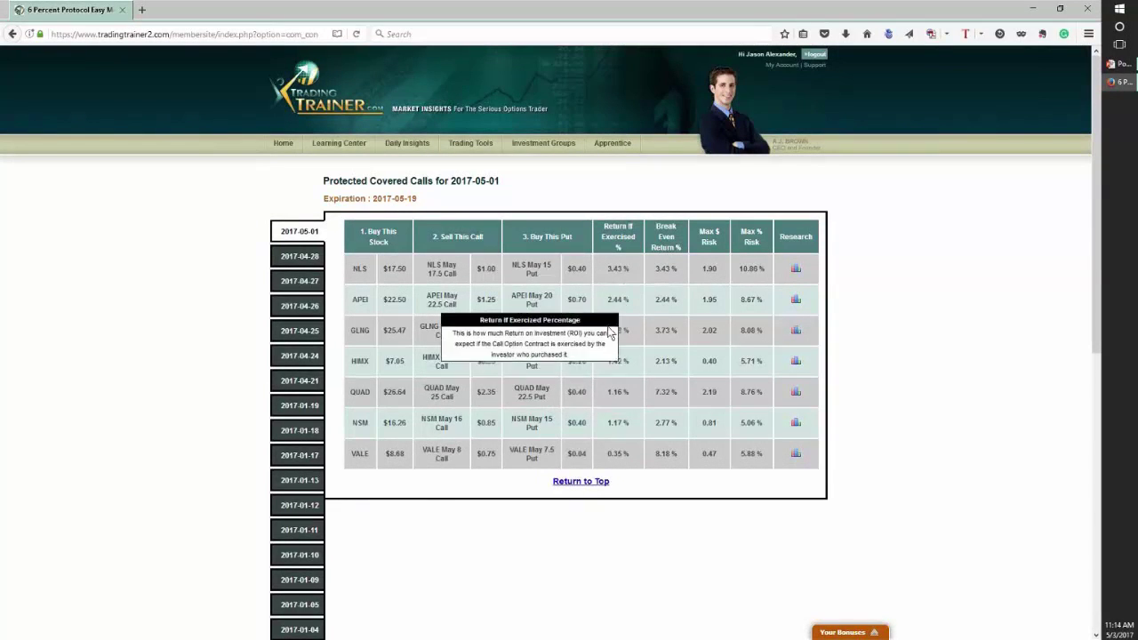
{"action": "mouse_move", "coordinate": [653, 293]}
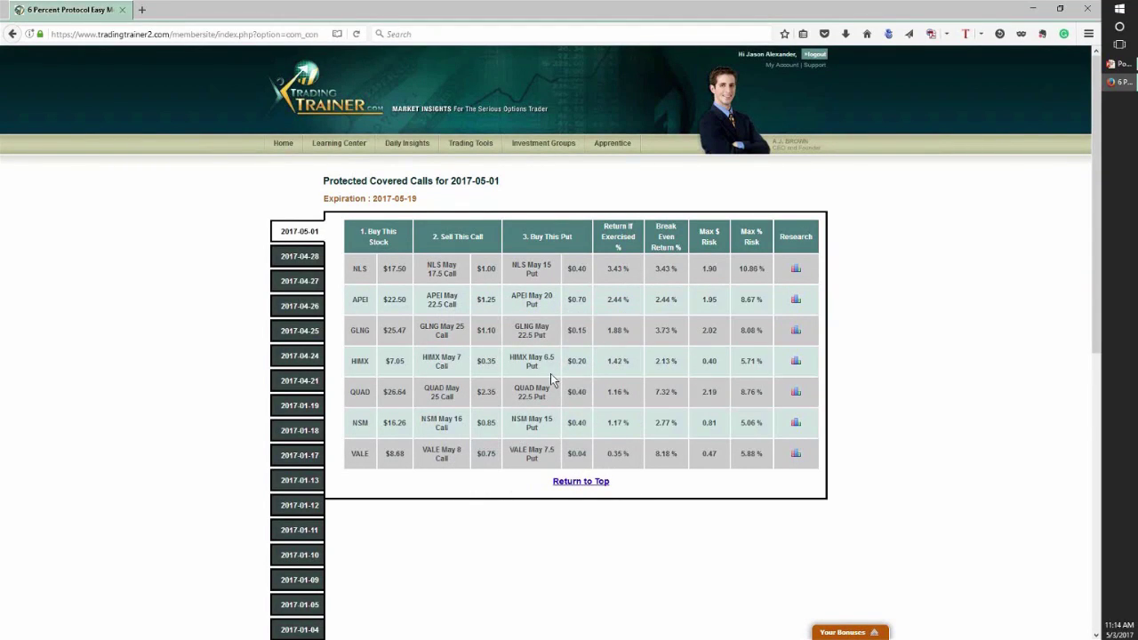
{"action": "mouse_move", "coordinate": [543, 266]}
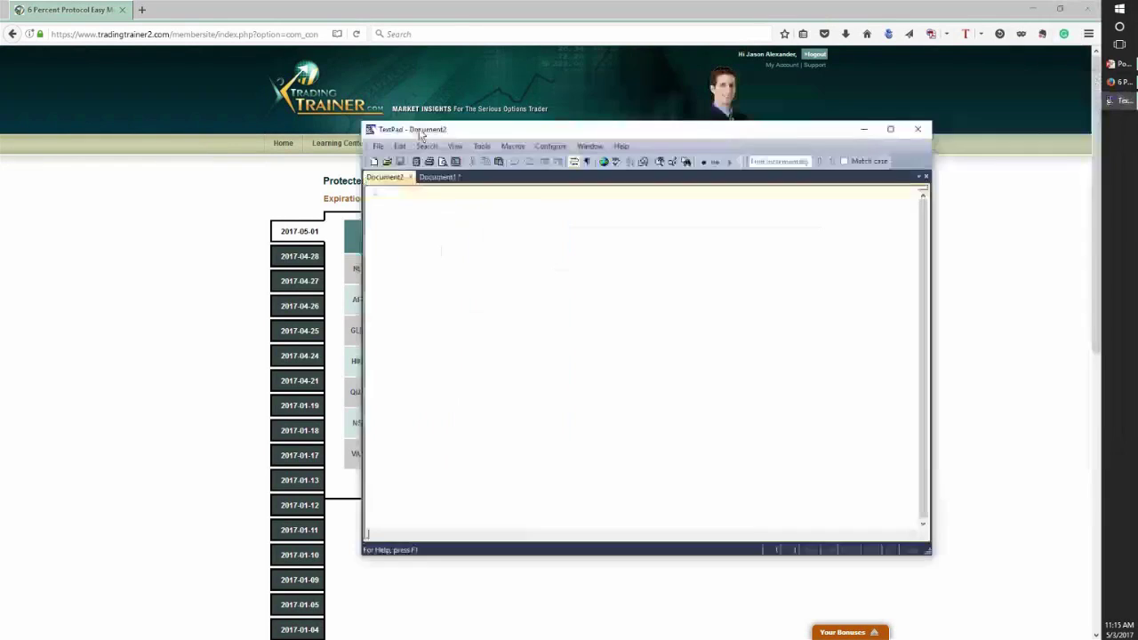
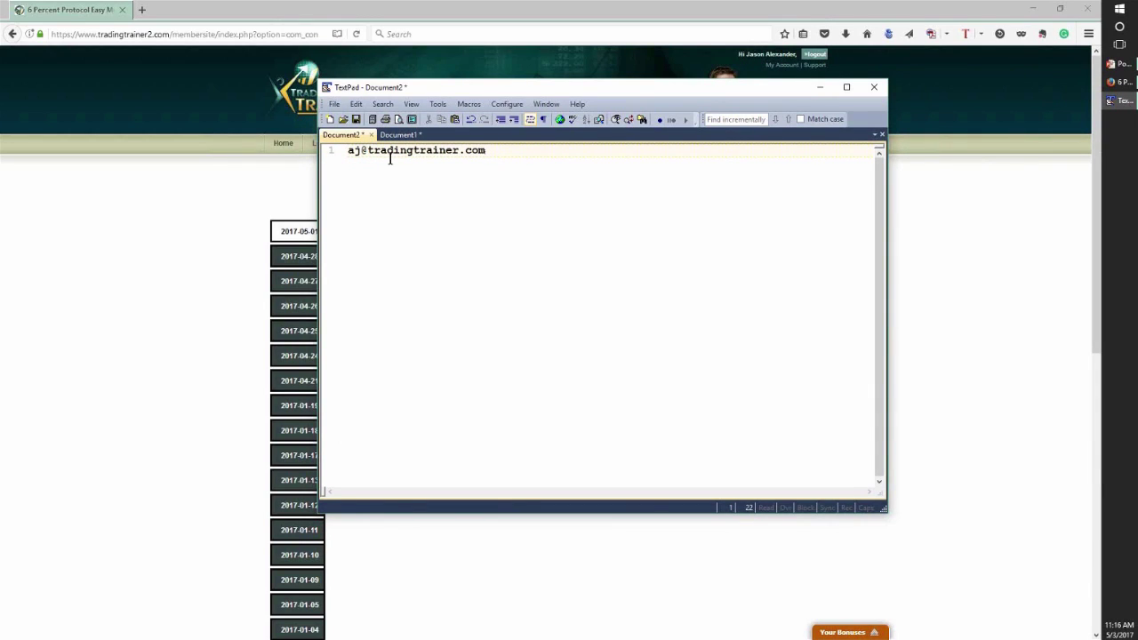
- Enter the contact e-mail address on line 1 and start a new line below it
{"action": "left_click_drag", "start_coordinate": [368, 151], "coordinate": [459, 151]}
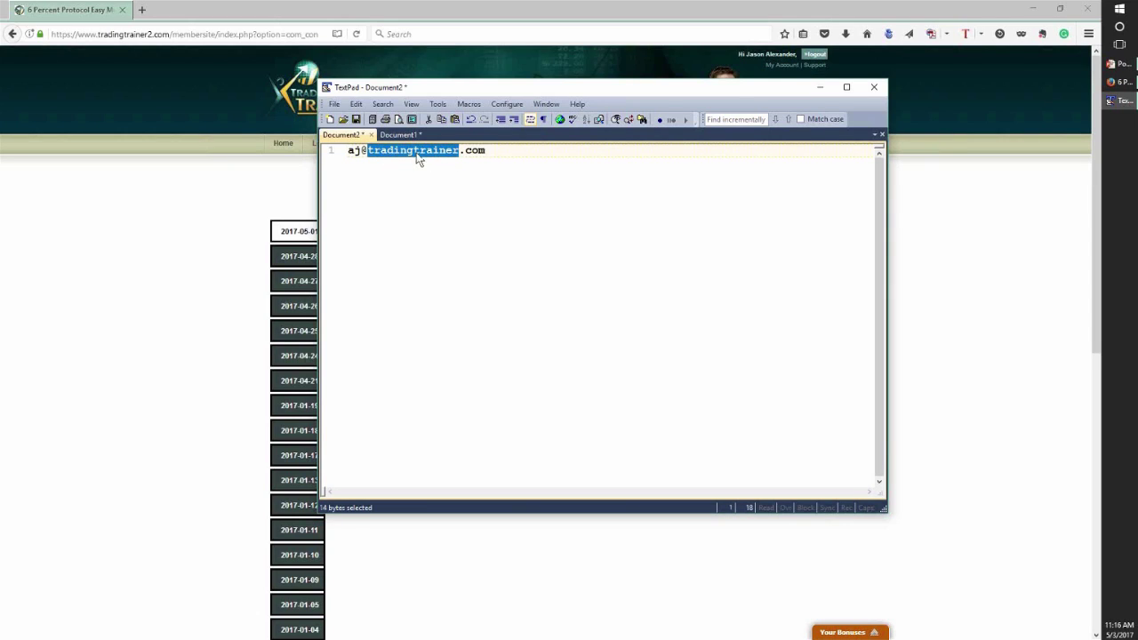
{"action": "left_click", "coordinate": [491, 151]}
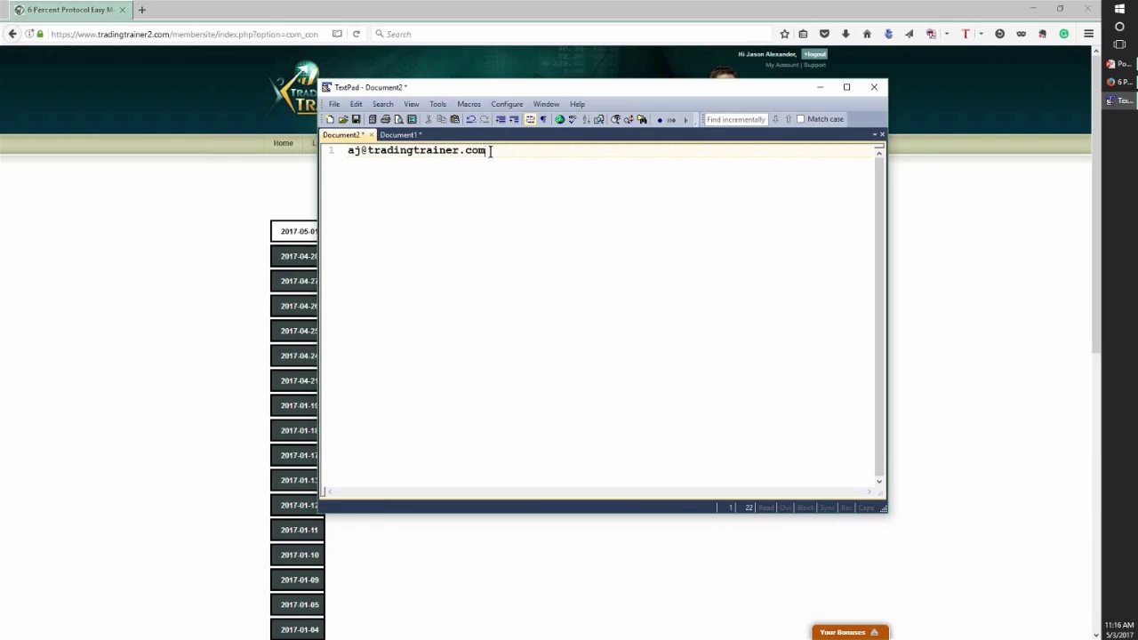
{"action": "key", "text": "Return"}
{"action": "key", "text": "Return"}
- Type '1) Bollinger Bands are not compressing' and '2) EMA 5, 10, 20 are not converging' on separate lines
{"action": "type", "text": "1) Bollinger Bands"}
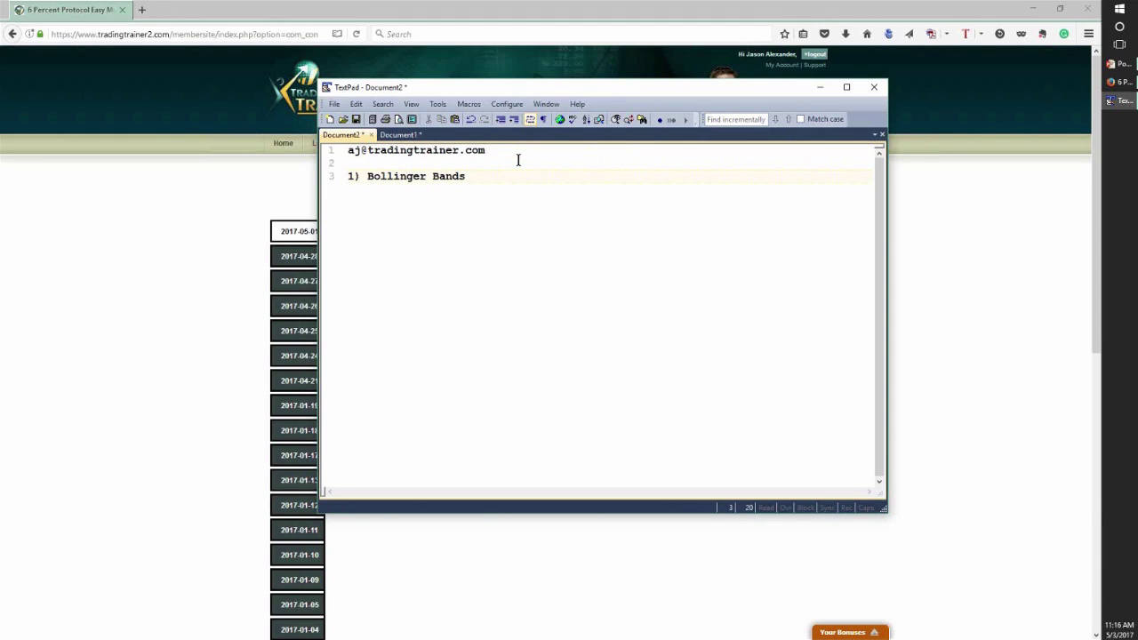
{"action": "type", "text": " are not compressing"}
{"action": "key", "text": "Return"}
{"action": "type", "text": "2) "}
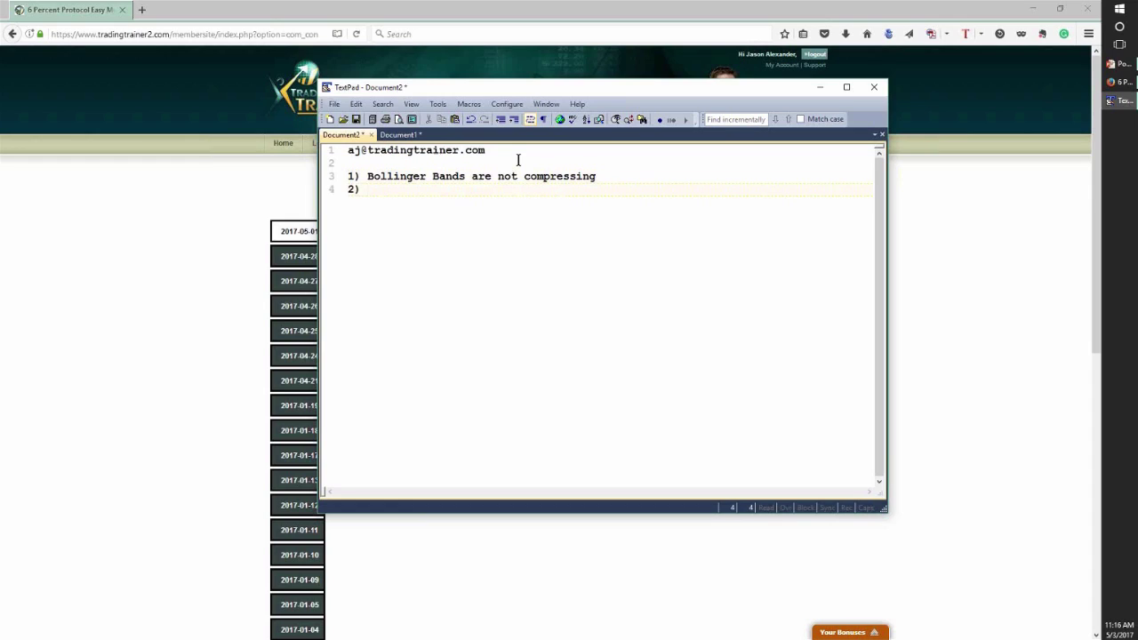
{"action": "type", "text": "EMA 1"}
{"action": "key", "text": "BackSpace"}
{"action": "type", "text": "4"}
{"action": "key", "text": "BackSpace"}
{"action": "type", "text": "5, 10, 20 are no"}
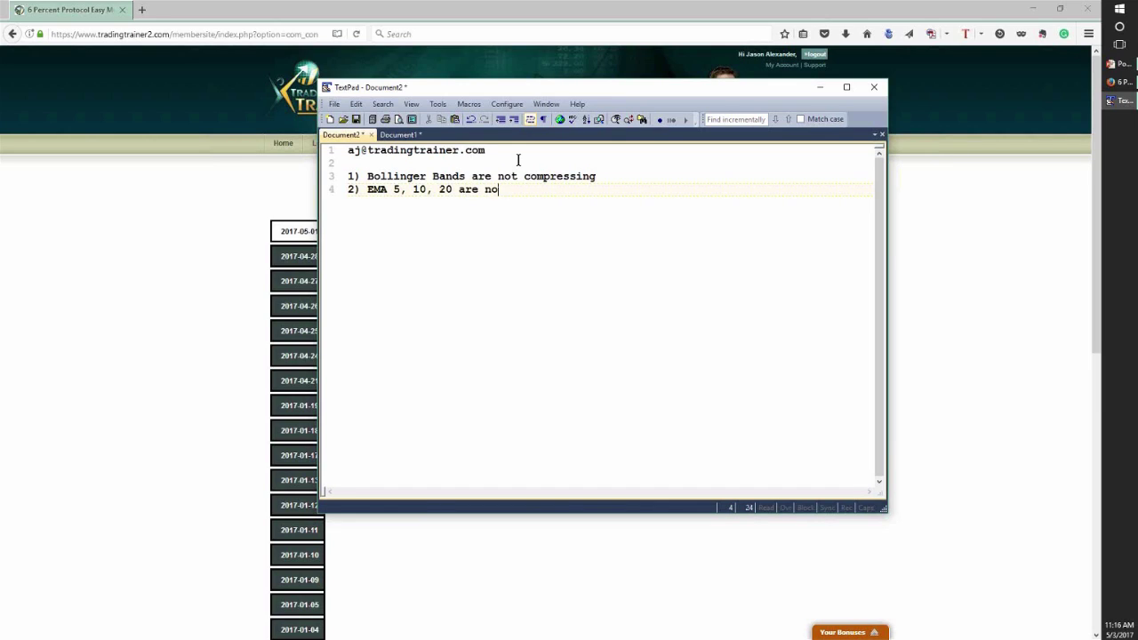
{"action": "type", "text": "t converging"}
{"action": "key", "text": "Return"}
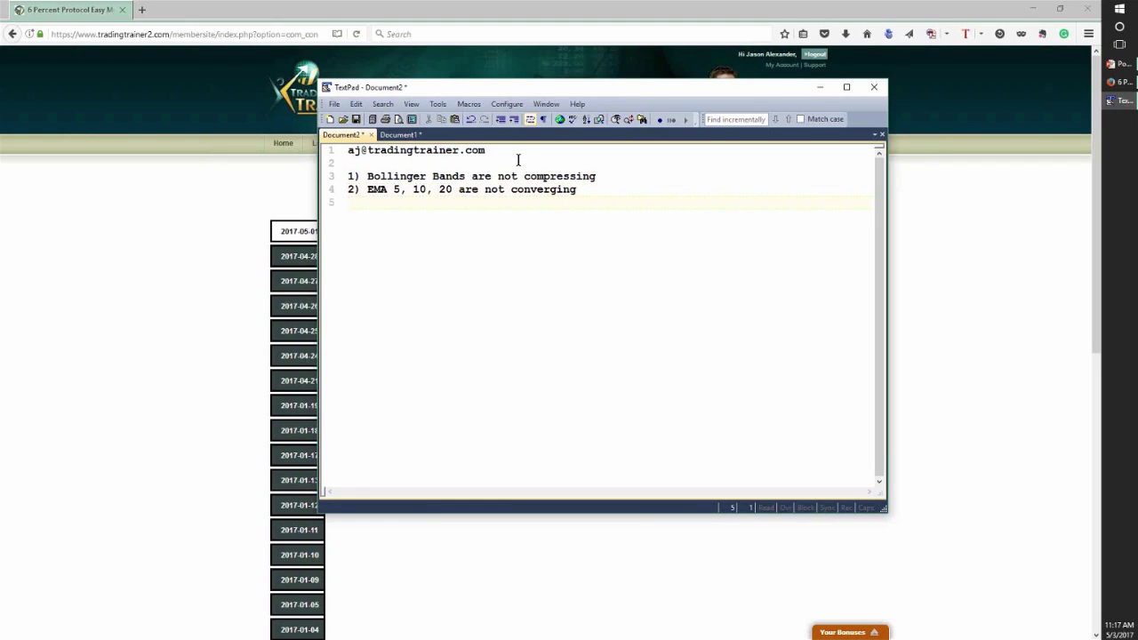
- Type '3) Candlesticks Bodys inside the Bollinger Bands > 20', then begin '4' on the next line
{"action": "type", "text": "3) Candel"}
{"action": "key", "text": "BackSpace"}
{"action": "key", "text": "BackSpace"}
{"action": "type", "text": "lesticks"}
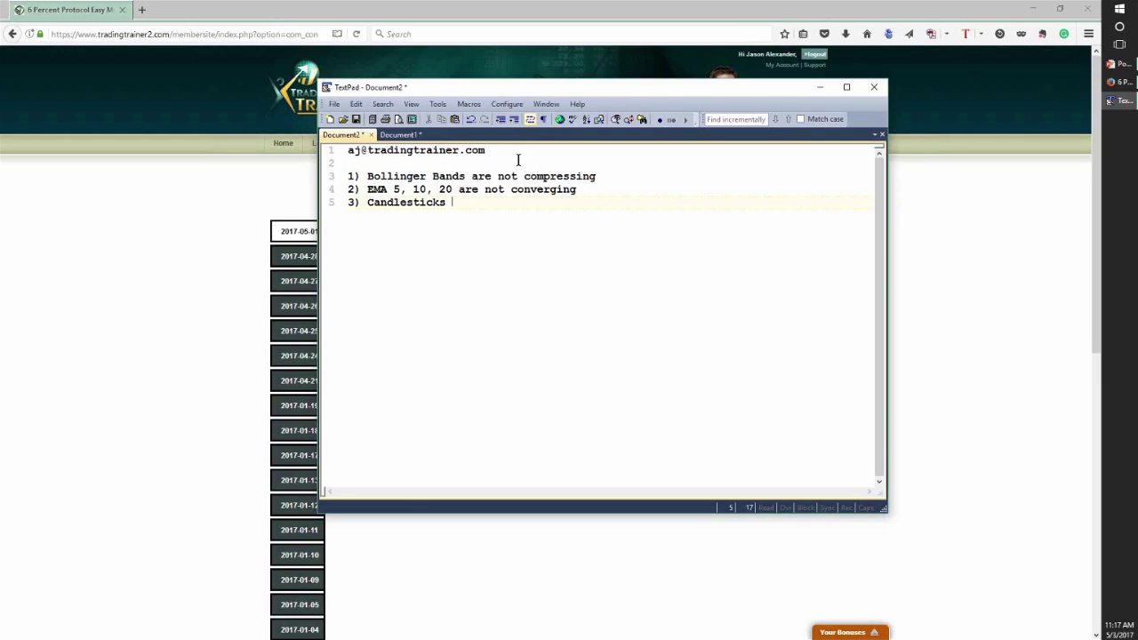
{"action": "type", "text": "Bodys inside the B"}
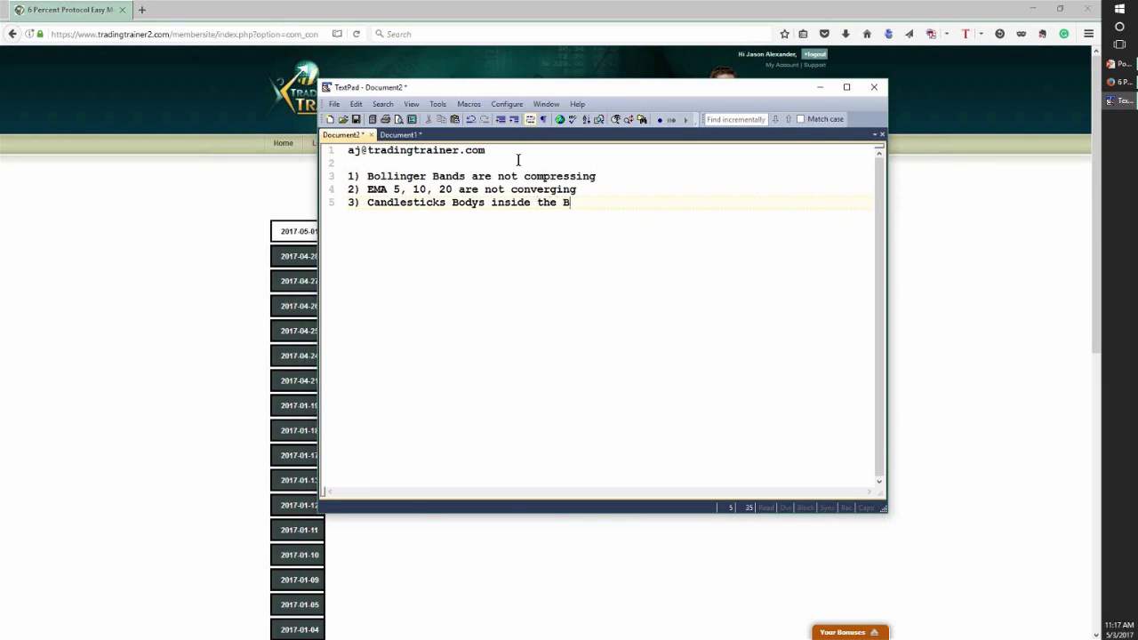
{"action": "type", "text": "ollinger Bands >20"}
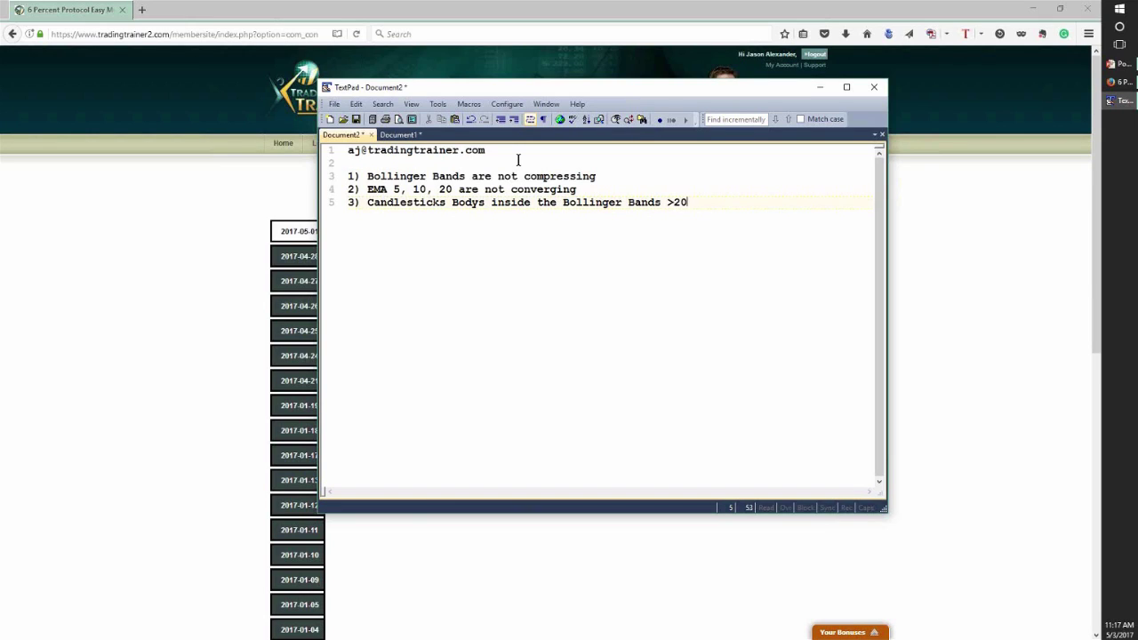
{"action": "key", "text": "BackSpace"}
{"action": "key", "text": "BackSpace"}
{"action": "type", "text": "20"}
{"action": "key", "text": "Return"}
{"action": "type", "text": "4_"}
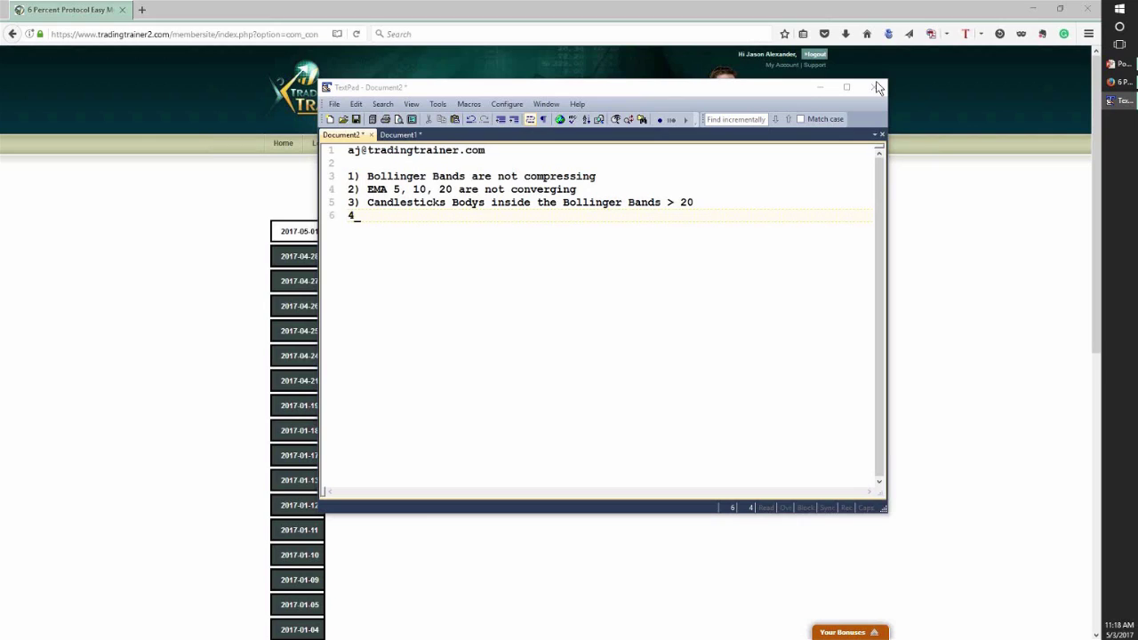
- Add checklist item 4: 'Naked Chart - 6 month / daily charts - sideways channeling'
{"action": "left_click", "coordinate": [392, 217]}
{"action": "type", "text": ") "}
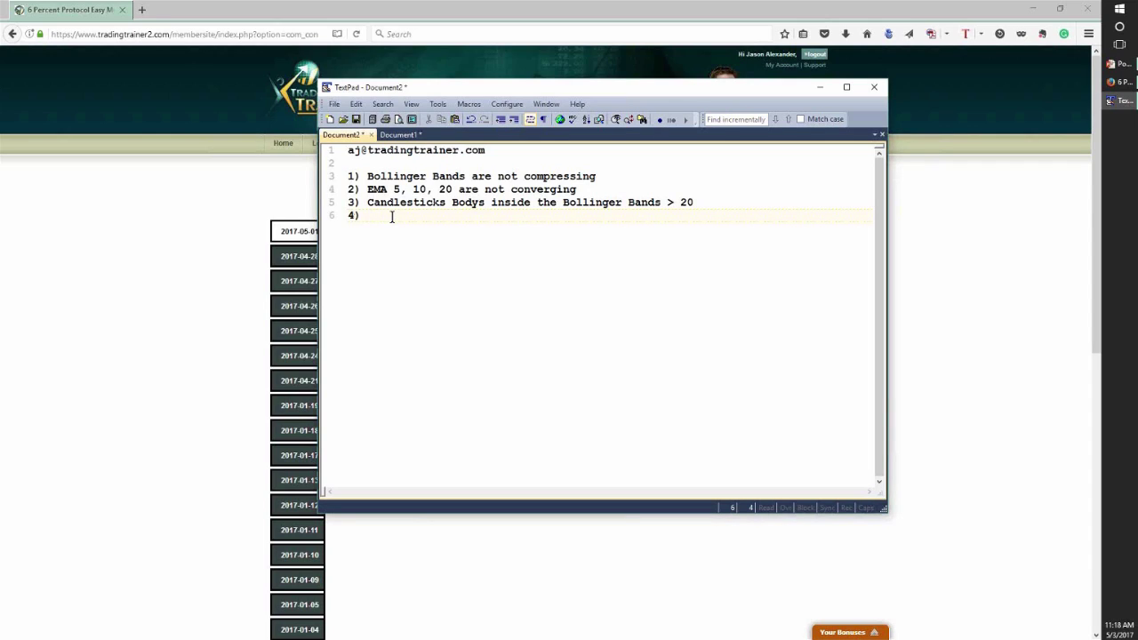
{"action": "type", "text": "Naked Chart"}
{"action": "type", "text": "- 6 month d"}
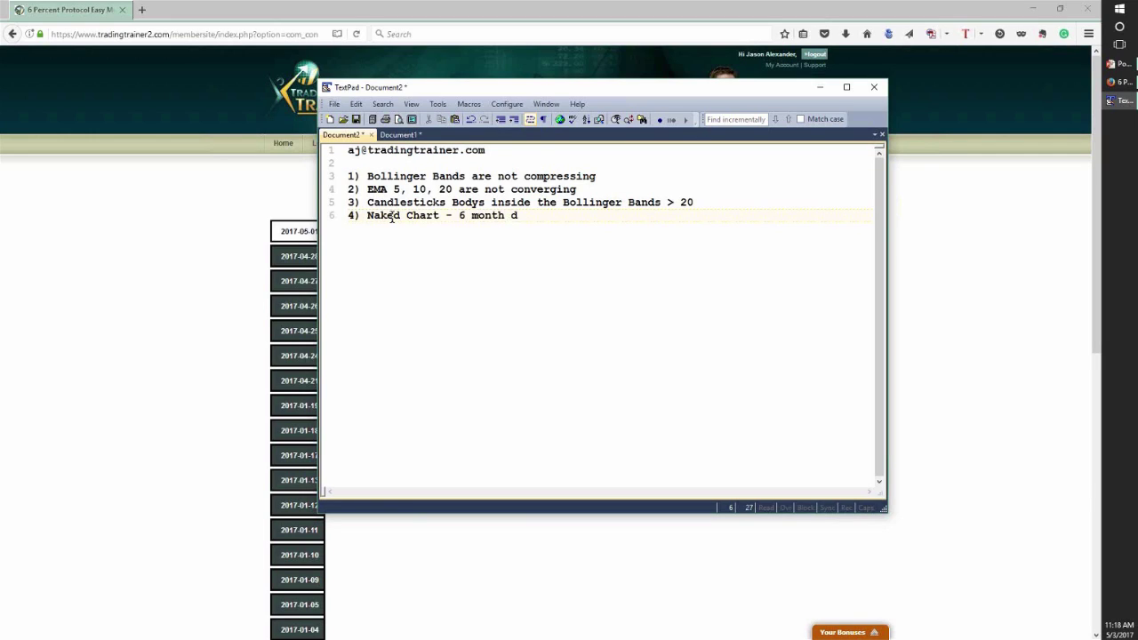
{"action": "key", "text": "BackSpace"}
{"action": "type", "text": "/ sa"}
{"action": "key", "text": "BackSpace"}
{"action": "key", "text": "BackSpace"}
{"action": "type", "text": "daily charts - sideways cha"}
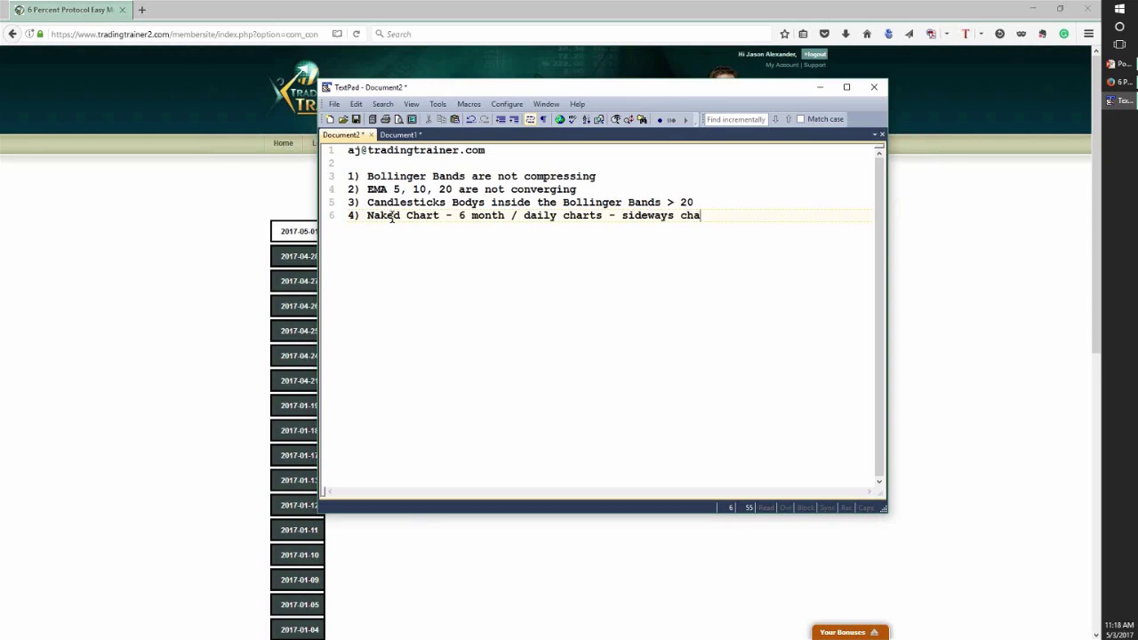
{"action": "type", "text": "nneling"}
- Add item '5) Support and Resistance' and move the notes window to the other monitor
{"action": "key", "text": "Return"}
{"action": "type", "text": "5)"}
{"action": "type", "text": "Support and R"}
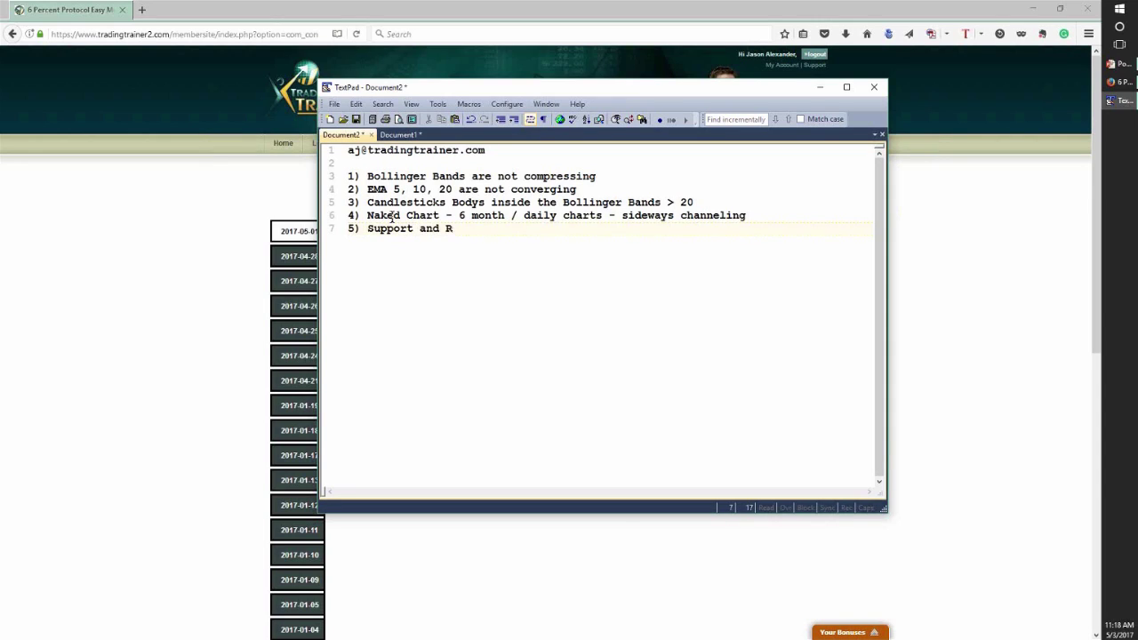
{"action": "type", "text": "esistance"}
{"action": "left_click_drag", "start_coordinate": [618, 89], "coordinate": [1137, 98]}
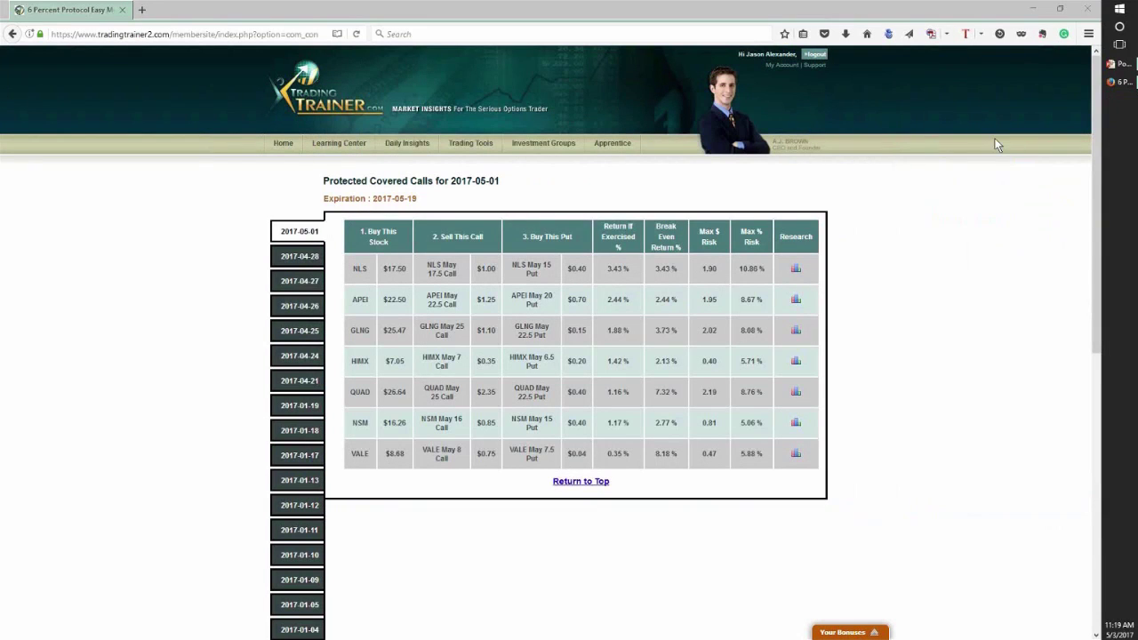
- Go to Trading Tools > Charting in Trading Trainer, then start Internet Explorer from recent apps
{"action": "mouse_move", "coordinate": [470, 144]}
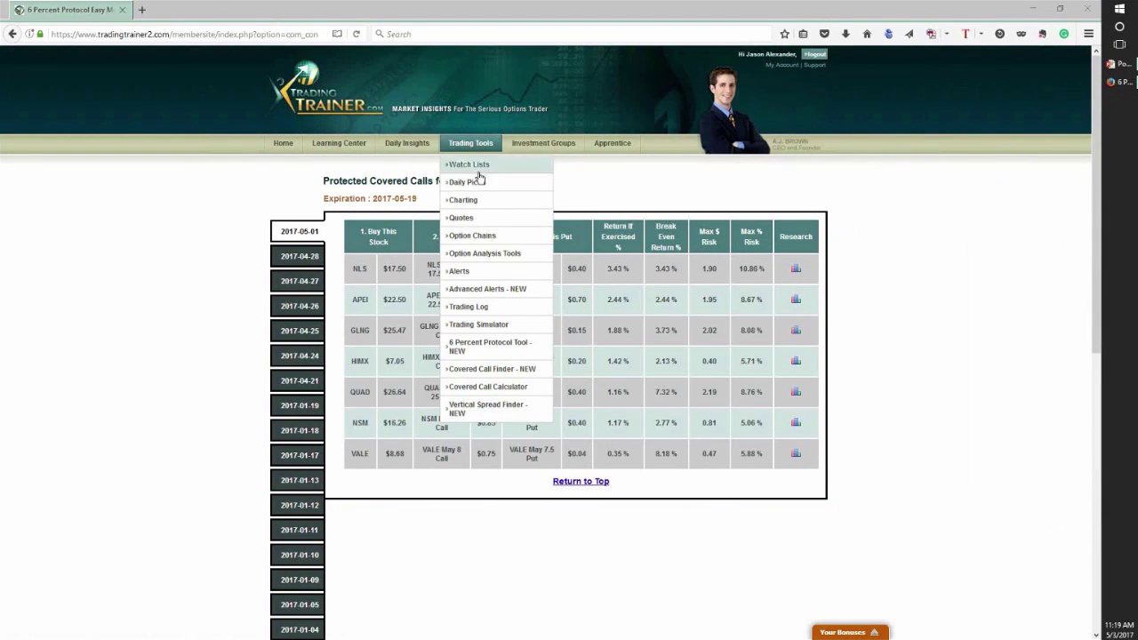
{"action": "left_click", "coordinate": [467, 202]}
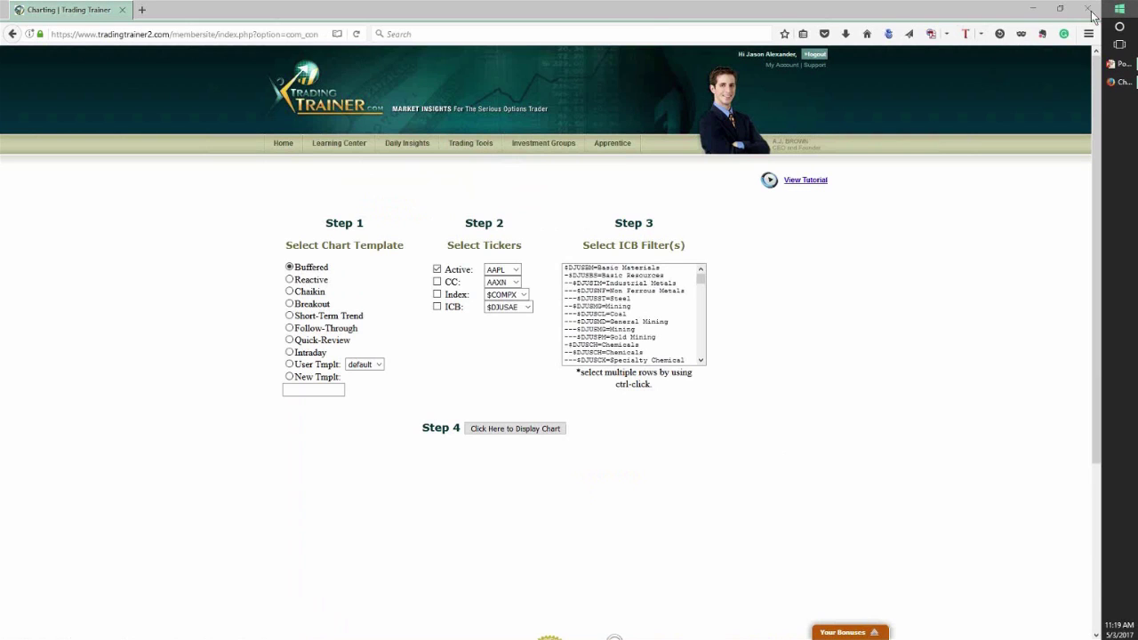
{"action": "left_click", "coordinate": [1119, 9]}
{"action": "left_click", "coordinate": [261, 100]}
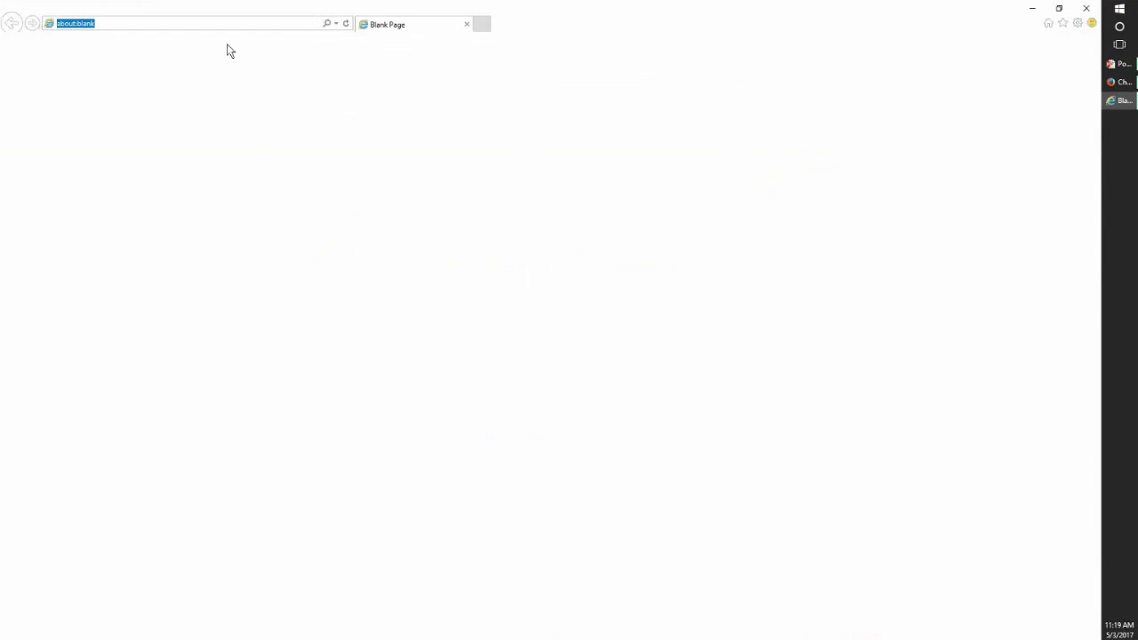
- Load the Trading Trainer login page and submit the username and password
{"action": "type", "text": "login.tradingtrainer.com/"}
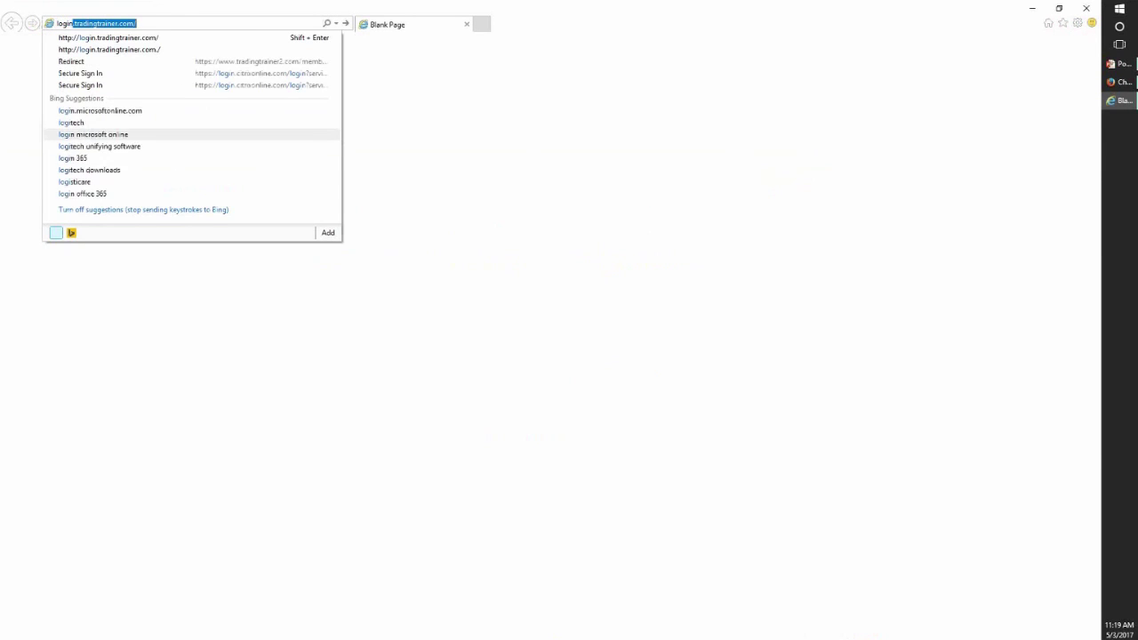
{"action": "key", "text": "Return"}
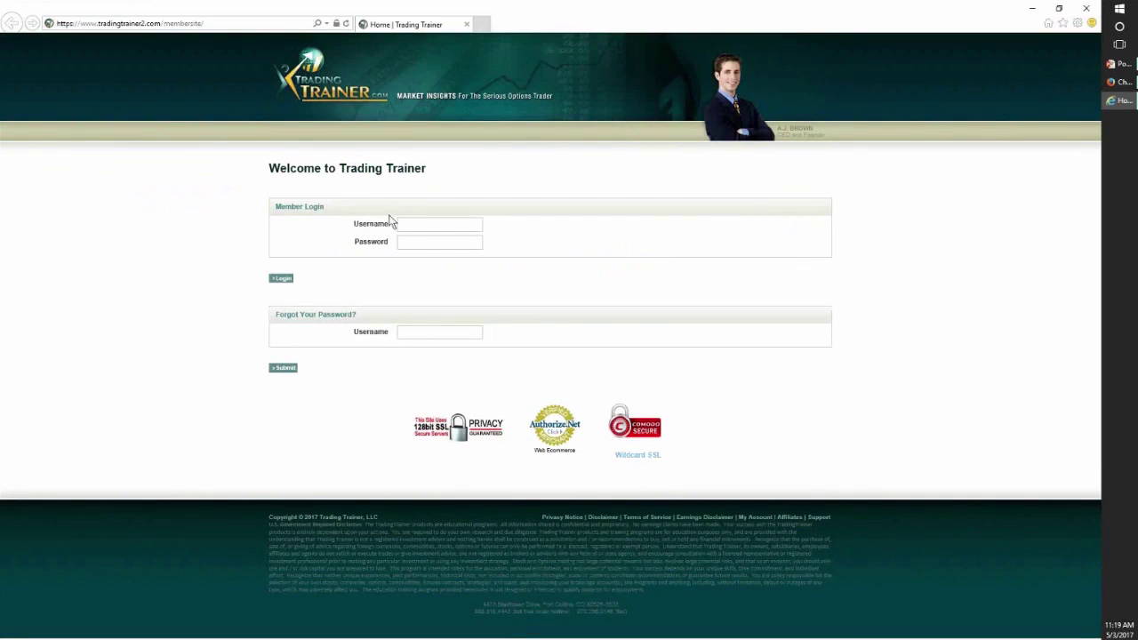
{"action": "left_click", "coordinate": [424, 231]}
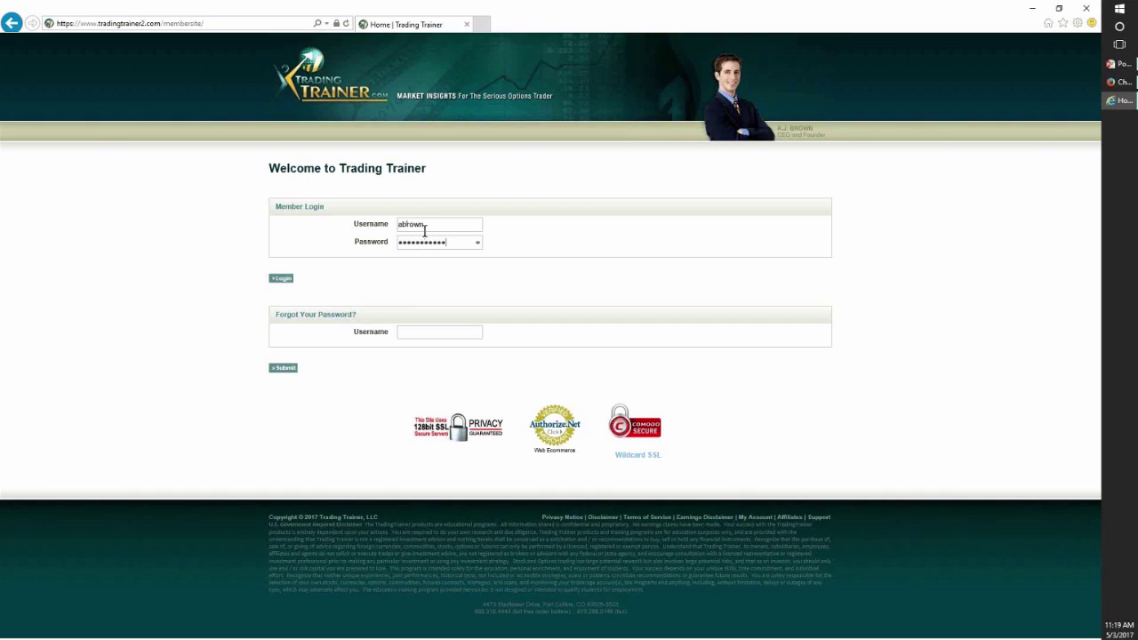
{"action": "left_click", "coordinate": [281, 280]}
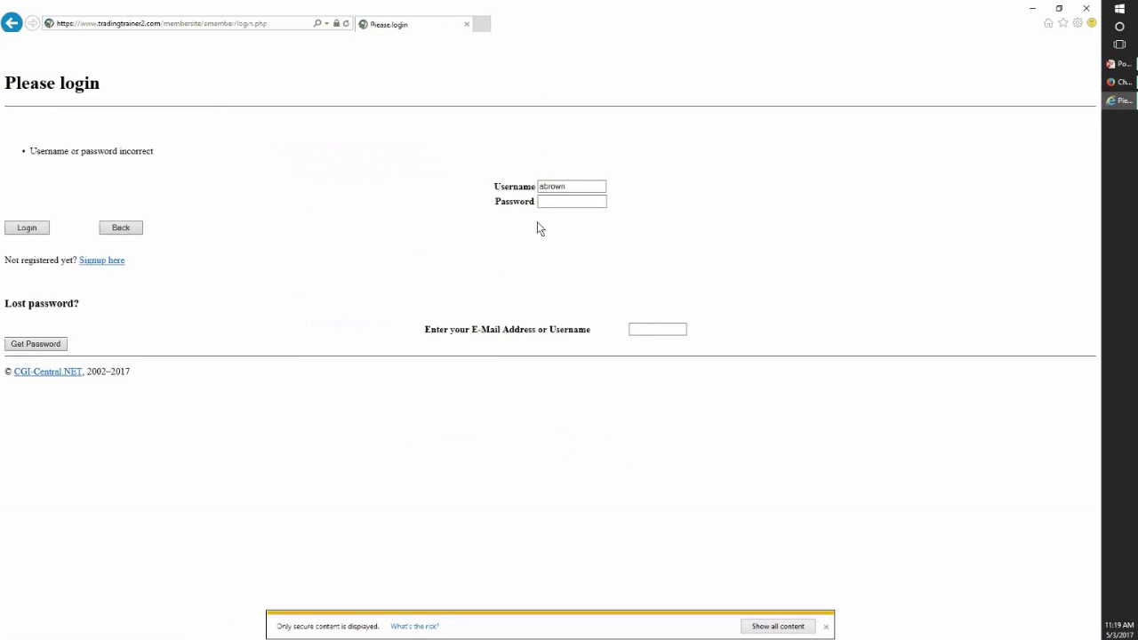
- Re-enter the password on the error page and log in again
{"action": "left_click", "coordinate": [553, 203]}
{"action": "type", "text": "**********"}
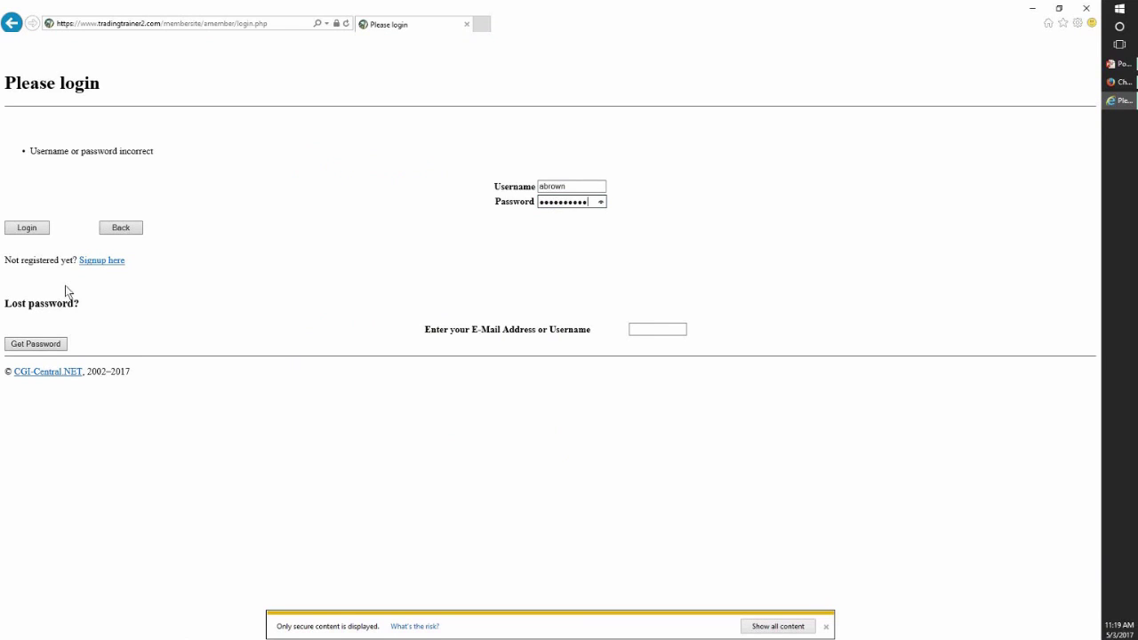
{"action": "left_click", "coordinate": [35, 231]}
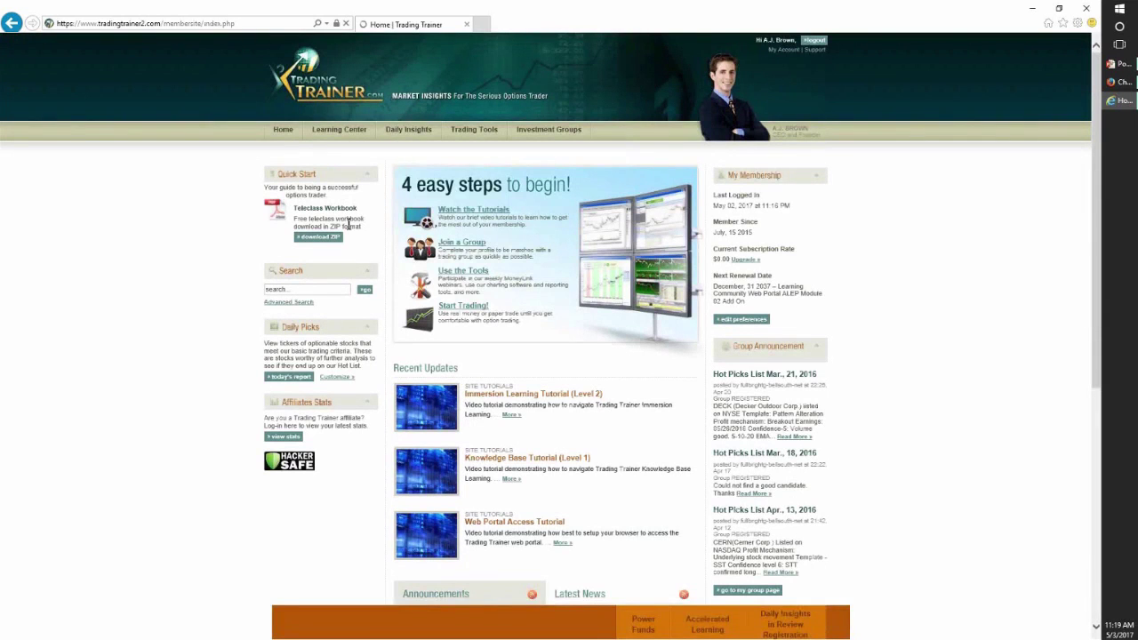
- Display the AAPL chart with the Quick-Review template and pop it out into its own window
{"action": "mouse_move", "coordinate": [410, 141]}
{"action": "mouse_move", "coordinate": [472, 133]}
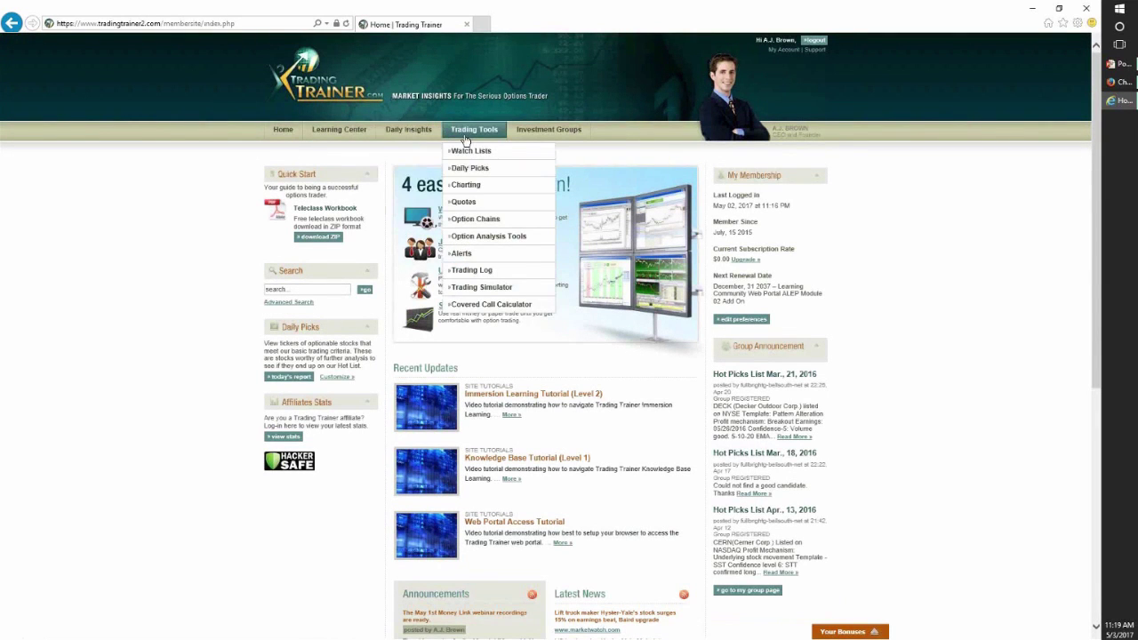
{"action": "left_click", "coordinate": [469, 186]}
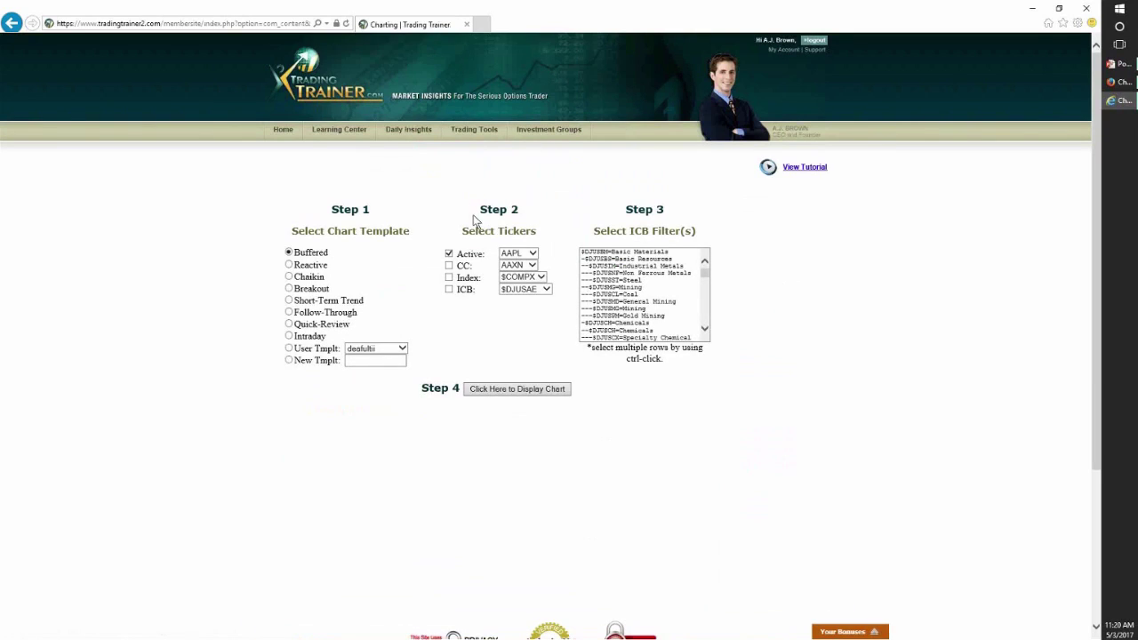
{"action": "left_click", "coordinate": [289, 324]}
{"action": "left_click", "coordinate": [494, 389]}
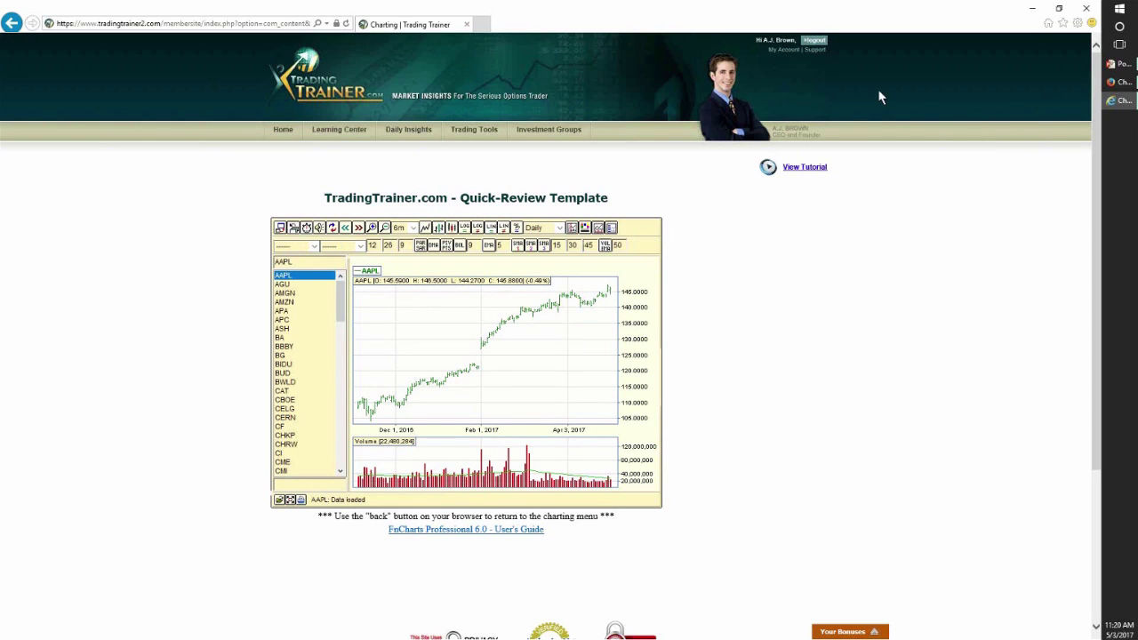
{"action": "left_click", "coordinate": [280, 229]}
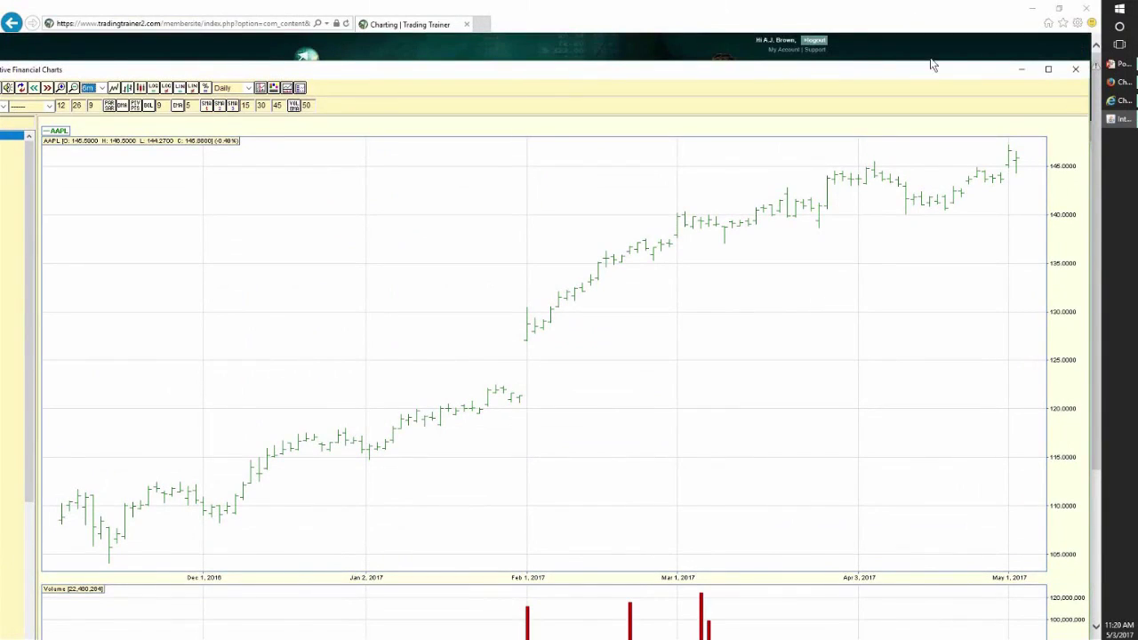
- Maximize the chart window and step through AMGN and AMZN down the symbol list to BA
{"action": "left_click", "coordinate": [1050, 71]}
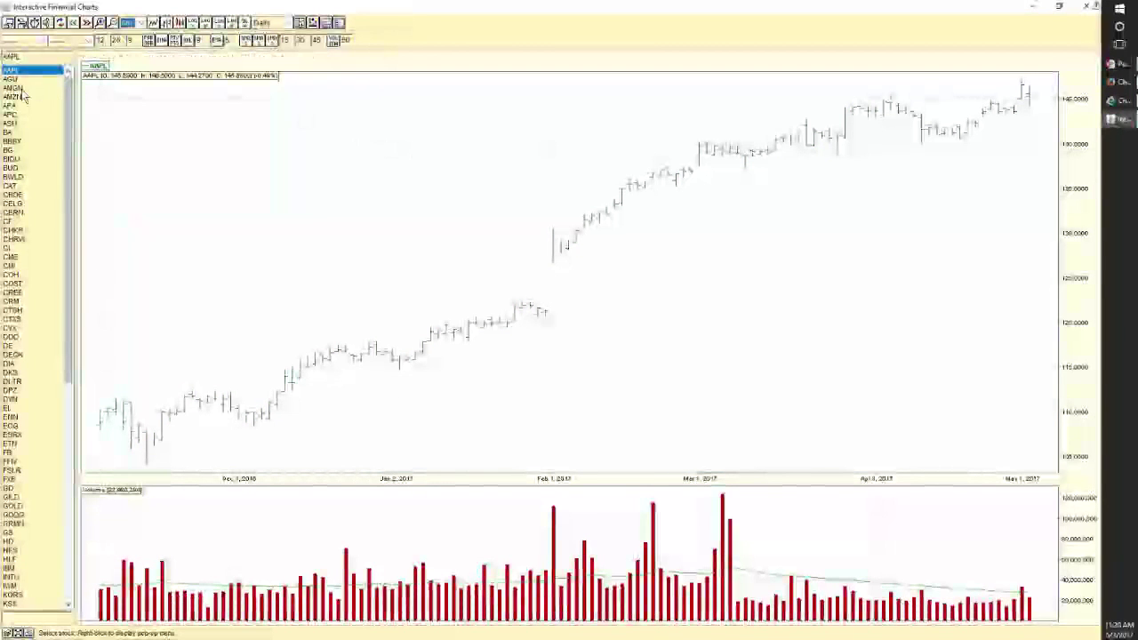
{"action": "left_click", "coordinate": [23, 88]}
{"action": "left_click", "coordinate": [21, 96]}
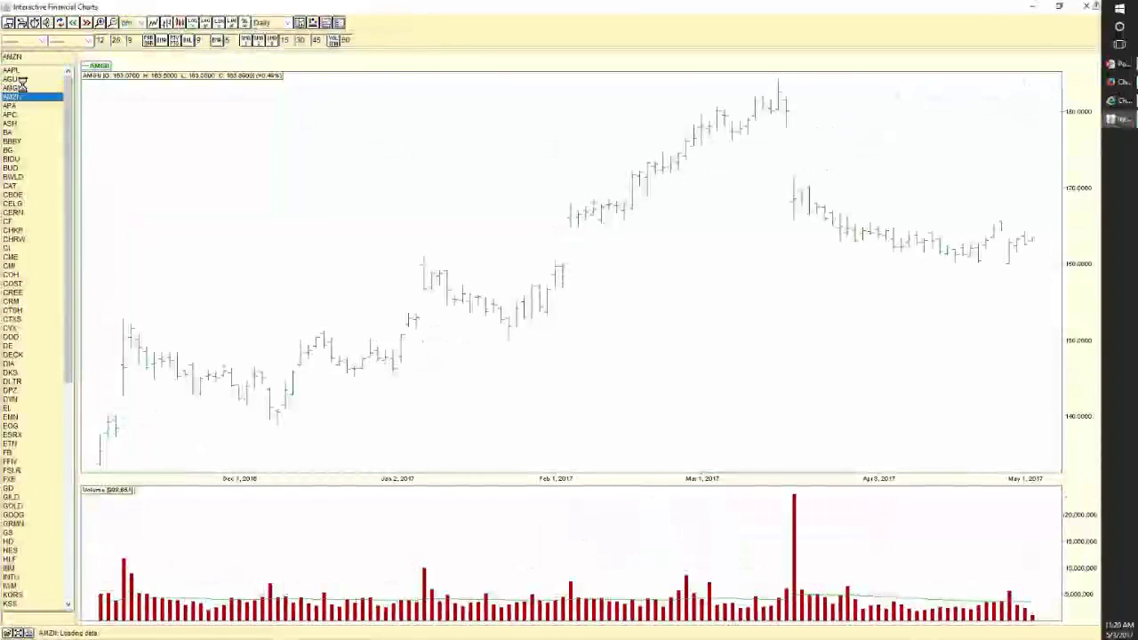
{"action": "key", "text": "Down"}
{"action": "key", "text": "Down"}
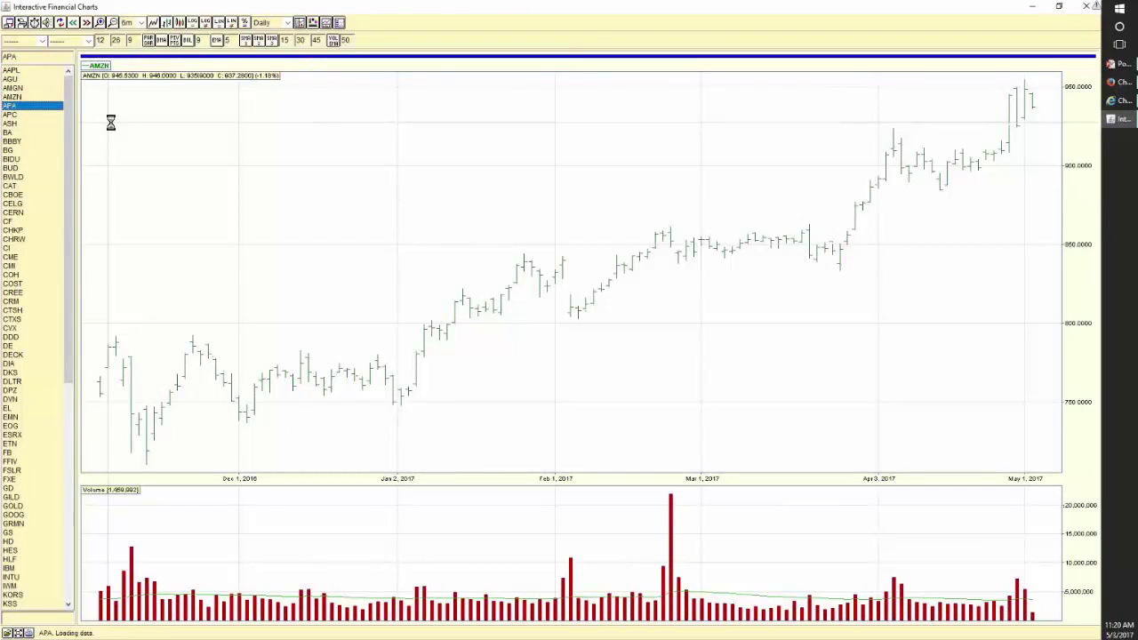
{"action": "key", "text": "Down"}
{"action": "key", "text": "Down"}
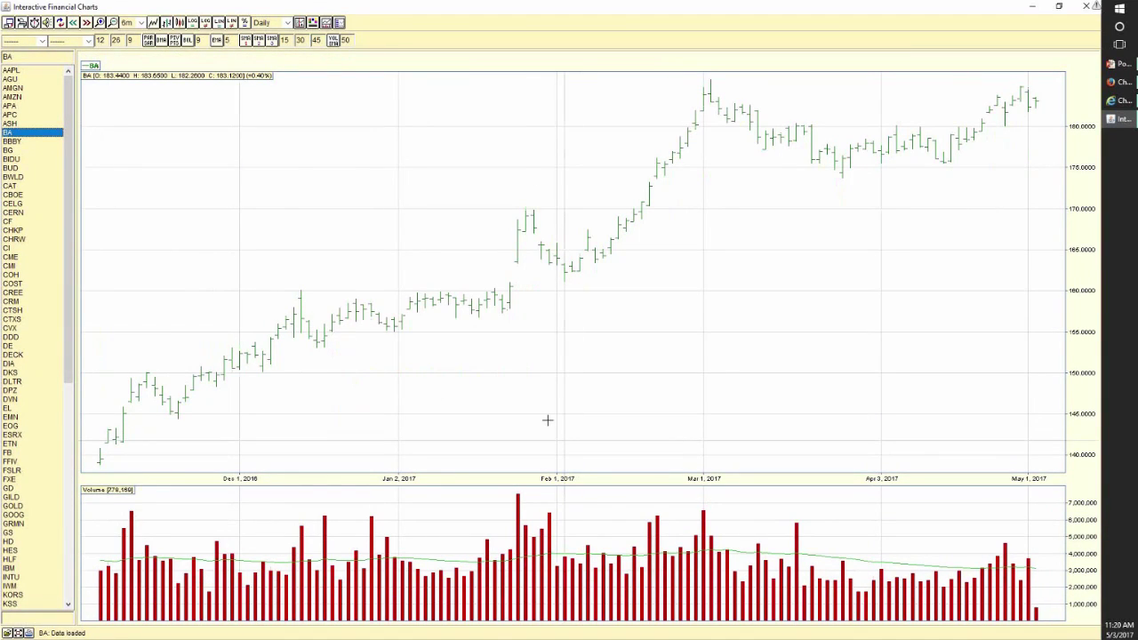
- Show BA as candlesticks, draw support at 175 and resistance at the recent highs, then load BBBY
{"action": "right_click", "coordinate": [602, 185]}
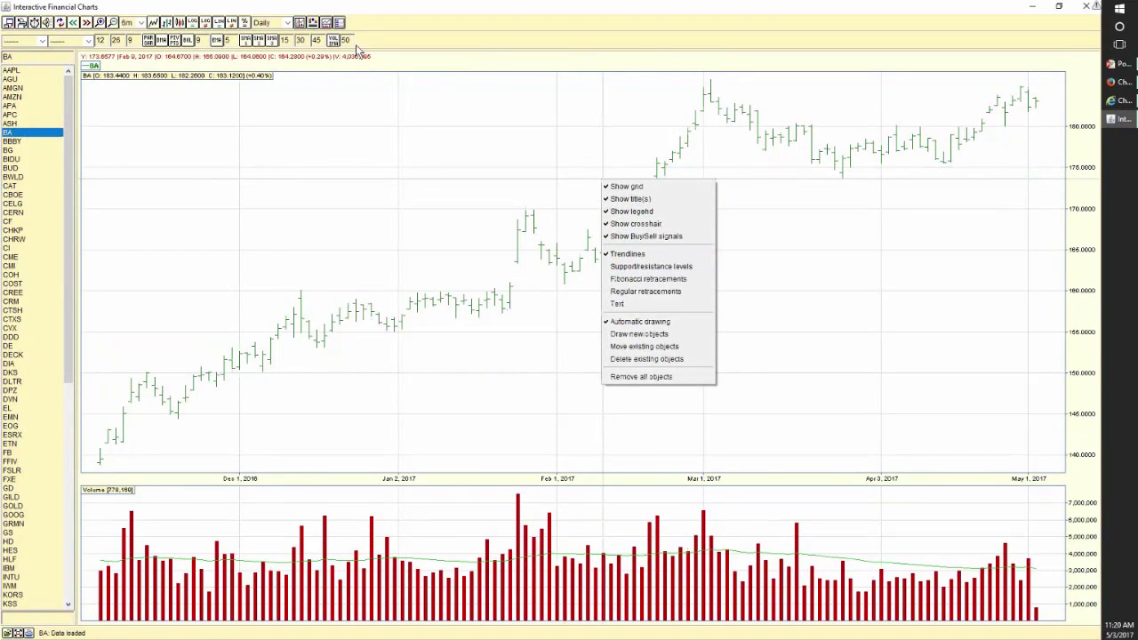
{"action": "left_click", "coordinate": [181, 24]}
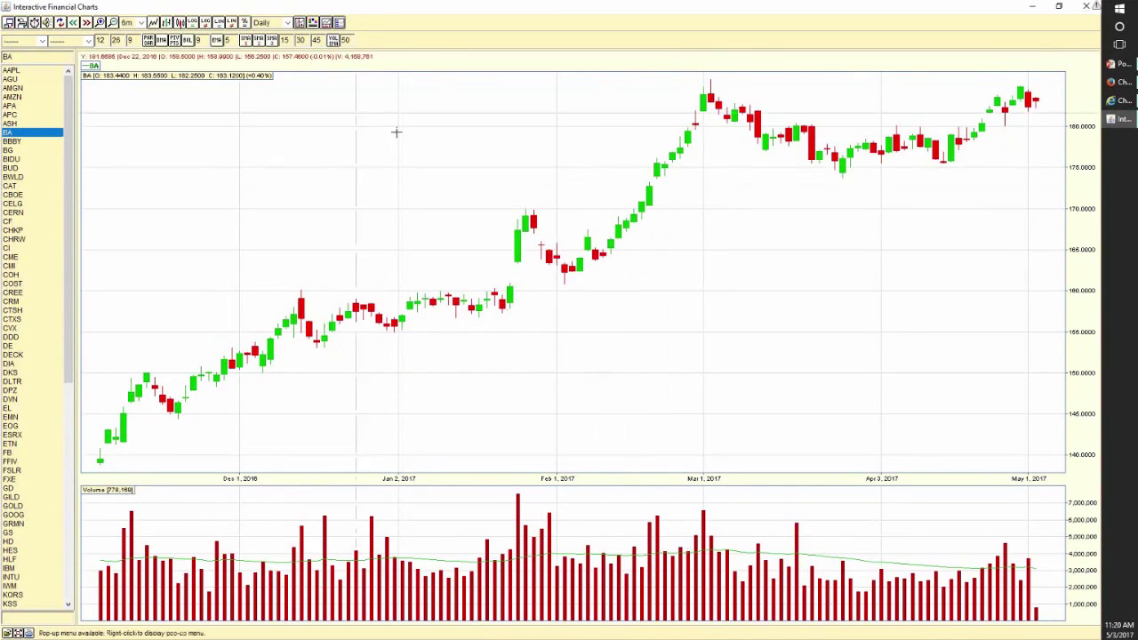
{"action": "right_click", "coordinate": [418, 163]}
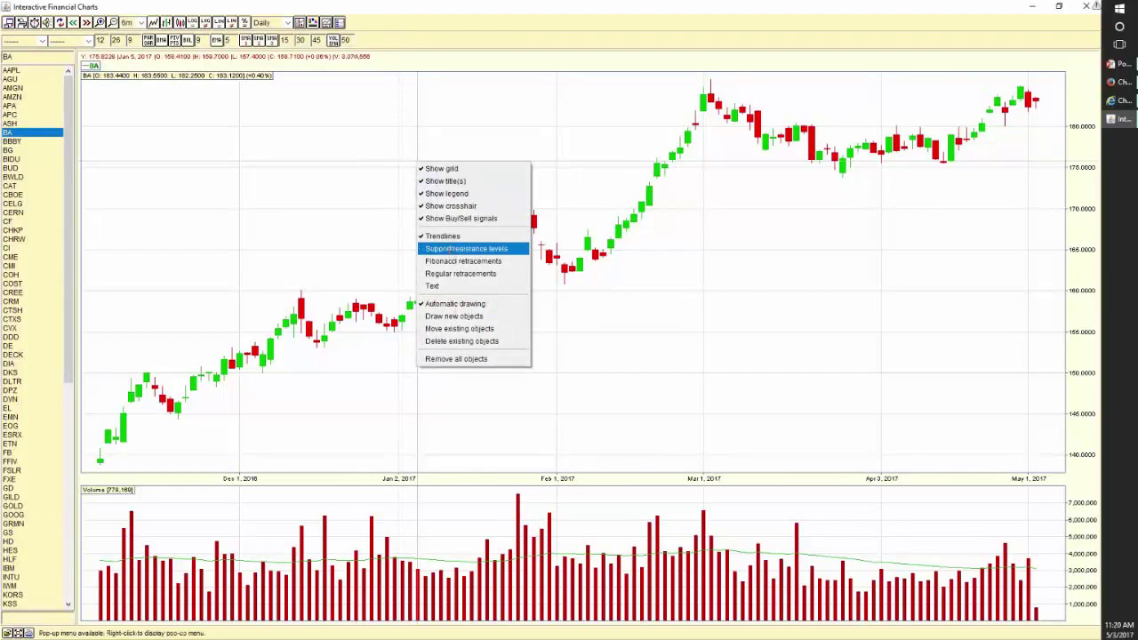
{"action": "left_click", "coordinate": [455, 248]}
{"action": "left_click", "coordinate": [534, 168]}
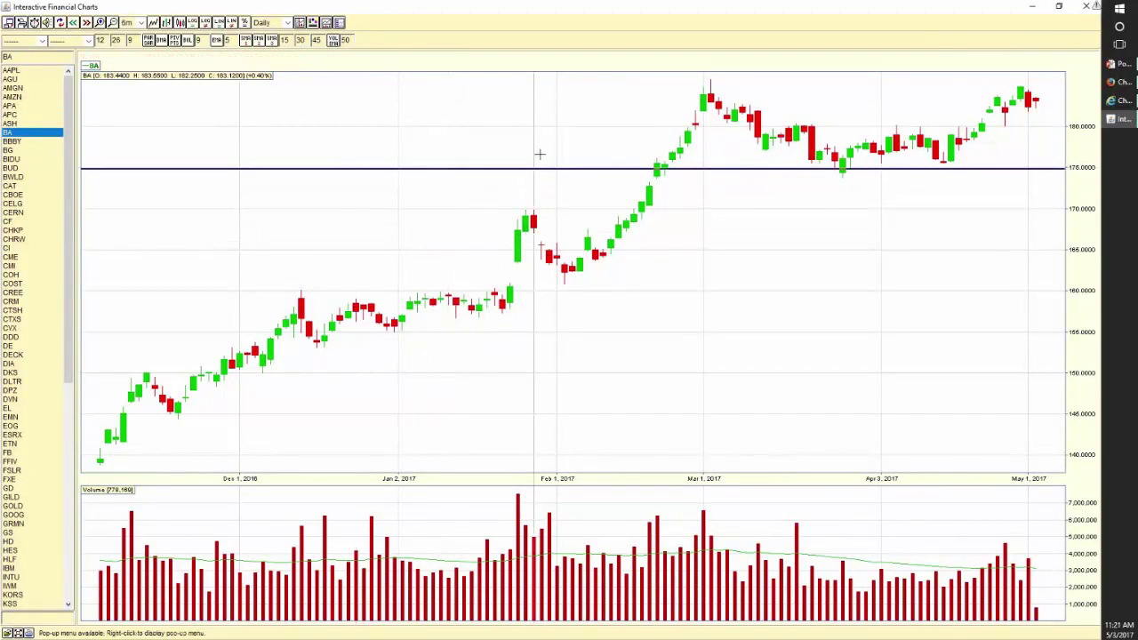
{"action": "left_click", "coordinate": [564, 91]}
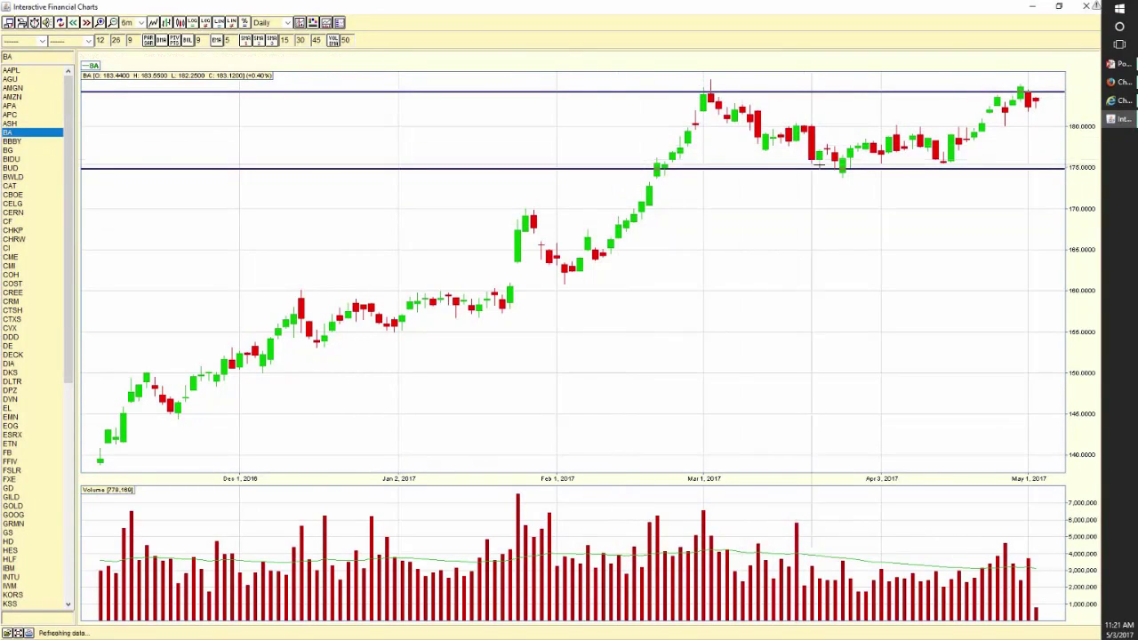
{"action": "left_click", "coordinate": [20, 143]}
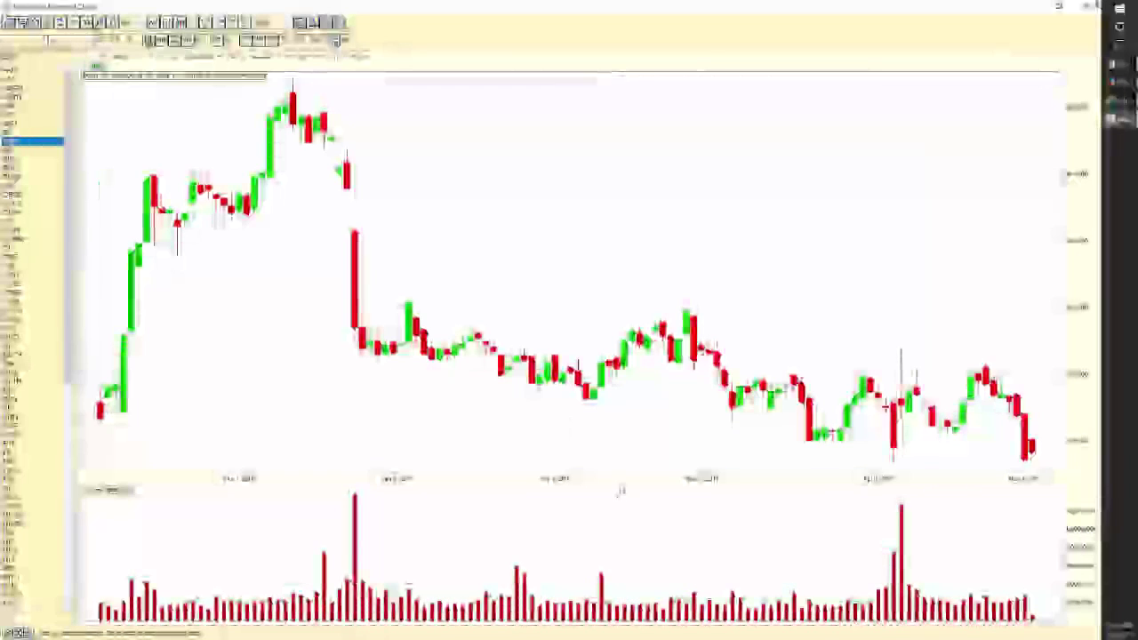
- Draw level lines at 40 and 38 on BBBY, then step through BG and BIDU to CAT
{"action": "left_click", "coordinate": [673, 377]}
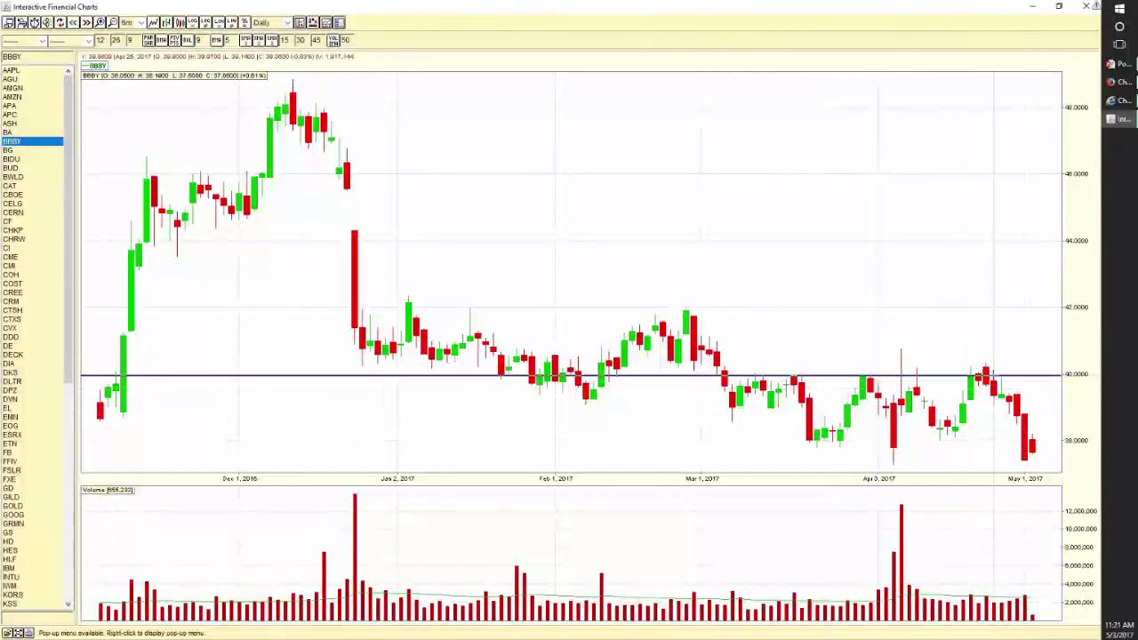
{"action": "left_click", "coordinate": [704, 440]}
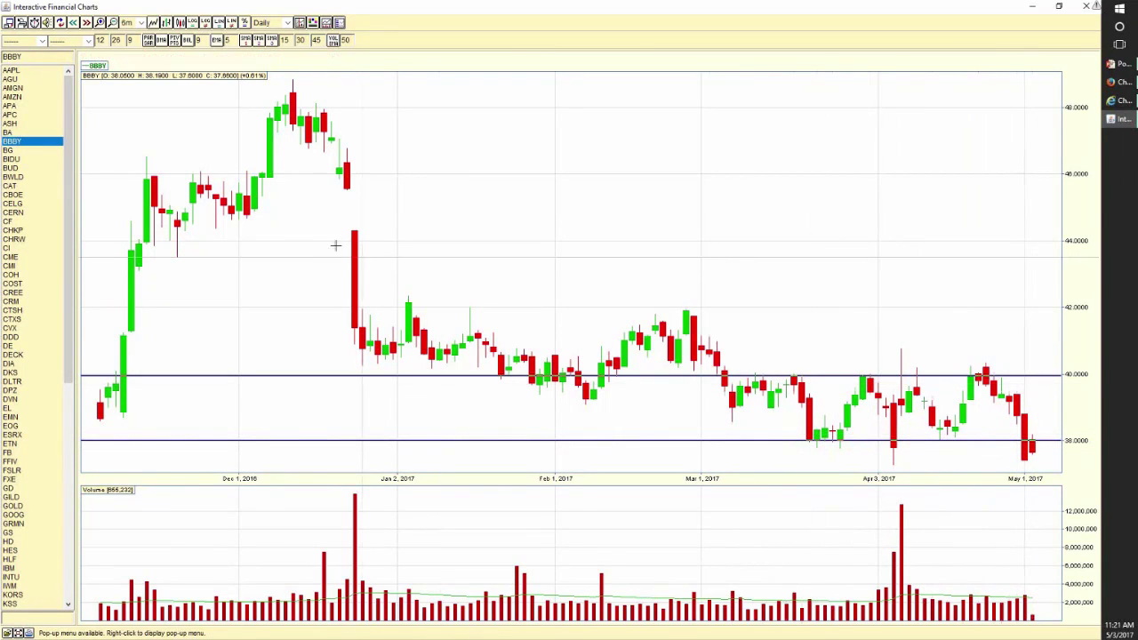
{"action": "left_click", "coordinate": [14, 151]}
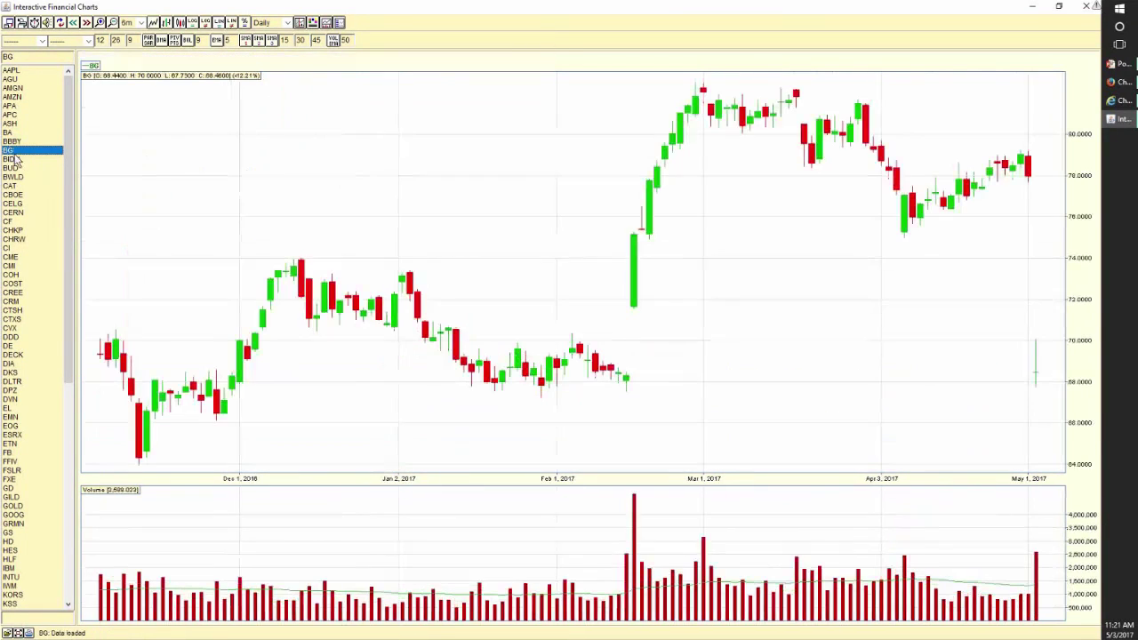
{"action": "left_click", "coordinate": [14, 160]}
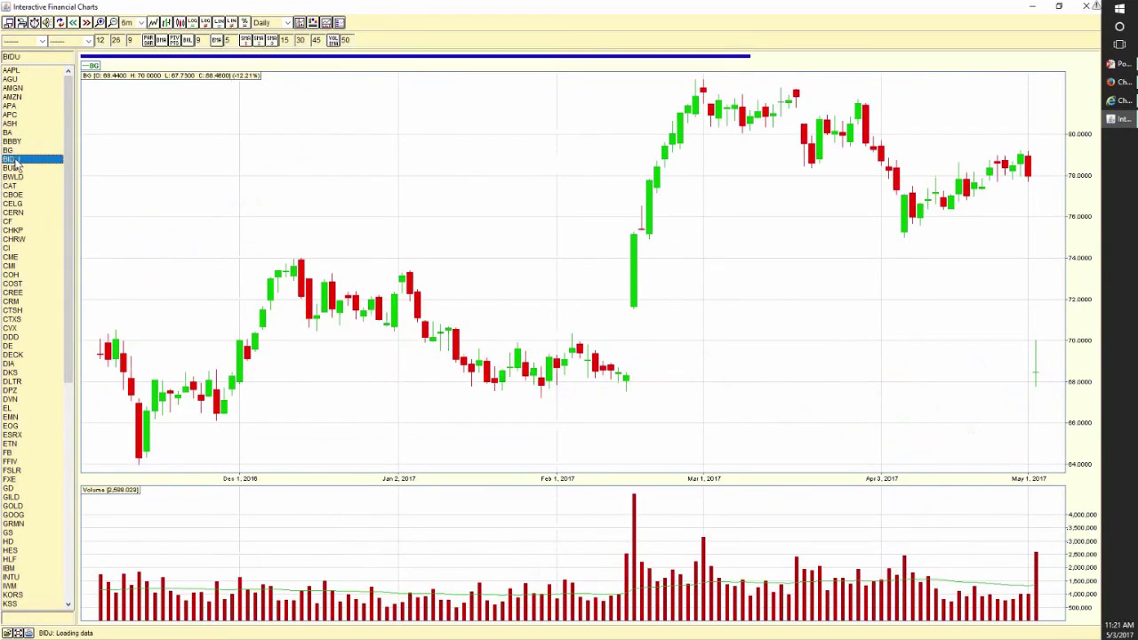
{"action": "left_click", "coordinate": [14, 170]}
{"action": "key", "text": "Down"}
{"action": "key", "text": "Down"}
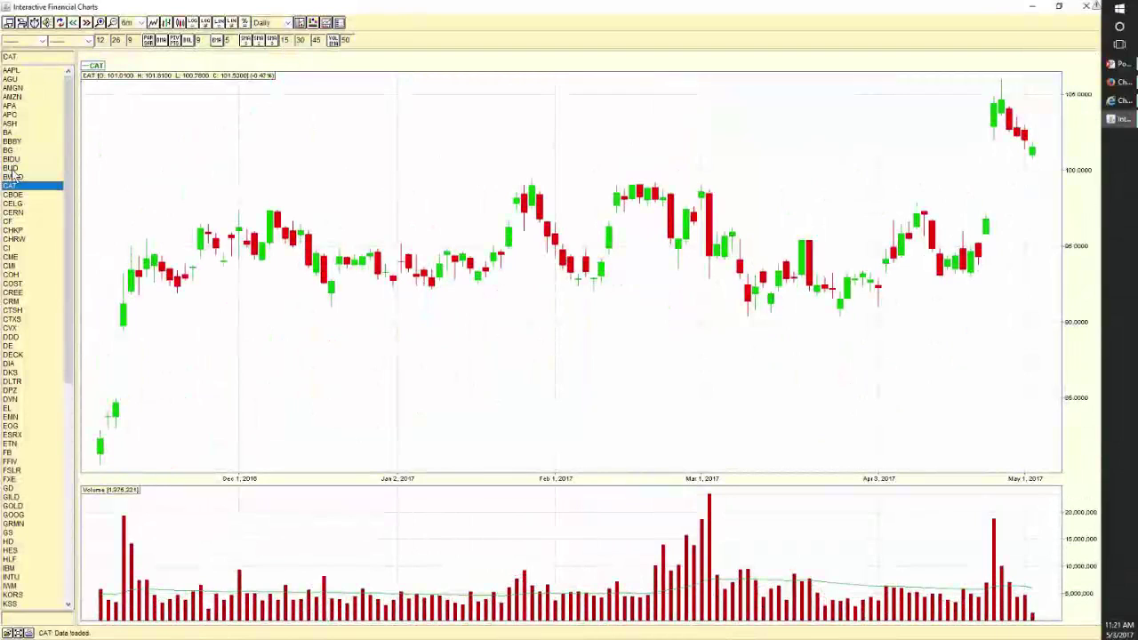
- Mark CAT's channel with support near 92 and resistance near 99.5, and bring the checklist over the chart
{"action": "left_click", "coordinate": [240, 289]}
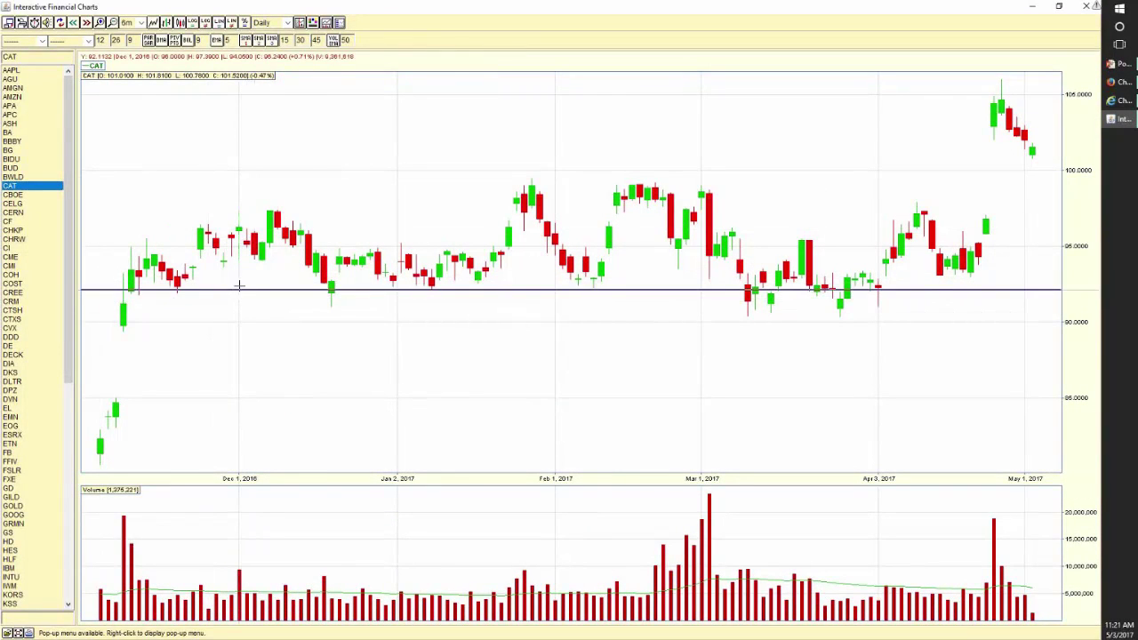
{"action": "left_click", "coordinate": [276, 179]}
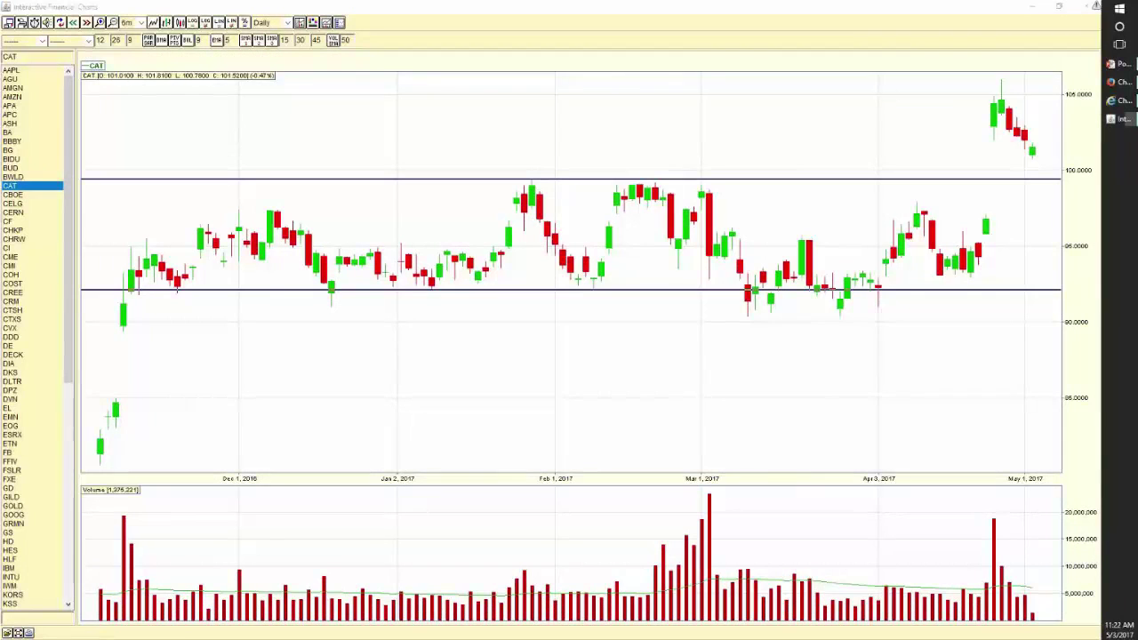
{"action": "left_click", "coordinate": [1122, 133]}
{"action": "left_click_drag", "start_coordinate": [1036, 59], "coordinate": [477, 121]}
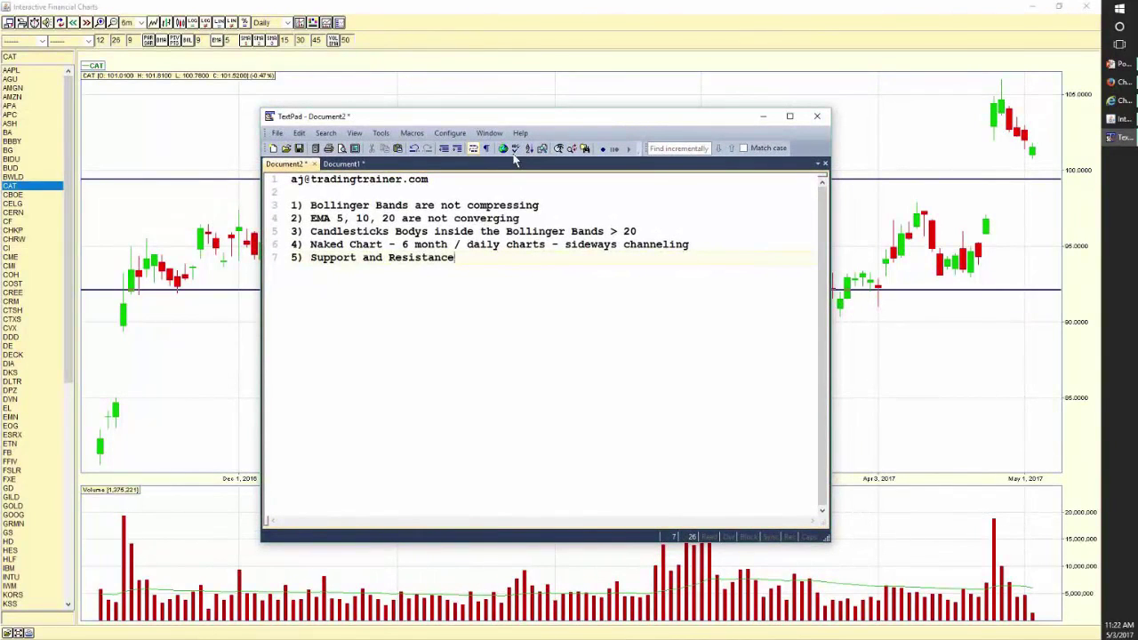
- Add item '6) Fractal Patterns 6 mon / daily - 2 year / weekly - 10 year / monthly'
{"action": "key", "text": "Return"}
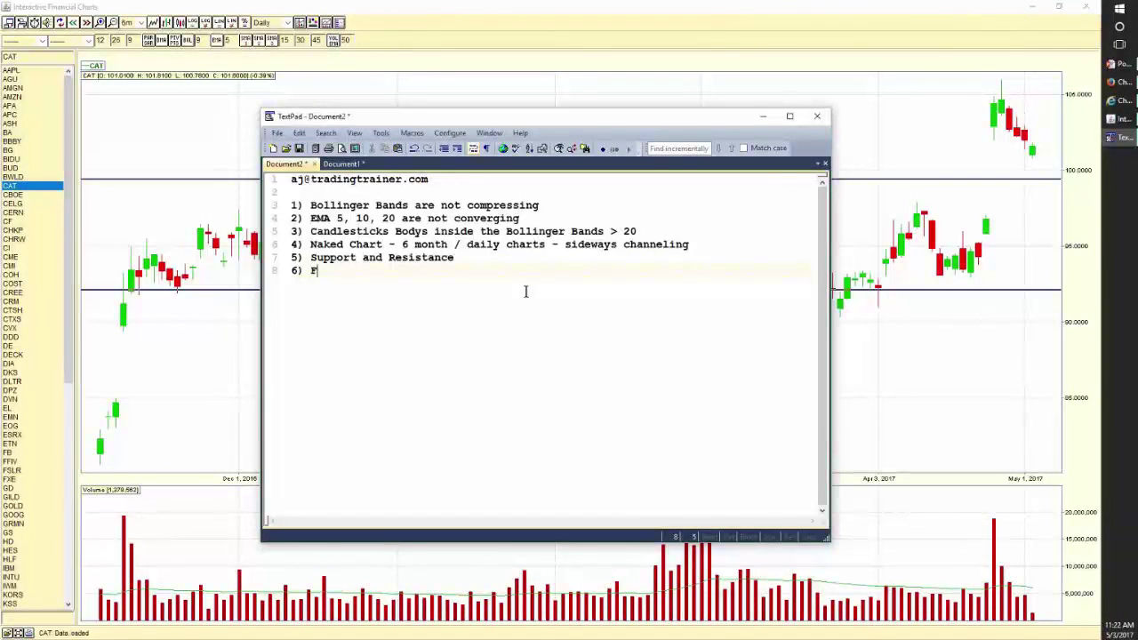
{"action": "type", "text": "rac"}
{"action": "type", "text": "tal Patterns"}
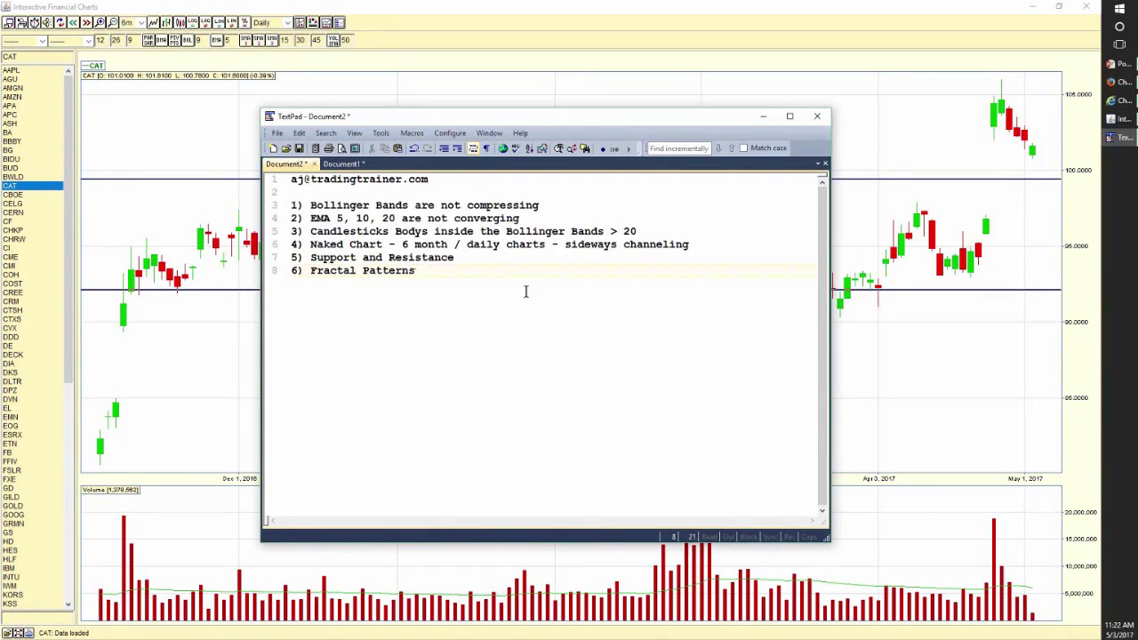
{"action": "type", "text": " 6 mon / daily - 2 year / w"}
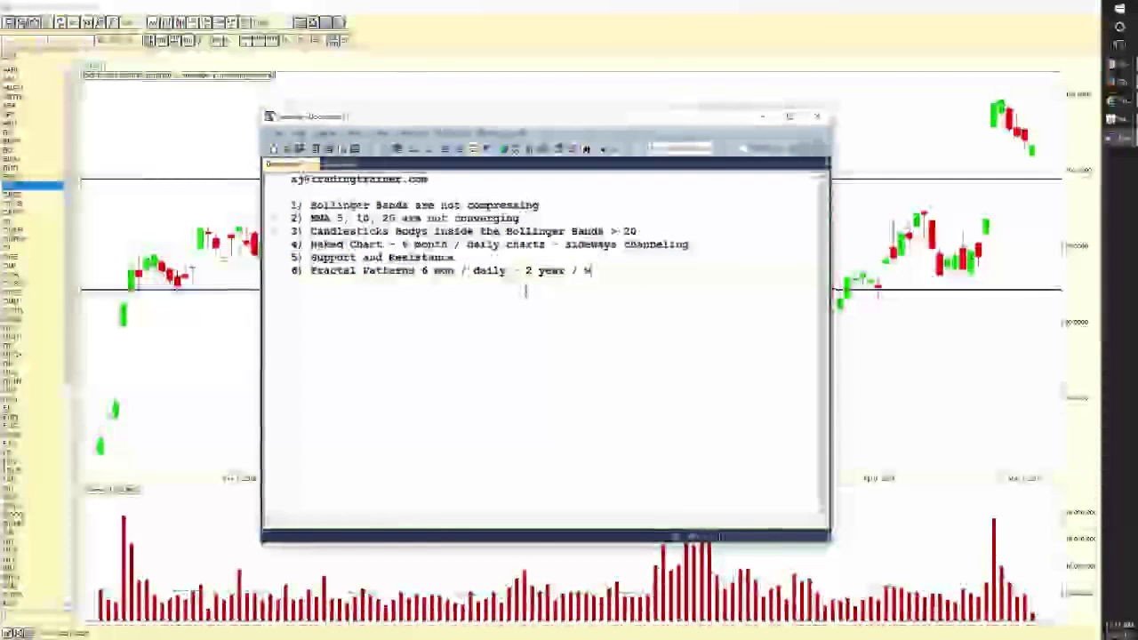
{"action": "type", "text": "eekly"}
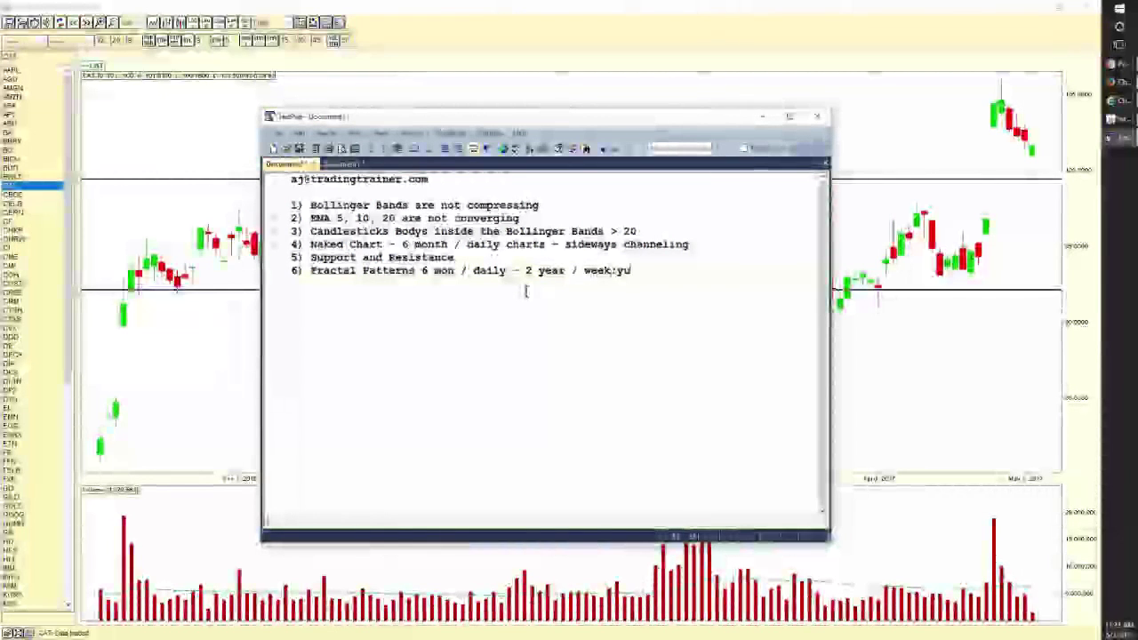
{"action": "key", "text": "BackSpace"}
{"action": "key", "text": "BackSpace"}
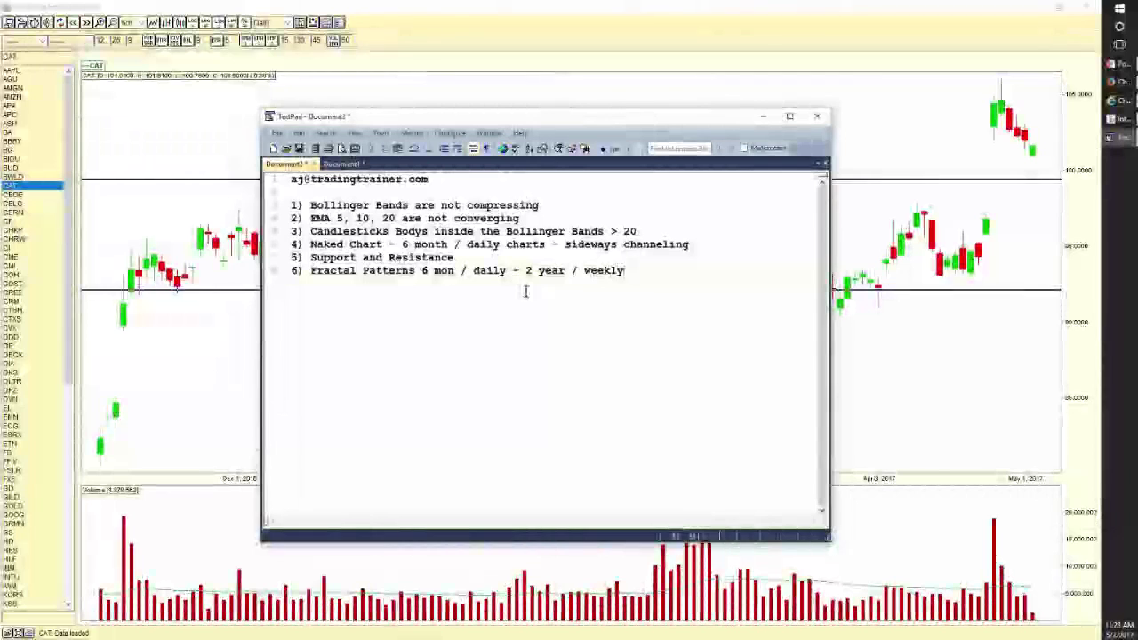
{"action": "type", "text": "- 10 year"}
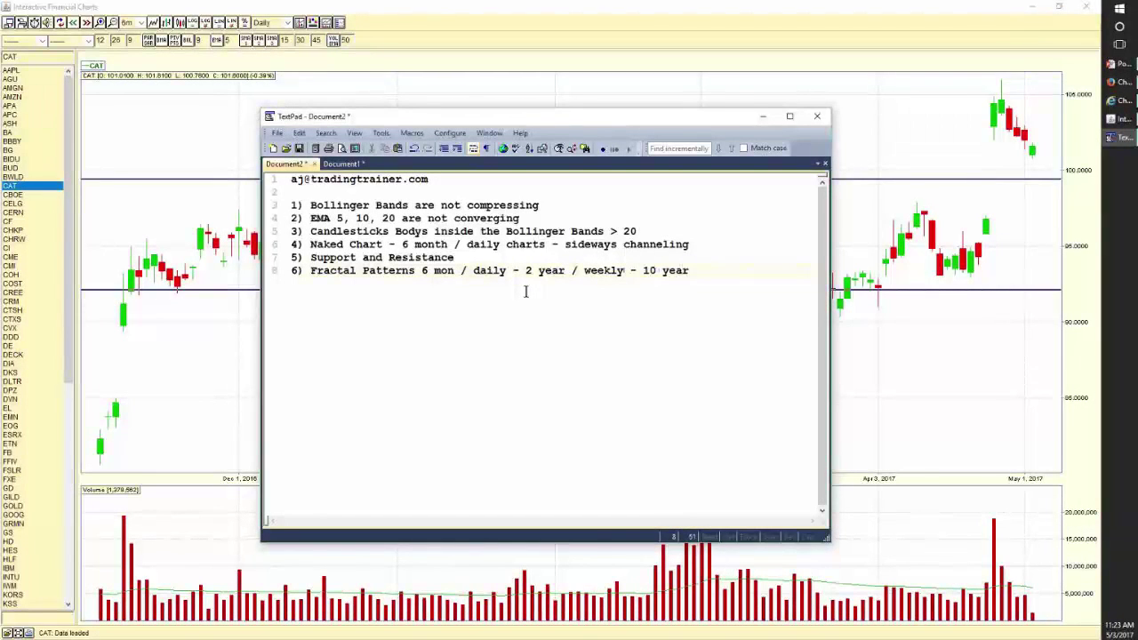
{"action": "type", "text": " / monthly"}
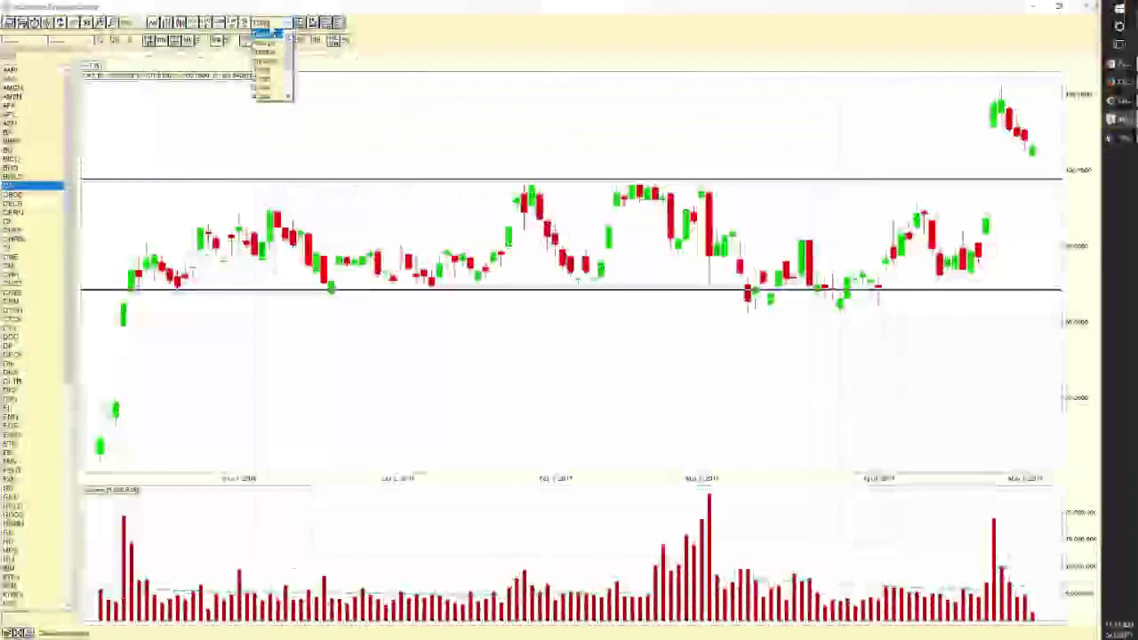
- Switch CAT from weekly to monthly candles and widen the range from 2 years to 10 years
{"action": "left_click", "coordinate": [265, 51]}
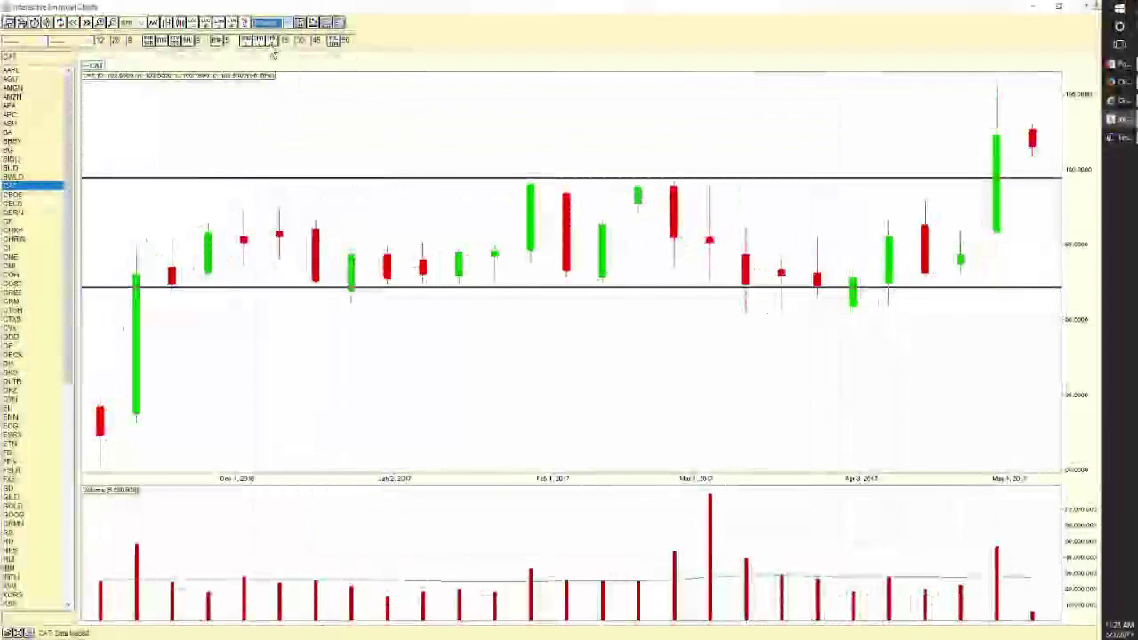
{"action": "left_click", "coordinate": [139, 24]}
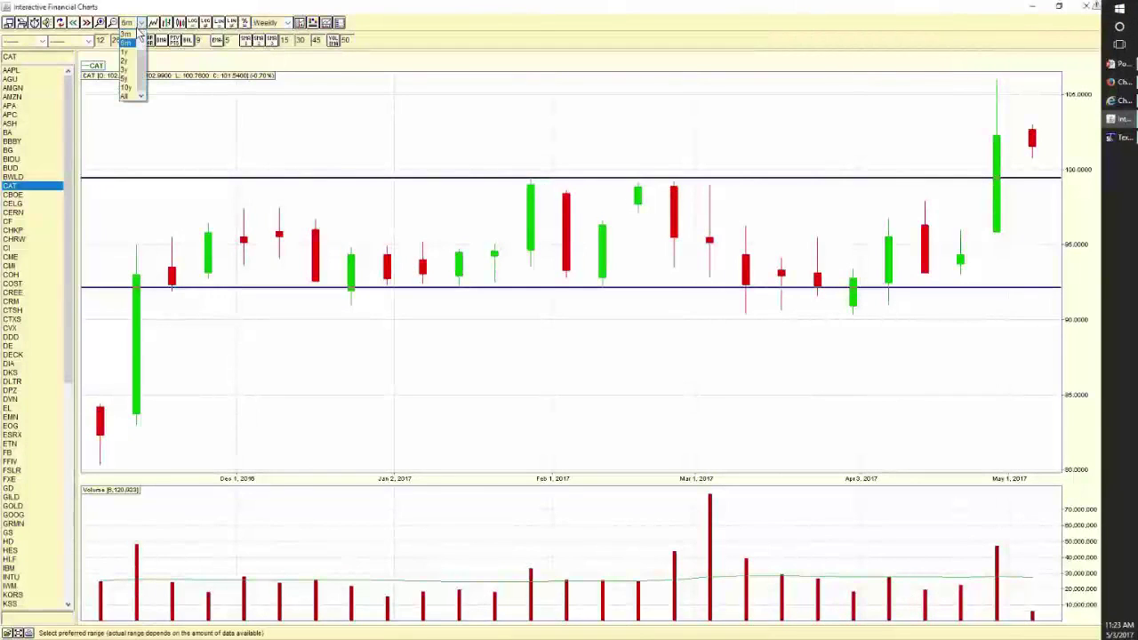
{"action": "left_click", "coordinate": [126, 60]}
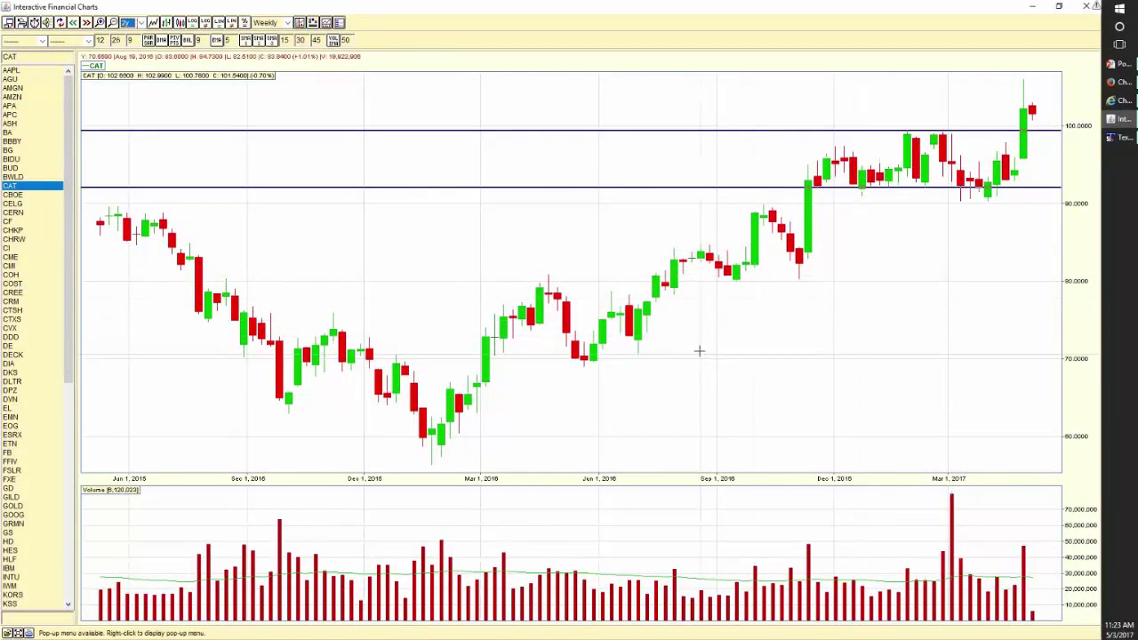
{"action": "left_click", "coordinate": [286, 22]}
{"action": "left_click", "coordinate": [274, 49]}
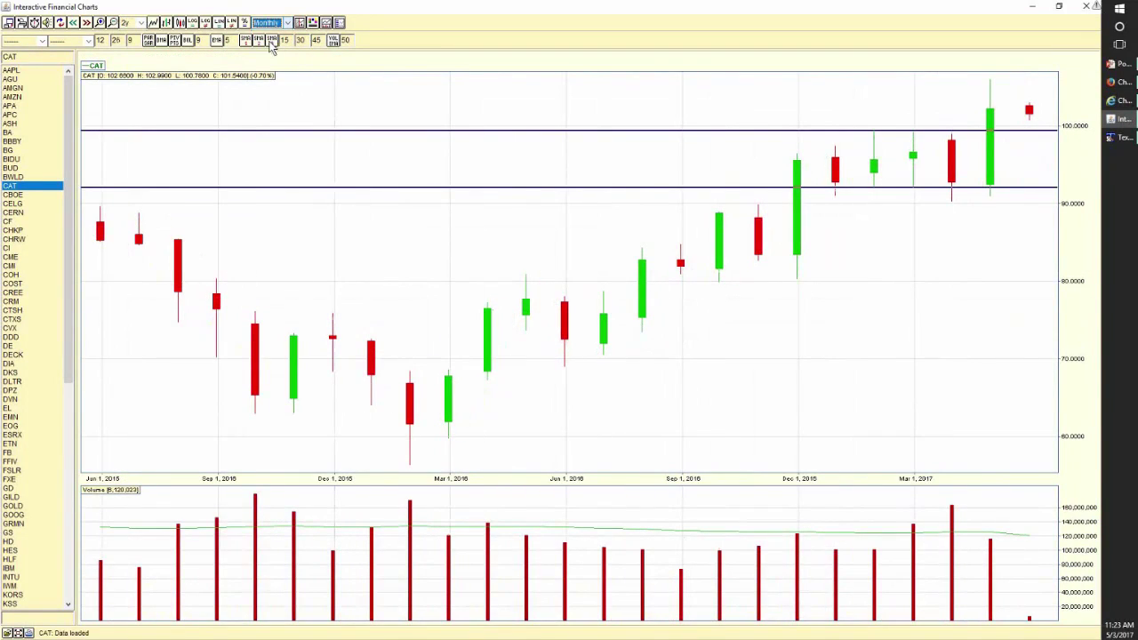
{"action": "left_click", "coordinate": [140, 22]}
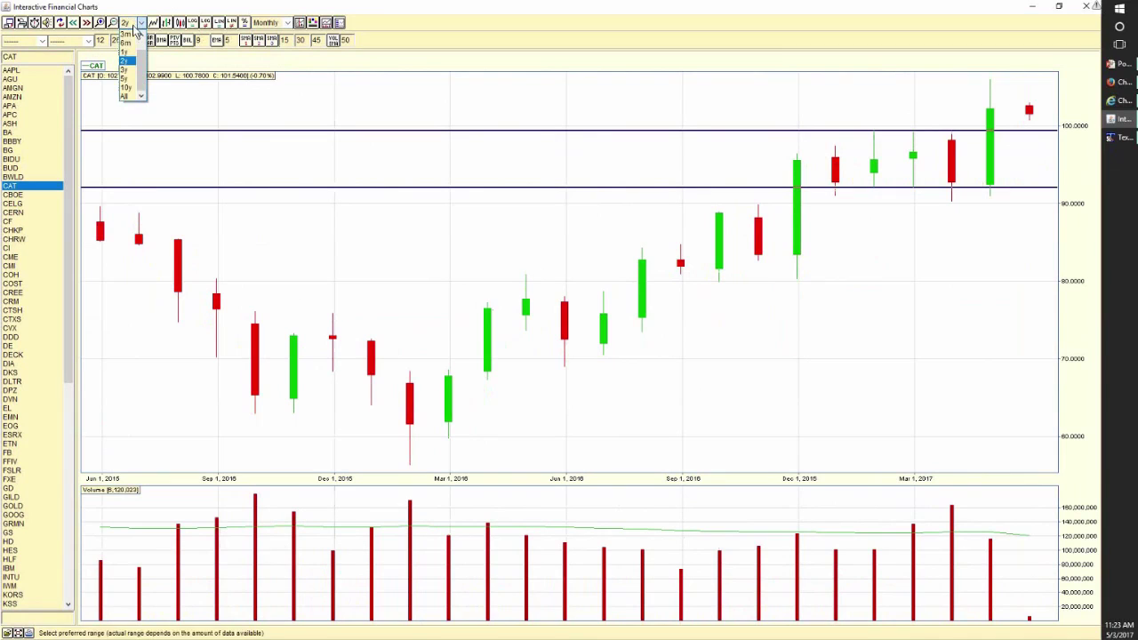
{"action": "left_click", "coordinate": [129, 87]}
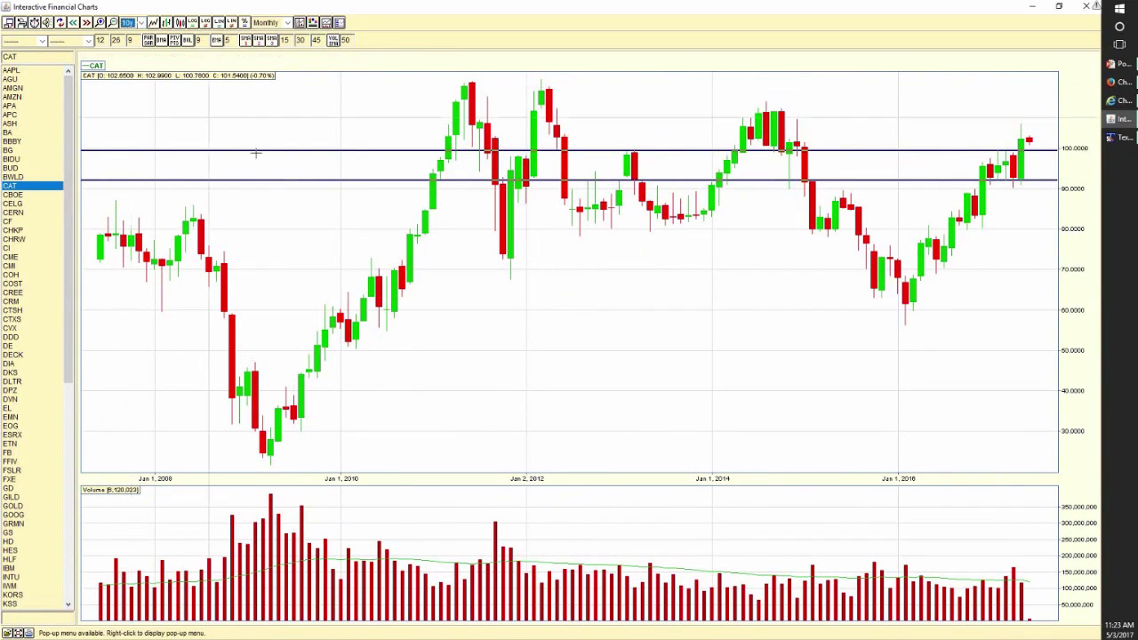
- Draw a horizontal level line across CAT's earlier multi-year peaks
{"action": "left_click_drag", "start_coordinate": [498, 104], "coordinate": [610, 92]}
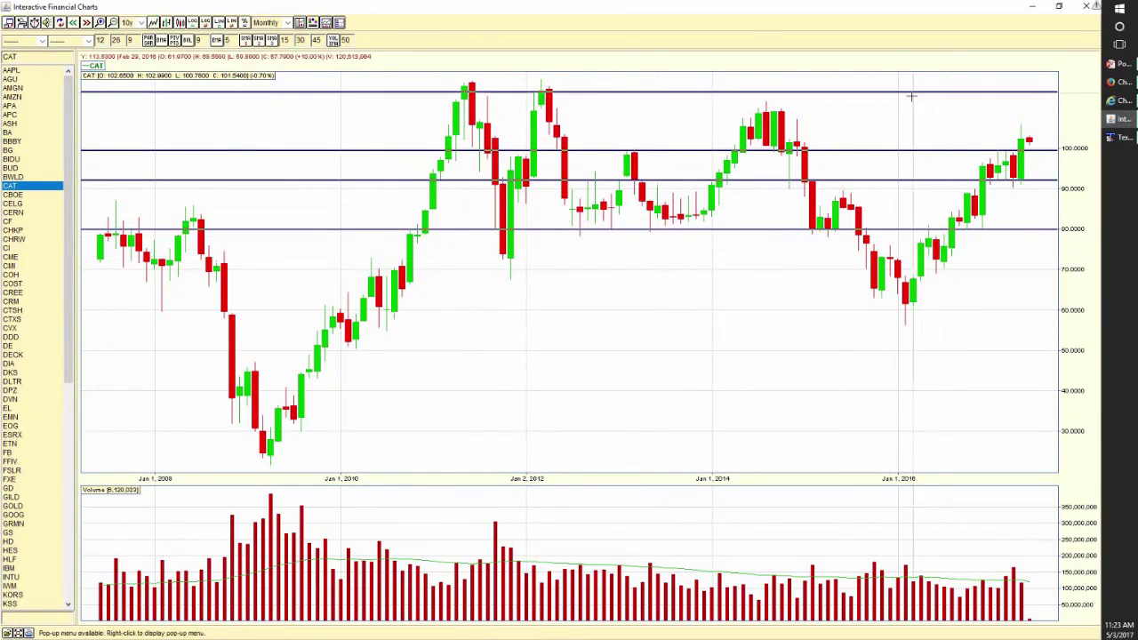
{"action": "left_click", "coordinate": [883, 115]}
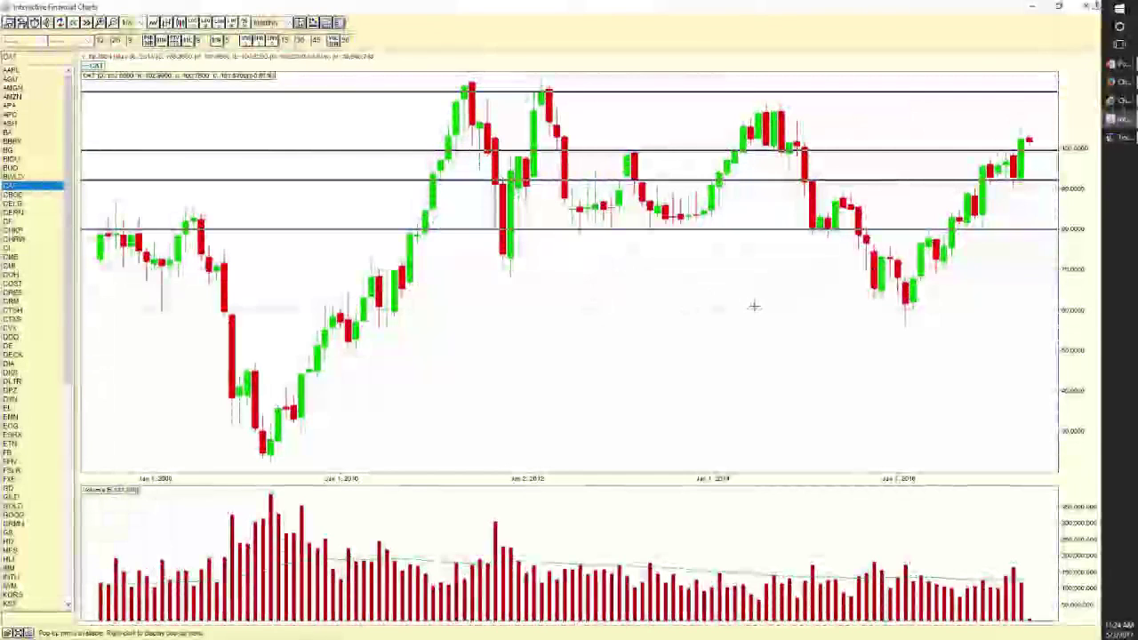
- Begin checklist item '7)' on a new line in TextPad, then return to the TradingTrainer page
{"action": "left_click", "coordinate": [1123, 137]}
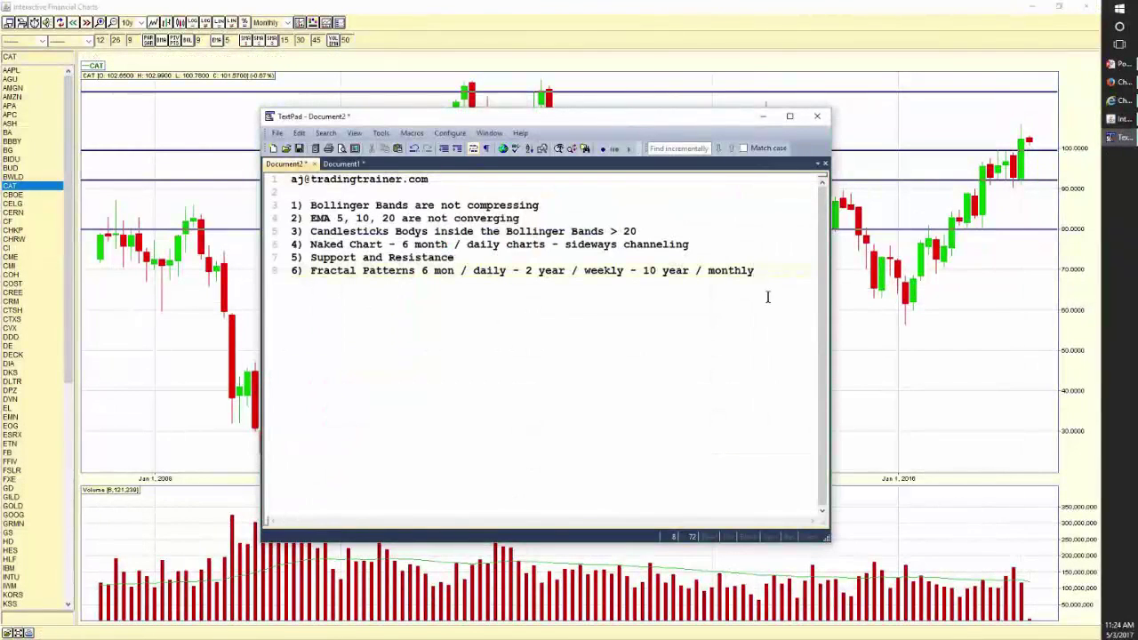
{"action": "key", "text": "Return"}
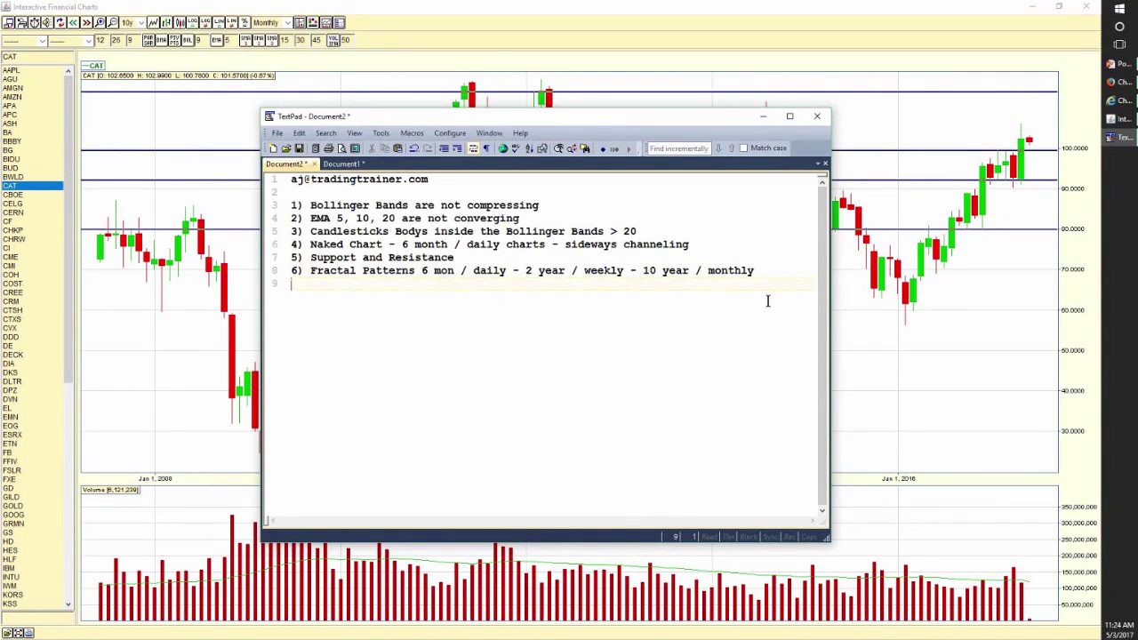
{"action": "type", "text": "7)"}
{"action": "left_click", "coordinate": [1124, 102]}
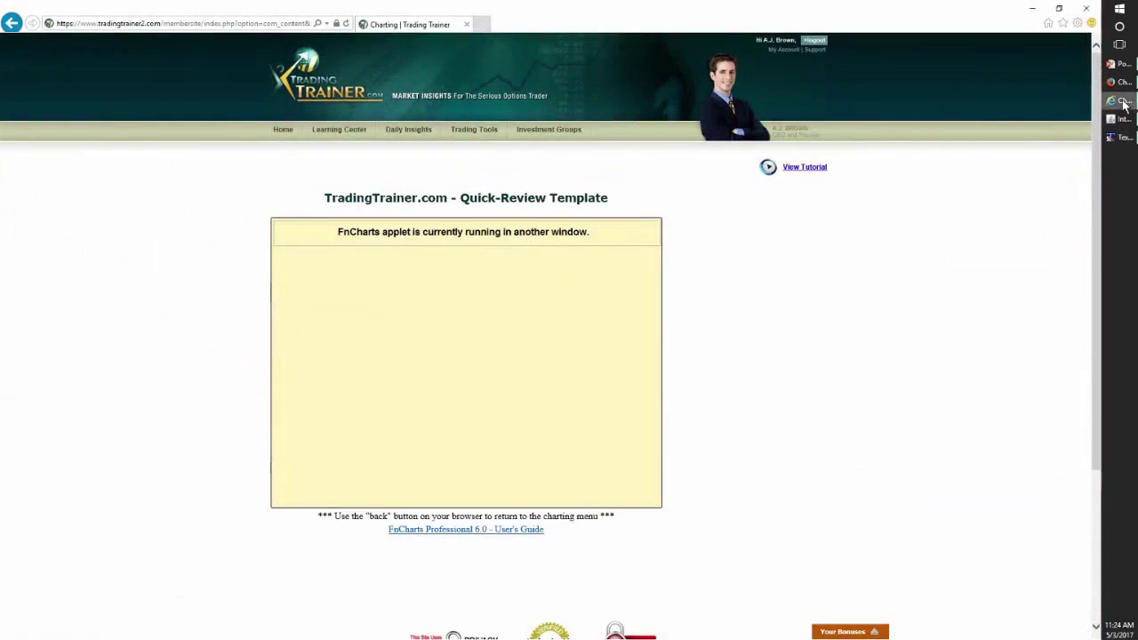
- Load stockcharts.com in a new Internet Explorer tab
{"action": "left_click", "coordinate": [483, 24]}
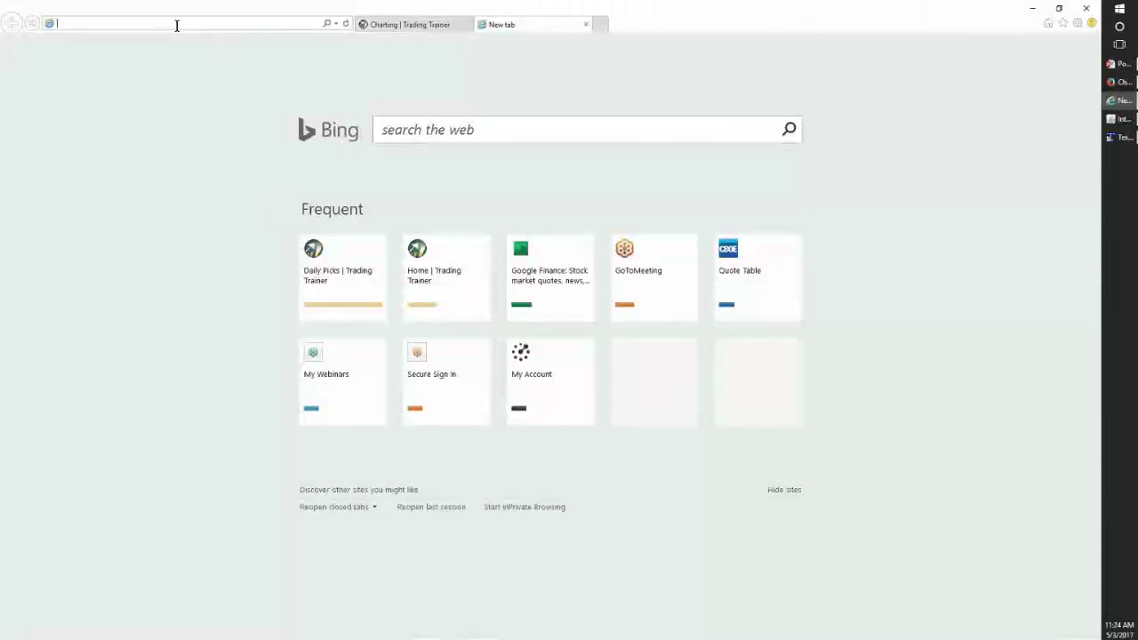
{"action": "left_click", "coordinate": [177, 26]}
{"action": "type", "text": "st"}
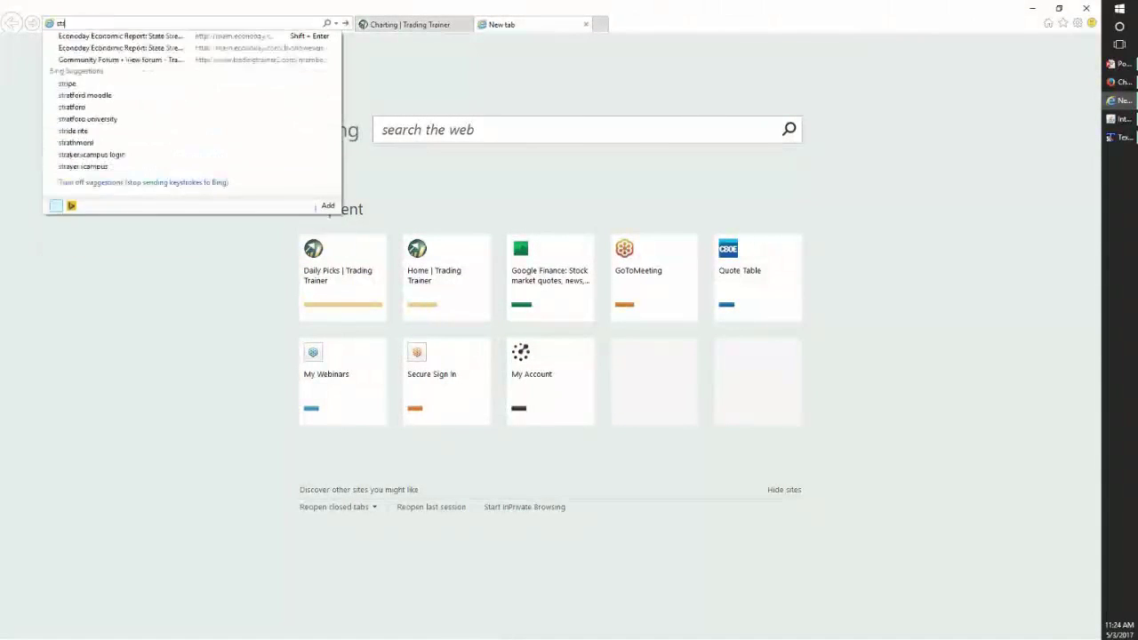
{"action": "type", "text": "oc"}
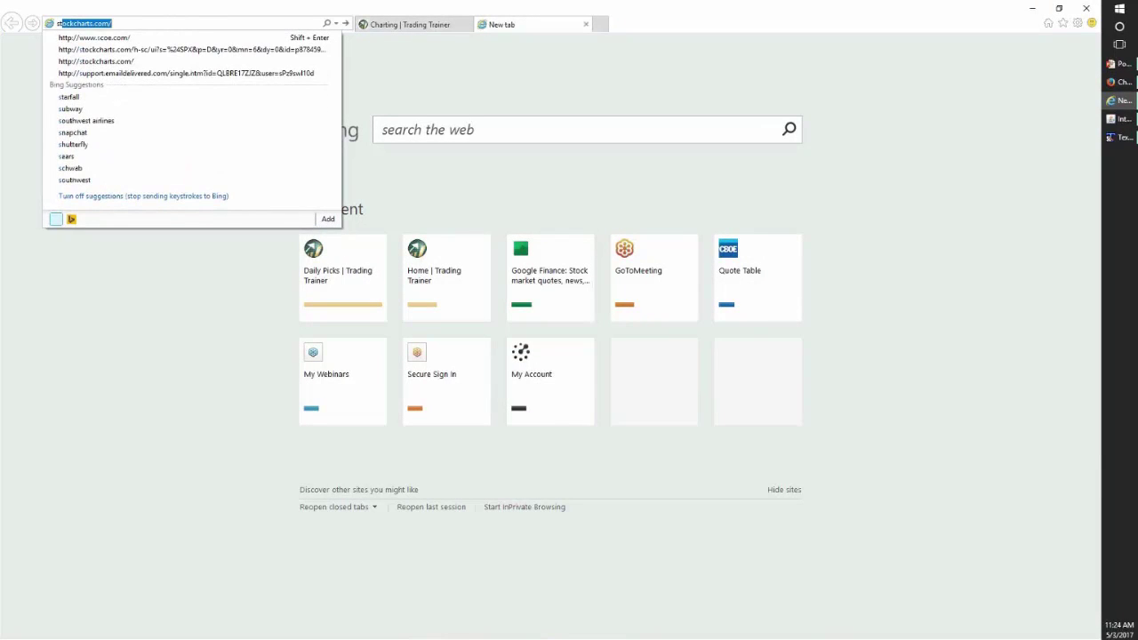
{"action": "type", "text": "kcharts."}
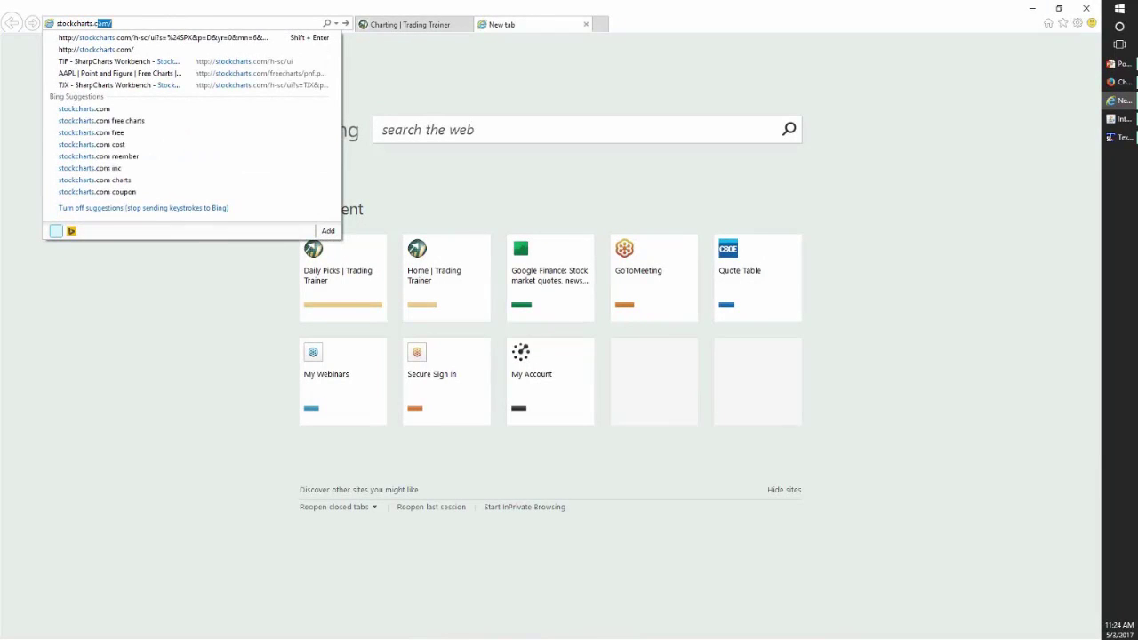
{"action": "key", "text": "Return"}
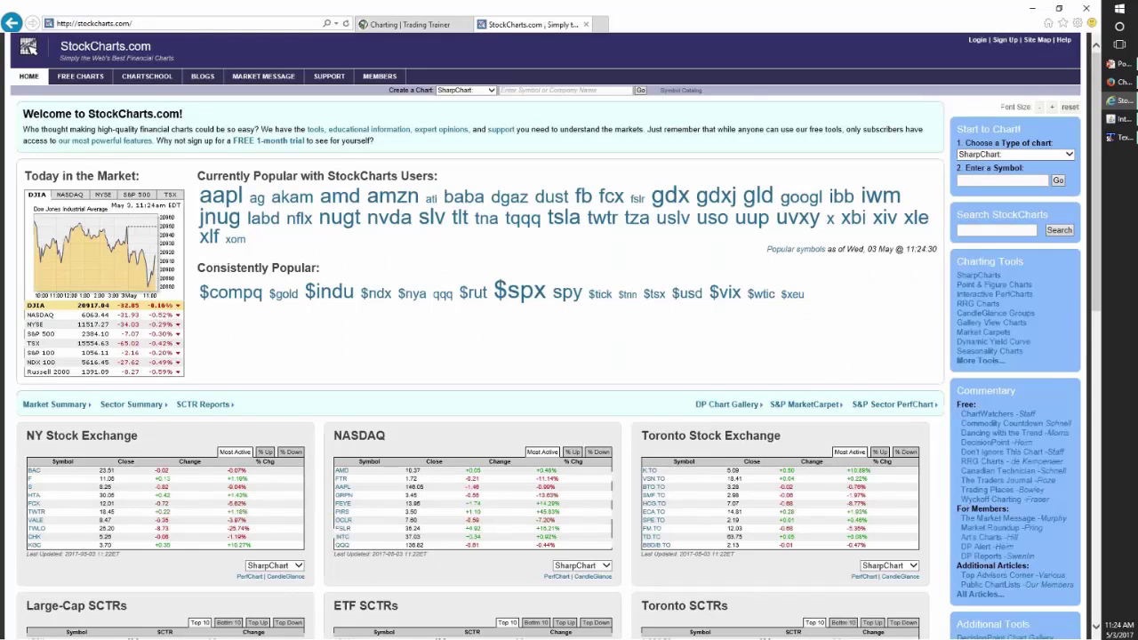
{"action": "left_click", "coordinate": [490, 91]}
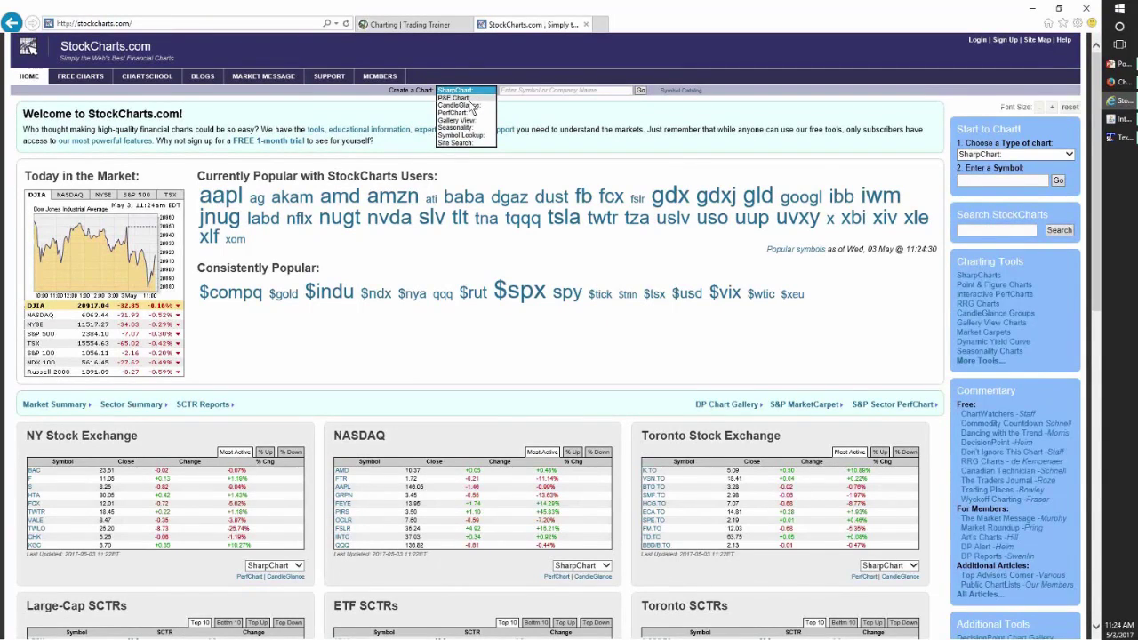
{"action": "left_click", "coordinate": [466, 97]}
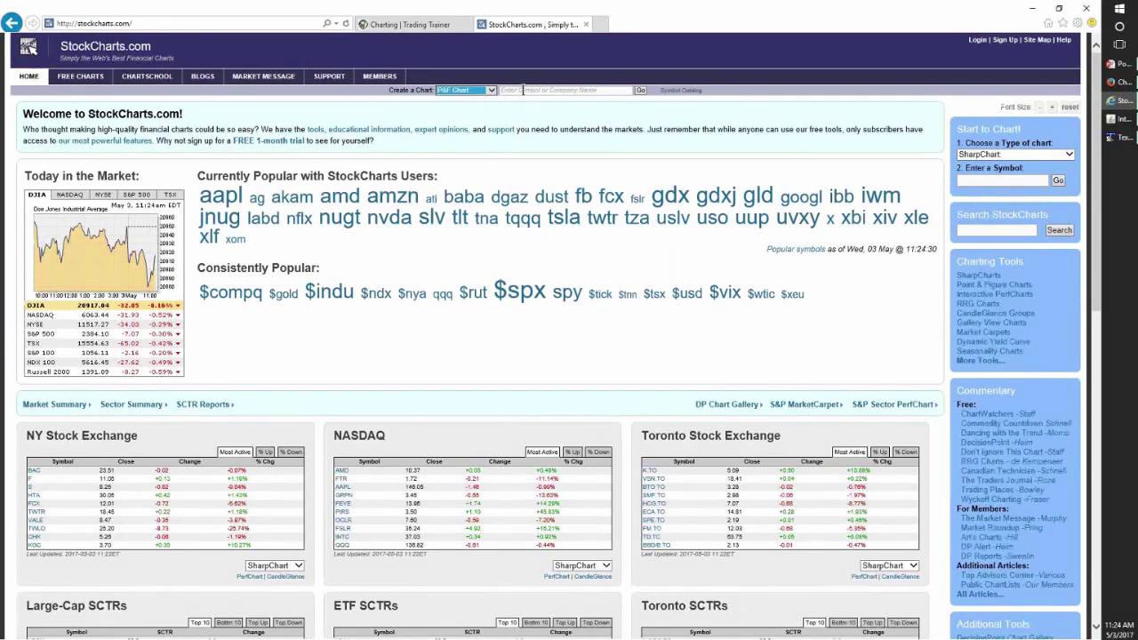
{"action": "left_click", "coordinate": [523, 90]}
{"action": "type", "text": "CAT"}
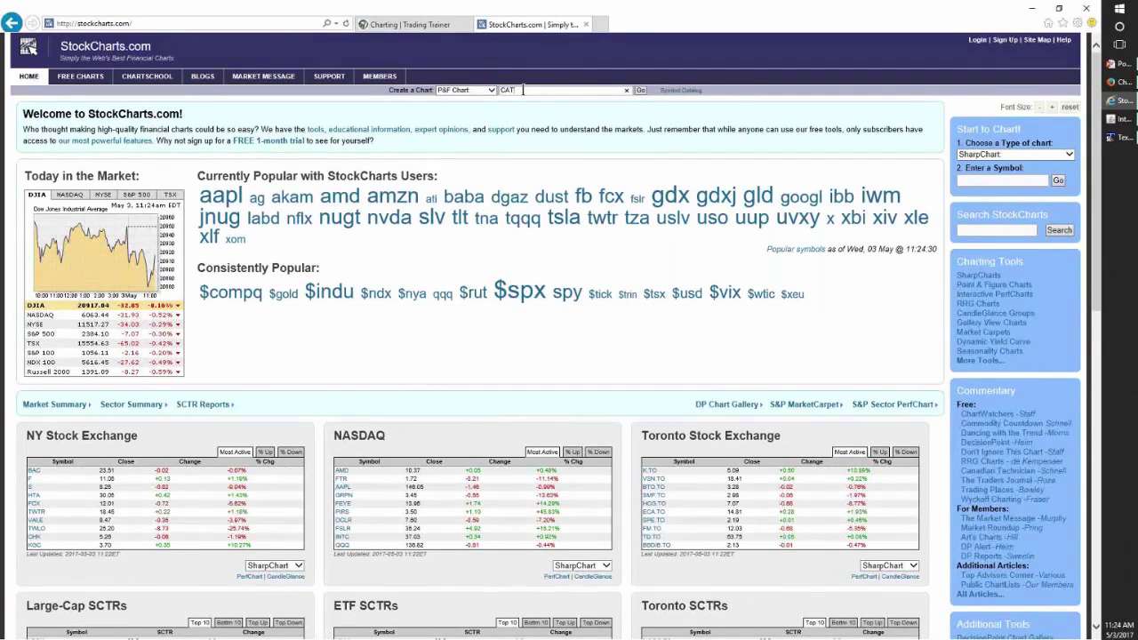
{"action": "key", "text": "Return"}
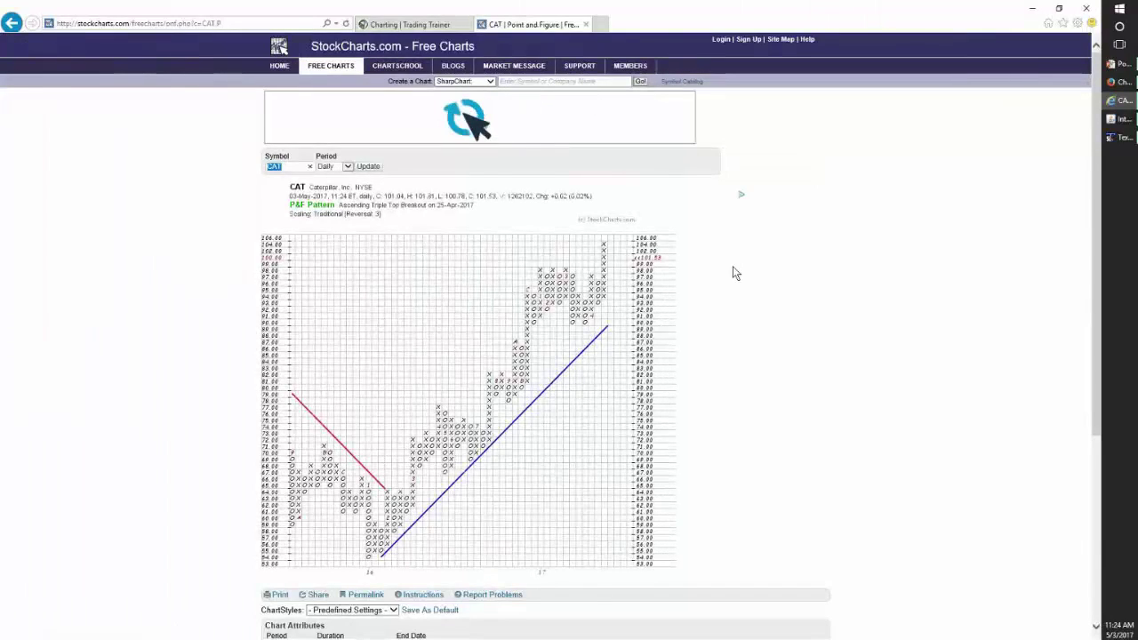
{"action": "scroll", "coordinate": [733, 266], "scroll_direction": "down", "scroll_amount": 3}
{"action": "scroll", "coordinate": [732, 266], "scroll_direction": "up", "scroll_amount": 3}
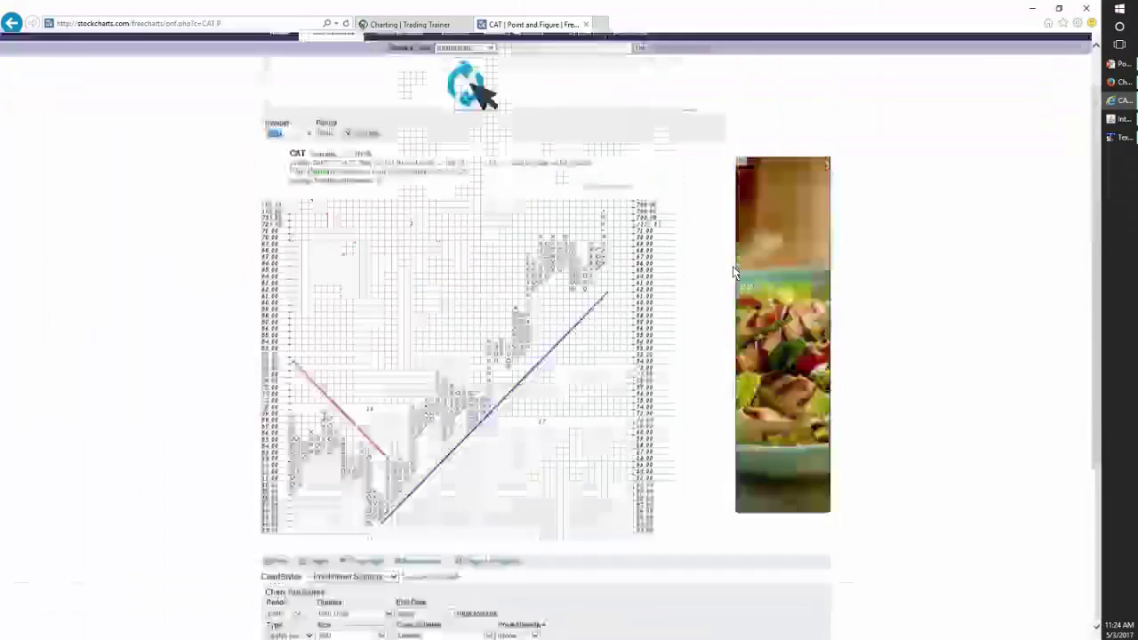
{"action": "scroll", "coordinate": [725, 284], "scroll_direction": "down", "scroll_amount": 1}
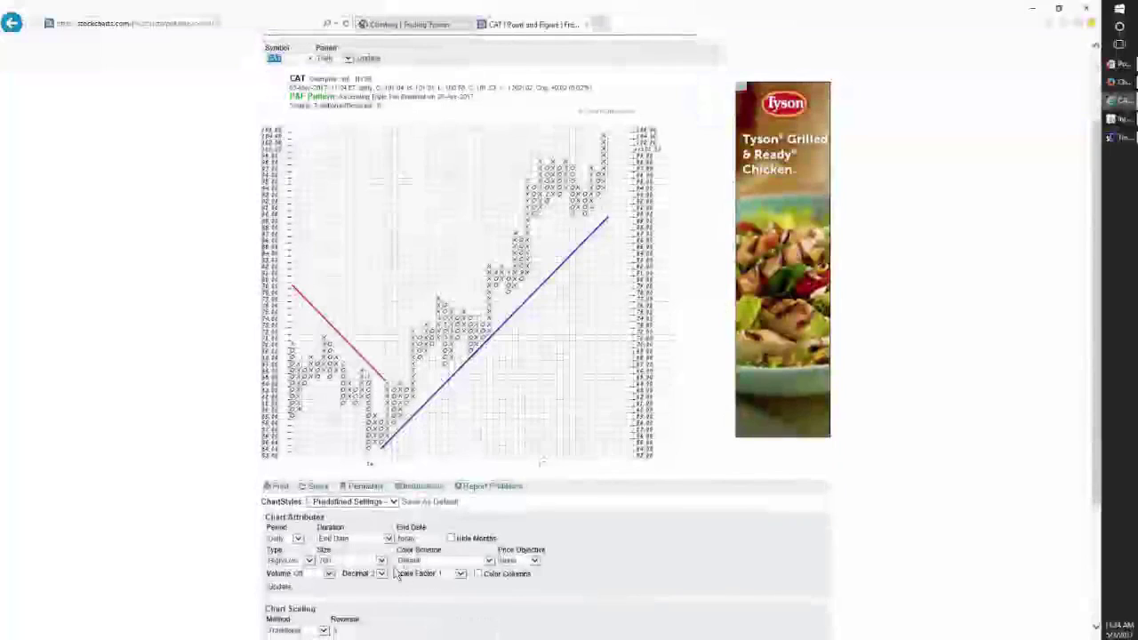
{"action": "left_click", "coordinate": [382, 562]}
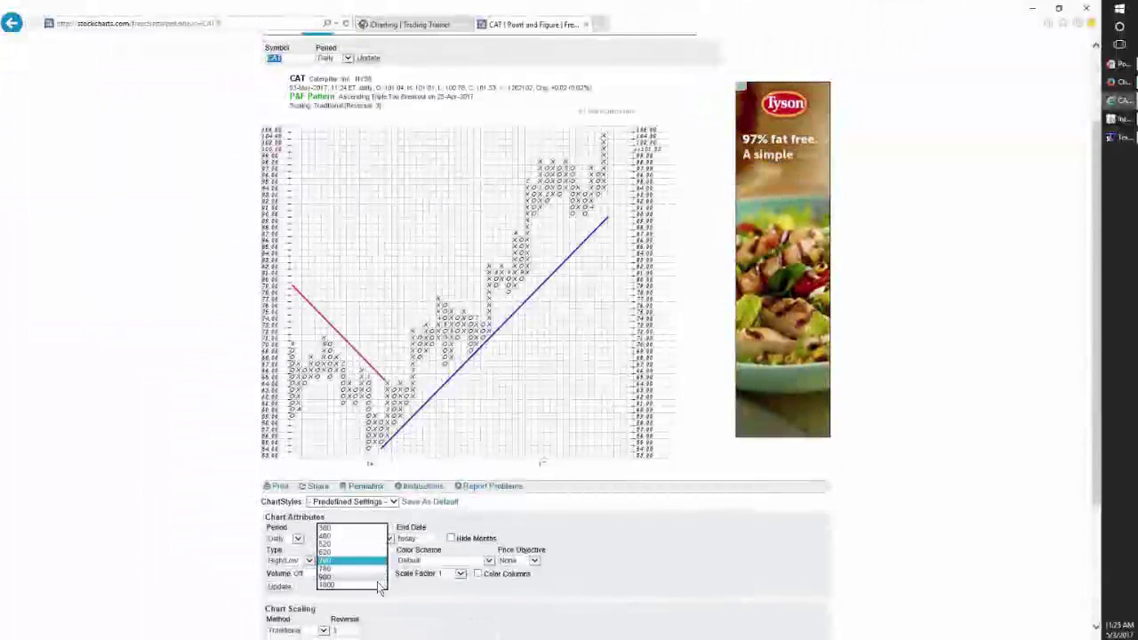
{"action": "left_click", "coordinate": [379, 585]}
{"action": "scroll", "coordinate": [379, 590], "scroll_direction": "down", "scroll_amount": 1}
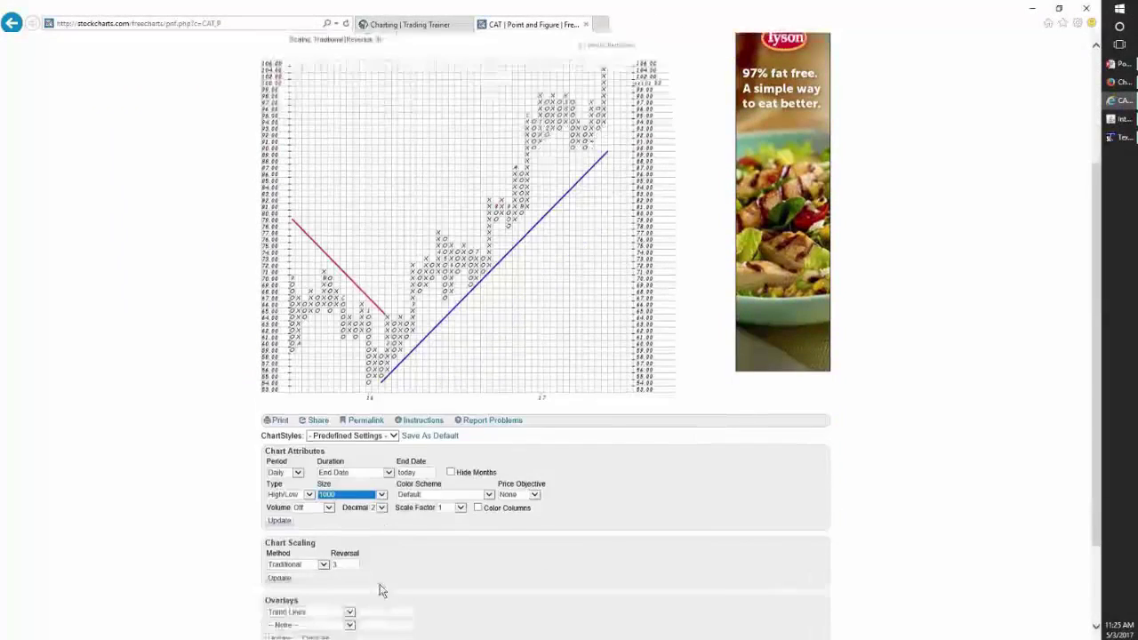
{"action": "scroll", "coordinate": [379, 591], "scroll_direction": "down", "scroll_amount": 3}
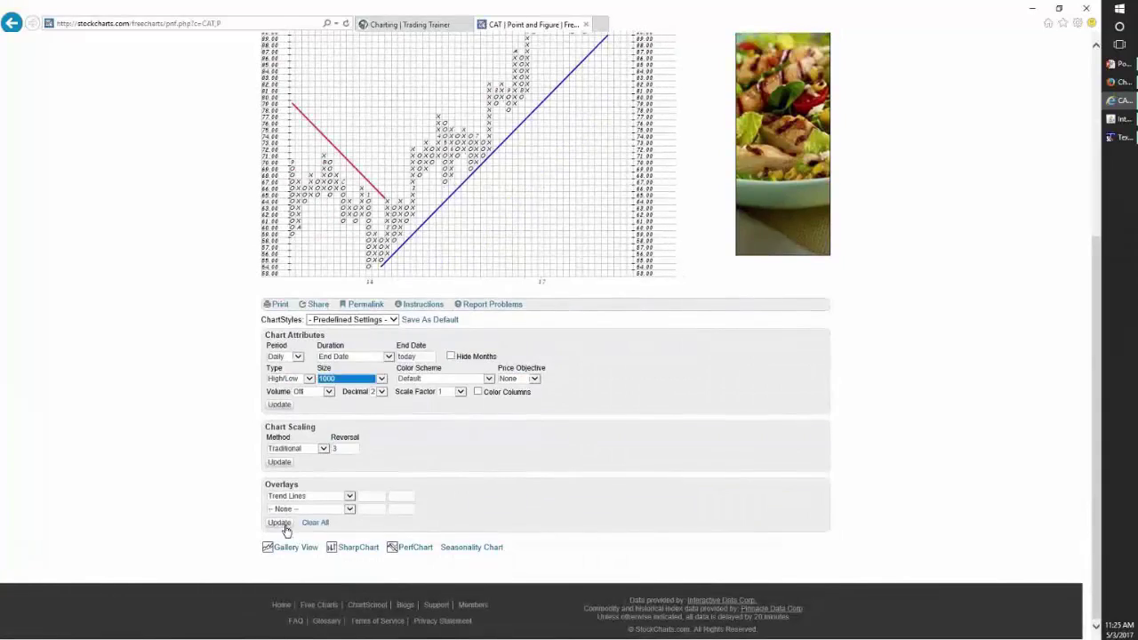
{"action": "left_click", "coordinate": [279, 523]}
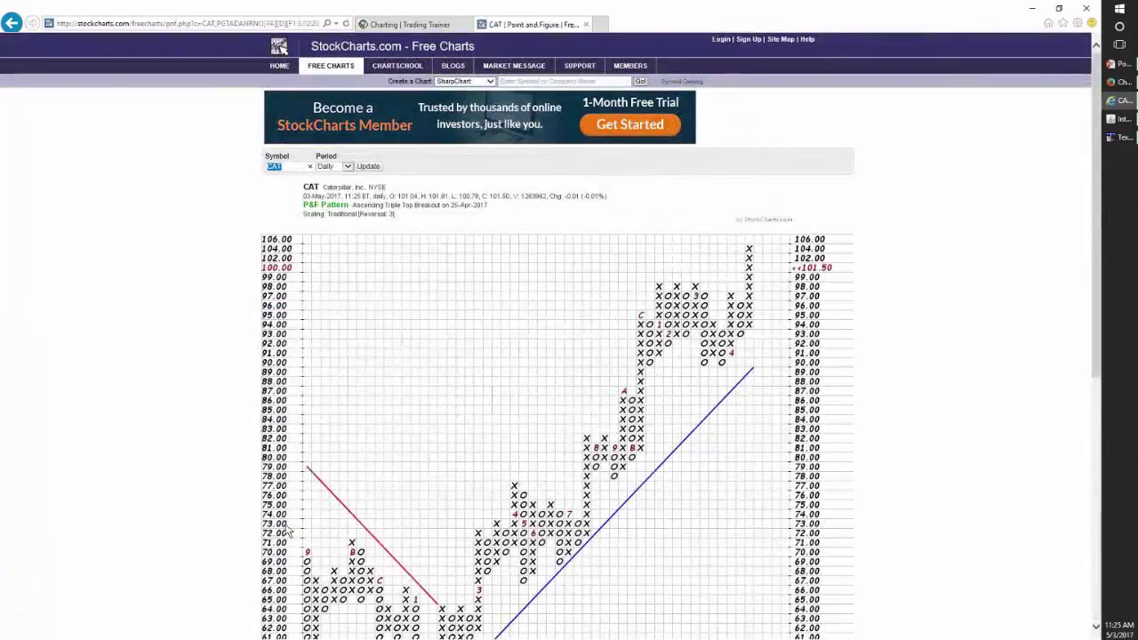
{"action": "key", "text": "ctrl+plus"}
{"action": "key", "text": "ctrl+plus"}
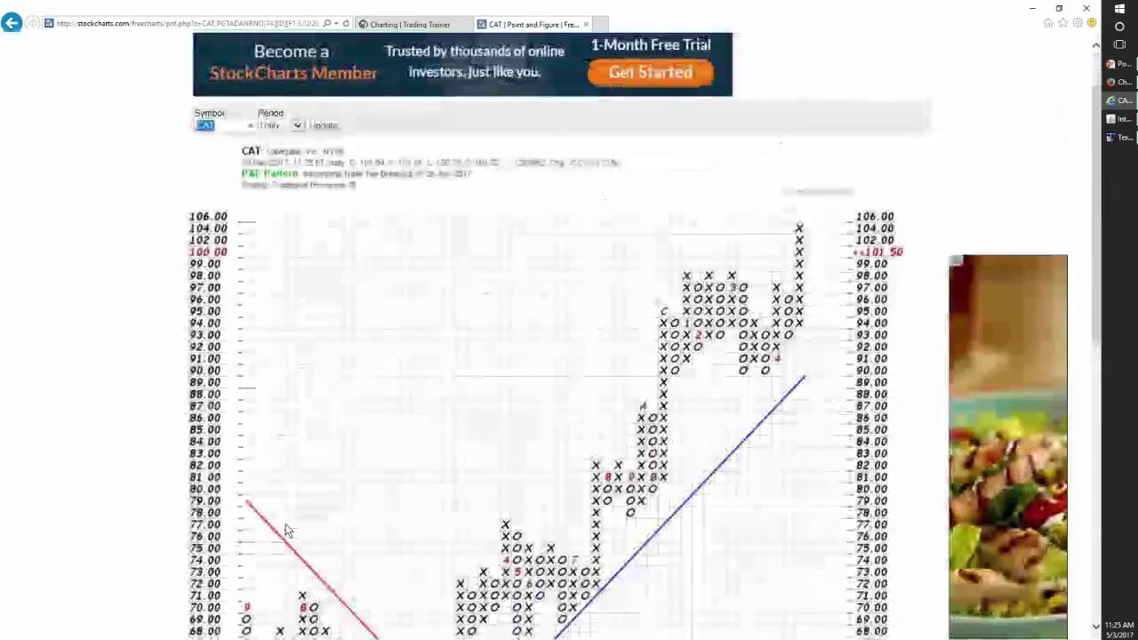
{"action": "scroll", "coordinate": [219, 444], "scroll_direction": "down", "scroll_amount": 3}
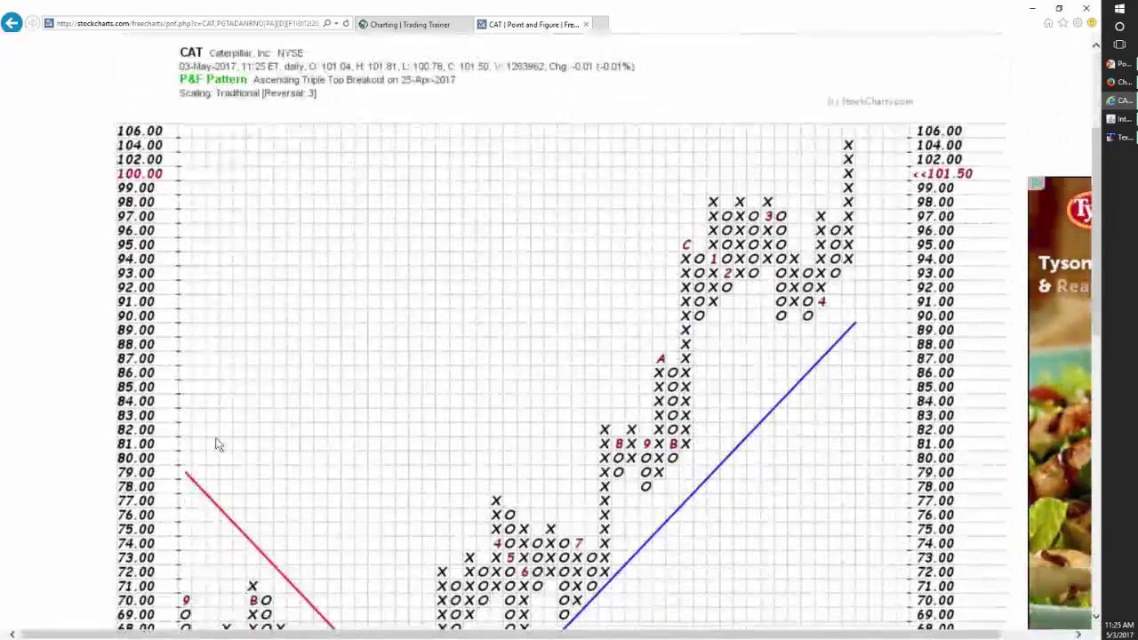
- Check the Trading Trainer and CAT P&F tabs, then bring up CAT's monthly candlestick chart
{"action": "scroll", "coordinate": [219, 445], "scroll_direction": "up", "scroll_amount": 1}
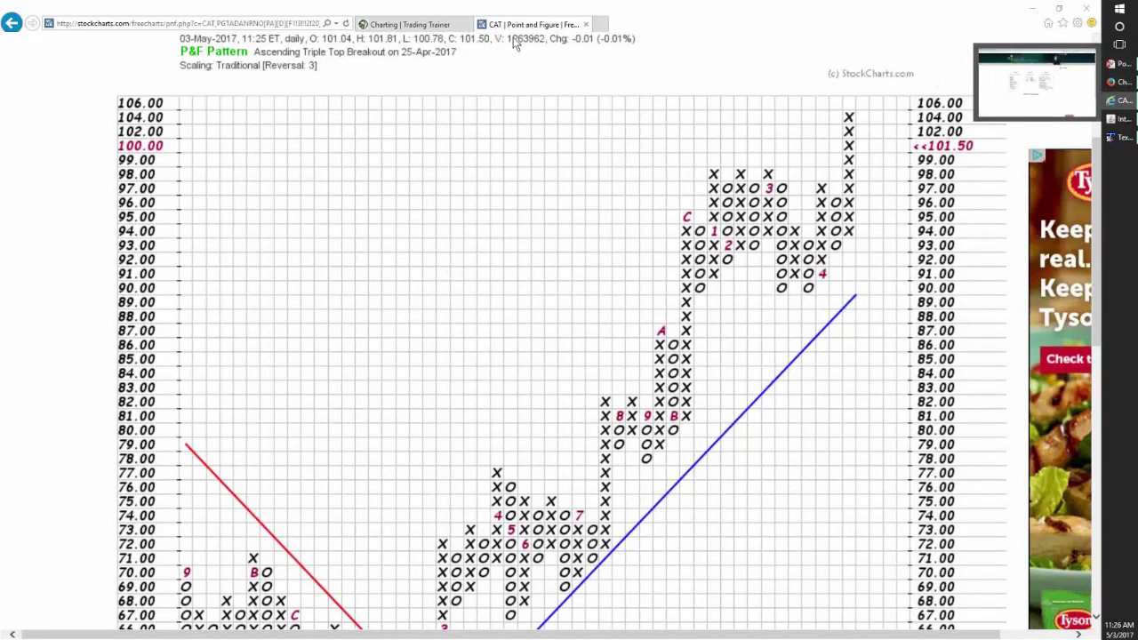
{"action": "left_click", "coordinate": [404, 24]}
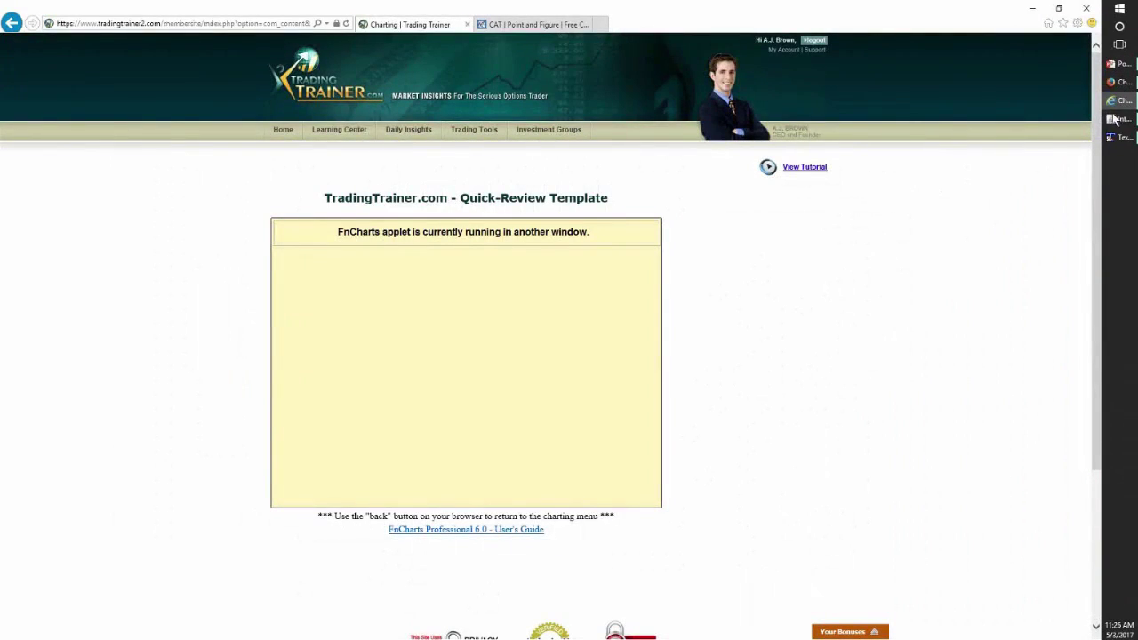
{"action": "left_click", "coordinate": [545, 24]}
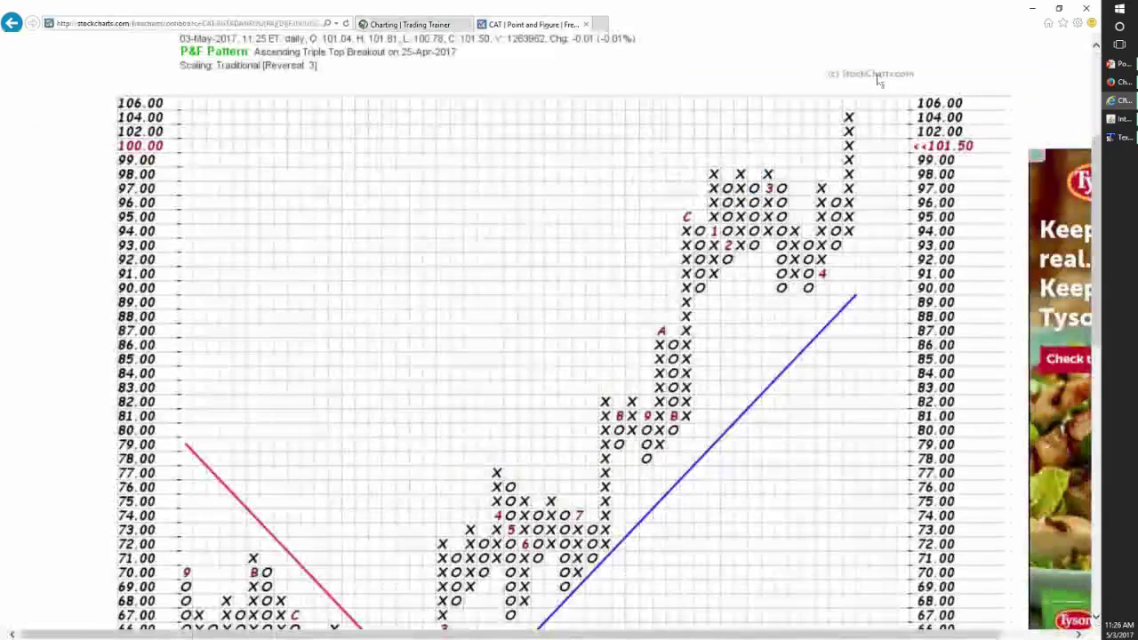
{"action": "left_click", "coordinate": [1122, 118]}
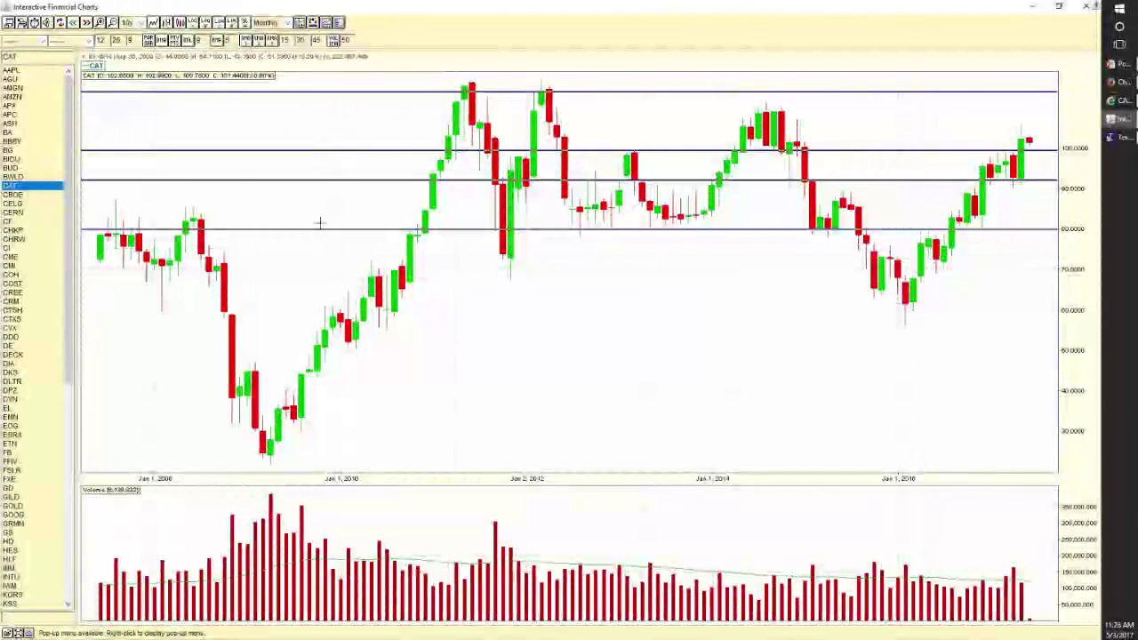
- Switch CAT's chart to Daily candles over a 6m range, then return to the point-and-figure chart
{"action": "left_click", "coordinate": [265, 24]}
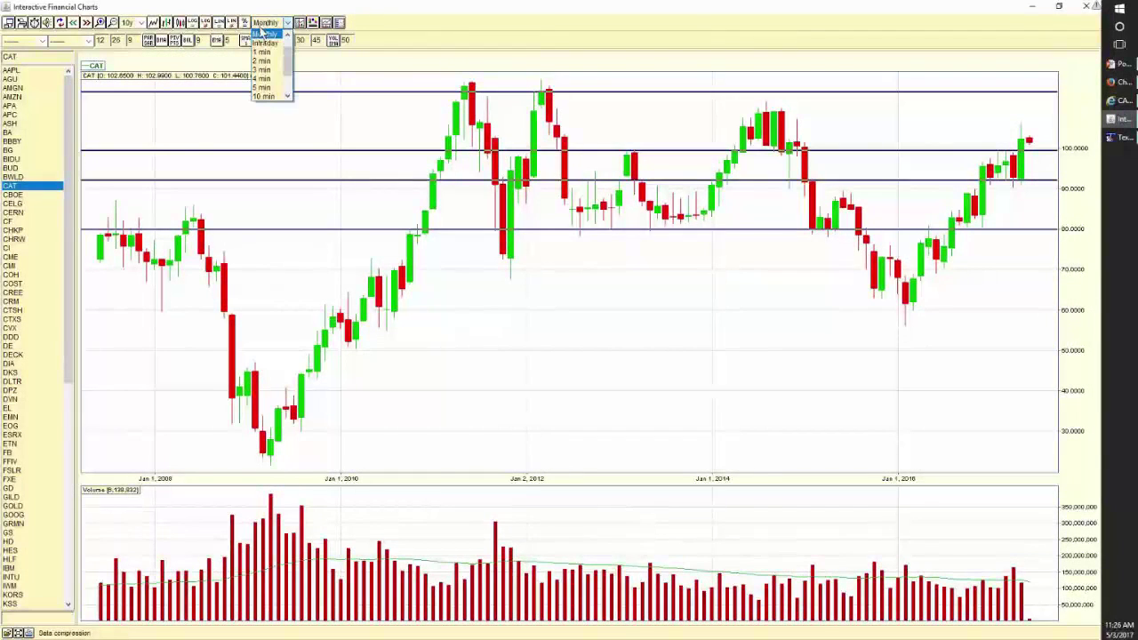
{"action": "left_click", "coordinate": [264, 34]}
{"action": "left_click", "coordinate": [141, 22]}
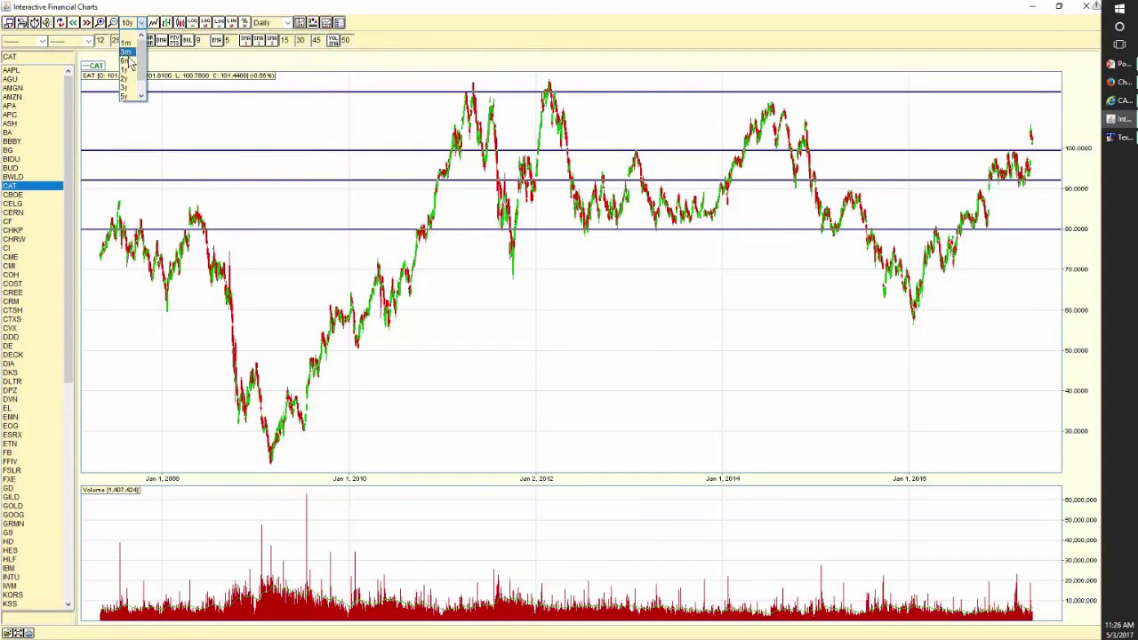
{"action": "left_click", "coordinate": [126, 60]}
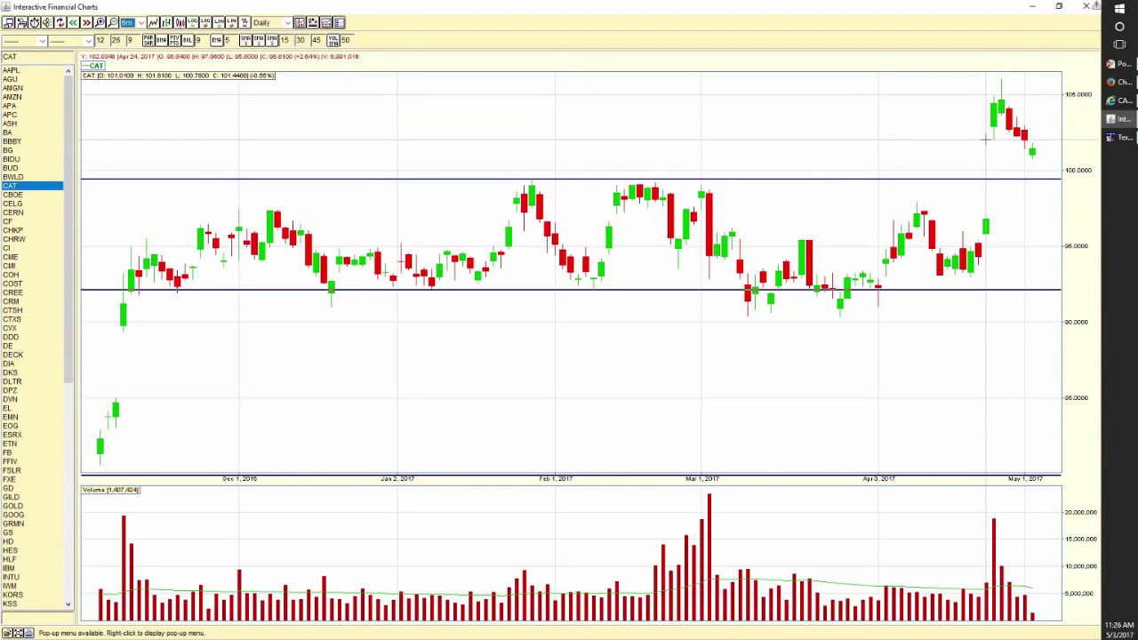
{"action": "mouse_move", "coordinate": [1120, 121]}
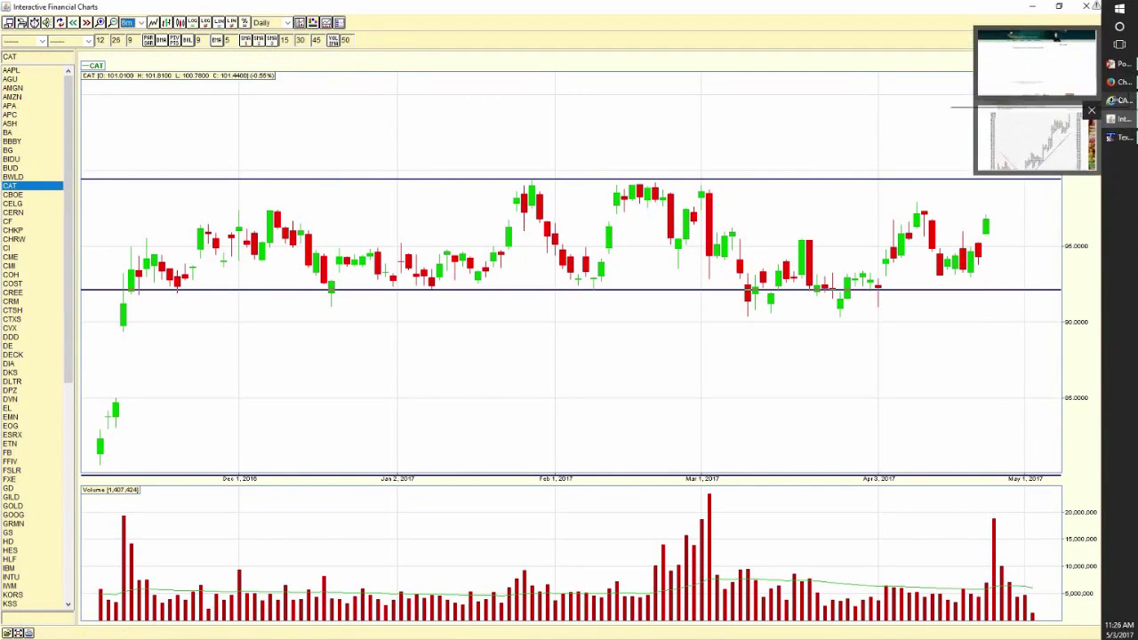
{"action": "left_click", "coordinate": [1051, 133]}
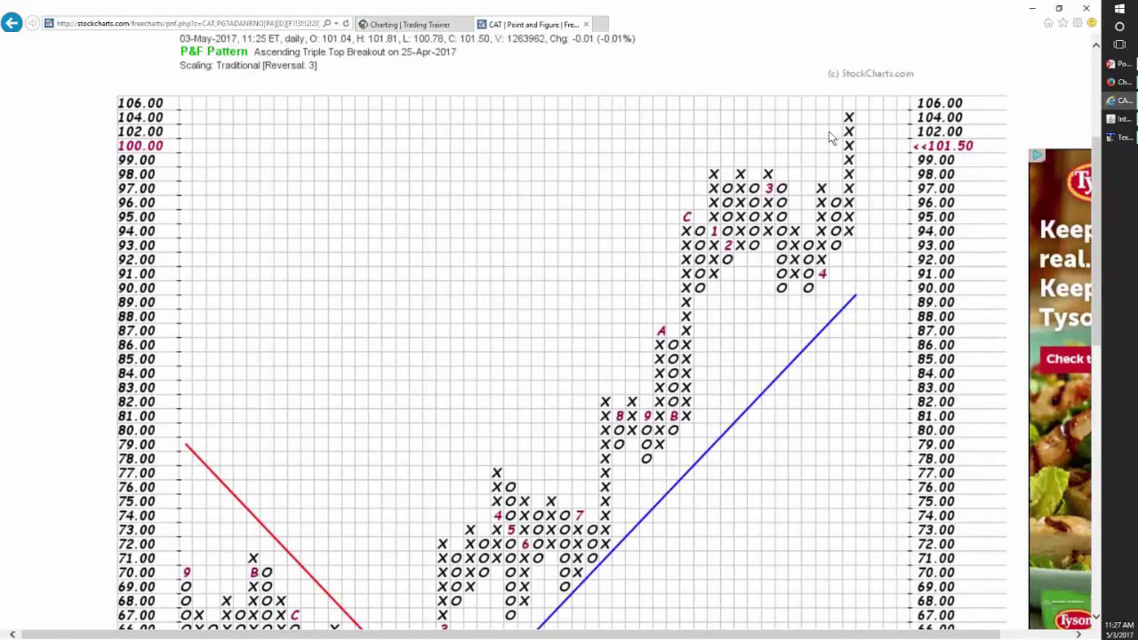
{"action": "scroll", "coordinate": [755, 320], "scroll_direction": "down", "scroll_amount": 3}
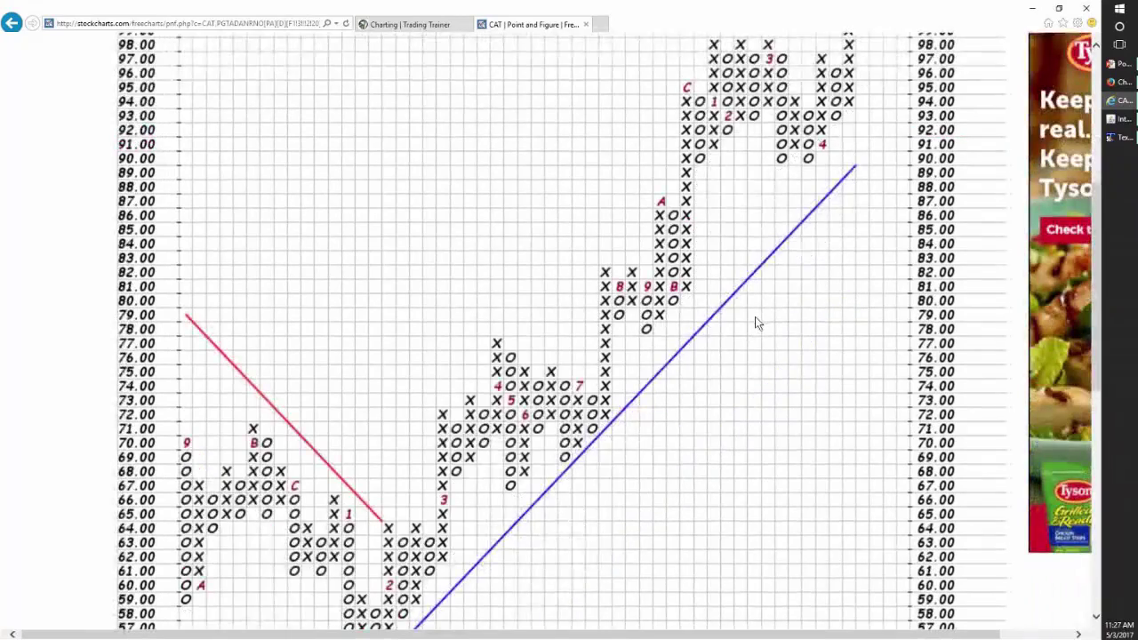
{"action": "scroll", "coordinate": [755, 320], "scroll_direction": "down", "scroll_amount": 3}
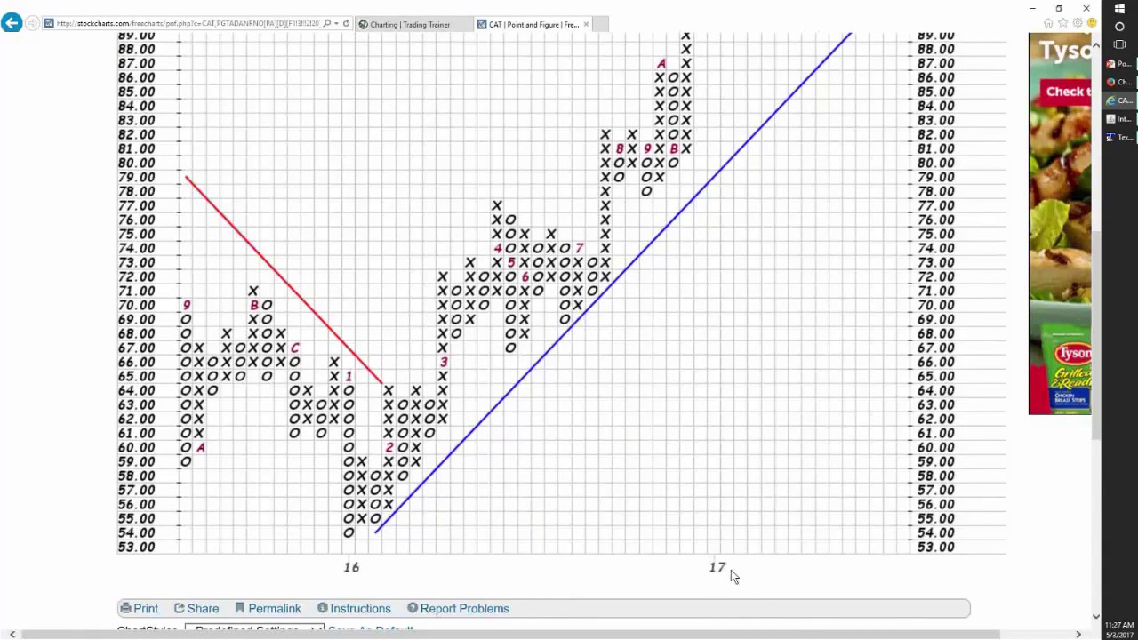
{"action": "scroll", "coordinate": [680, 541], "scroll_direction": "up", "scroll_amount": 2}
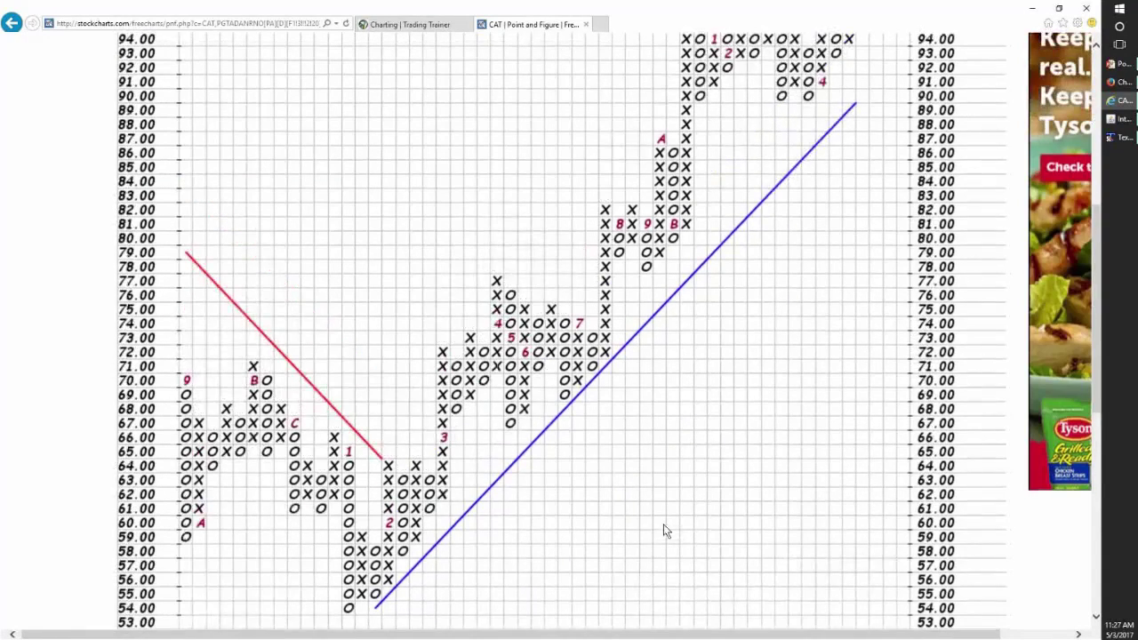
{"action": "scroll", "coordinate": [663, 531], "scroll_direction": "up", "scroll_amount": 3}
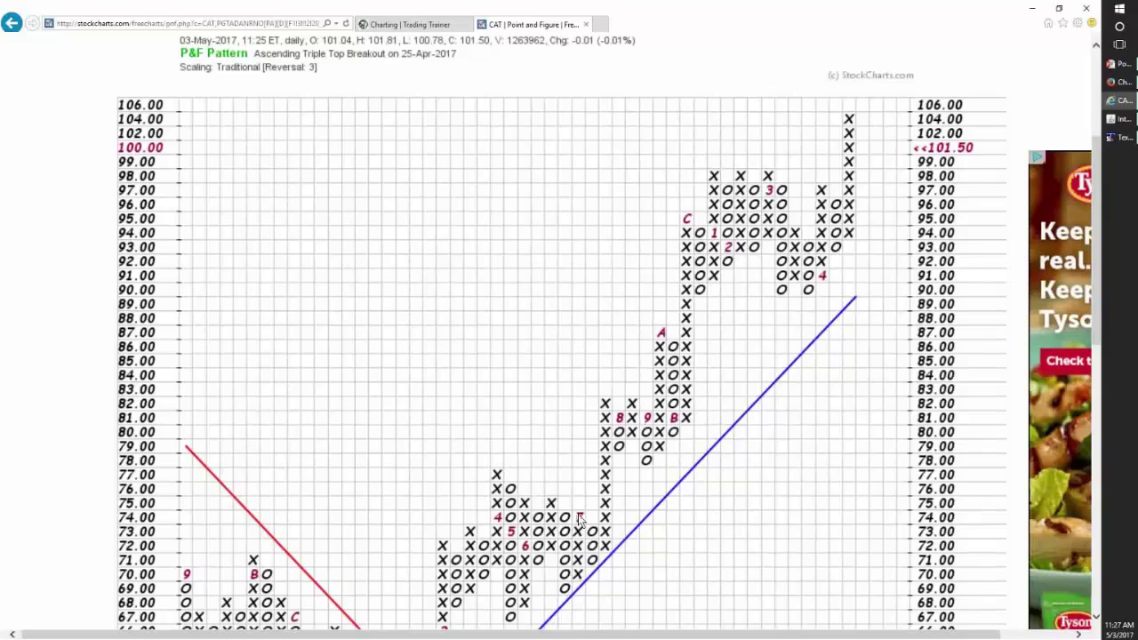
{"action": "scroll", "coordinate": [580, 515], "scroll_direction": "down", "scroll_amount": 1}
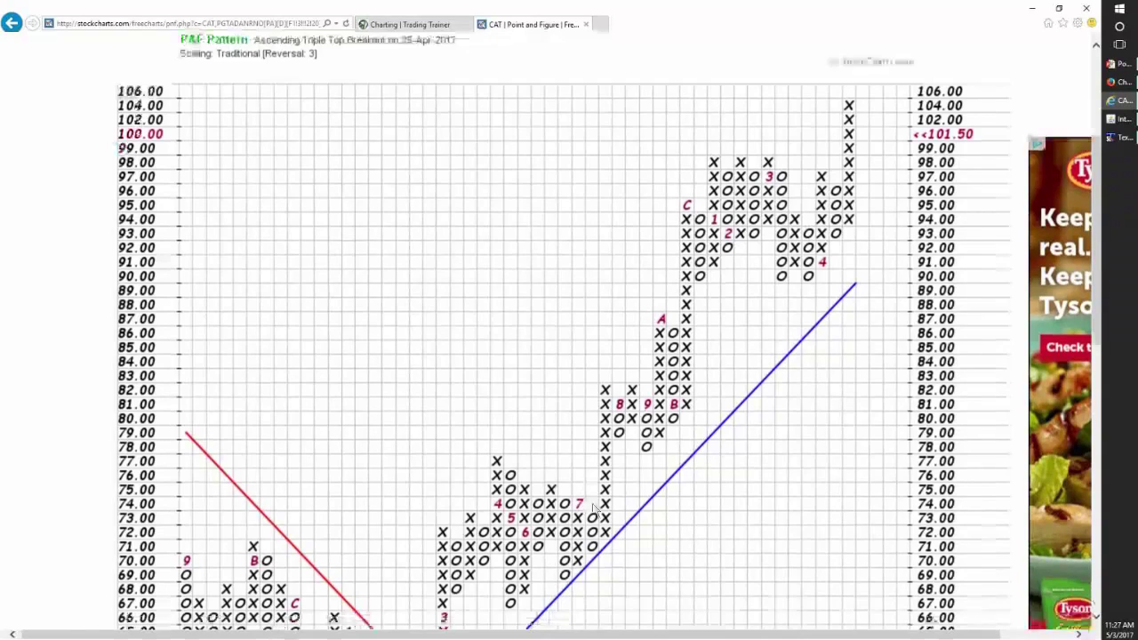
{"action": "scroll", "coordinate": [591, 512], "scroll_direction": "down", "scroll_amount": 2}
{"action": "scroll", "coordinate": [597, 509], "scroll_direction": "down", "scroll_amount": 3}
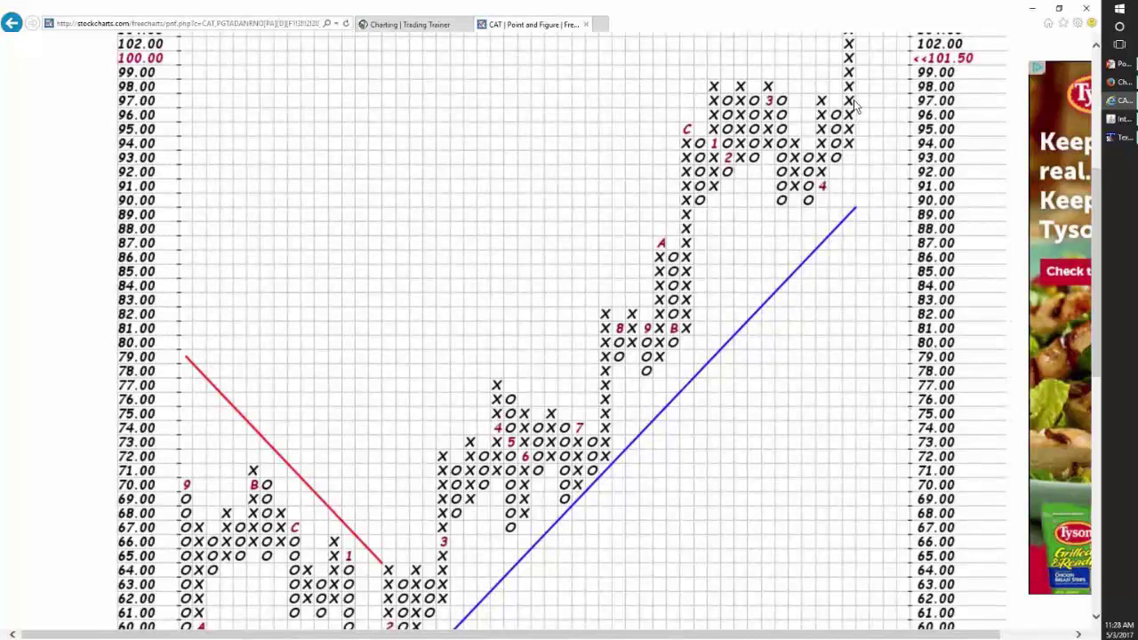
{"action": "scroll", "coordinate": [861, 108], "scroll_direction": "up", "scroll_amount": 1}
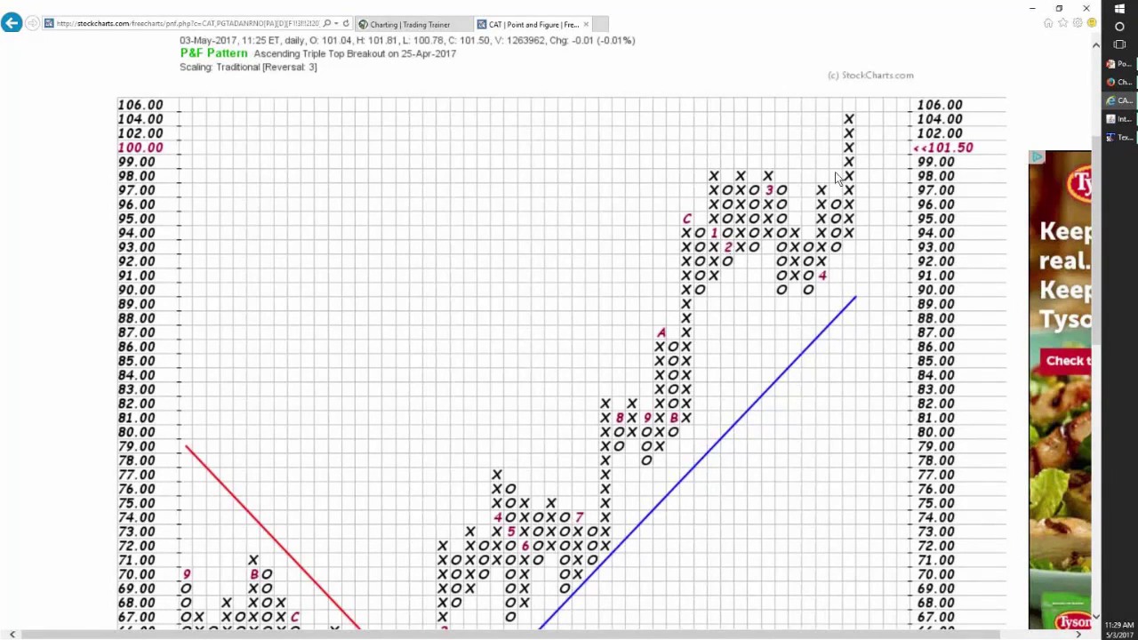
{"action": "scroll", "coordinate": [758, 316], "scroll_direction": "down", "scroll_amount": 1}
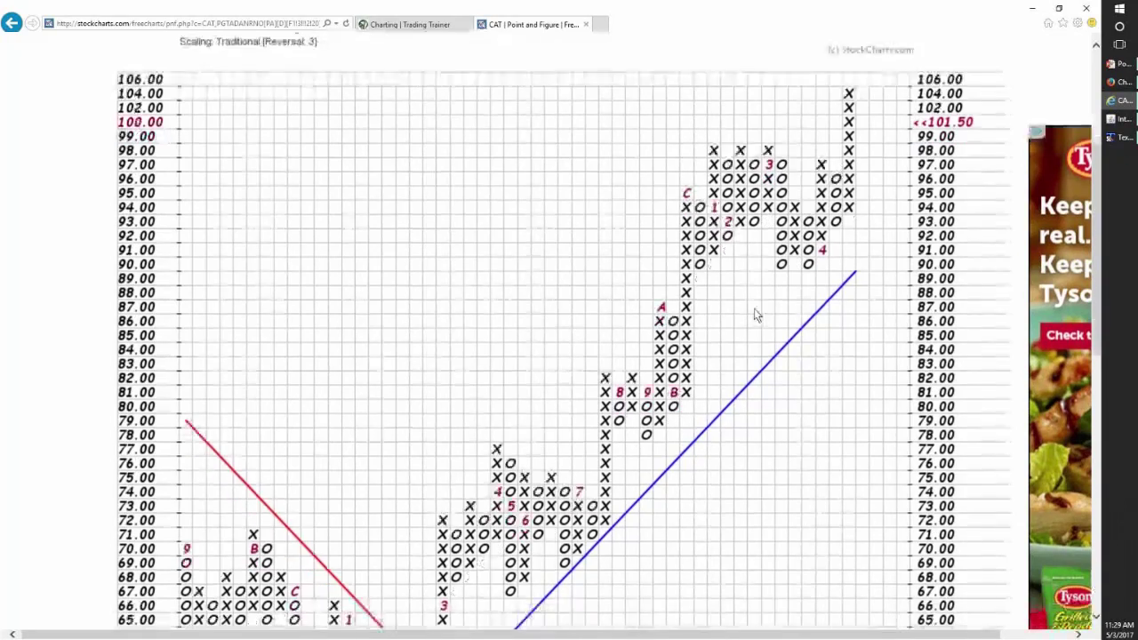
{"action": "scroll", "coordinate": [758, 317], "scroll_direction": "down", "scroll_amount": 10}
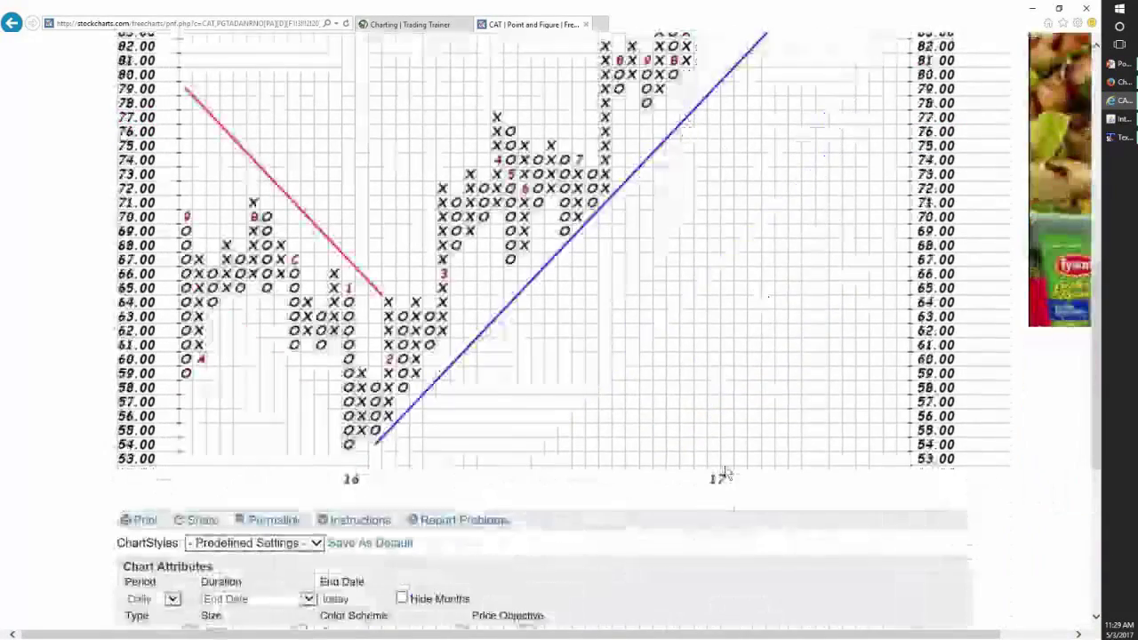
{"action": "scroll", "coordinate": [729, 391], "scroll_direction": "up", "scroll_amount": 1}
{"action": "scroll", "coordinate": [729, 391], "scroll_direction": "up", "scroll_amount": 10}
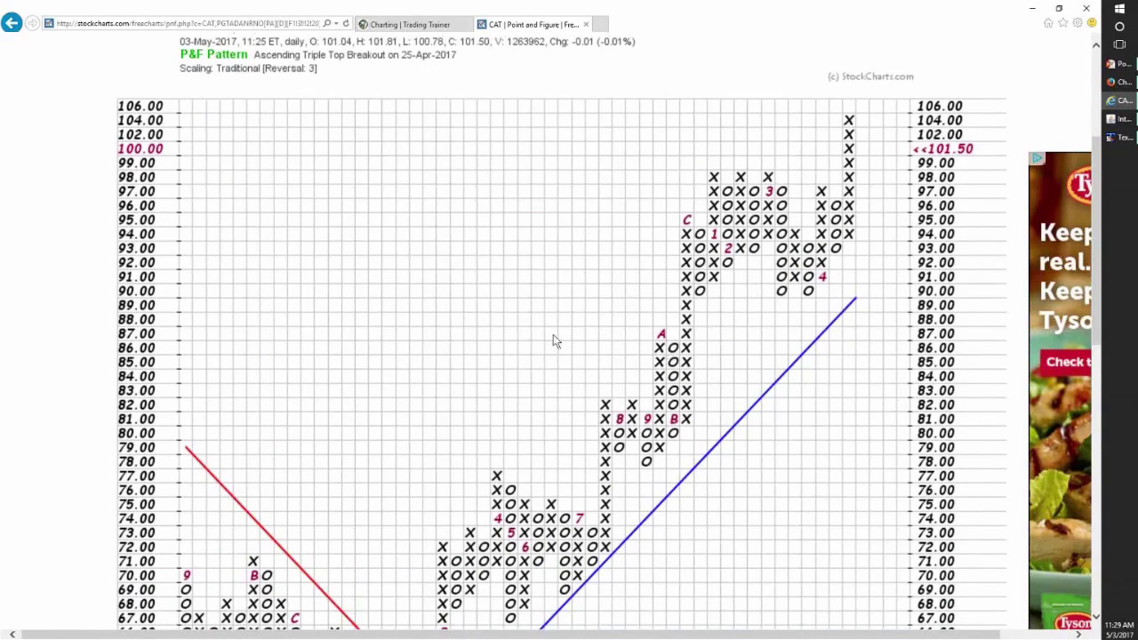
{"action": "scroll", "coordinate": [433, 356], "scroll_direction": "down", "scroll_amount": 1}
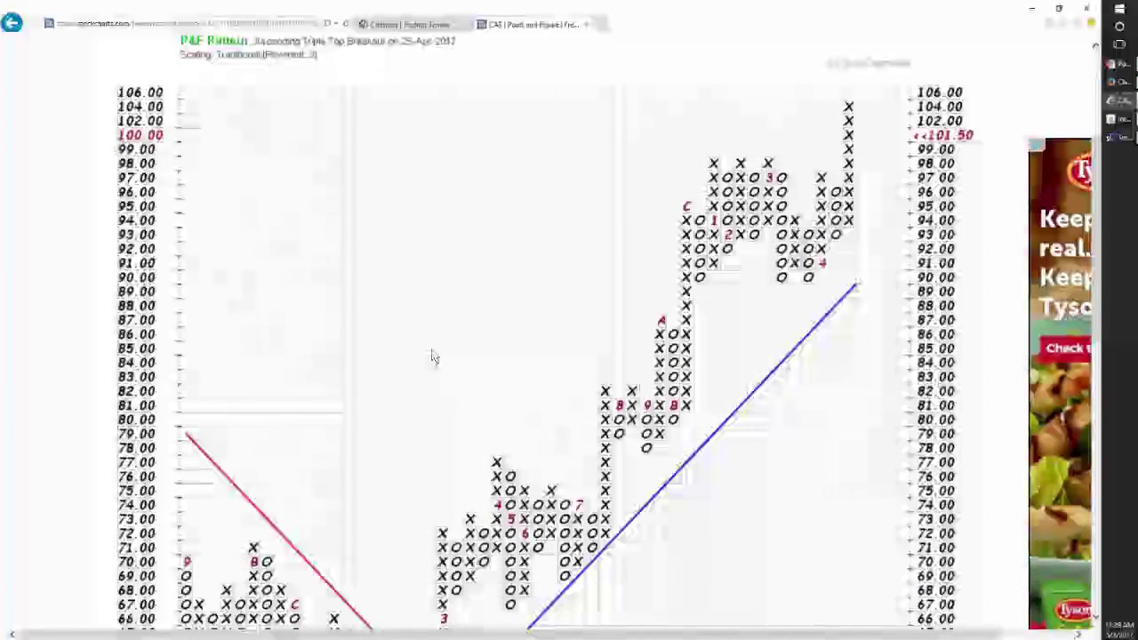
{"action": "scroll", "coordinate": [433, 355], "scroll_direction": "down", "scroll_amount": 3}
{"action": "scroll", "coordinate": [434, 356], "scroll_direction": "down", "scroll_amount": 10}
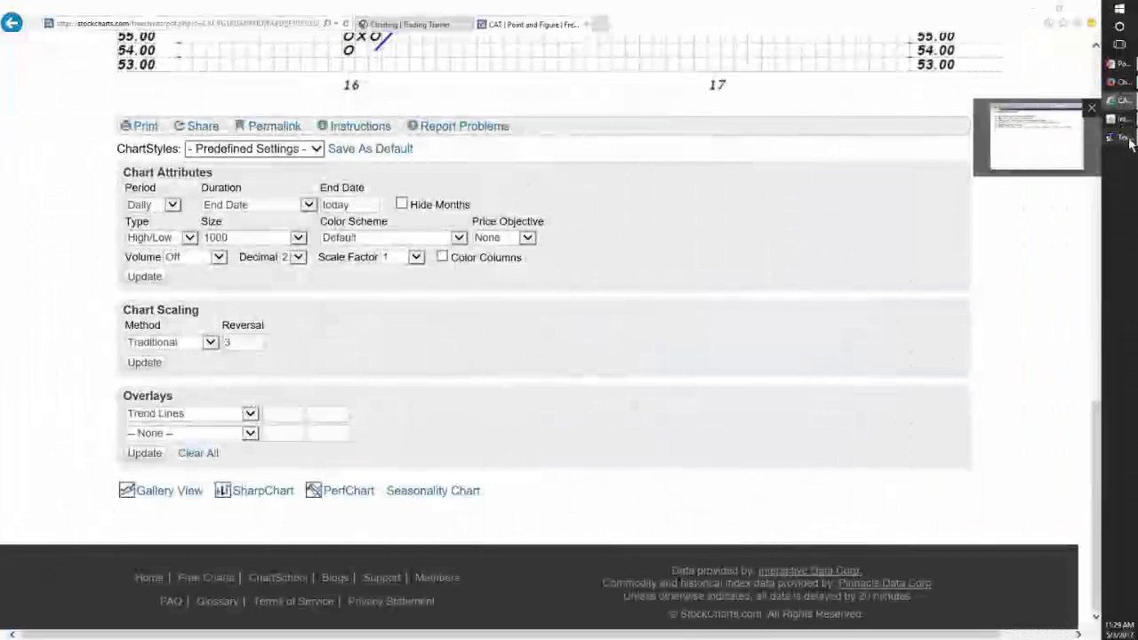
{"action": "left_click", "coordinate": [1122, 138]}
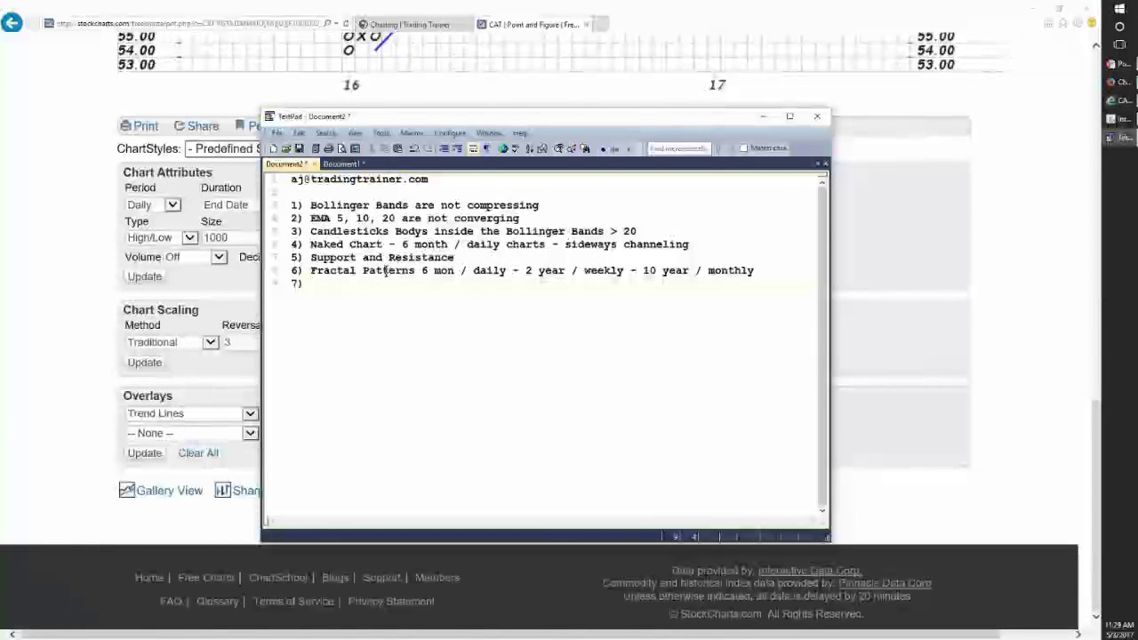
{"action": "type", "text": "Poin"}
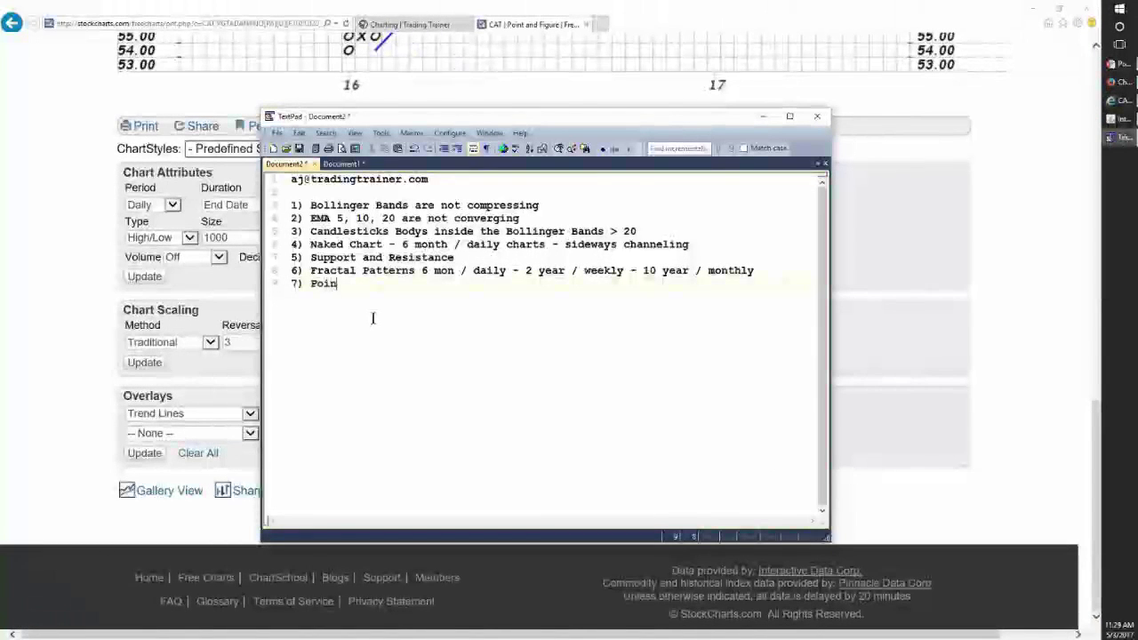
{"action": "type", "text": "t and Figure Charts"}
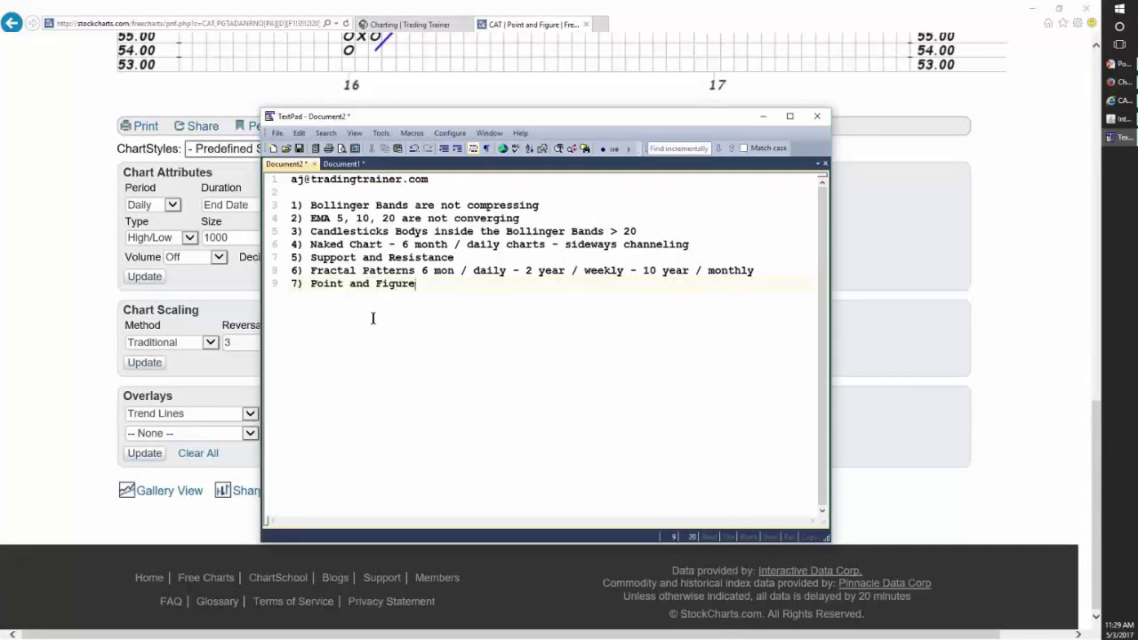
{"action": "key", "text": "Return"}
{"action": "type", "text": "8)"}
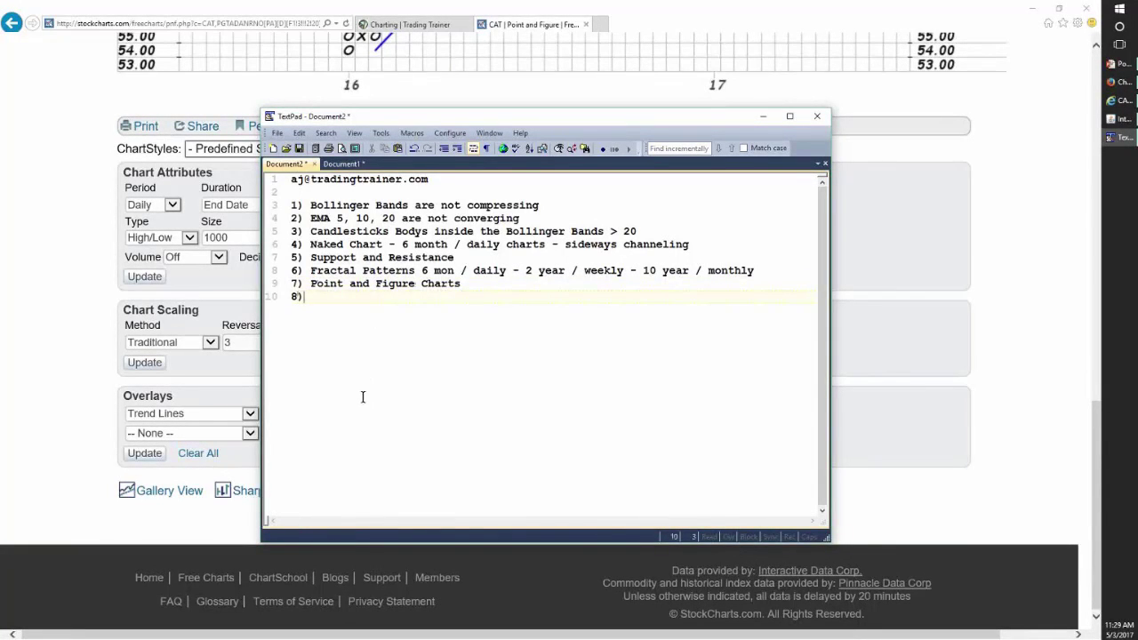
{"action": "left_click", "coordinate": [86, 402]}
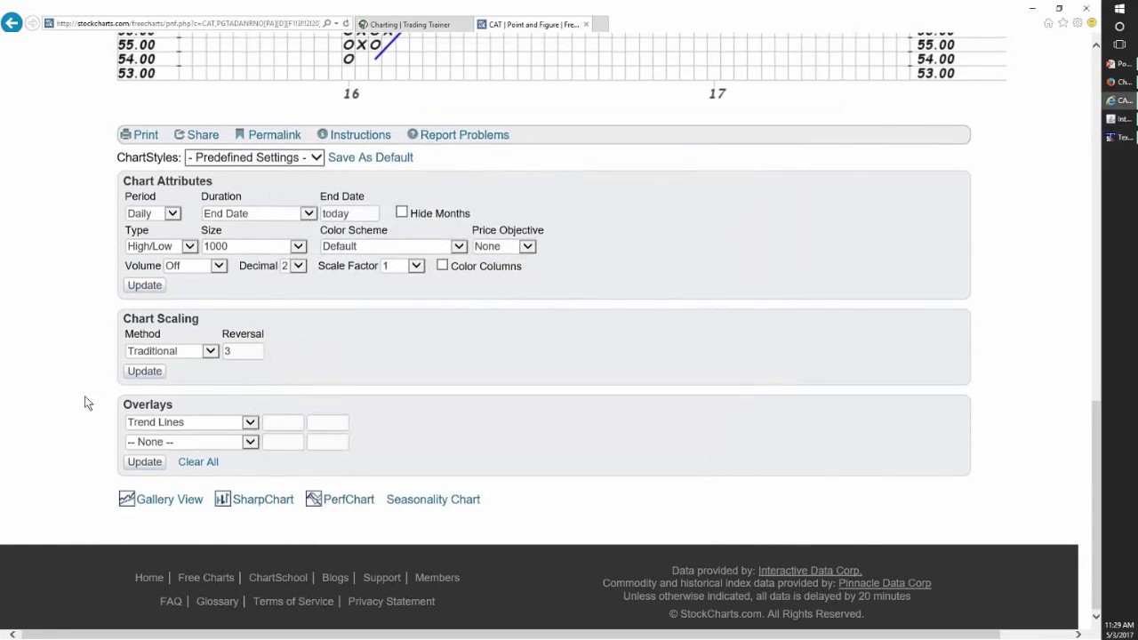
{"action": "scroll", "coordinate": [84, 399], "scroll_direction": "up", "scroll_amount": 2}
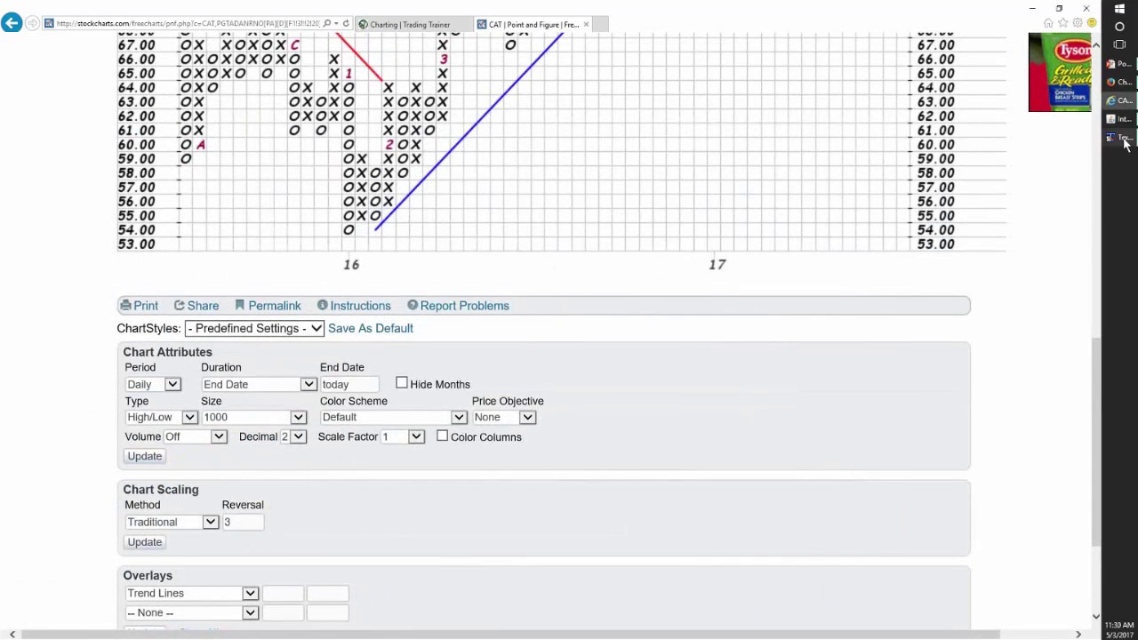
{"action": "left_click", "coordinate": [1122, 138]}
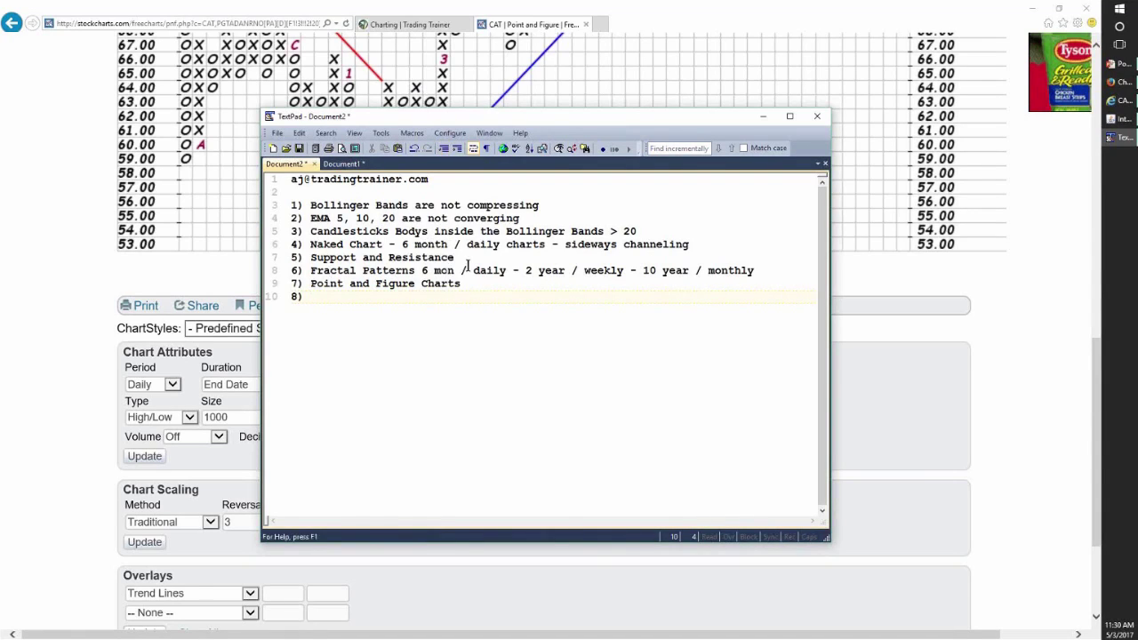
{"action": "left_click_drag", "start_coordinate": [458, 257], "coordinate": [734, 270]}
{"action": "left_click", "coordinate": [312, 270]}
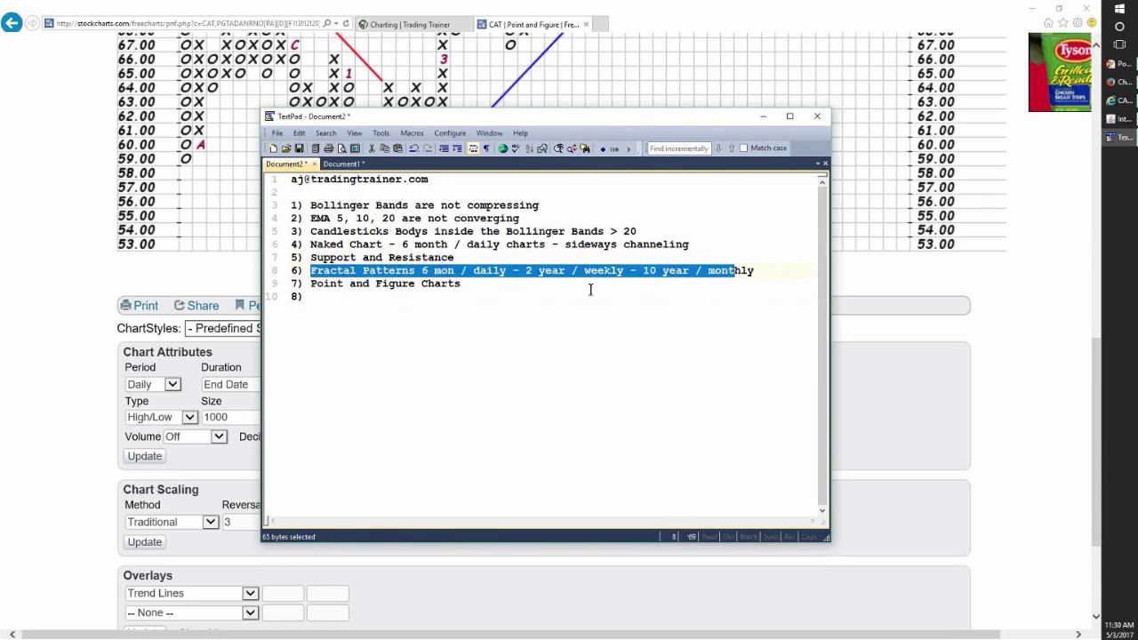
{"action": "left_click_drag", "start_coordinate": [462, 284], "coordinate": [303, 294]}
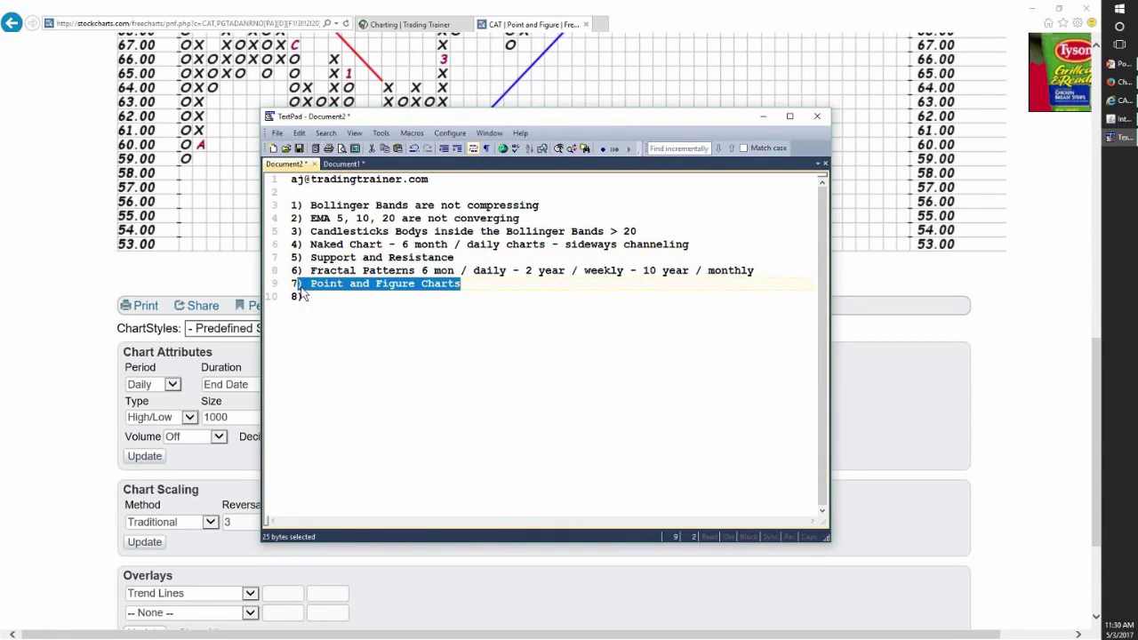
{"action": "left_click", "coordinate": [328, 296]}
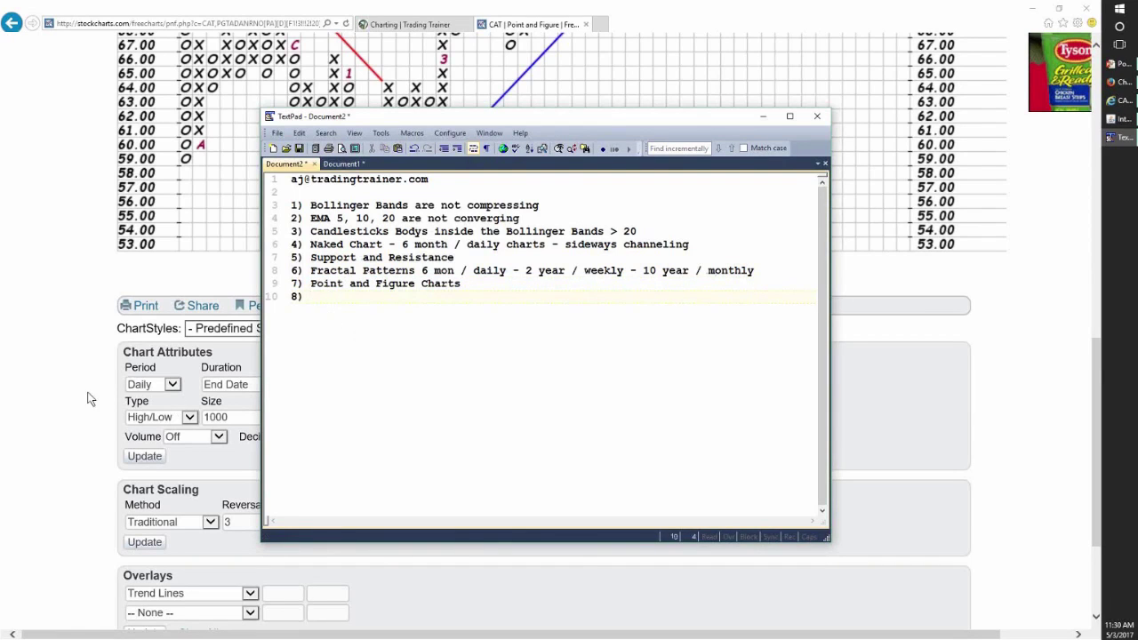
{"action": "left_click", "coordinate": [69, 394]}
{"action": "scroll", "coordinate": [64, 395], "scroll_direction": "down", "scroll_amount": 1}
- Choose Price by Volume as the second overlay on CAT's P&F chart and update it
{"action": "scroll", "coordinate": [64, 395], "scroll_direction": "down", "scroll_amount": 2}
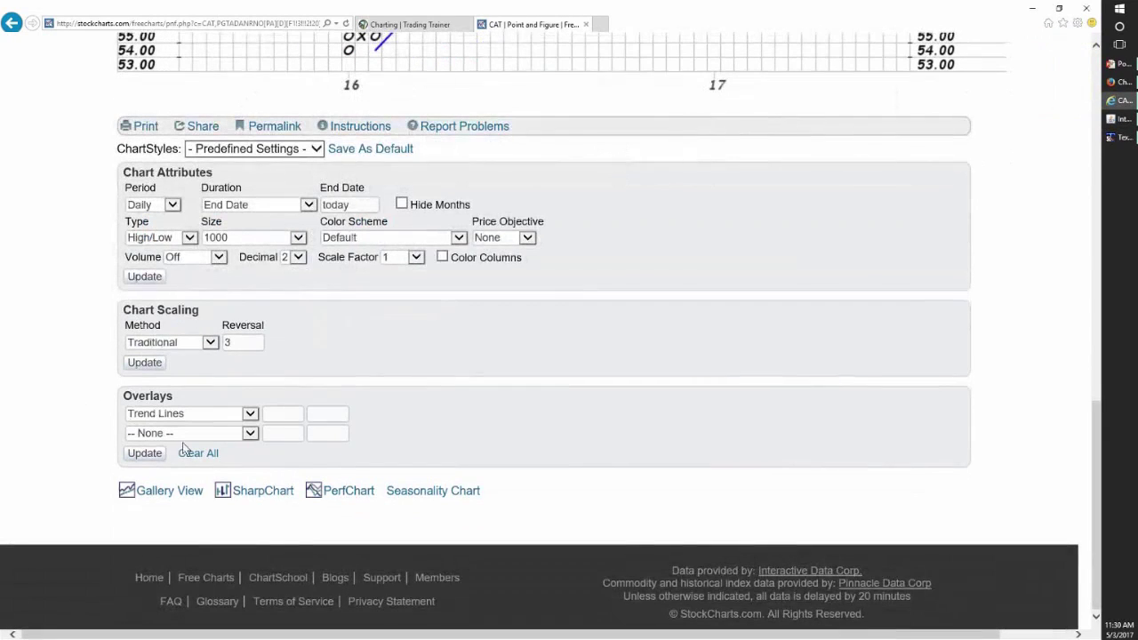
{"action": "left_click", "coordinate": [251, 436]}
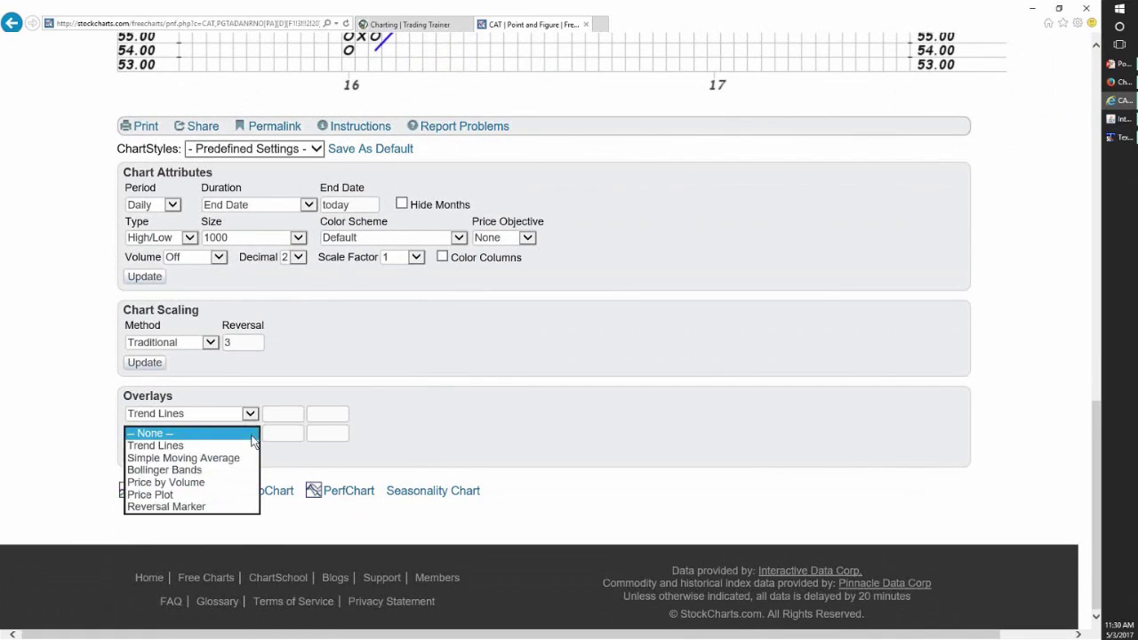
{"action": "left_click", "coordinate": [233, 482]}
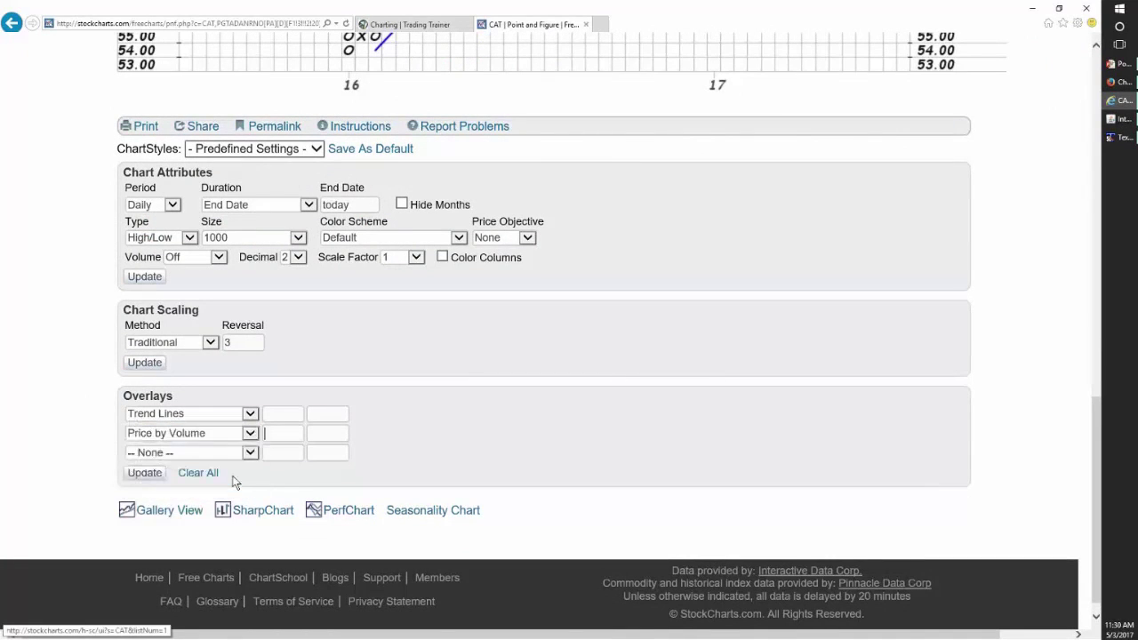
{"action": "left_click", "coordinate": [153, 476]}
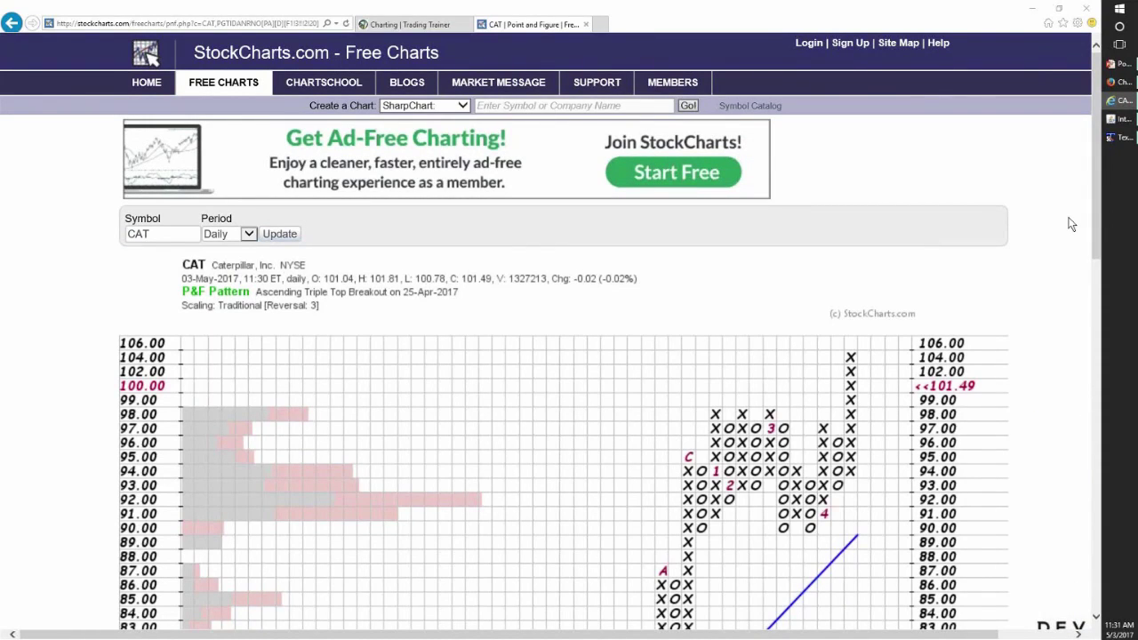
{"action": "left_click_drag", "start_coordinate": [1100, 253], "coordinate": [1103, 354]}
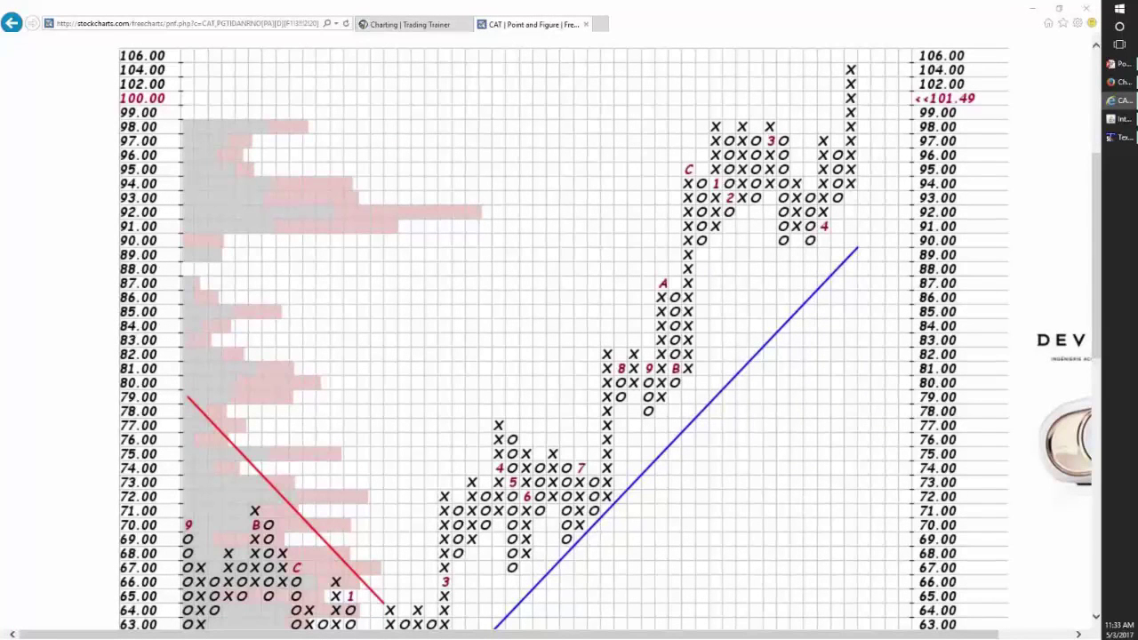
- Type 'Price by Volume' for item 8 and add '9) Channel Width / Avg Channel Price'
{"action": "left_click", "coordinate": [1119, 137]}
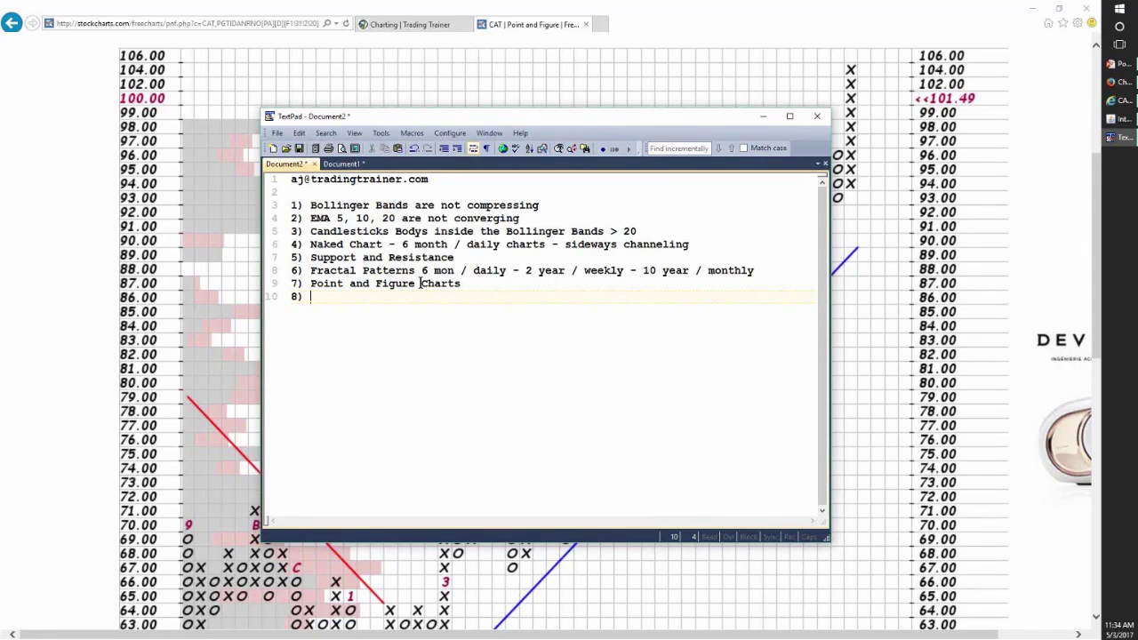
{"action": "type", "text": "Price by Volume"}
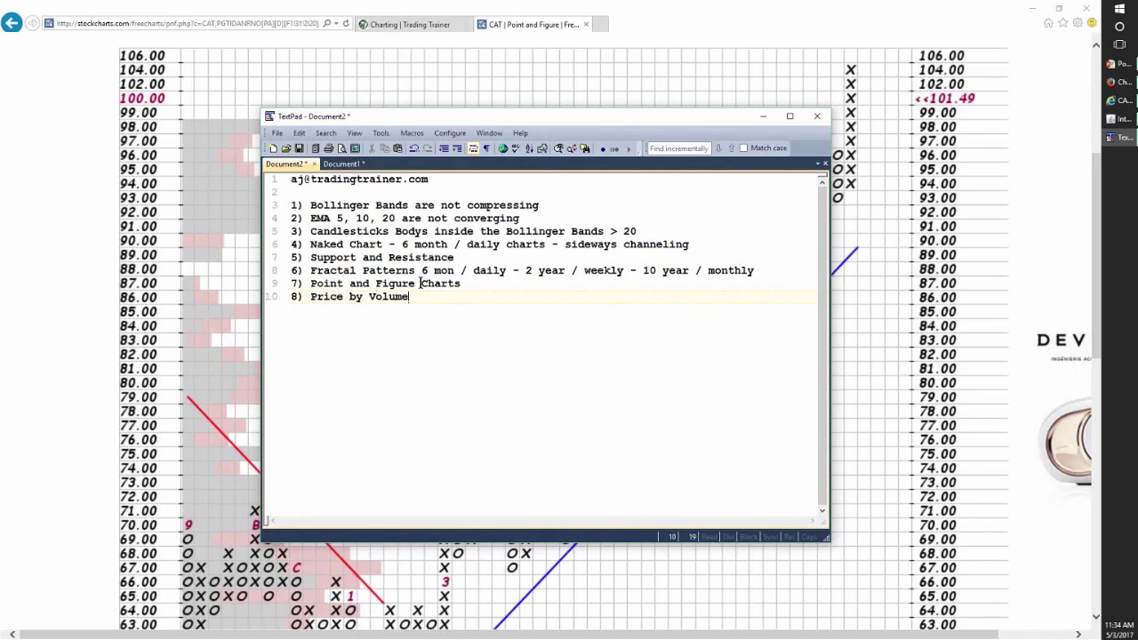
{"action": "key", "text": "Return"}
{"action": "type", "text": "9) Channel Wid"}
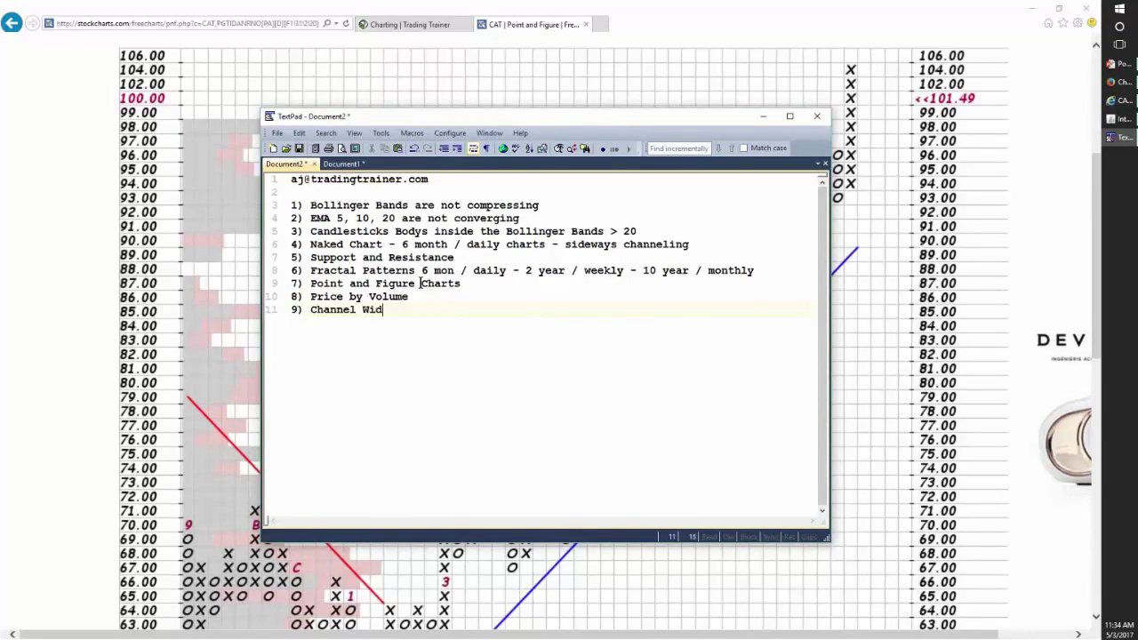
{"action": "type", "text": "th / Avg Channel PRic"}
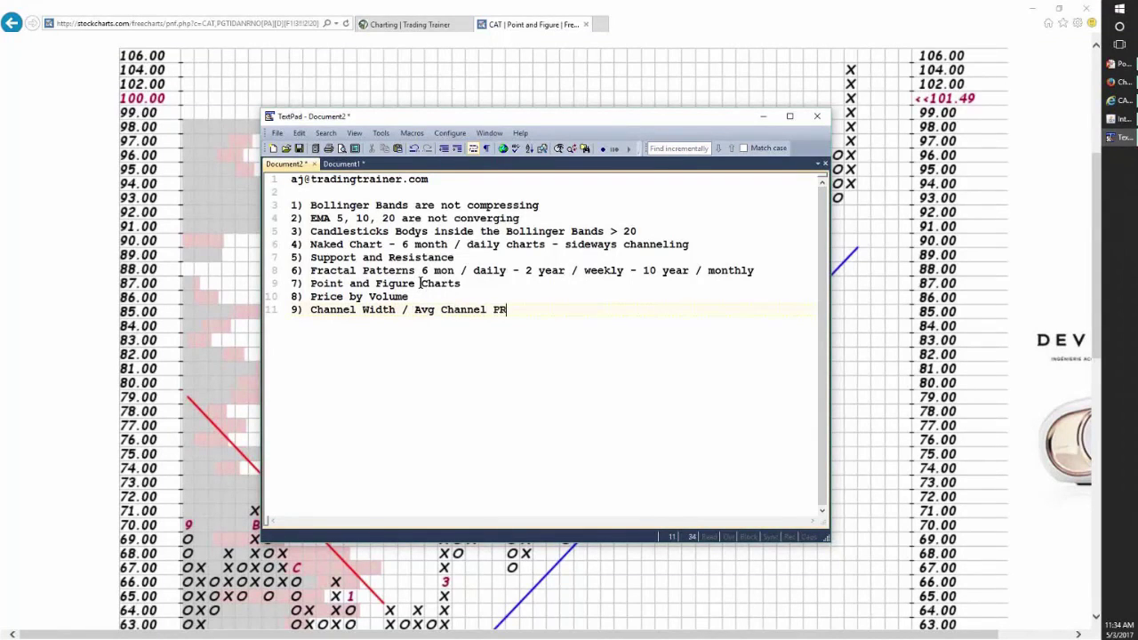
{"action": "key", "text": "BackSpace"}
{"action": "key", "text": "BackSpace"}
{"action": "key", "text": "BackSpace"}
{"action": "type", "text": "rice"}
- Move the TextPad window aside and switch to Interactive Financial Charts
{"action": "left_click_drag", "start_coordinate": [582, 118], "coordinate": [5, 125]}
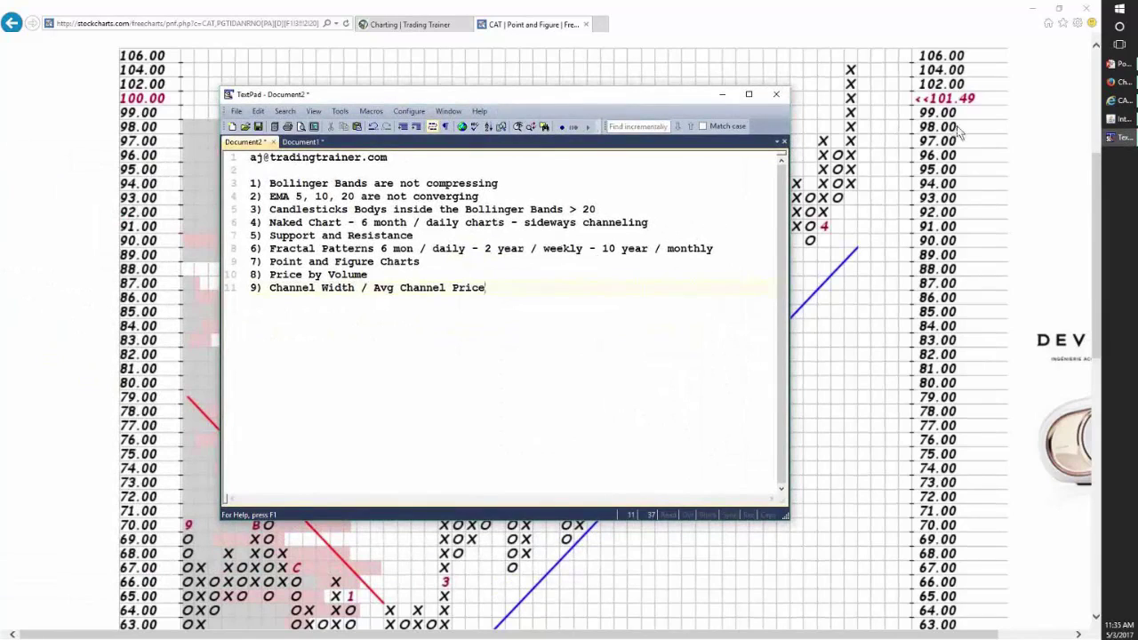
{"action": "mouse_move", "coordinate": [1122, 120]}
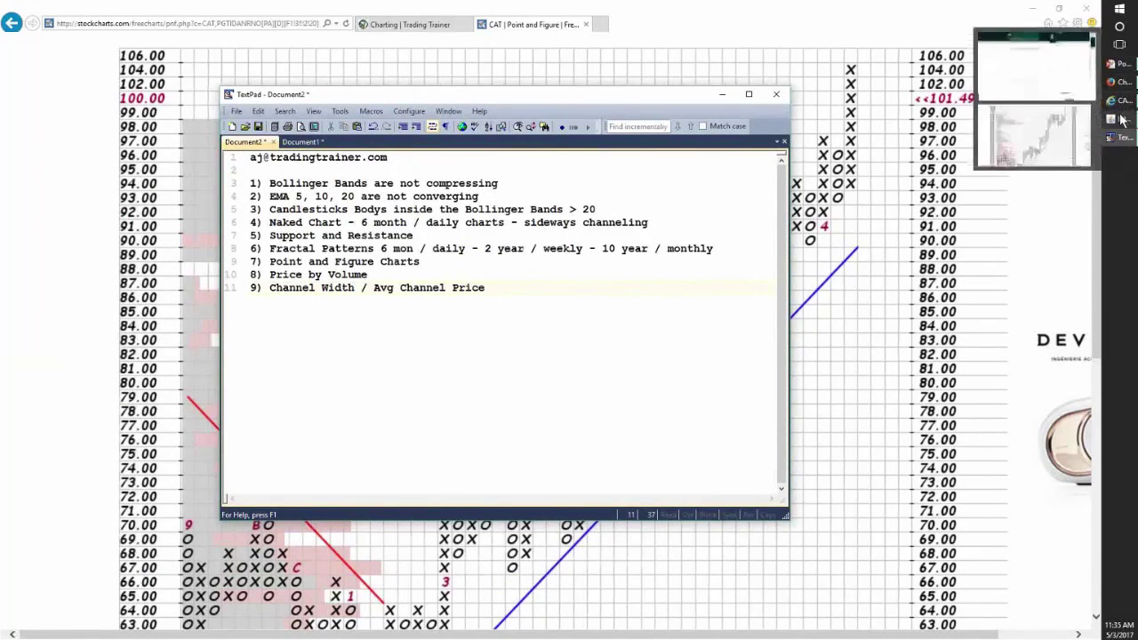
{"action": "left_click", "coordinate": [1036, 137]}
- Clear CAT's existing lines, then draw a support level near 91 and resistance along the recent highs
{"action": "right_click", "coordinate": [956, 334]}
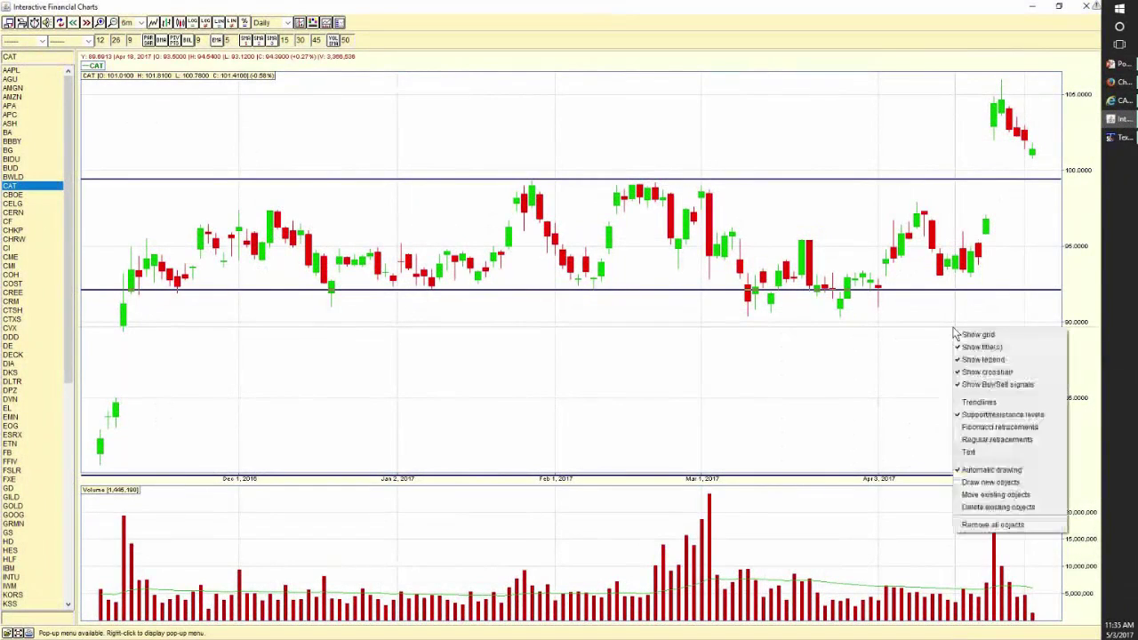
{"action": "left_click", "coordinate": [987, 524]}
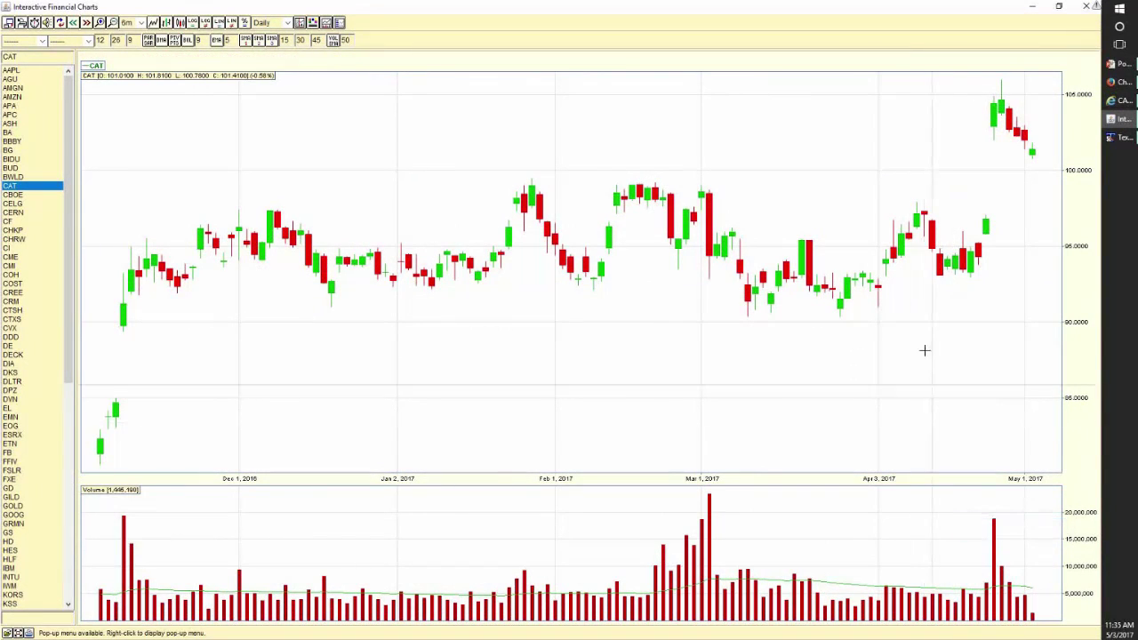
{"action": "right_click", "coordinate": [909, 393]}
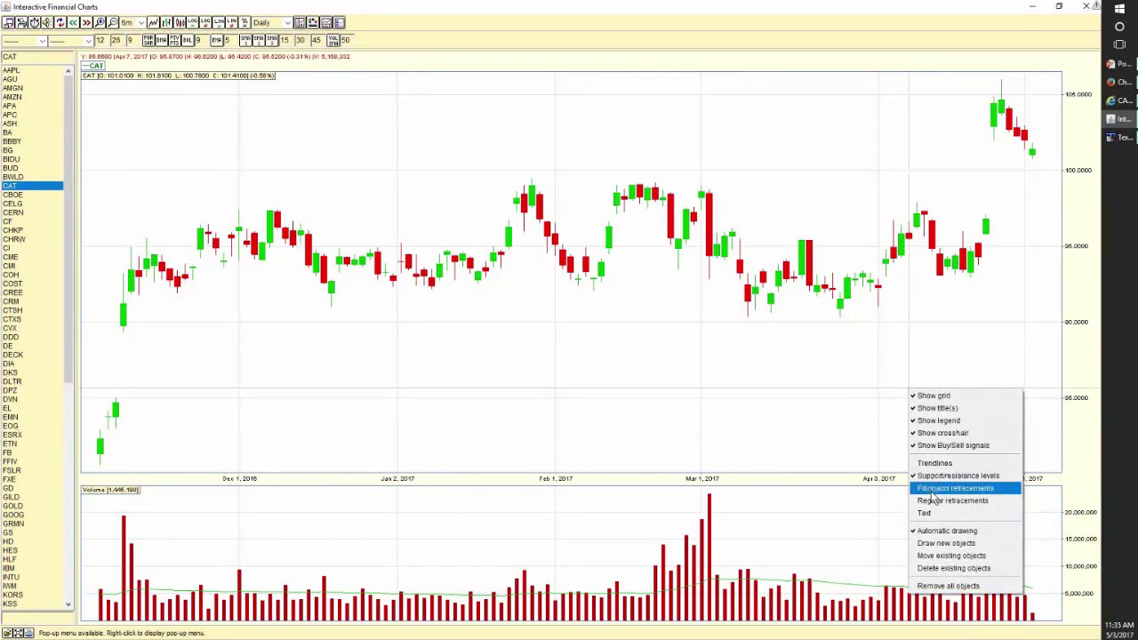
{"action": "left_click", "coordinate": [941, 478]}
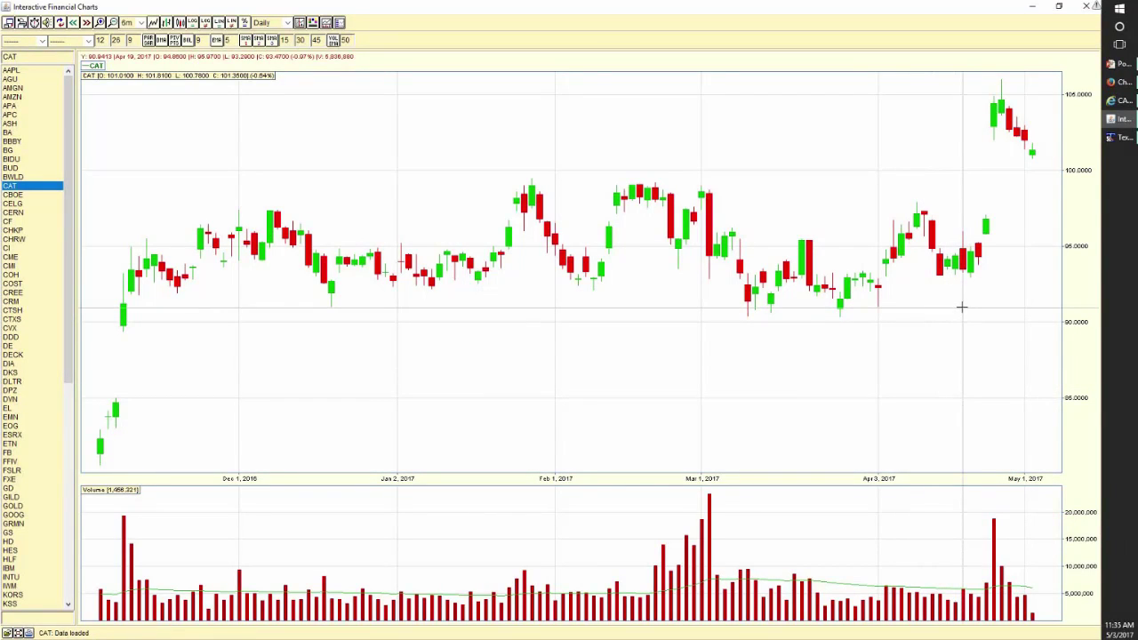
{"action": "left_click", "coordinate": [961, 307]}
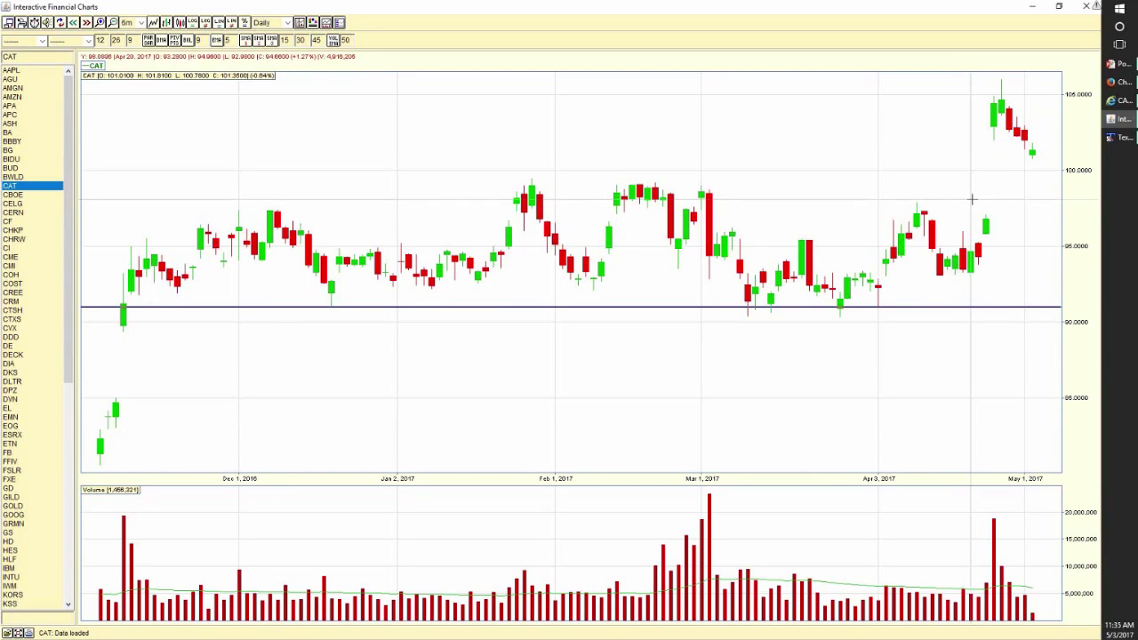
{"action": "left_click", "coordinate": [972, 199]}
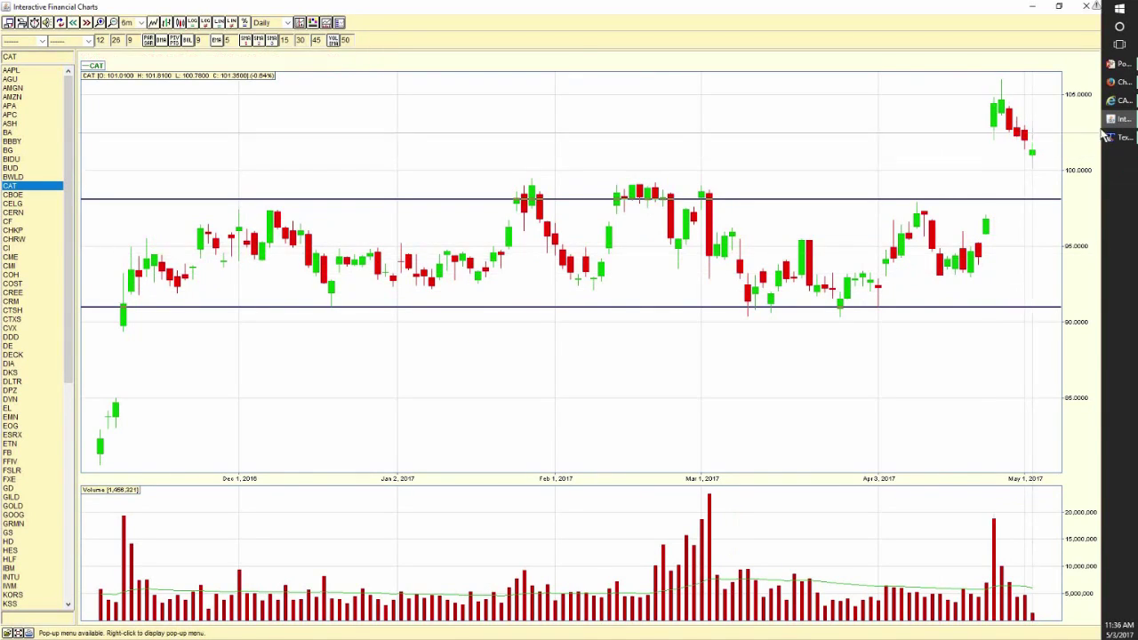
{"action": "mouse_move", "coordinate": [1114, 105]}
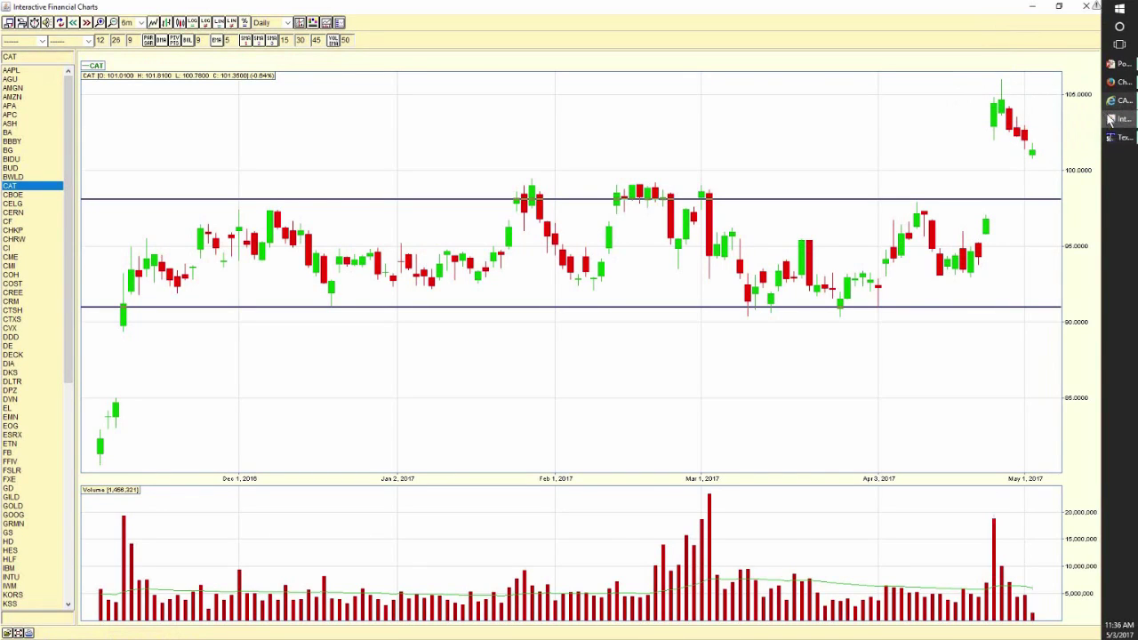
- After checking the P&F chart, add 'Channel Width = $7 (98 - 91)' below item 9
{"action": "left_click", "coordinate": [1113, 138]}
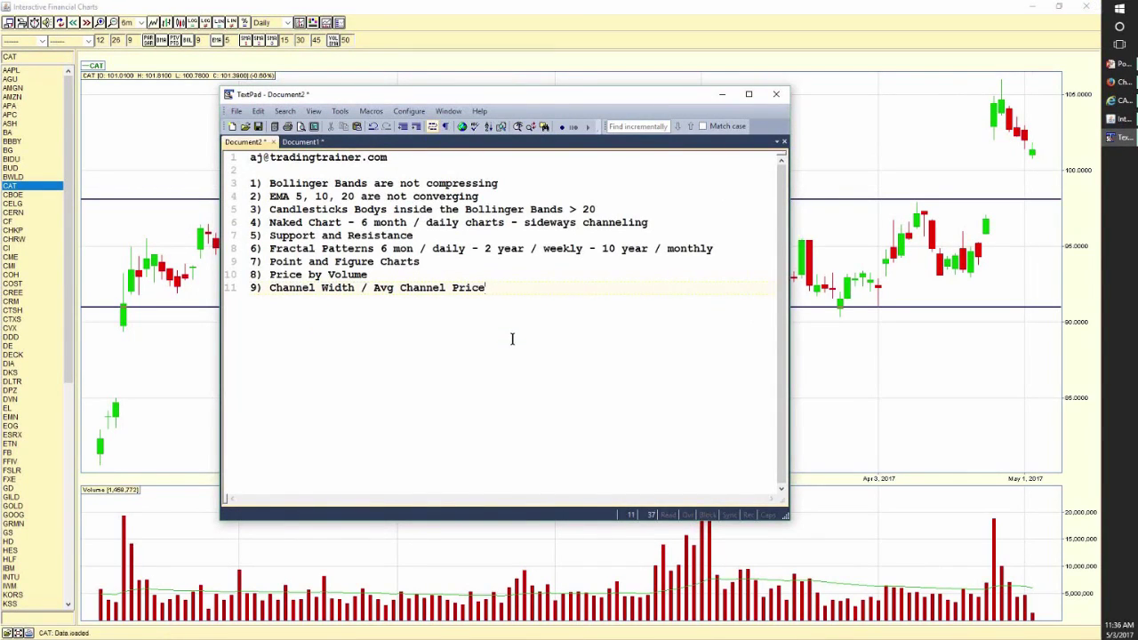
{"action": "left_click", "coordinate": [1119, 101]}
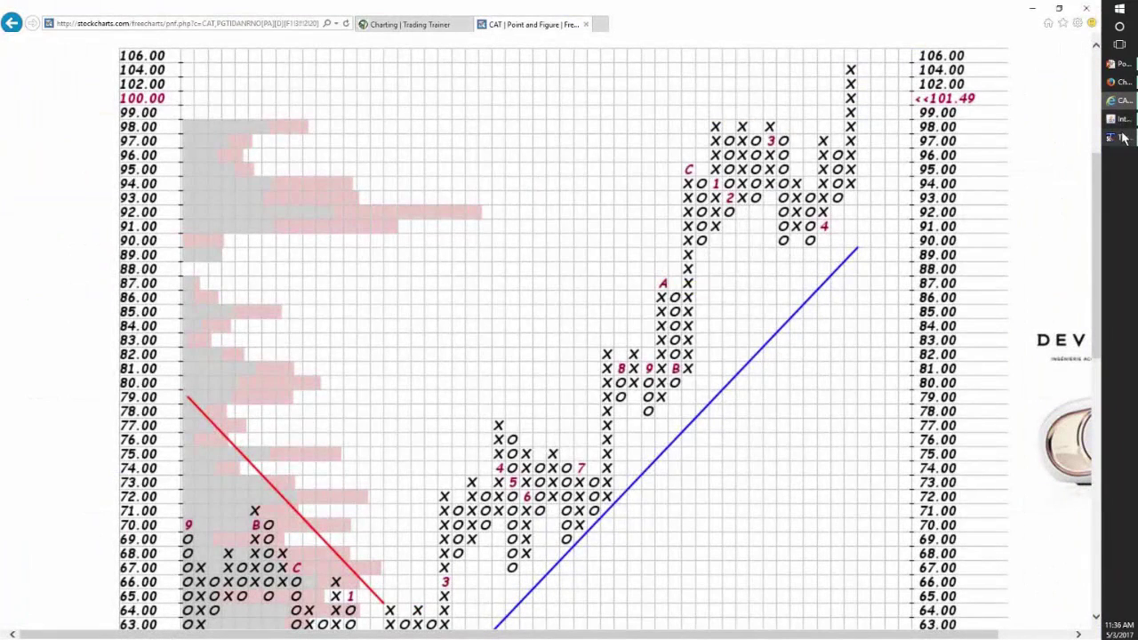
{"action": "left_click", "coordinate": [1123, 138]}
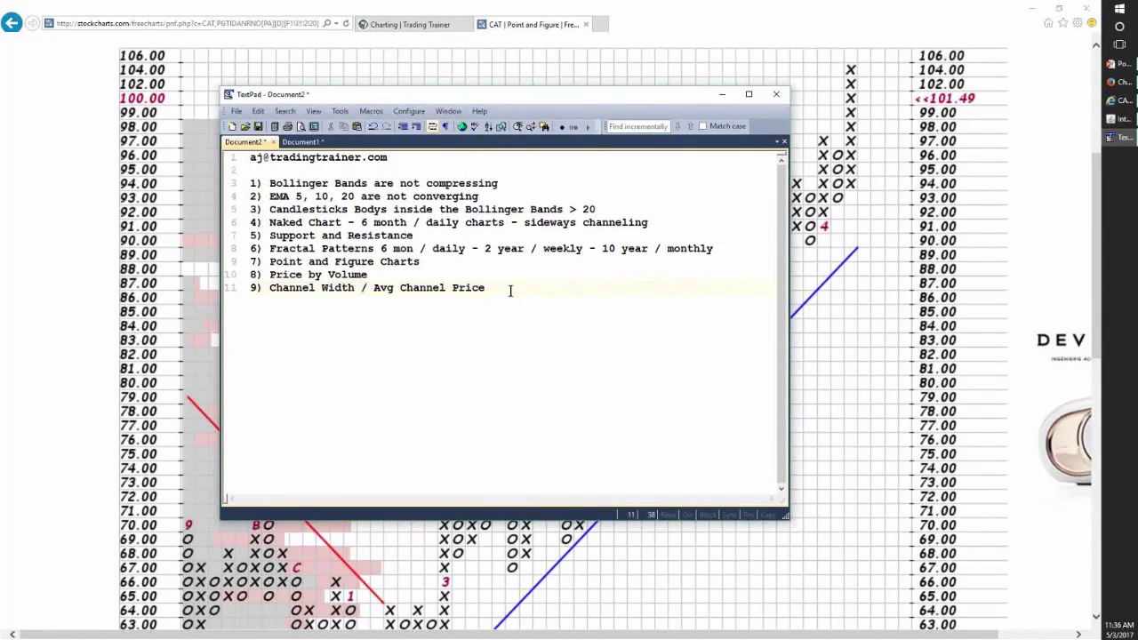
{"action": "key", "text": "Return"}
{"action": "key", "text": "Return"}
{"action": "type", "text": "Channel Width"}
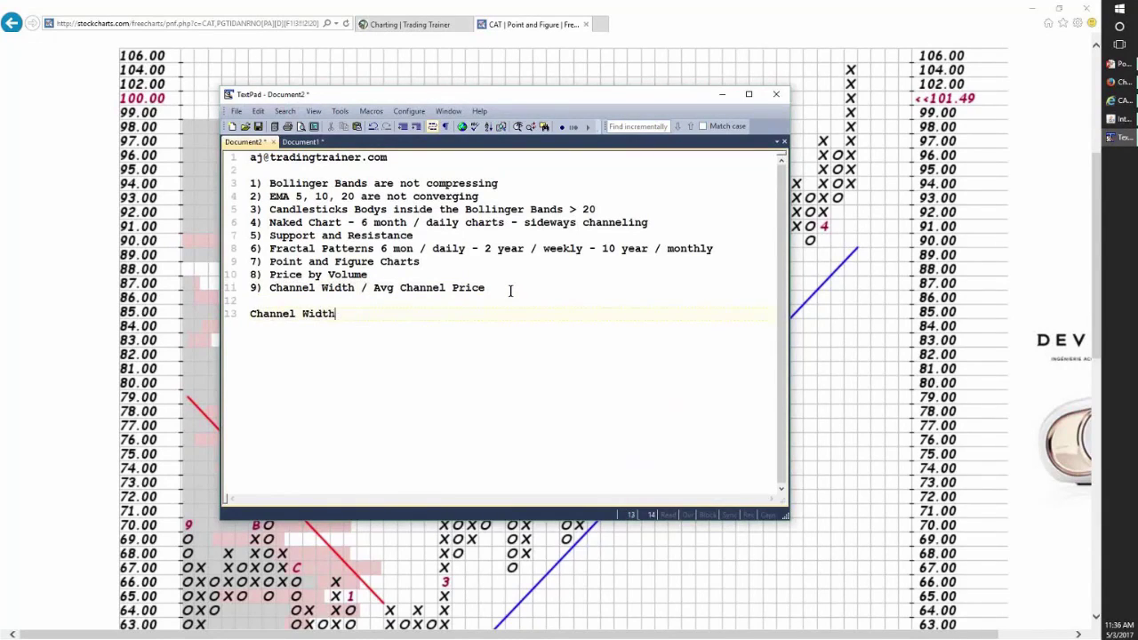
{"action": "type", "text": " = $7 (95"}
{"action": "key", "text": "BackSpace"}
{"action": "type", "text": "8 - 91)"}
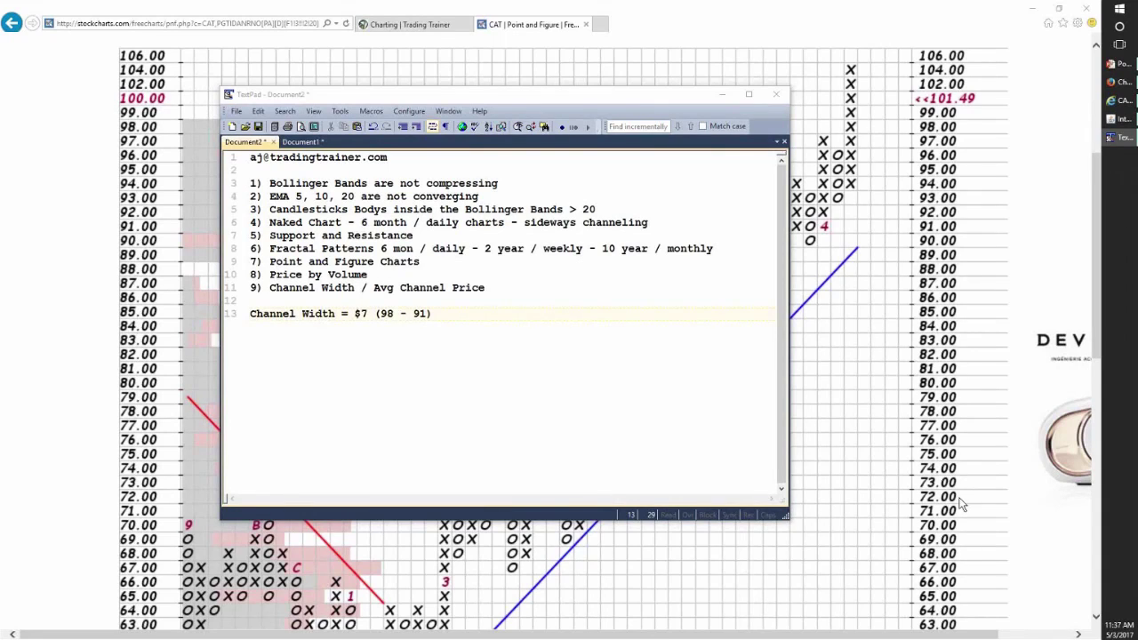
{"action": "left_click", "coordinate": [433, 314]}
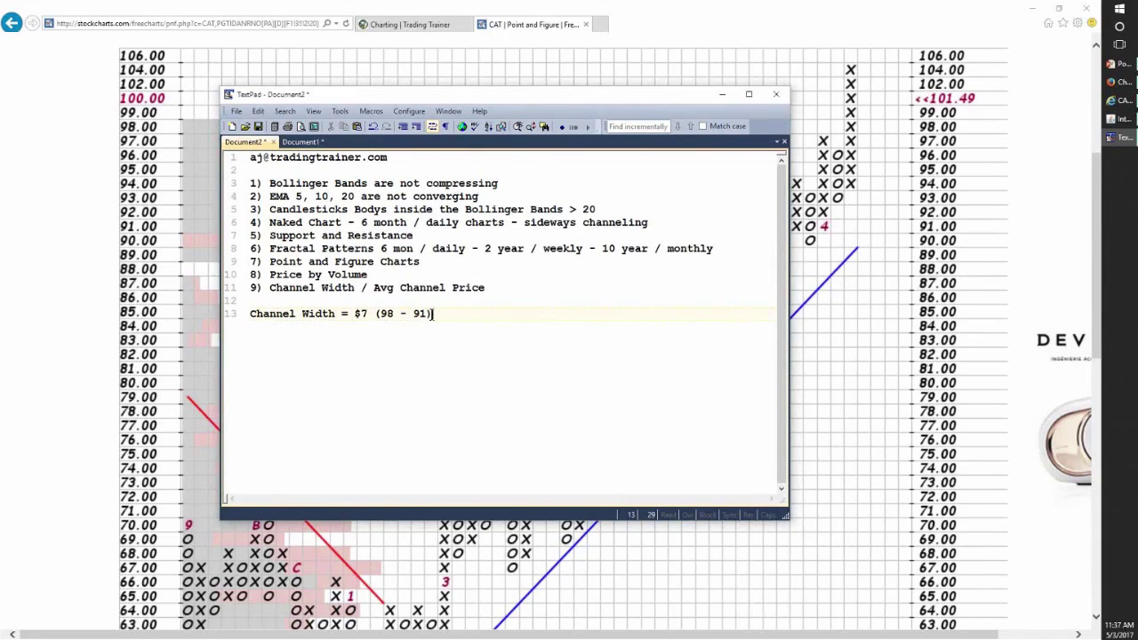
- Add line 14 reading 'Avg Channel Price = (98 + 91) / 2'
{"action": "key", "text": "Return"}
{"action": "type", "text": "AVG Cha"}
{"action": "key", "text": "BackSpace"}
{"action": "key", "text": "BackSpace"}
{"action": "key", "text": "BackSpace"}
{"action": "key", "text": "BackSpace"}
{"action": "key", "text": "BackSpace"}
{"action": "key", "text": "BackSpace"}
{"action": "type", "text": "vG"}
{"action": "key", "text": "BackSpace"}
{"action": "type", "text": "g Channel Price ="}
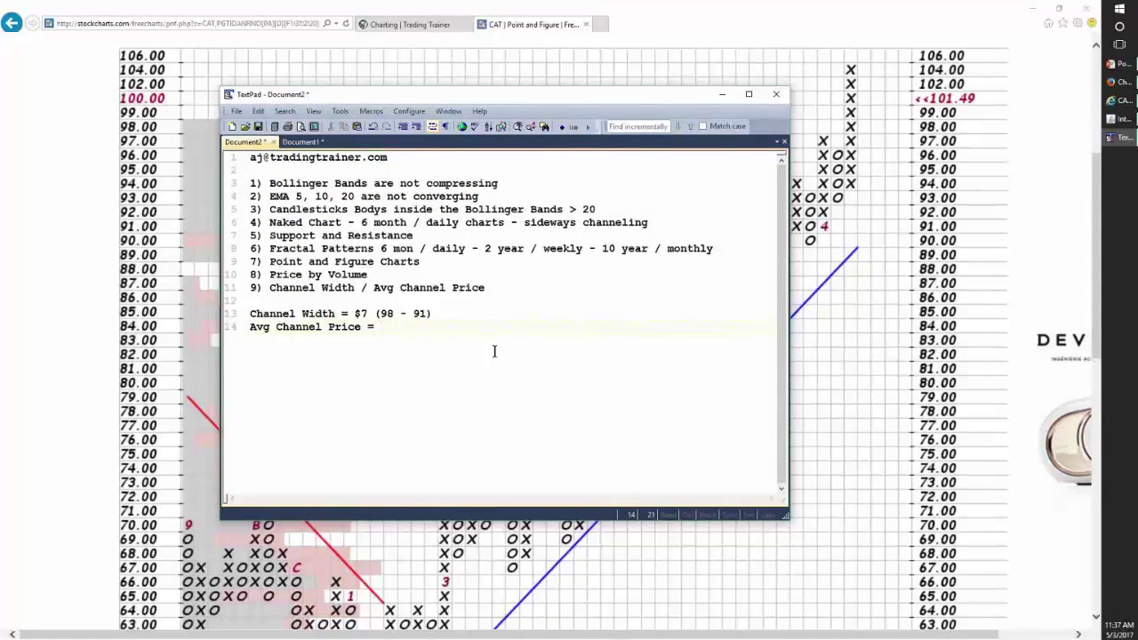
{"action": "type", "text": " (98 + 91) /2"}
{"action": "key", "text": "BackSpace"}
{"action": "key", "text": "BackSpace"}
{"action": "type", "text": "1"}
{"action": "key", "text": "BackSpace"}
{"action": "type", "text": "2"}
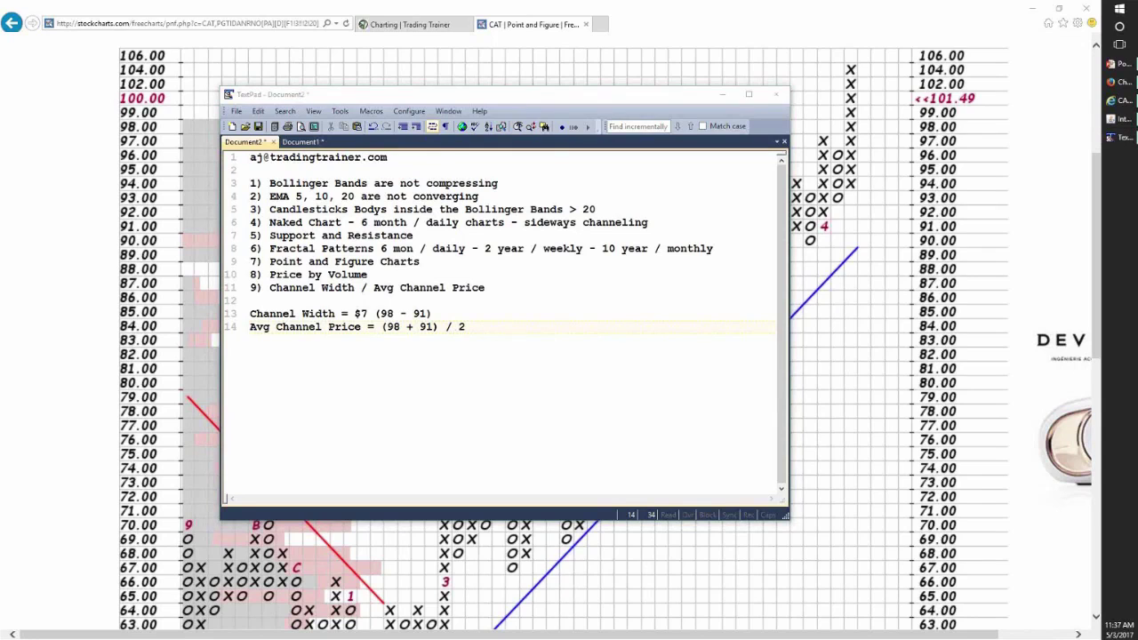
- Work out the average in Calculator, then insert '=' on line 13 and '$94.50 =' on line 14
{"action": "left_click_drag", "start_coordinate": [804, 0], "coordinate": [754, 197]}
{"action": "type", "text": "98"}
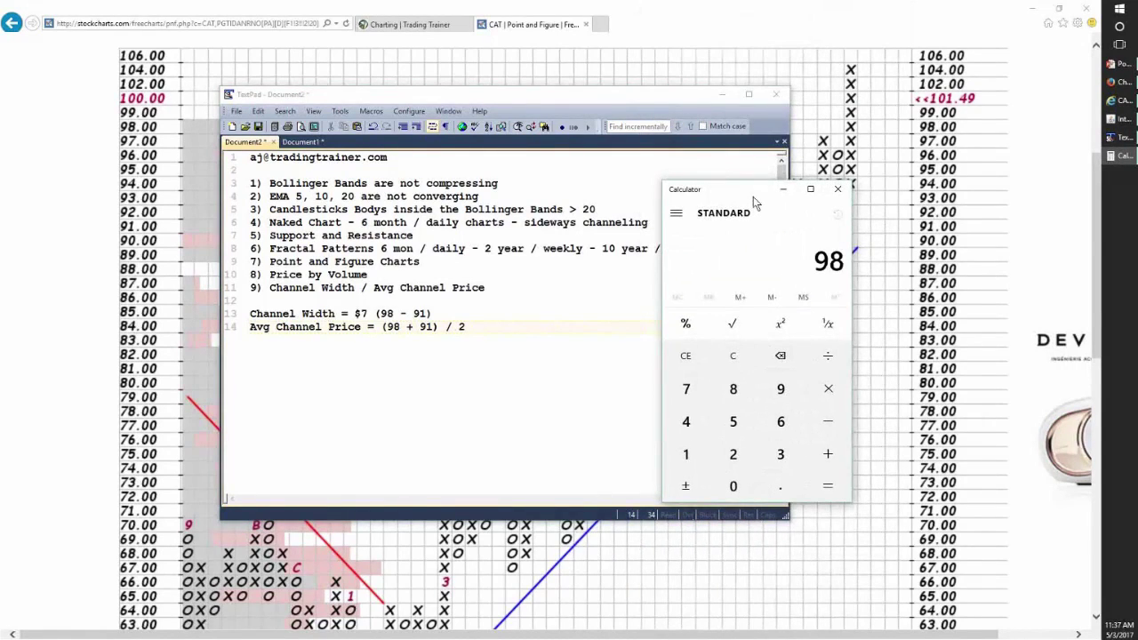
{"action": "type", "text": "+91/2"}
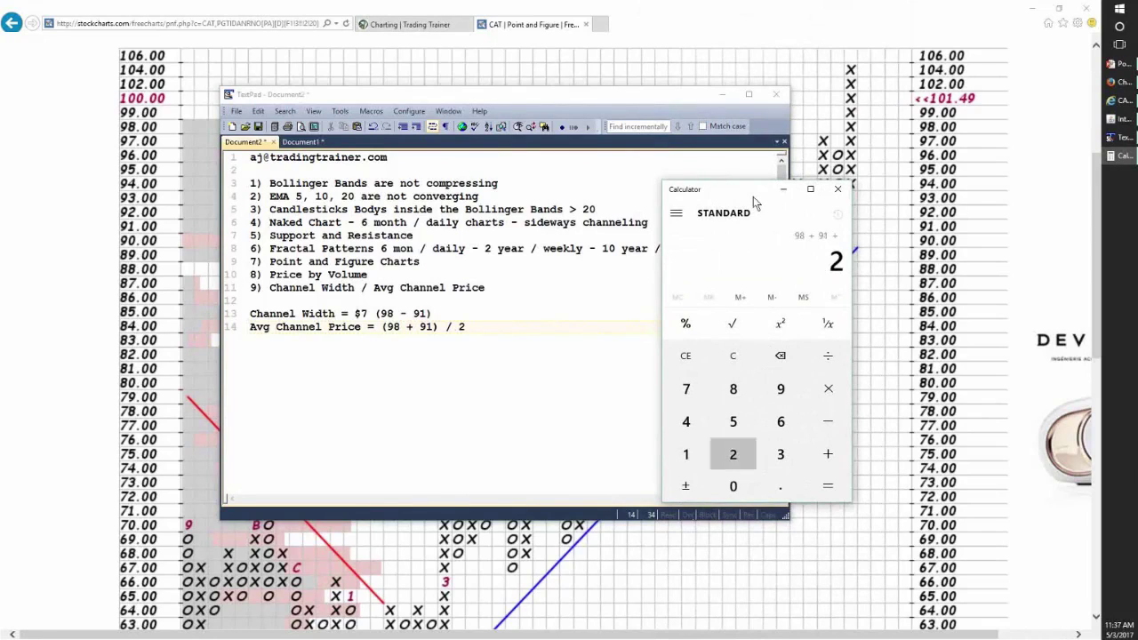
{"action": "key", "text": "Return"}
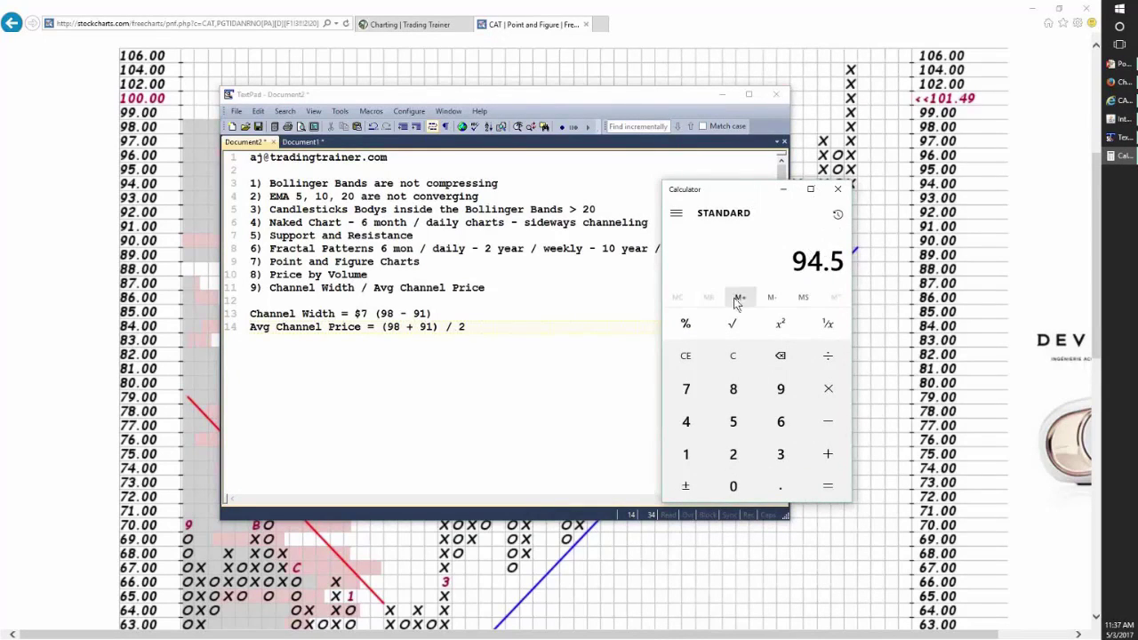
{"action": "left_click", "coordinate": [482, 327]}
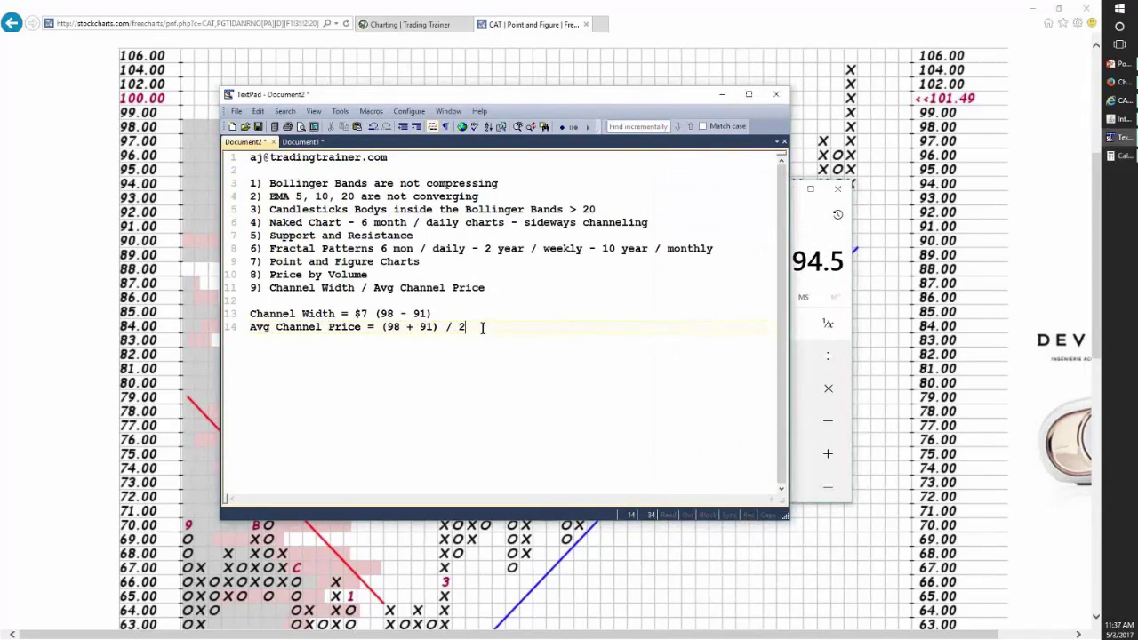
{"action": "key", "text": "Left"}
{"action": "type", "text": "="}
{"action": "key", "text": "Down"}
{"action": "type", "text": "$94.50 "}
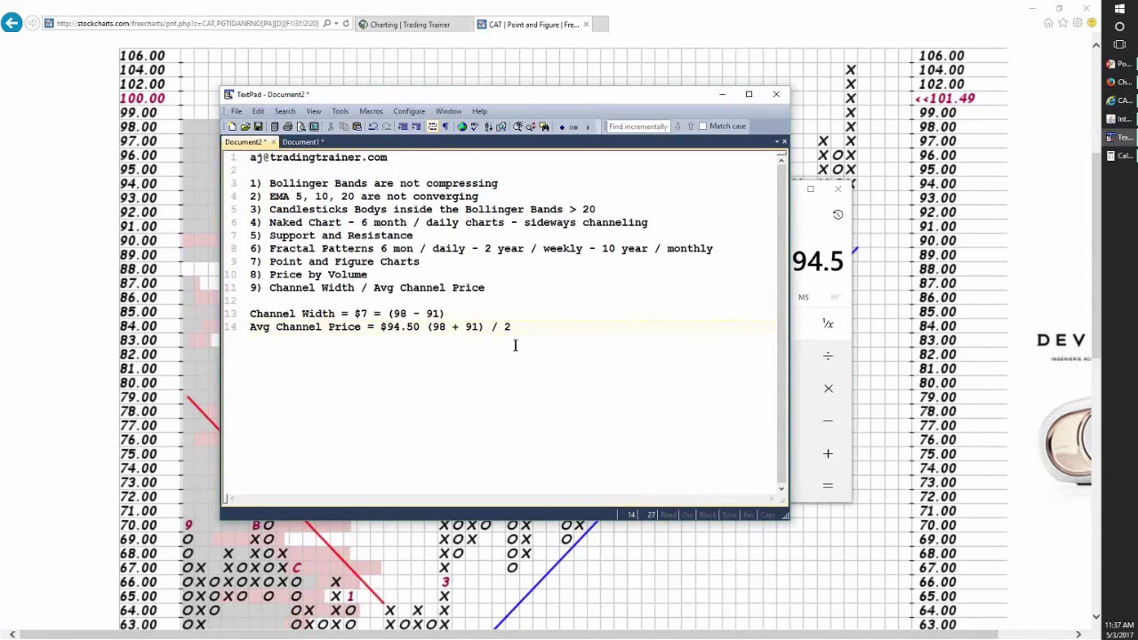
{"action": "type", "text": "="}
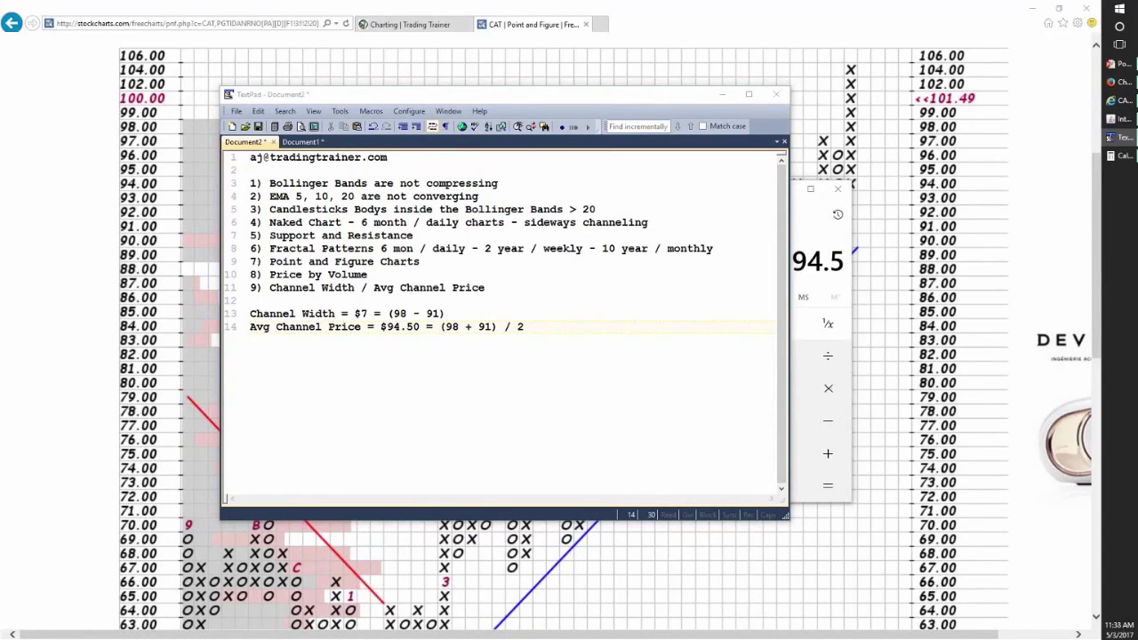
- Highlight the 98 + 91 sum and checklist item 9, then add blank lines below the average line
{"action": "left_click", "coordinate": [452, 326]}
{"action": "left_click_drag", "start_coordinate": [452, 327], "coordinate": [495, 328]}
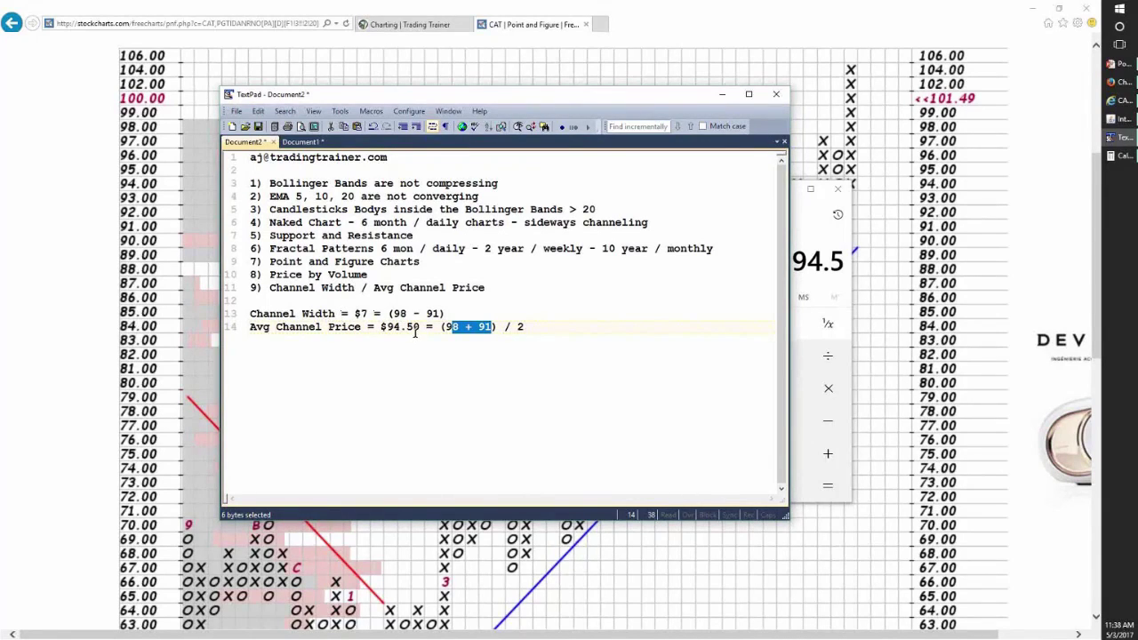
{"action": "left_click", "coordinate": [271, 287]}
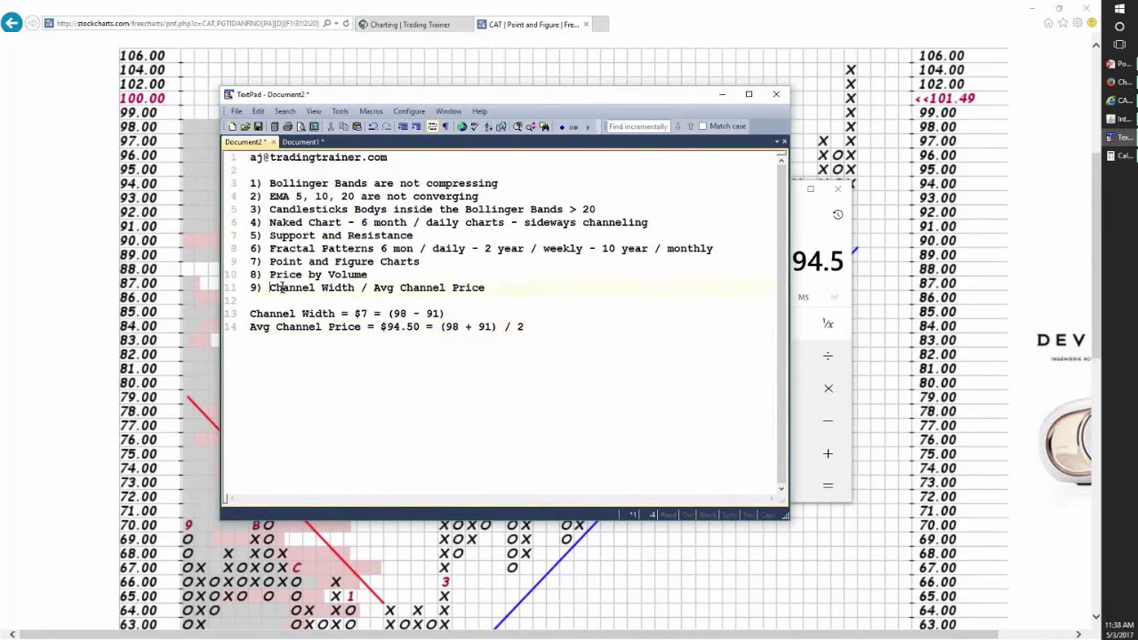
{"action": "left_click_drag", "start_coordinate": [271, 288], "coordinate": [486, 298]}
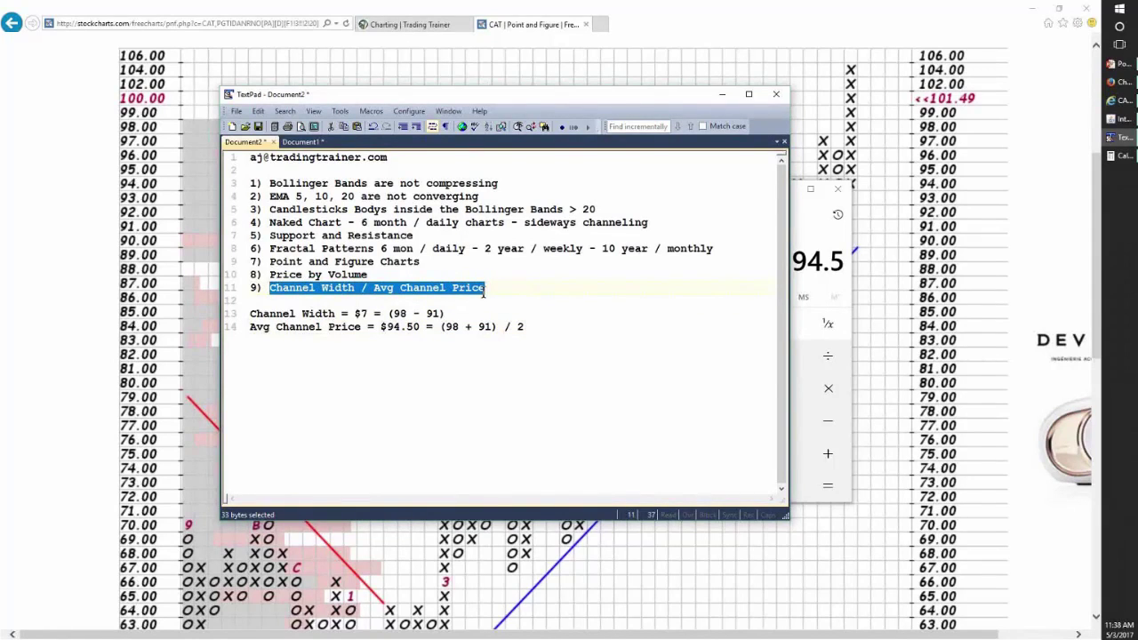
{"action": "left_click", "coordinate": [537, 326]}
{"action": "key", "text": "Return"}
{"action": "key", "text": "Return"}
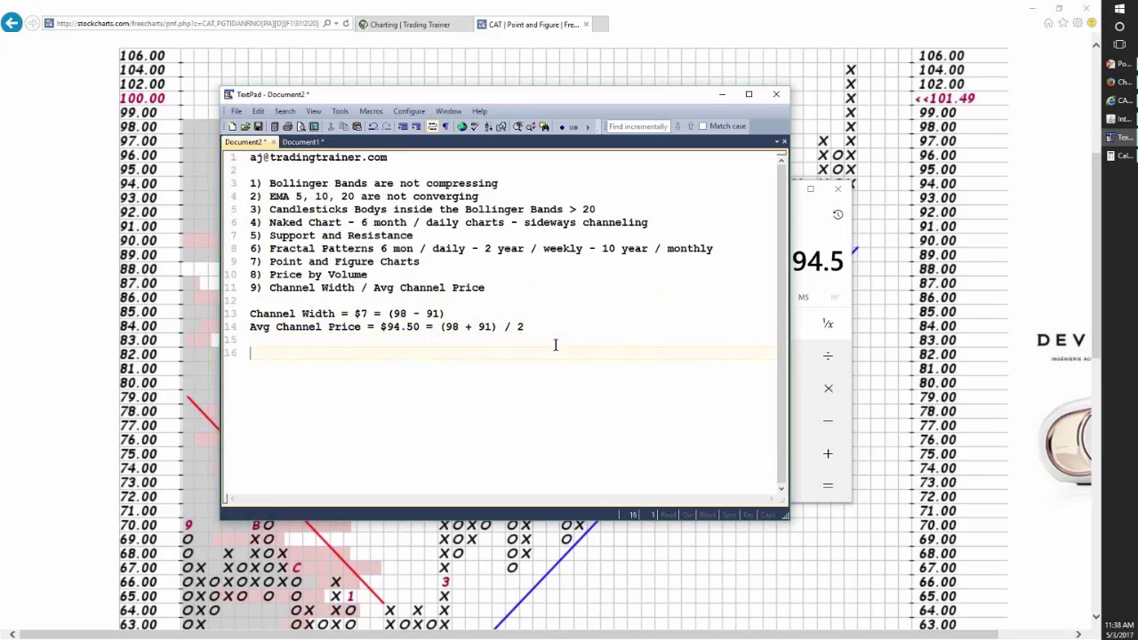
- Compute 7 ÷ 94.5 ≈ 0.0741 in Calculator and start line 16 'Channel Width / Avg Channel Price ='
{"action": "left_click", "coordinate": [1111, 157]}
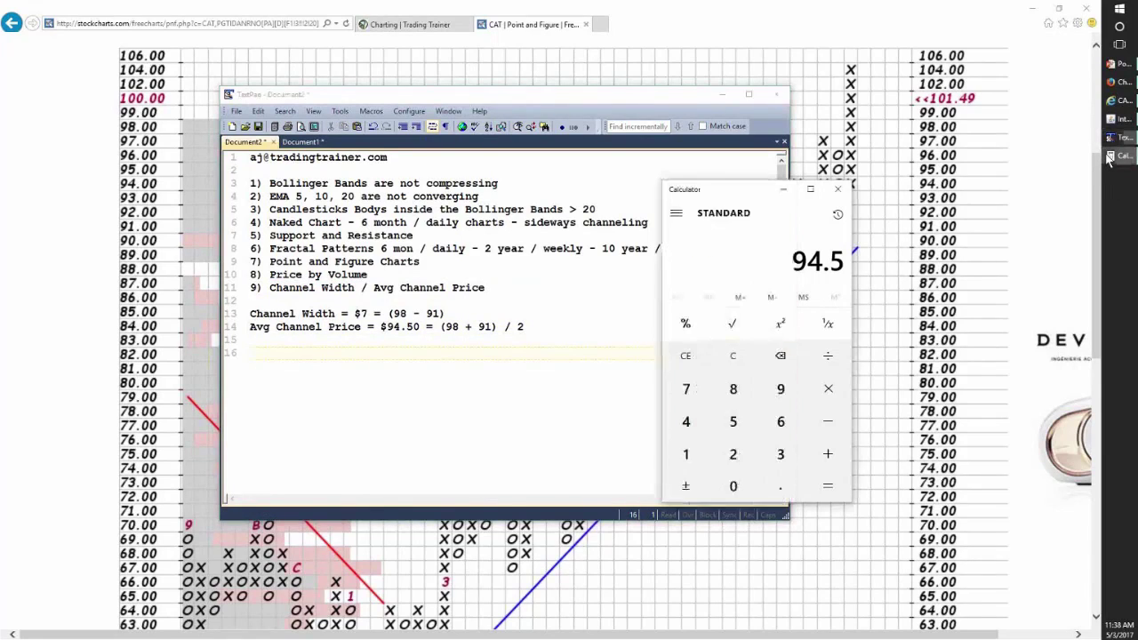
{"action": "left_click", "coordinate": [734, 358]}
{"action": "key", "text": "7"}
{"action": "key", "text": "slash"}
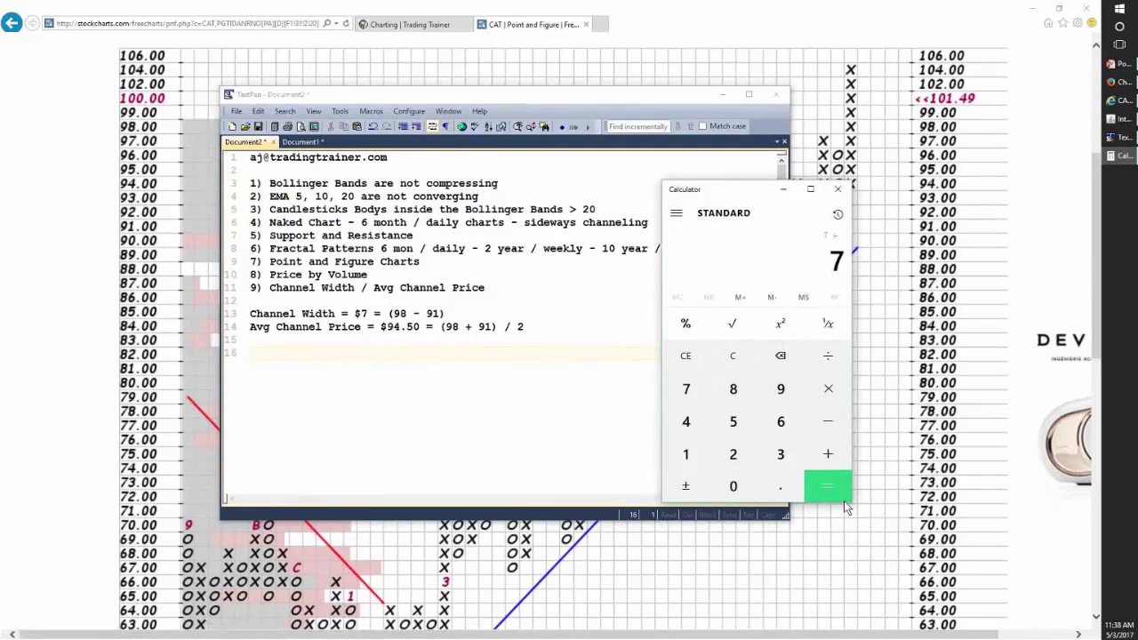
{"action": "type", "text": "94.5"}
{"action": "left_click", "coordinate": [844, 501]}
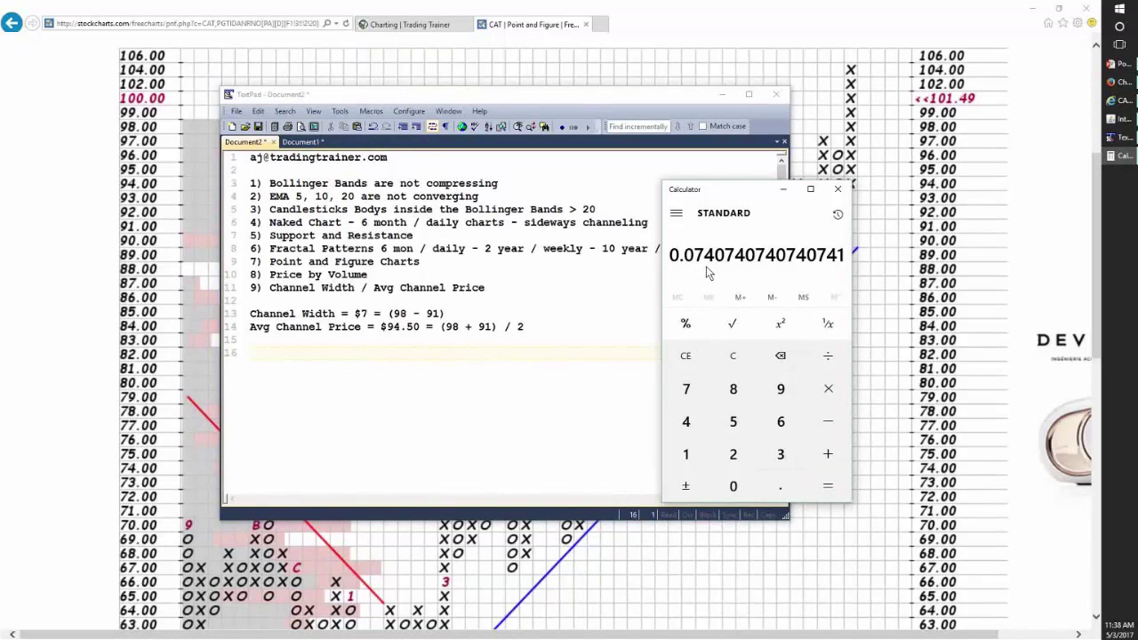
{"action": "left_click", "coordinate": [293, 348]}
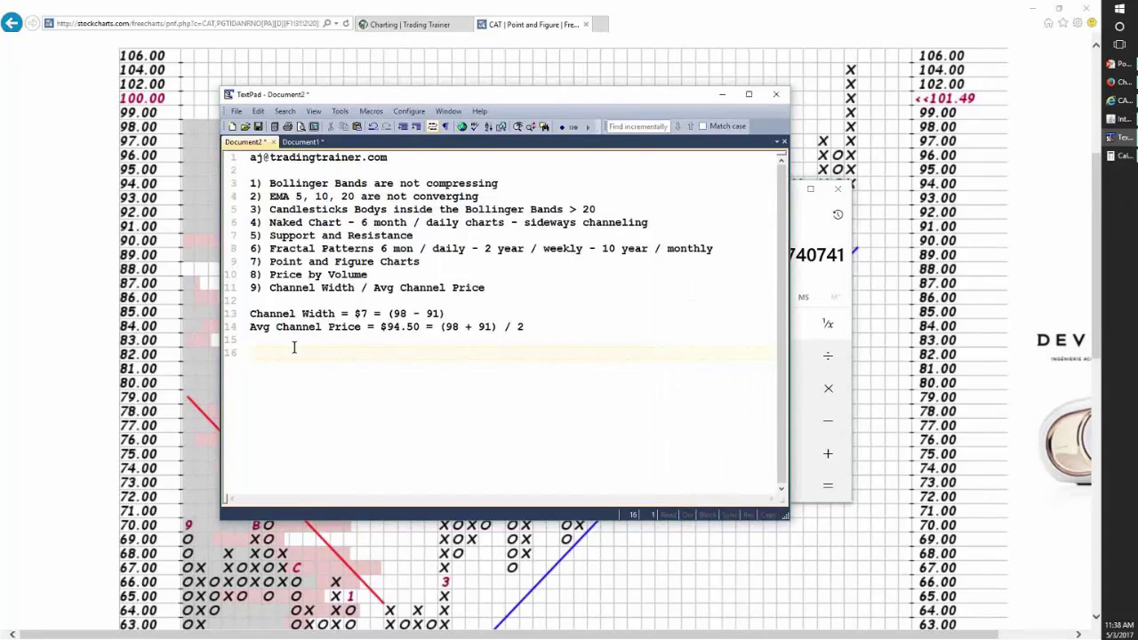
{"action": "type", "text": "Channel Width "}
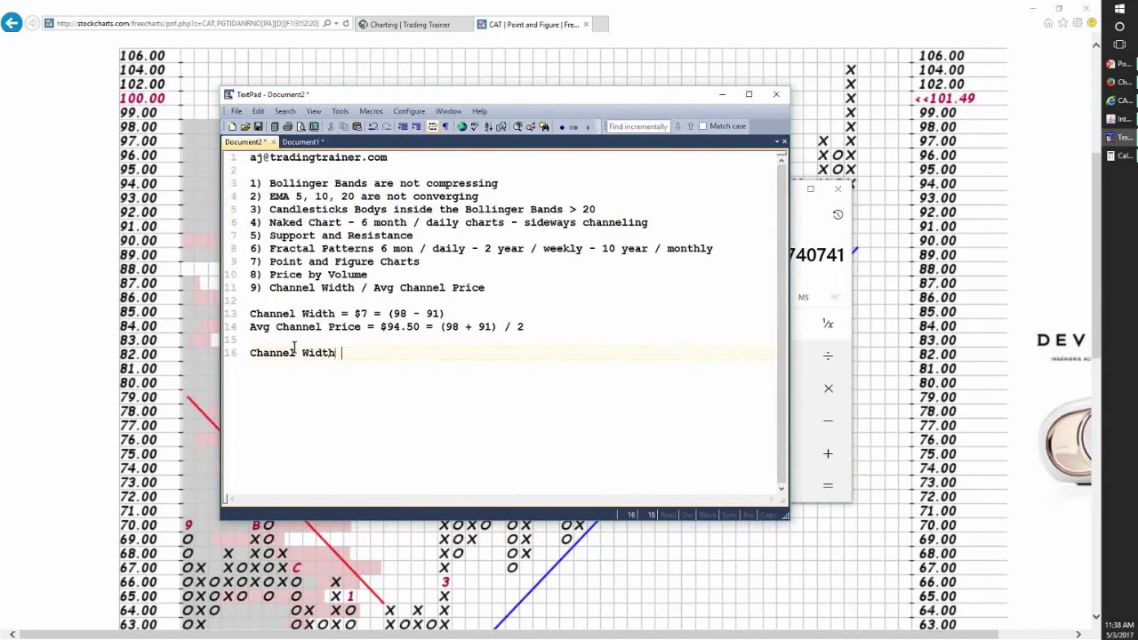
{"action": "type", "text": "/ Avg Channel Pr"}
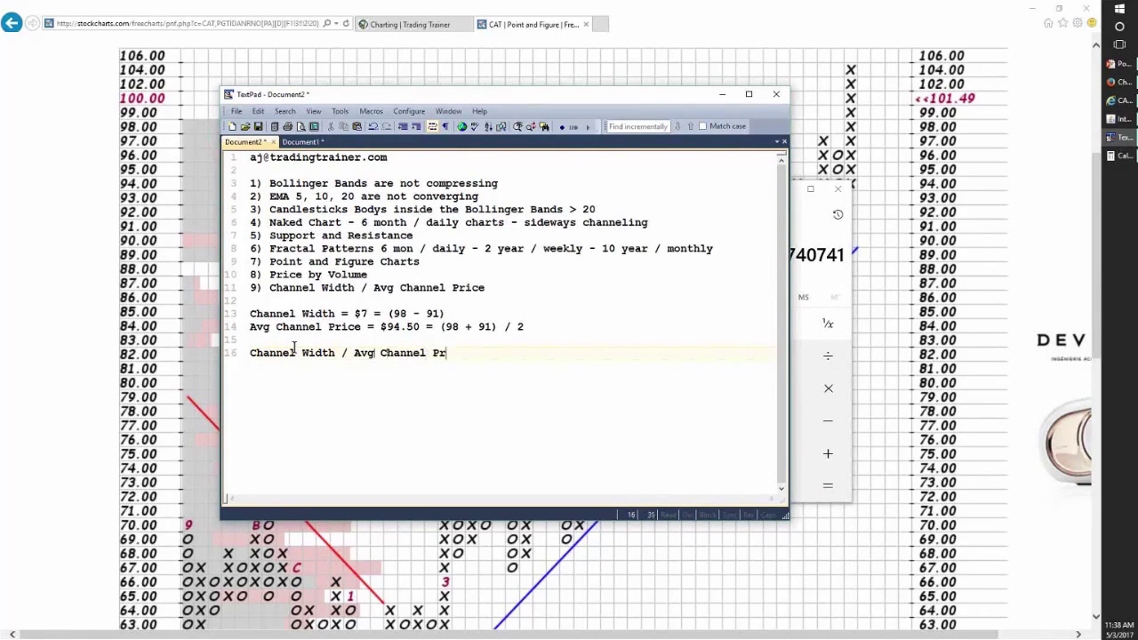
{"action": "type", "text": "ice ="}
- Finish line 16 as 'Channel Width / Avg Channel Price = 7.4%', correcting the mistyped 7.5%
{"action": "left_click", "coordinate": [1122, 156]}
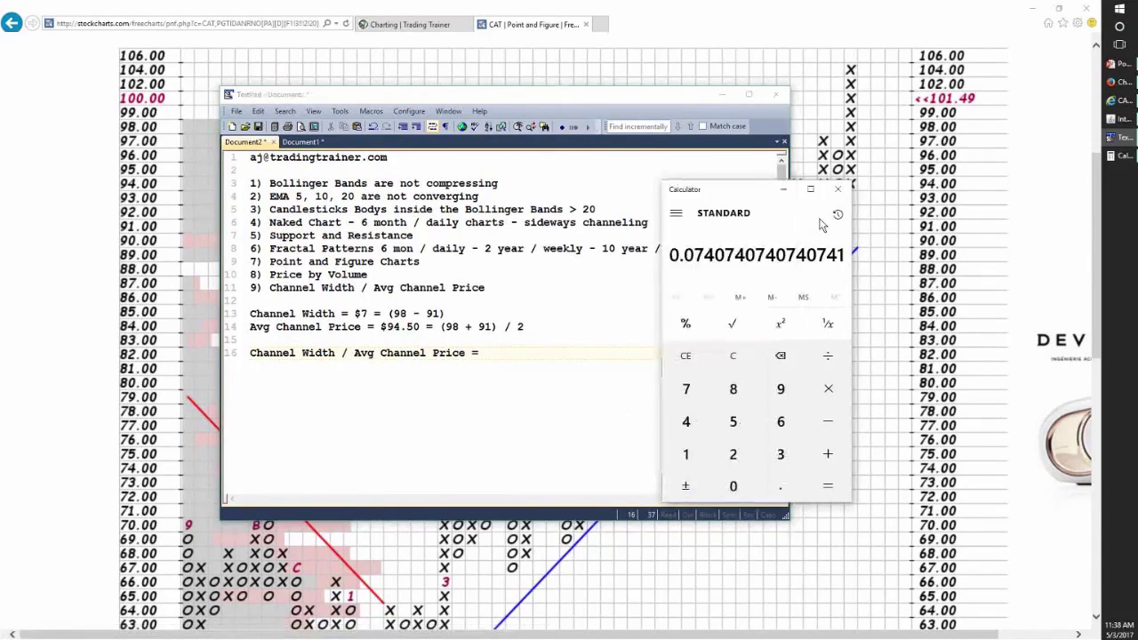
{"action": "left_click", "coordinate": [497, 353]}
{"action": "type", "text": "7.5"}
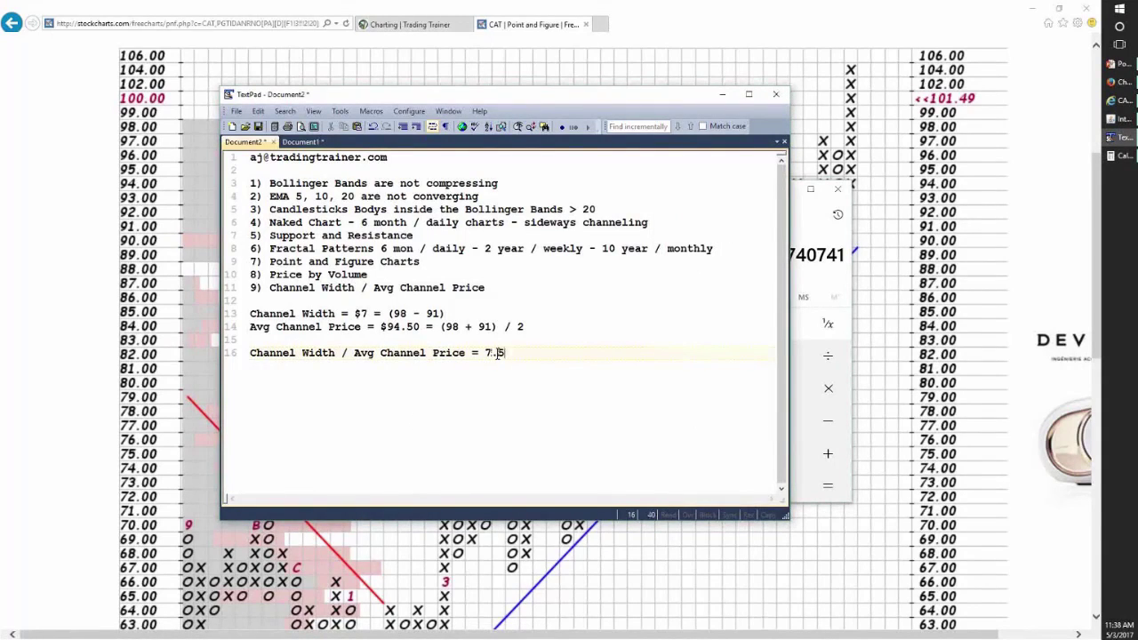
{"action": "type", "text": "%"}
{"action": "left_click_drag", "start_coordinate": [525, 83], "coordinate": [412, 45]}
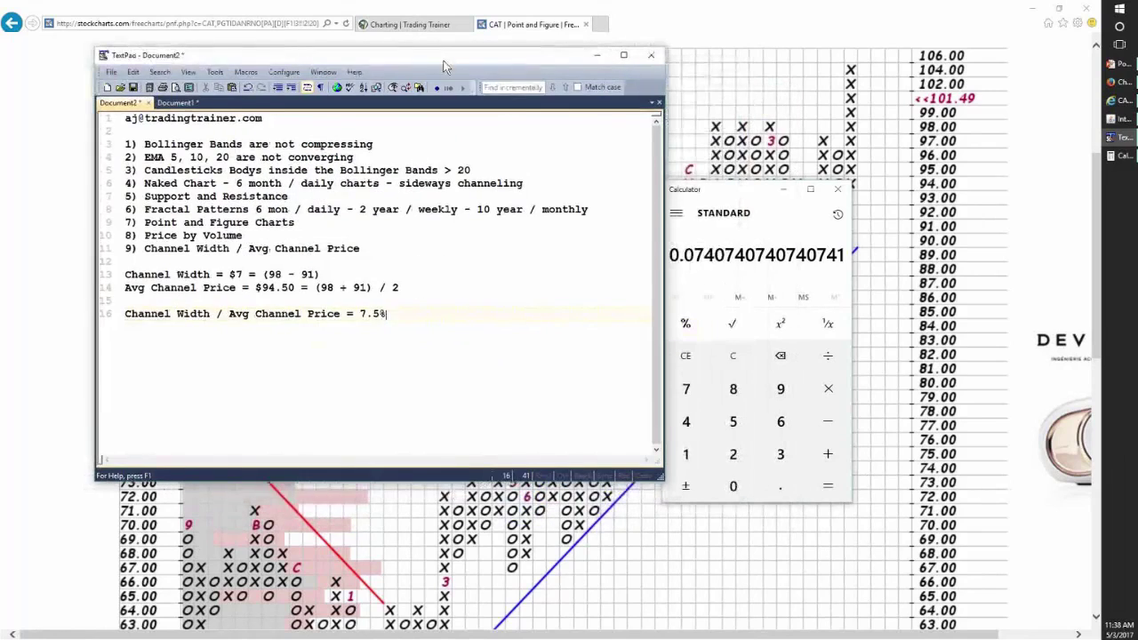
{"action": "left_click_drag", "start_coordinate": [748, 197], "coordinate": [854, 103]}
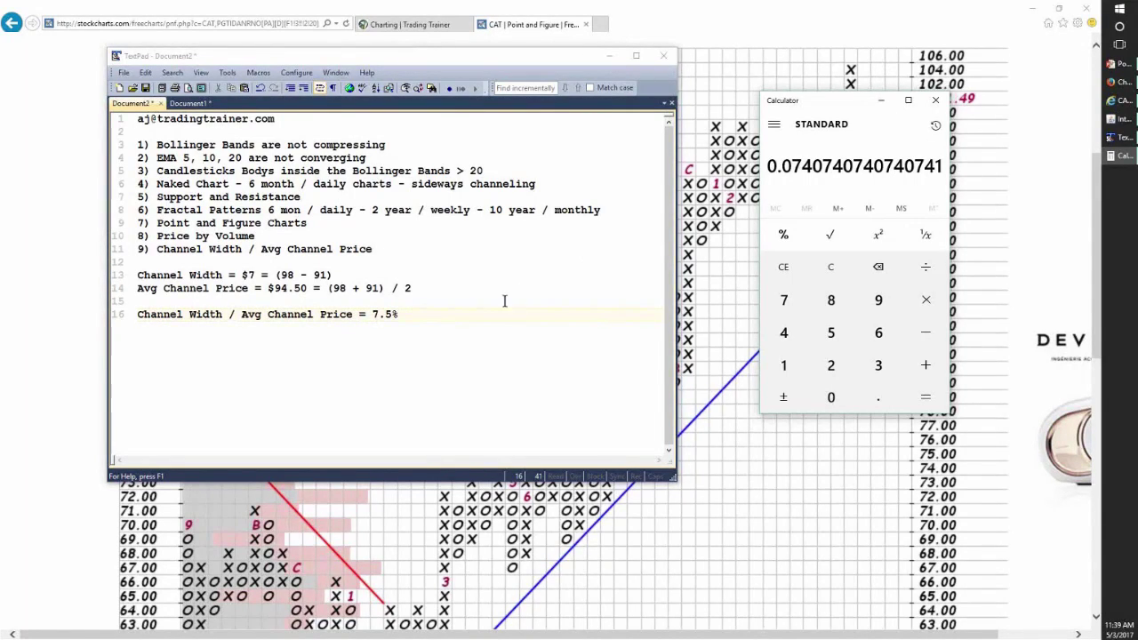
{"action": "left_click", "coordinate": [419, 327]}
{"action": "key", "text": "BackSpace"}
{"action": "key", "text": "BackSpace"}
{"action": "type", "text": "%"}
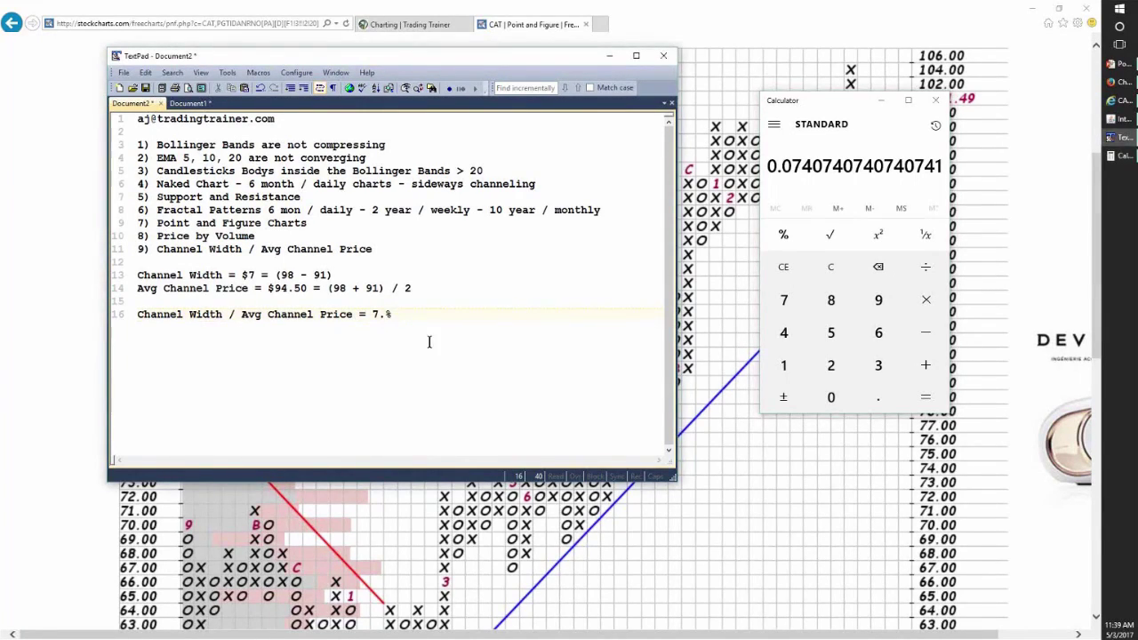
{"action": "type", "text": "4"}
{"action": "left_click", "coordinate": [412, 315]}
{"action": "key", "text": "Return"}
{"action": "key", "text": "Return"}
- Append '> 10 and 20' to checklist item 9 about Channel Width / Avg Channel Price
{"action": "left_click", "coordinate": [385, 249]}
{"action": "type", "text": "> 10 amd"}
{"action": "key", "text": "BackSpace"}
{"action": "key", "text": "BackSpace"}
{"action": "key", "text": "BackSpace"}
{"action": "type", "text": "ns"}
{"action": "key", "text": "BackSpace"}
{"action": "type", "text": "d 20"}
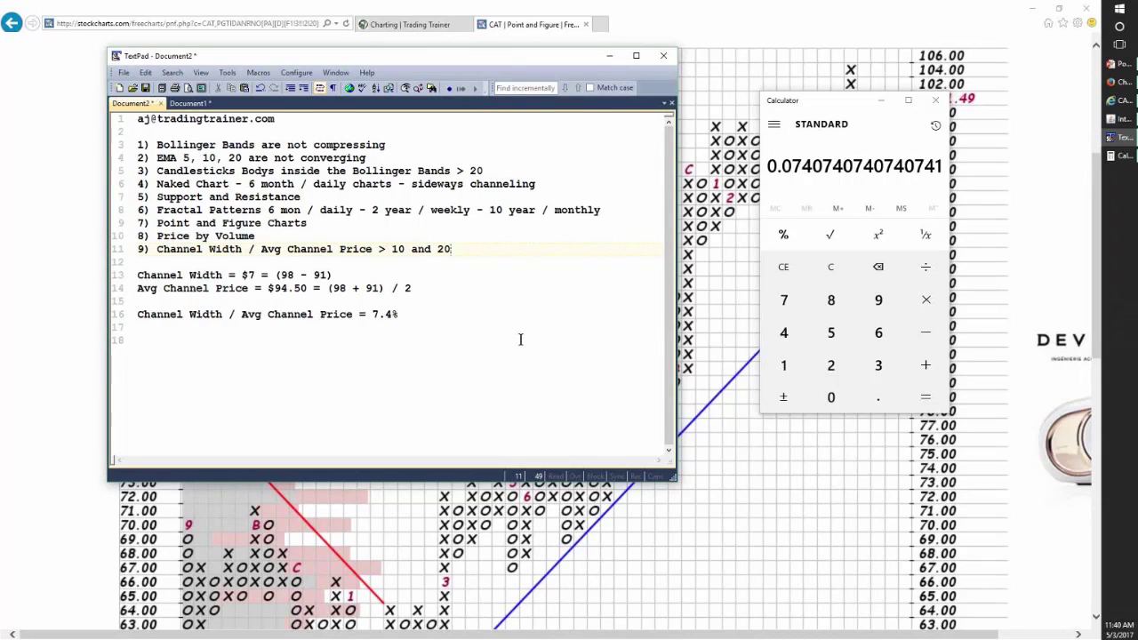
- Add '10) Dividends' as a new item below the channel width ratio line
{"action": "left_click", "coordinate": [406, 313]}
{"action": "key", "text": "Return"}
{"action": "key", "text": "Return"}
{"action": "type", "text": "10)"}
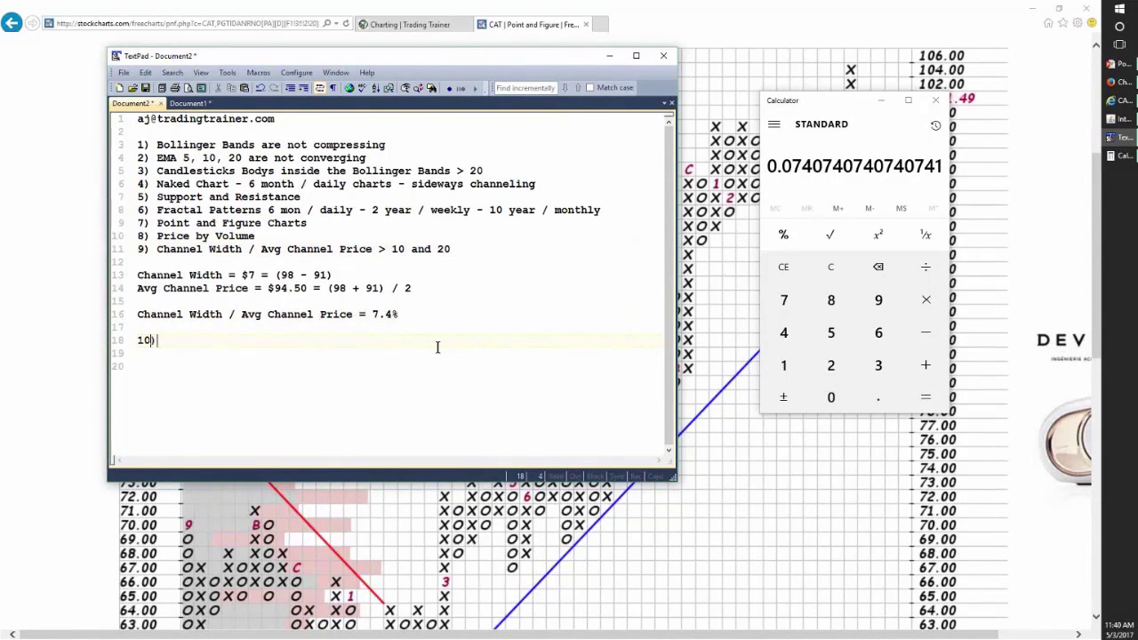
{"action": "type", "text": " Dividends"}
- Bring the calculator forward, then select and deselect part of the address on line 1
{"action": "left_click", "coordinate": [753, 254]}
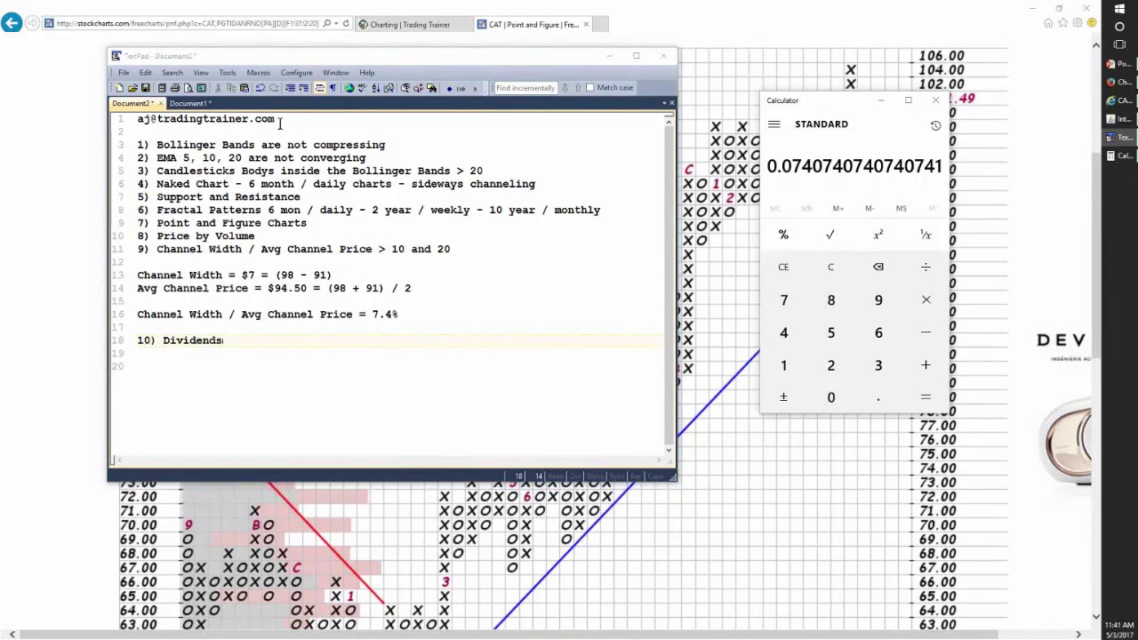
{"action": "left_click_drag", "start_coordinate": [275, 118], "coordinate": [128, 117]}
{"action": "left_click", "coordinate": [320, 280]}
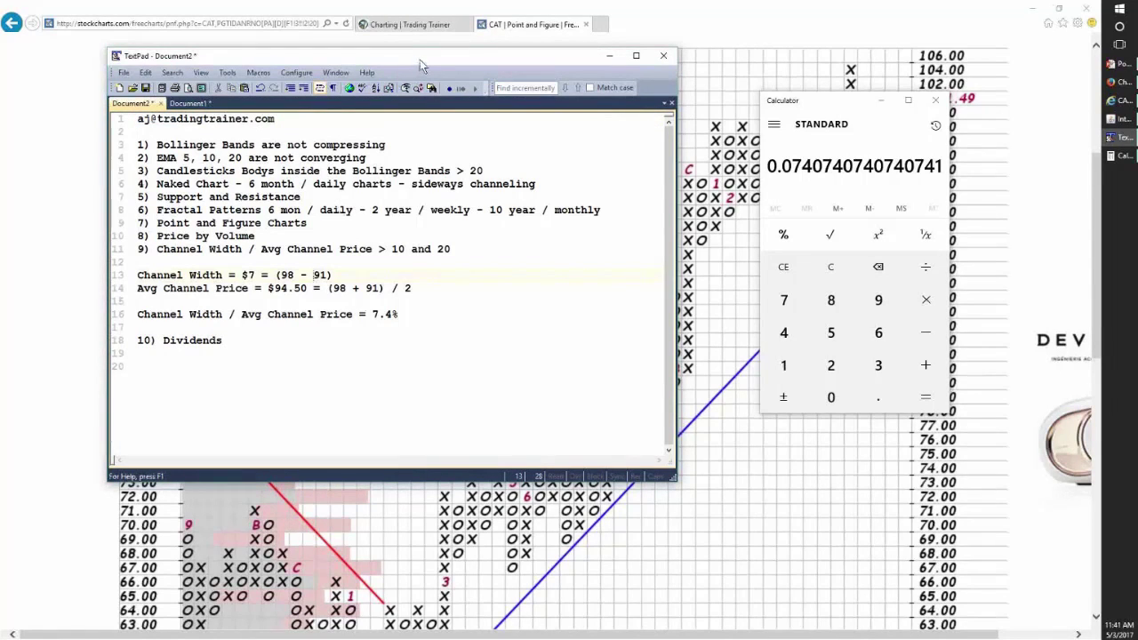
- Close the calculator sitting behind the TextPad notes
{"action": "left_click_drag", "start_coordinate": [425, 62], "coordinate": [420, 64]}
{"action": "key", "text": "alt+Tab"}
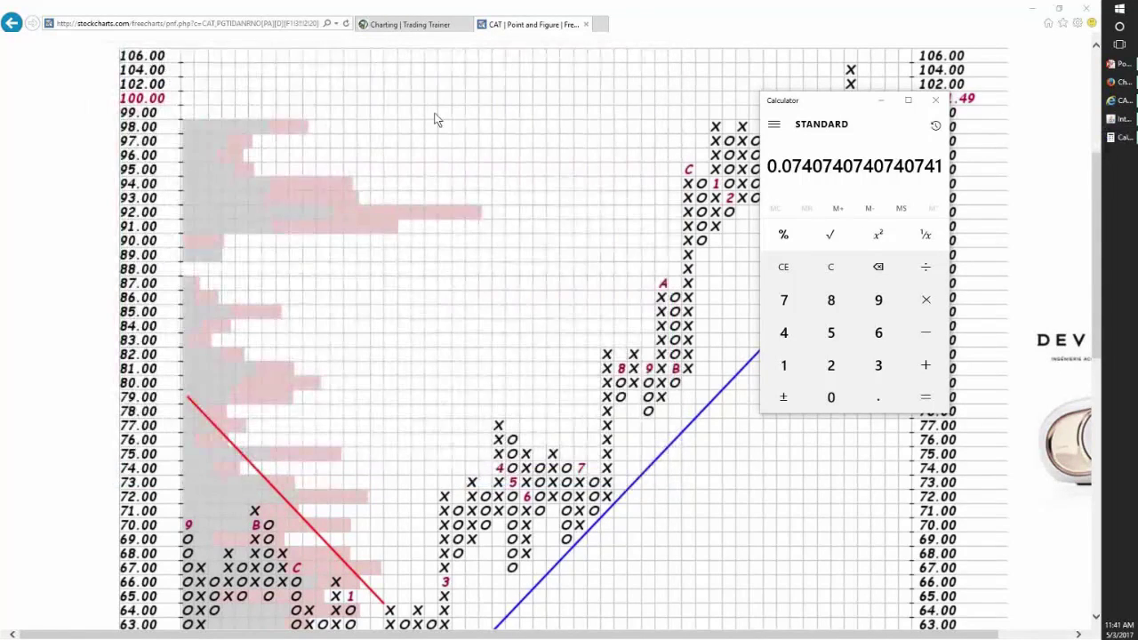
{"action": "left_click", "coordinate": [935, 100]}
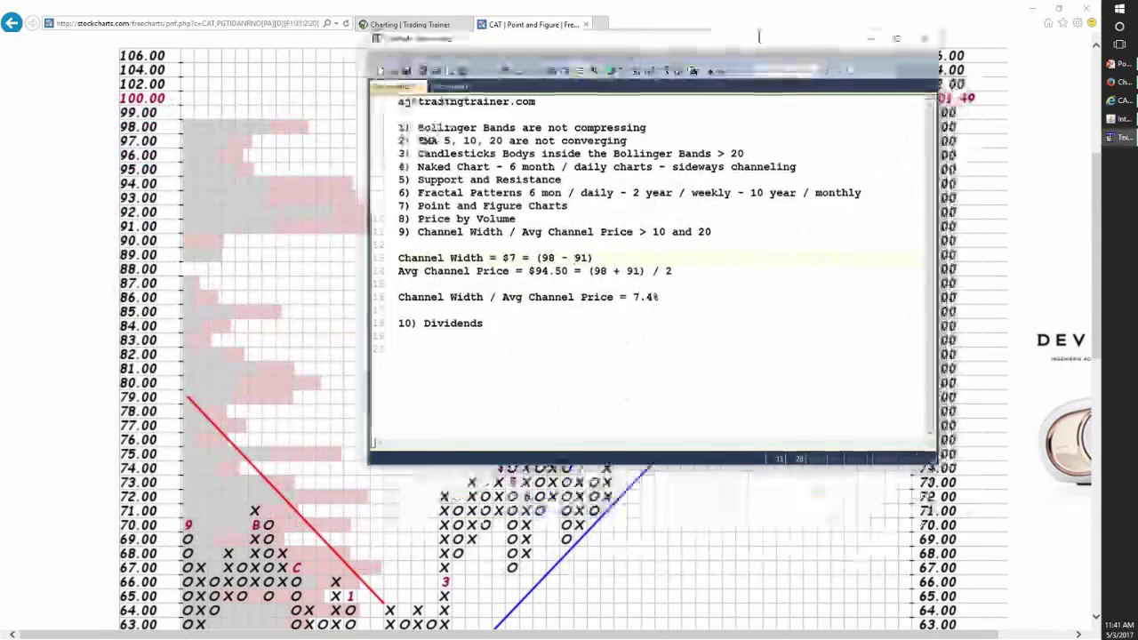
- Add two blank lines after '10) Dividends' and bring up the CAT candlestick chart
{"action": "left_click", "coordinate": [534, 326]}
{"action": "key", "text": "Return"}
{"action": "key", "text": "Return"}
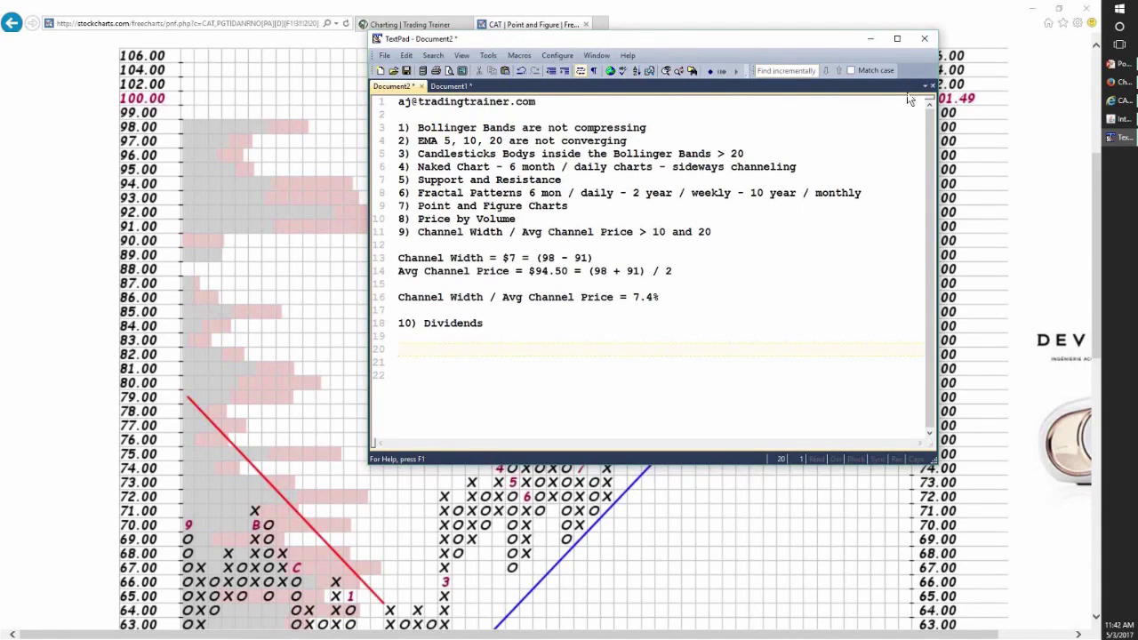
{"action": "left_click", "coordinate": [1121, 118]}
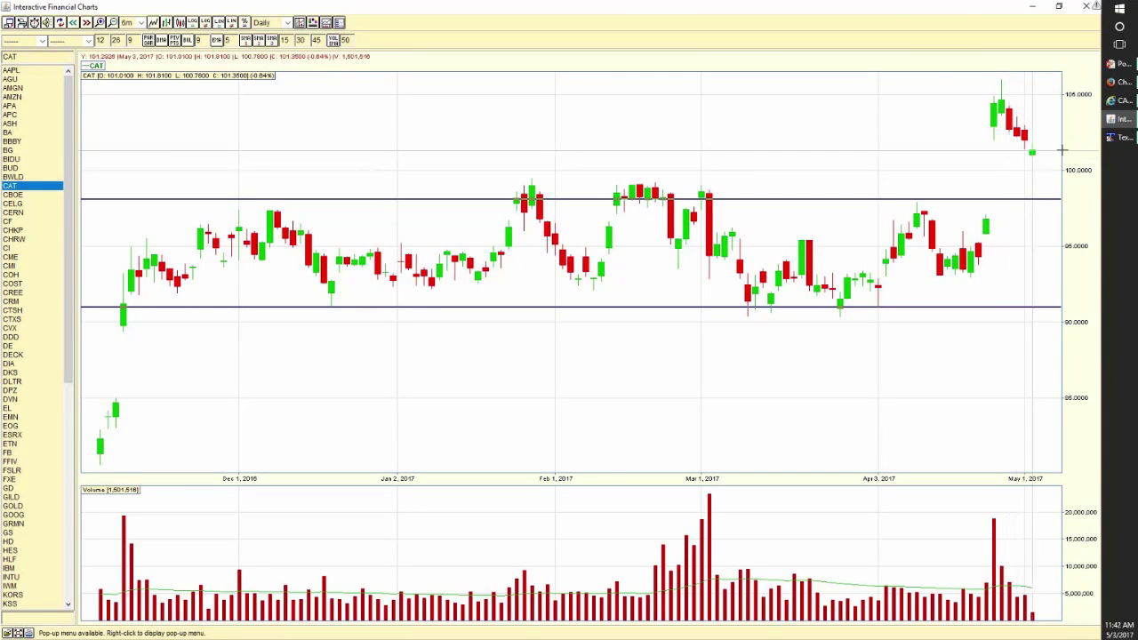
- Restore the TextPad trading notes in front of the CAT daily chart
{"action": "left_click", "coordinate": [1113, 138]}
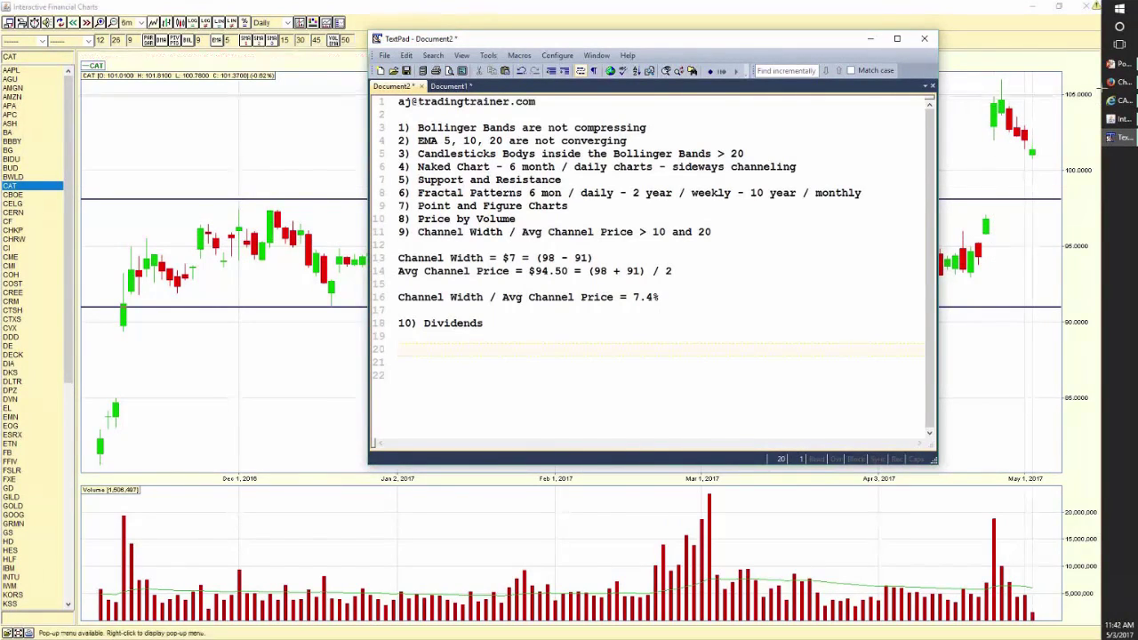
- Maximize Paint and start a new image, discarding the old sketches unsaved
{"action": "key", "text": "alt+Tab"}
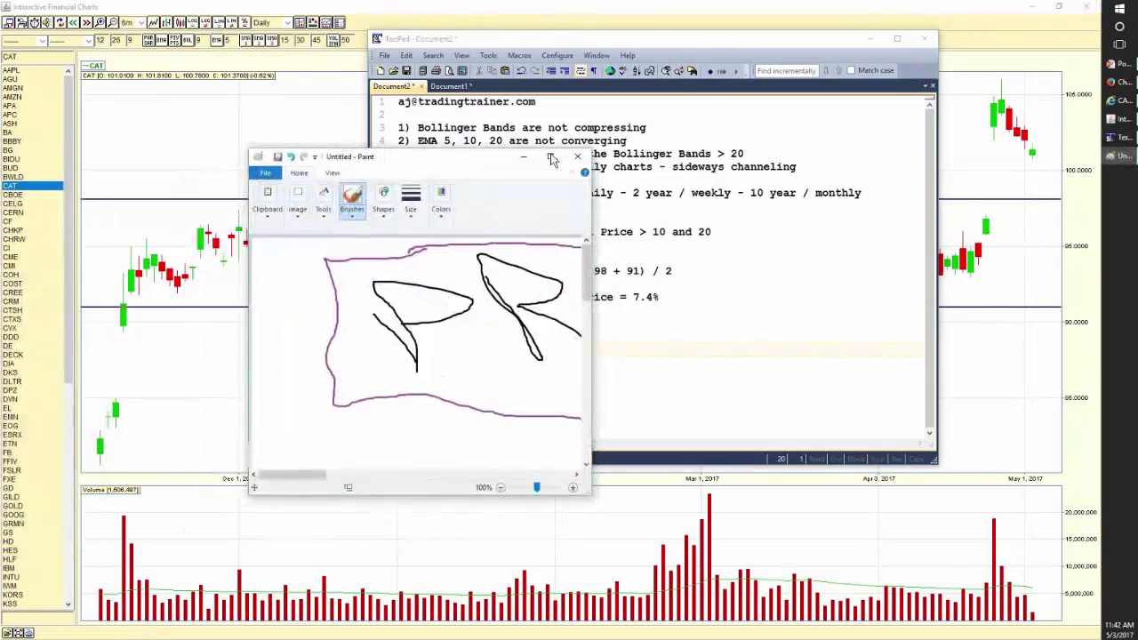
{"action": "left_click", "coordinate": [552, 158]}
{"action": "left_click", "coordinate": [16, 21]}
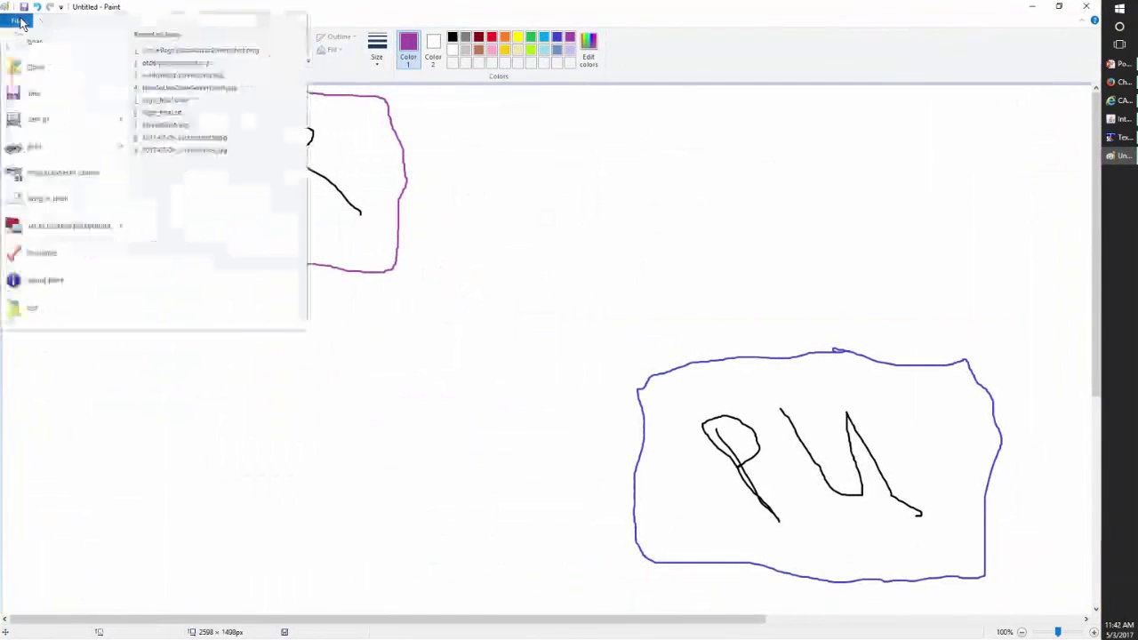
{"action": "left_click", "coordinate": [33, 308]}
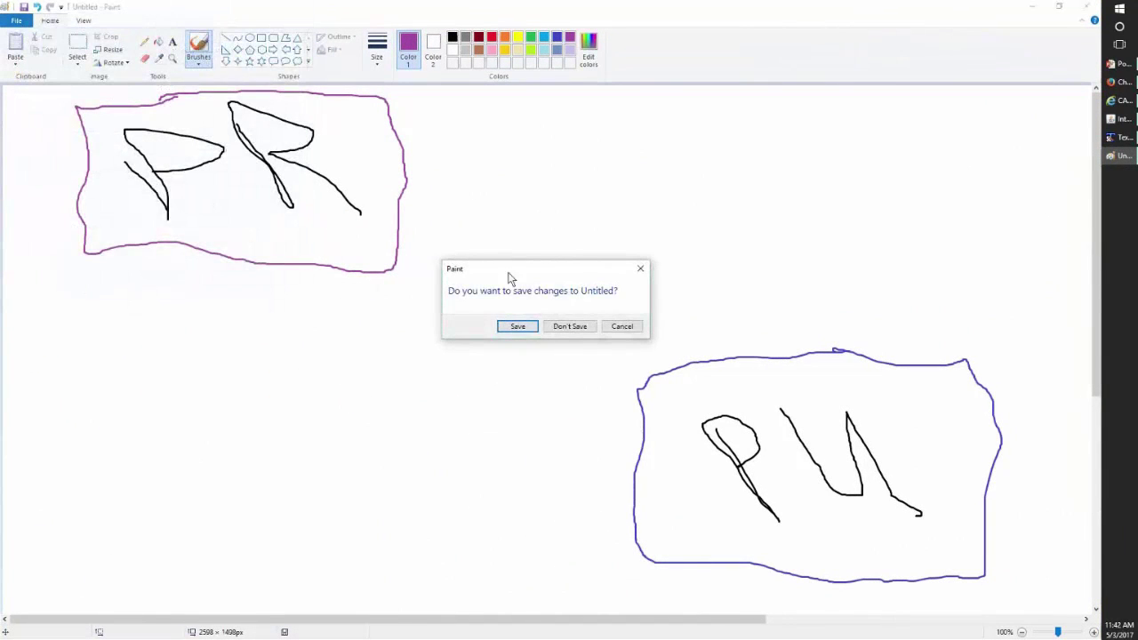
{"action": "left_click", "coordinate": [564, 326]}
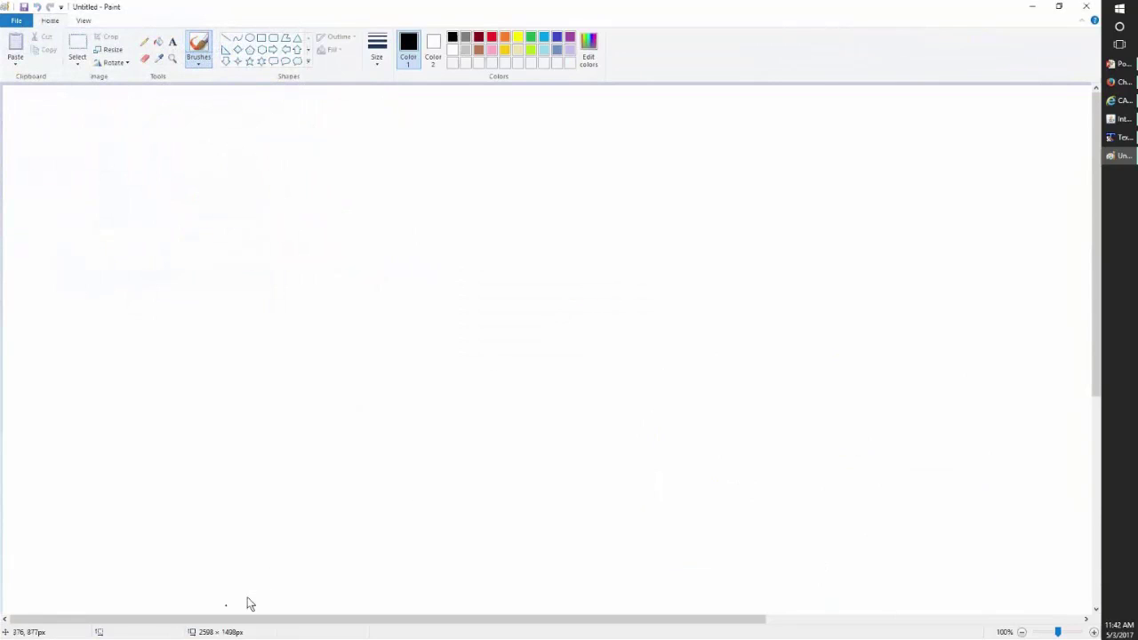
- Draw a rising black price curve and undo the stray pointer strokes
{"action": "mouse_move", "coordinate": [176, 583]}
{"action": "left_mouse_down"}
{"action": "mouse_move", "coordinate": [310, 503]}
{"action": "mouse_move", "coordinate": [437, 389]}
{"action": "mouse_move", "coordinate": [573, 312]}
{"action": "mouse_move", "coordinate": [718, 193]}
{"action": "mouse_move", "coordinate": [848, 120]}
{"action": "left_mouse_up"}
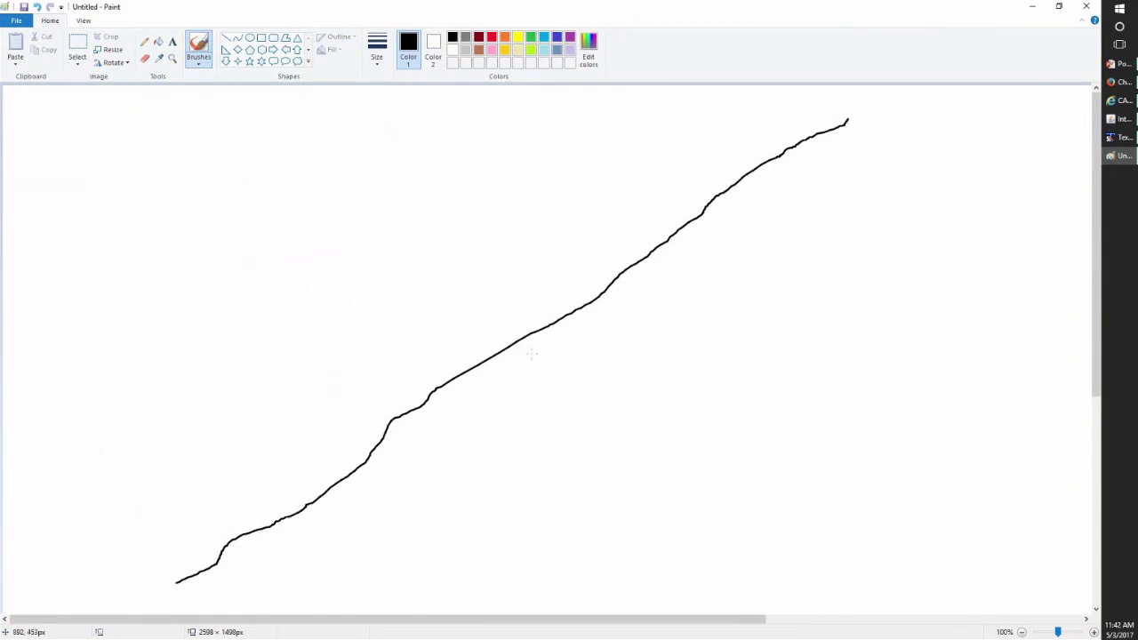
{"action": "mouse_move", "coordinate": [523, 357]}
{"action": "left_mouse_down"}
{"action": "mouse_move", "coordinate": [620, 354]}
{"action": "mouse_move", "coordinate": [623, 295]}
{"action": "mouse_move", "coordinate": [632, 301]}
{"action": "mouse_move", "coordinate": [625, 289]}
{"action": "mouse_move", "coordinate": [613, 295]}
{"action": "left_mouse_up"}
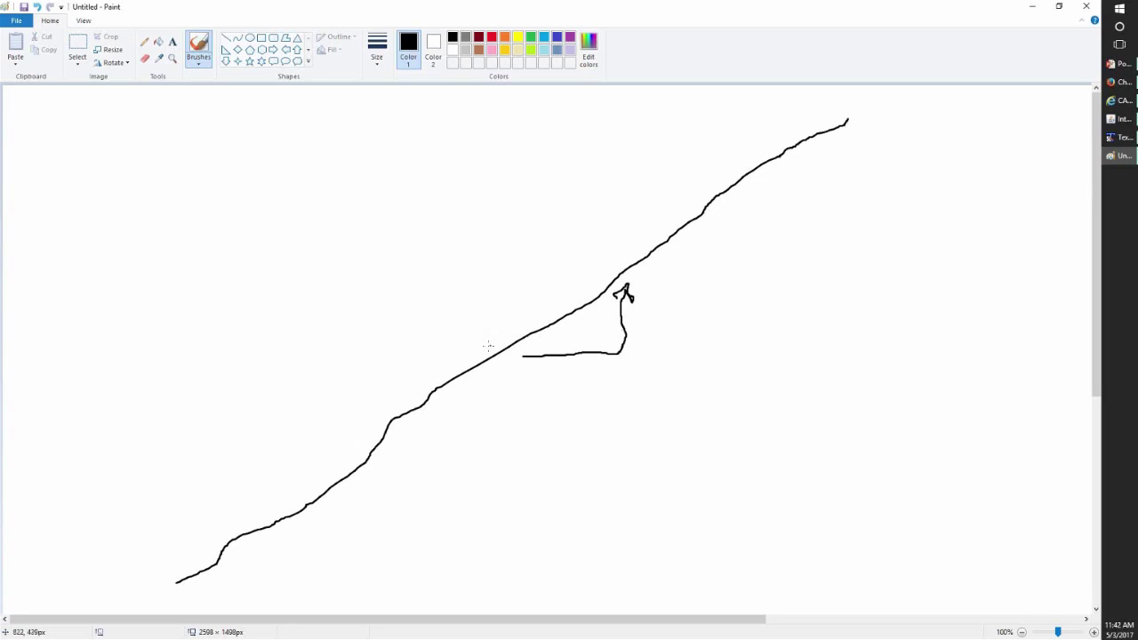
{"action": "mouse_move", "coordinate": [489, 346]}
{"action": "left_mouse_down"}
{"action": "mouse_move", "coordinate": [360, 348]}
{"action": "mouse_move", "coordinate": [351, 402]}
{"action": "mouse_move", "coordinate": [381, 401]}
{"action": "mouse_move", "coordinate": [351, 418]}
{"action": "mouse_move", "coordinate": [324, 400]}
{"action": "left_mouse_up"}
{"action": "key", "text": "ctrl+z"}
{"action": "key", "text": "ctrl+z"}
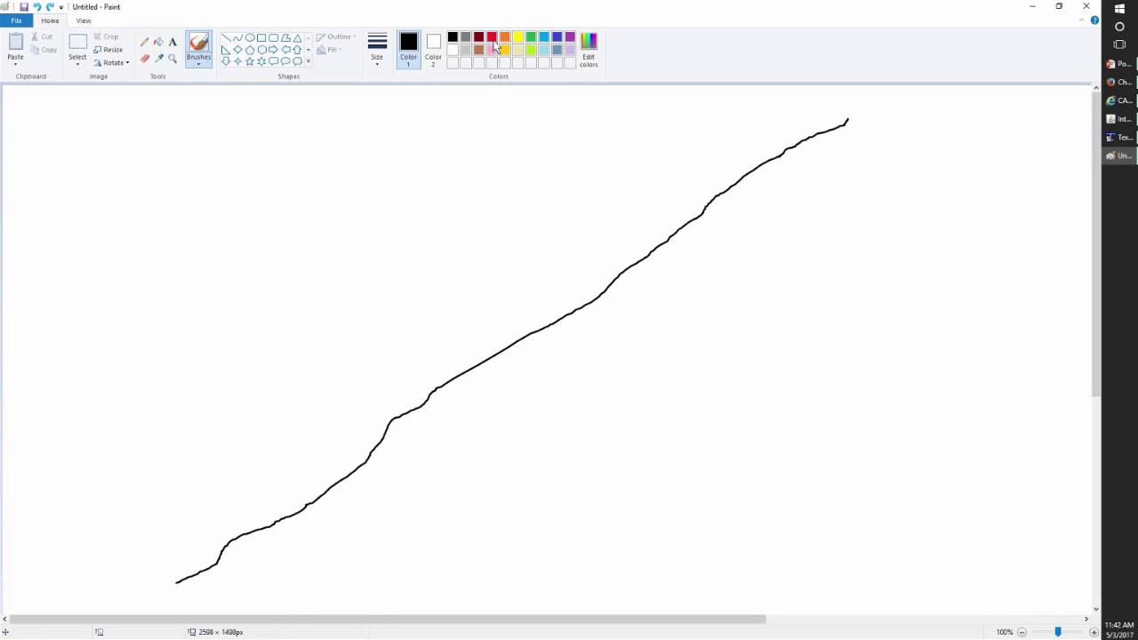
- Draw a red line running parallel above the black curve up to the top
{"action": "left_click", "coordinate": [491, 37]}
{"action": "left_click_drag", "start_coordinate": [111, 571], "coordinate": [587, 214]}
{"action": "left_click_drag", "start_coordinate": [681, 156], "coordinate": [783, 94]}
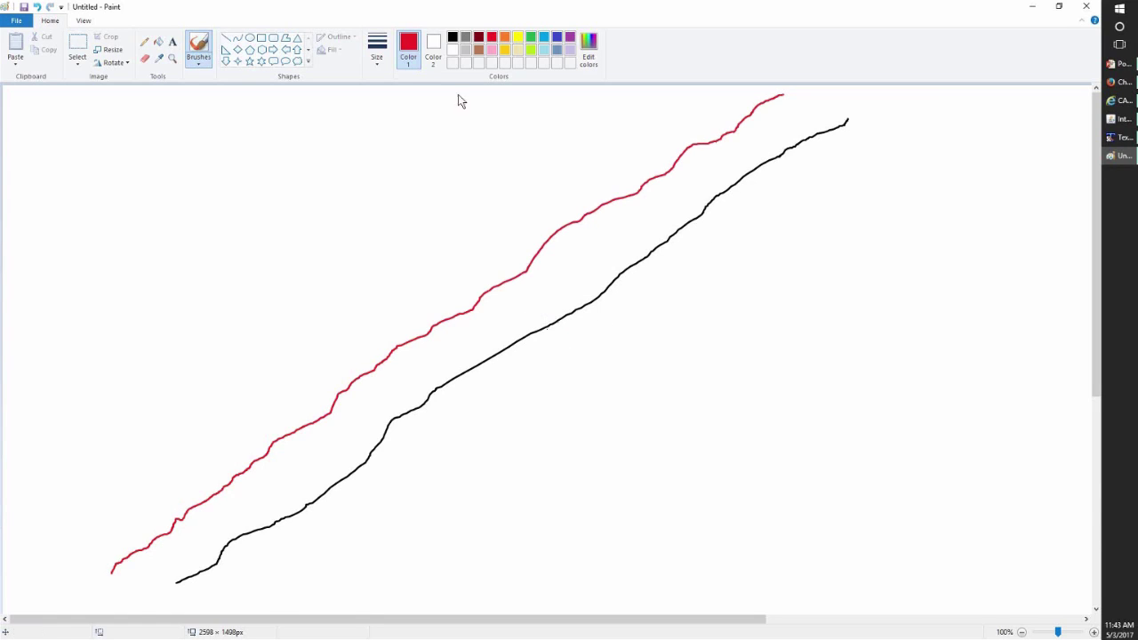
{"action": "left_click", "coordinate": [557, 37]}
- Draw an indigo arrow between the curves and a red horizontal line, then undo it
{"action": "mouse_move", "coordinate": [524, 333]}
{"action": "left_mouse_down"}
{"action": "mouse_move", "coordinate": [441, 329]}
{"action": "mouse_move", "coordinate": [458, 336]}
{"action": "left_mouse_up"}
{"action": "left_click", "coordinate": [495, 38]}
{"action": "left_click_drag", "start_coordinate": [555, 231], "coordinate": [943, 258]}
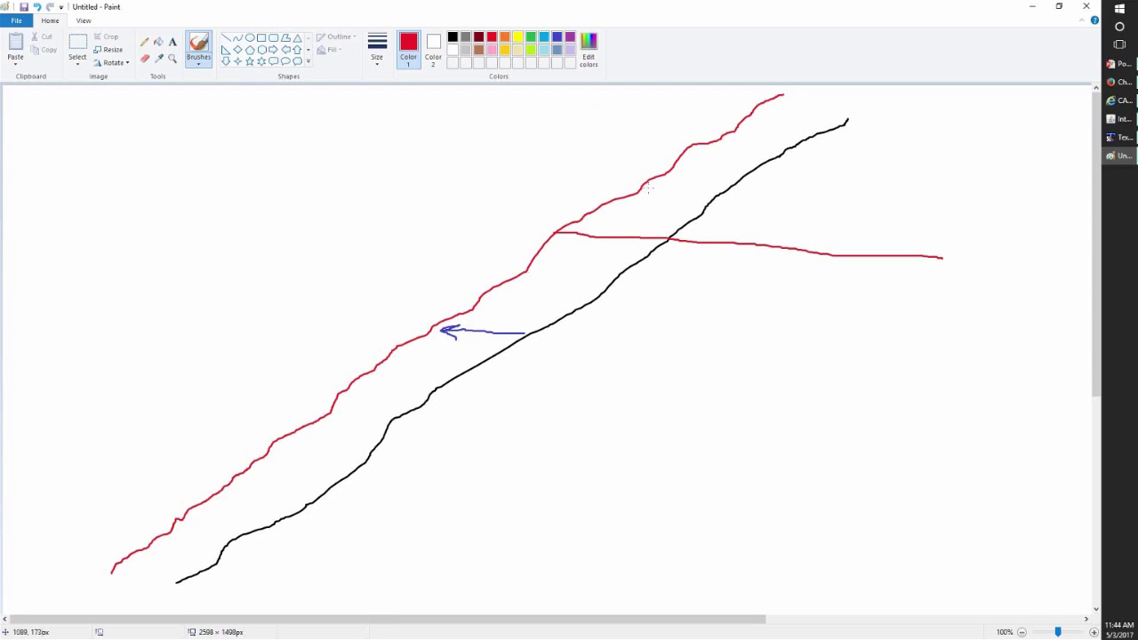
{"action": "key", "text": "ctrl+z"}
{"action": "key", "text": "ctrl+z"}
{"action": "key", "text": "ctrl+z"}
{"action": "key", "text": "ctrl+z"}
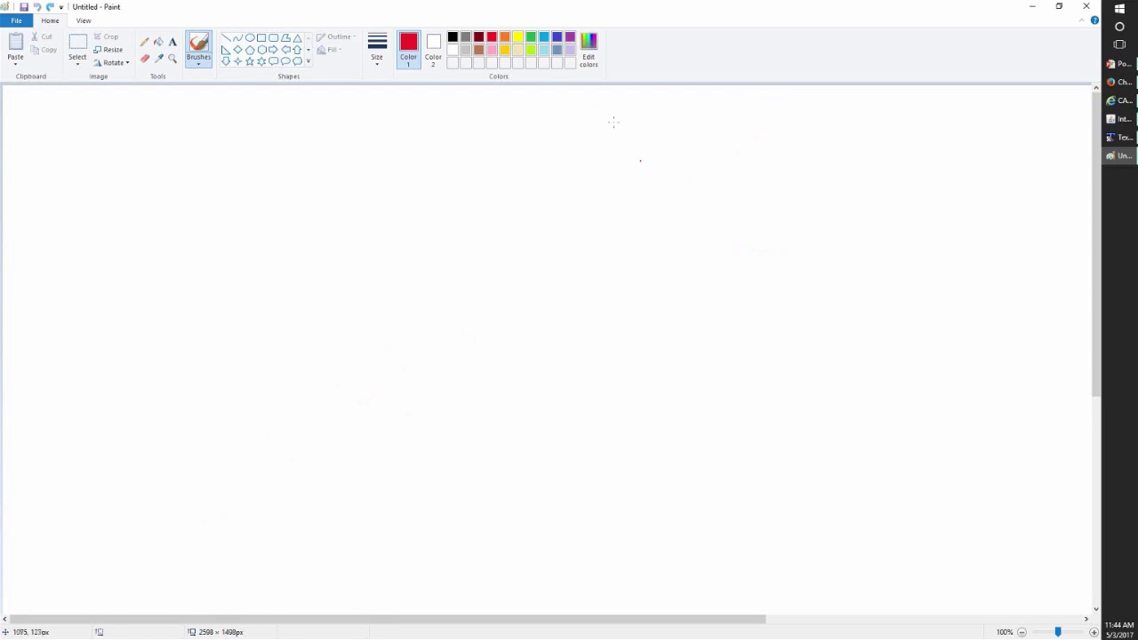
- Draw a flat-then-rising black curve plus red and light-blue outlined shapes above it
{"action": "left_click", "coordinate": [452, 37]}
{"action": "mouse_move", "coordinate": [103, 530]}
{"action": "left_mouse_down"}
{"action": "mouse_move", "coordinate": [423, 539]}
{"action": "mouse_move", "coordinate": [781, 166]}
{"action": "left_mouse_up"}
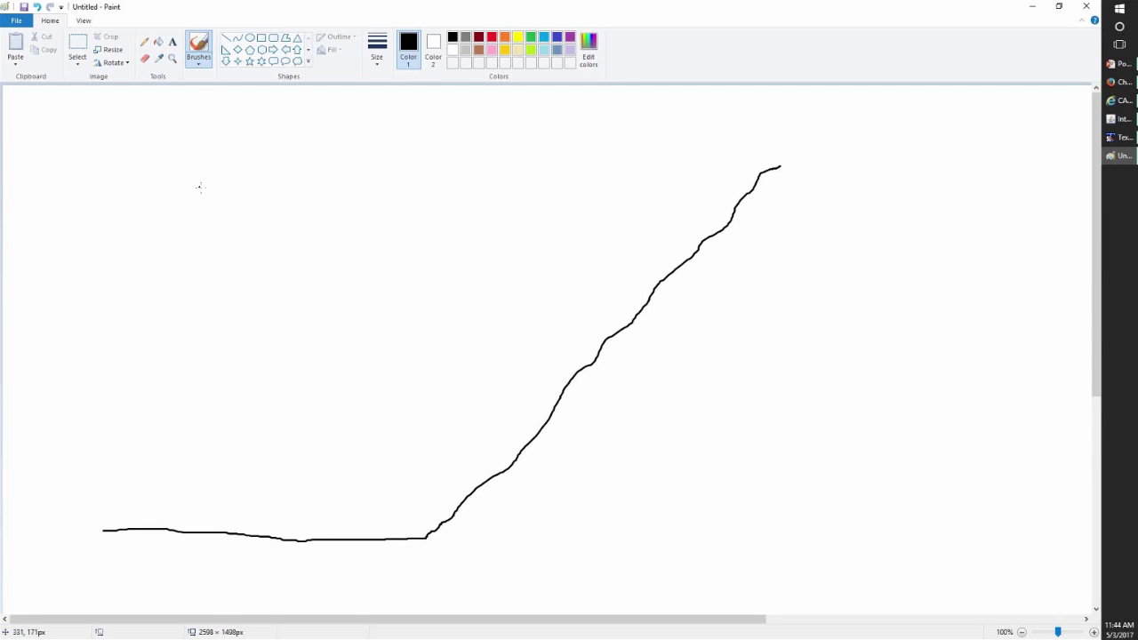
{"action": "left_click", "coordinate": [492, 38]}
{"action": "mouse_move", "coordinate": [133, 187]}
{"action": "left_mouse_down"}
{"action": "mouse_move", "coordinate": [235, 199]}
{"action": "mouse_move", "coordinate": [220, 215]}
{"action": "mouse_move", "coordinate": [138, 203]}
{"action": "mouse_move", "coordinate": [132, 187]}
{"action": "left_mouse_up"}
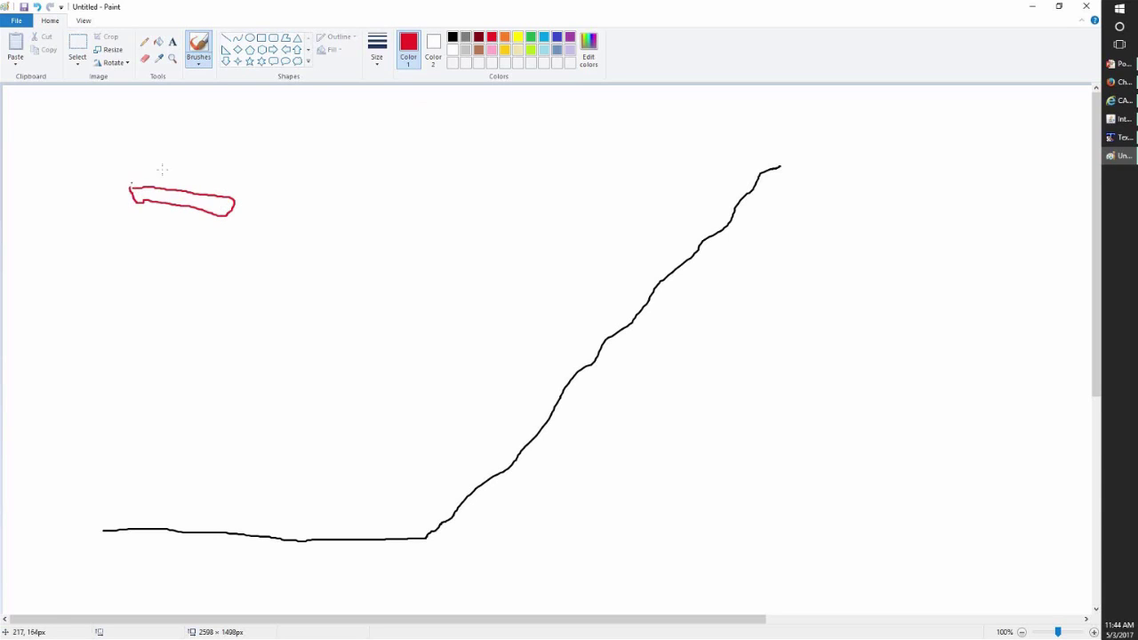
{"action": "left_click", "coordinate": [544, 37]}
{"action": "mouse_move", "coordinate": [294, 194]}
{"action": "left_mouse_down"}
{"action": "mouse_move", "coordinate": [299, 210]}
{"action": "mouse_move", "coordinate": [361, 218]}
{"action": "mouse_move", "coordinate": [362, 197]}
{"action": "mouse_move", "coordinate": [295, 194]}
{"action": "left_mouse_up"}
{"action": "left_click", "coordinate": [531, 39]}
- In black, add '+', '=' and 'P' around the shapes and a gentler baseline curve
{"action": "left_click", "coordinate": [453, 38]}
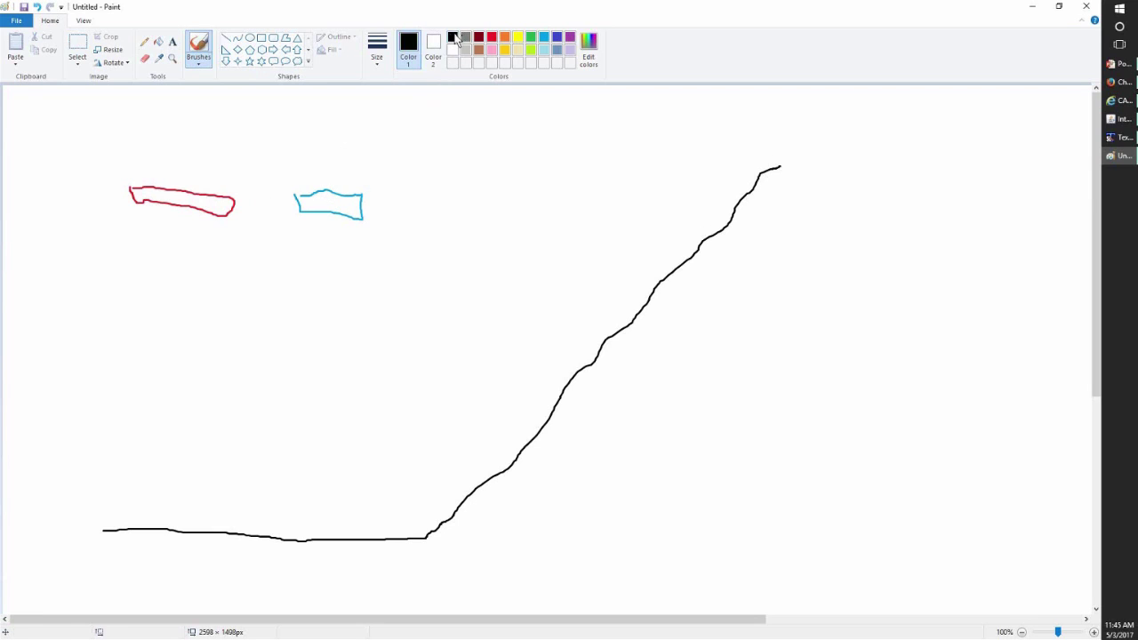
{"action": "mouse_move", "coordinate": [261, 182]}
{"action": "left_mouse_down"}
{"action": "mouse_move", "coordinate": [265, 214]}
{"action": "mouse_move", "coordinate": [258, 203]}
{"action": "mouse_move", "coordinate": [272, 202]}
{"action": "left_mouse_up"}
{"action": "left_click_drag", "start_coordinate": [402, 202], "coordinate": [429, 195]}
{"action": "left_click_drag", "start_coordinate": [464, 161], "coordinate": [480, 247]}
{"action": "mouse_move", "coordinate": [468, 160]}
{"action": "left_mouse_down"}
{"action": "mouse_move", "coordinate": [508, 178]}
{"action": "mouse_move", "coordinate": [474, 187]}
{"action": "left_mouse_up"}
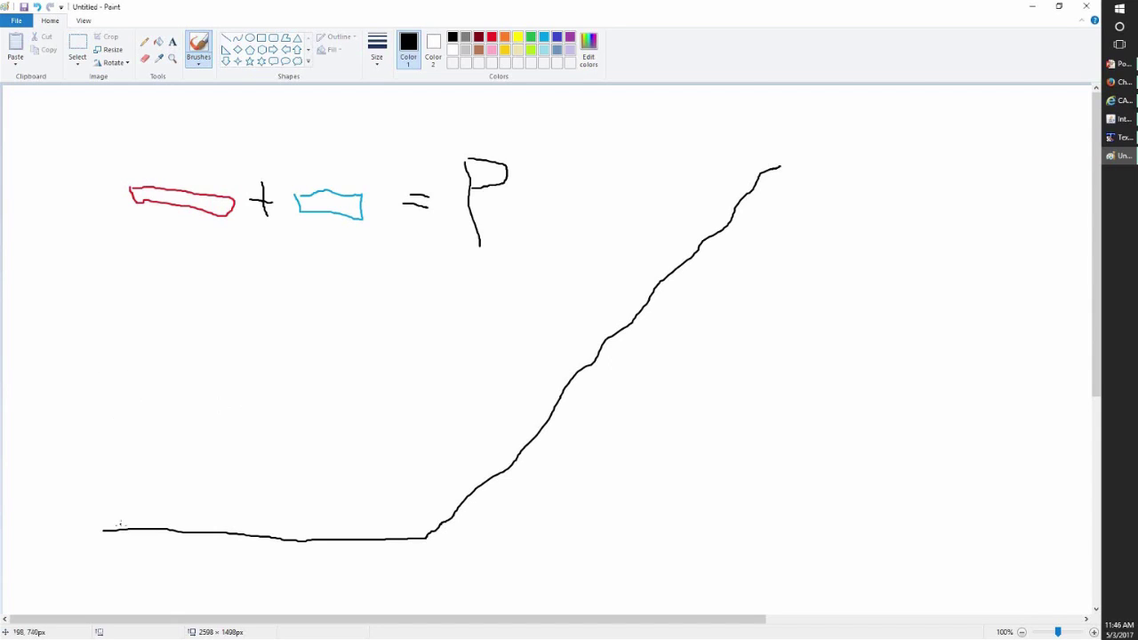
{"action": "mouse_move", "coordinate": [127, 525]}
{"action": "left_mouse_down"}
{"action": "mouse_move", "coordinate": [230, 516]}
{"action": "mouse_move", "coordinate": [451, 456]}
{"action": "mouse_move", "coordinate": [594, 360]}
{"action": "mouse_move", "coordinate": [605, 324]}
{"action": "mouse_move", "coordinate": [601, 356]}
{"action": "mouse_move", "coordinate": [624, 324]}
{"action": "mouse_move", "coordinate": [612, 322]}
{"action": "left_mouse_up"}
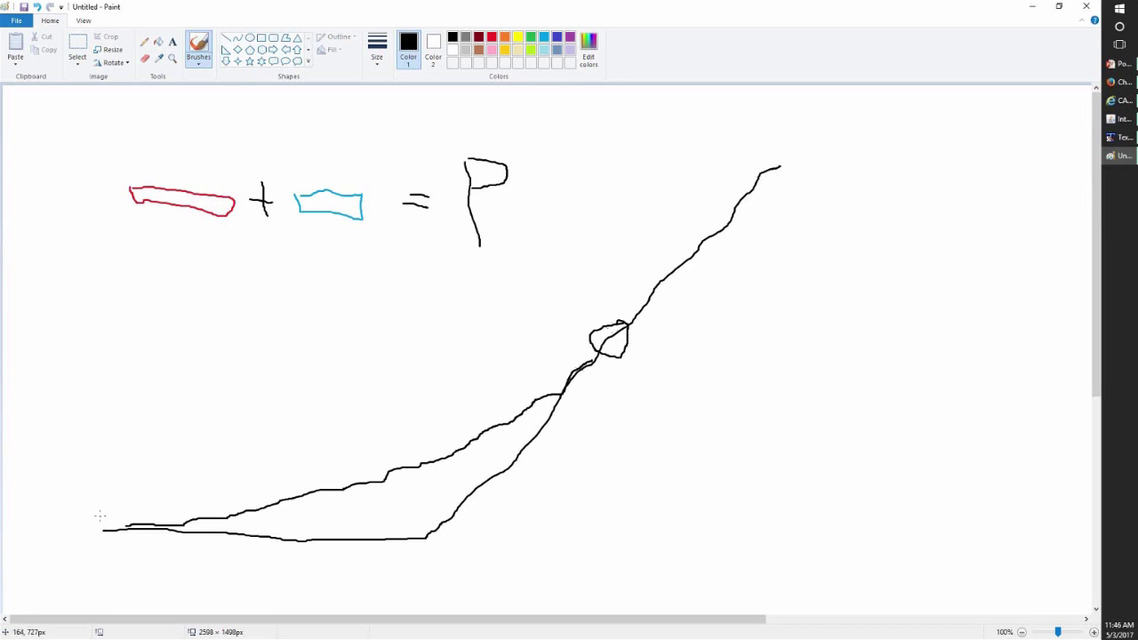
{"action": "mouse_move", "coordinate": [99, 516]}
{"action": "left_mouse_down"}
{"action": "mouse_move", "coordinate": [97, 528]}
{"action": "mouse_move", "coordinate": [128, 545]}
{"action": "mouse_move", "coordinate": [100, 511]}
{"action": "mouse_move", "coordinate": [107, 523]}
{"action": "left_mouse_up"}
{"action": "left_click_drag", "start_coordinate": [424, 518], "coordinate": [423, 568]}
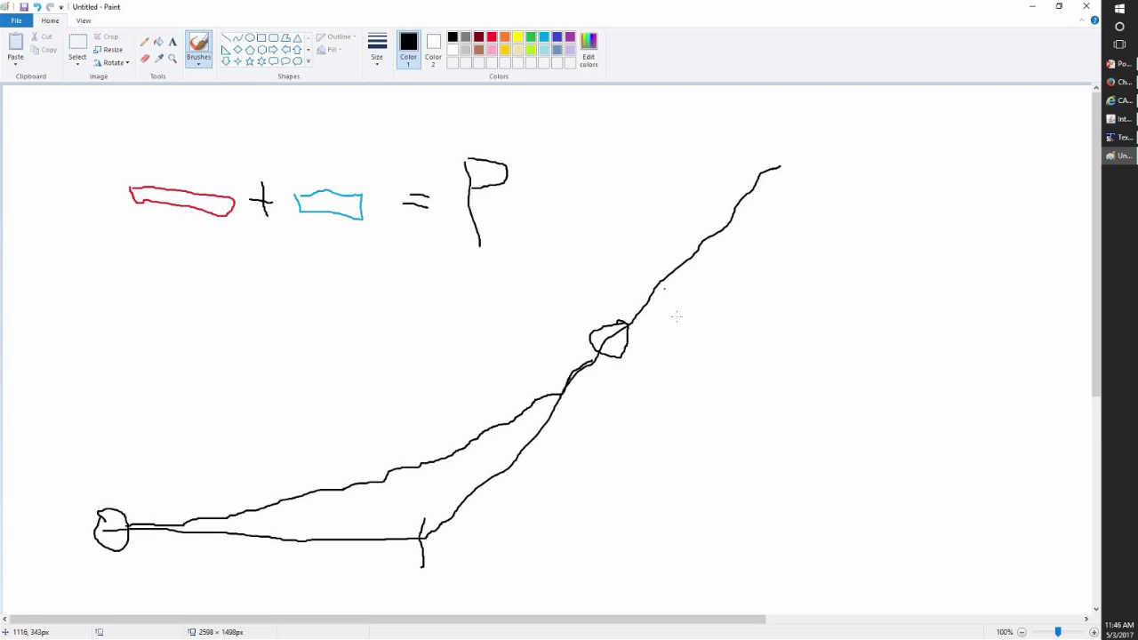
{"action": "mouse_move", "coordinate": [834, 522]}
{"action": "left_mouse_down"}
{"action": "mouse_move", "coordinate": [807, 520]}
{"action": "mouse_move", "coordinate": [813, 576]}
{"action": "mouse_move", "coordinate": [829, 573]}
{"action": "mouse_move", "coordinate": [858, 527]}
{"action": "mouse_move", "coordinate": [865, 558]}
{"action": "mouse_move", "coordinate": [877, 548]}
{"action": "mouse_move", "coordinate": [900, 564]}
{"action": "left_mouse_up"}
{"action": "left_click_drag", "start_coordinate": [886, 526], "coordinate": [911, 529]}
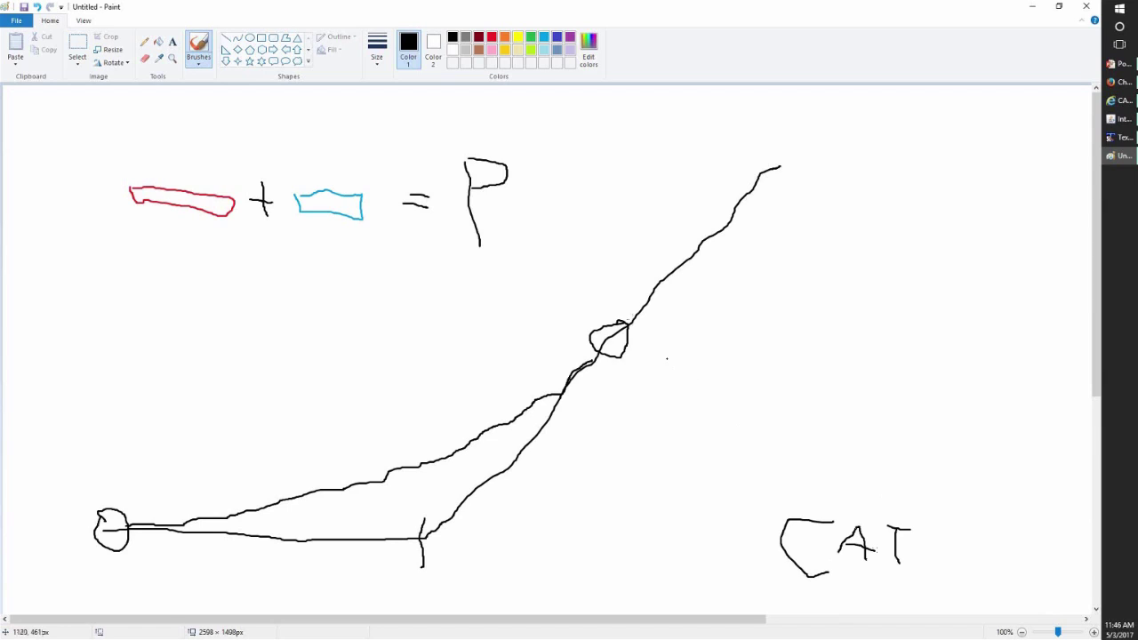
- Circle the intersection of the two black curves with a small green loop
{"action": "left_click", "coordinate": [531, 37]}
{"action": "mouse_move", "coordinate": [583, 356]}
{"action": "left_mouse_down"}
{"action": "mouse_move", "coordinate": [587, 374]}
{"action": "mouse_move", "coordinate": [576, 364]}
{"action": "left_mouse_up"}
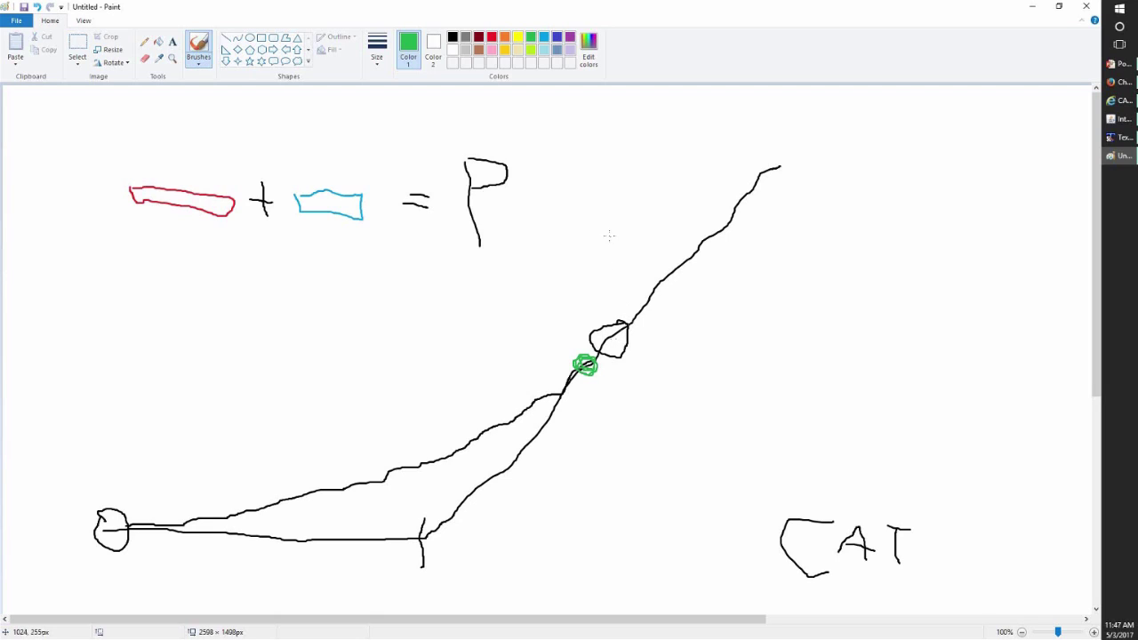
- Draw a green downward arrow pointing at the small black loop where the curves cross
{"action": "mouse_move", "coordinate": [617, 229]}
{"action": "left_mouse_down"}
{"action": "mouse_move", "coordinate": [613, 297]}
{"action": "mouse_move", "coordinate": [630, 287]}
{"action": "mouse_move", "coordinate": [614, 298]}
{"action": "mouse_move", "coordinate": [611, 287]}
{"action": "left_mouse_up"}
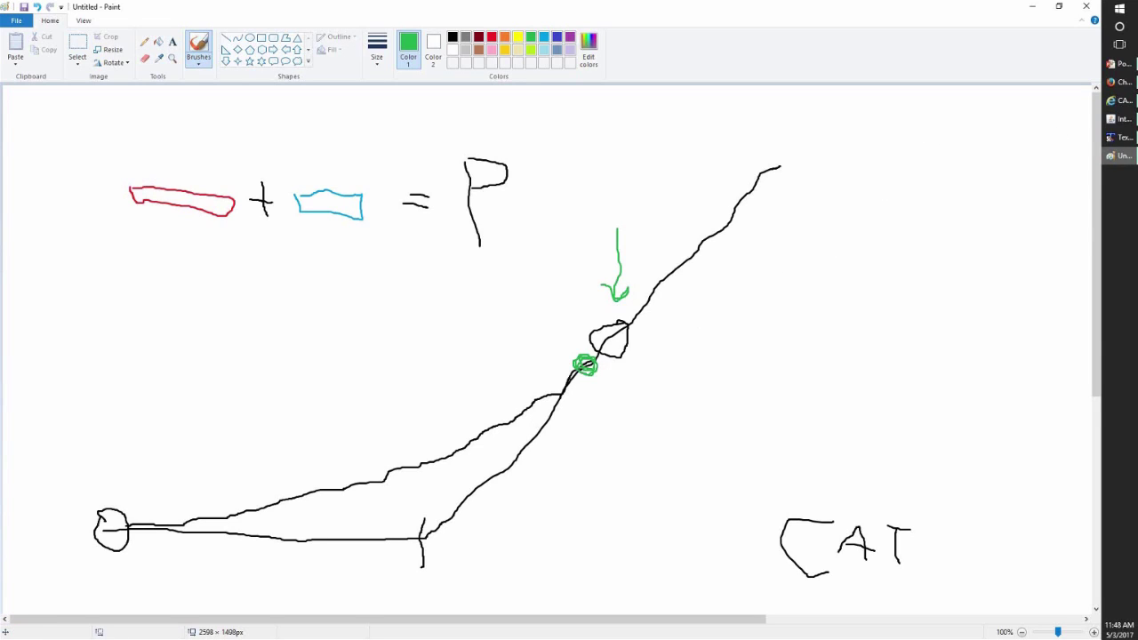
- Switch to the CAT point-and-figure chart browser window and open a new blank tab
{"action": "left_click", "coordinate": [1115, 83]}
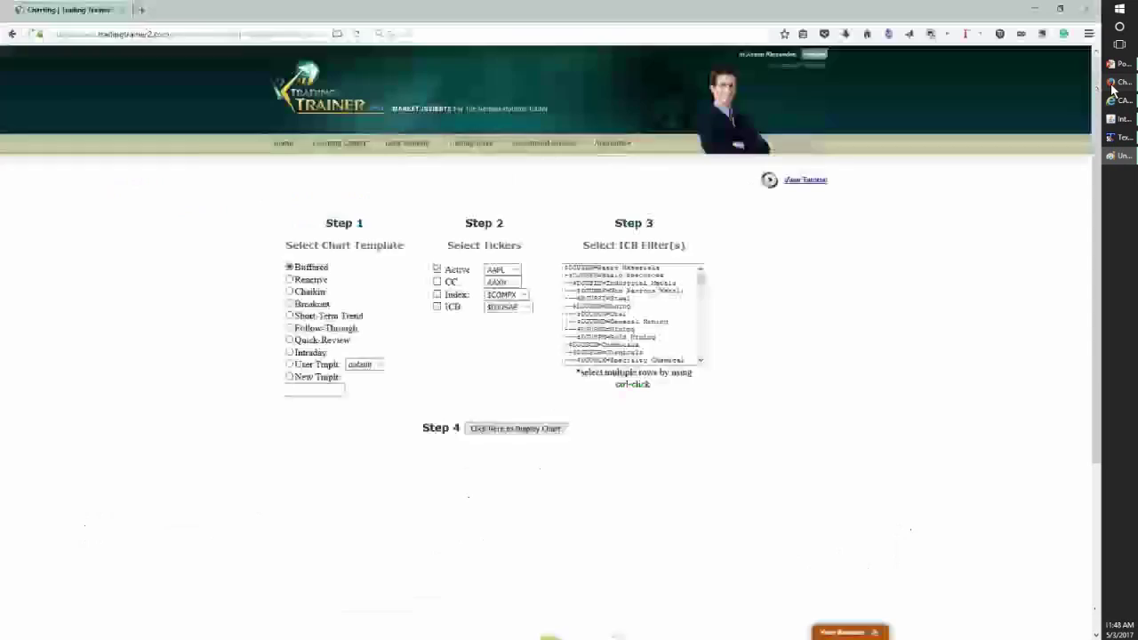
{"action": "left_click", "coordinate": [1116, 102]}
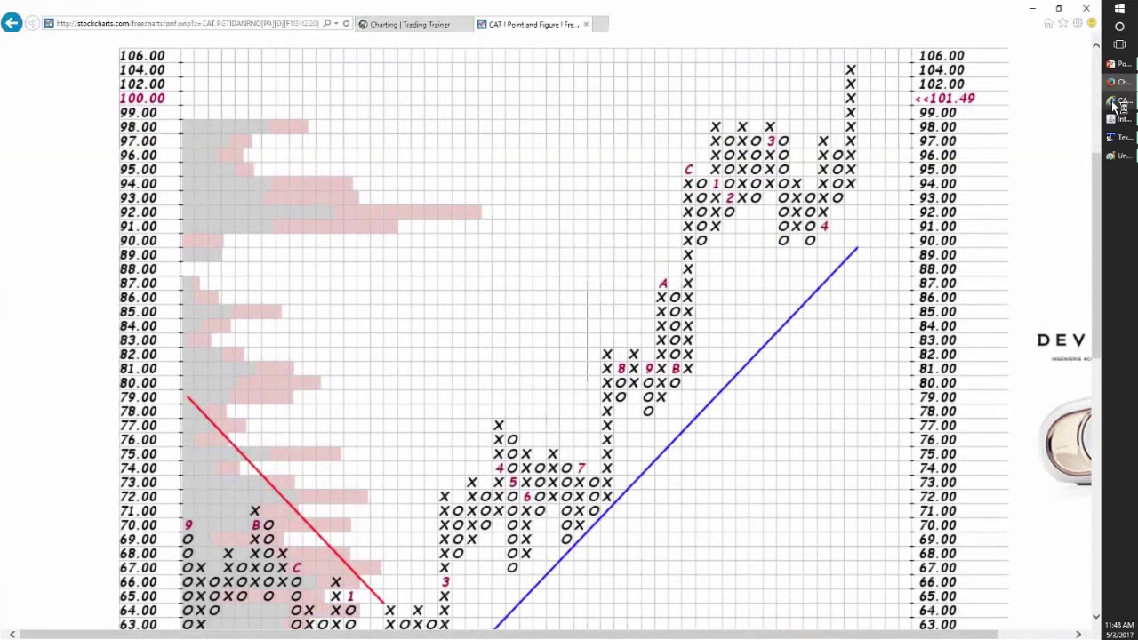
{"action": "left_click", "coordinate": [601, 25]}
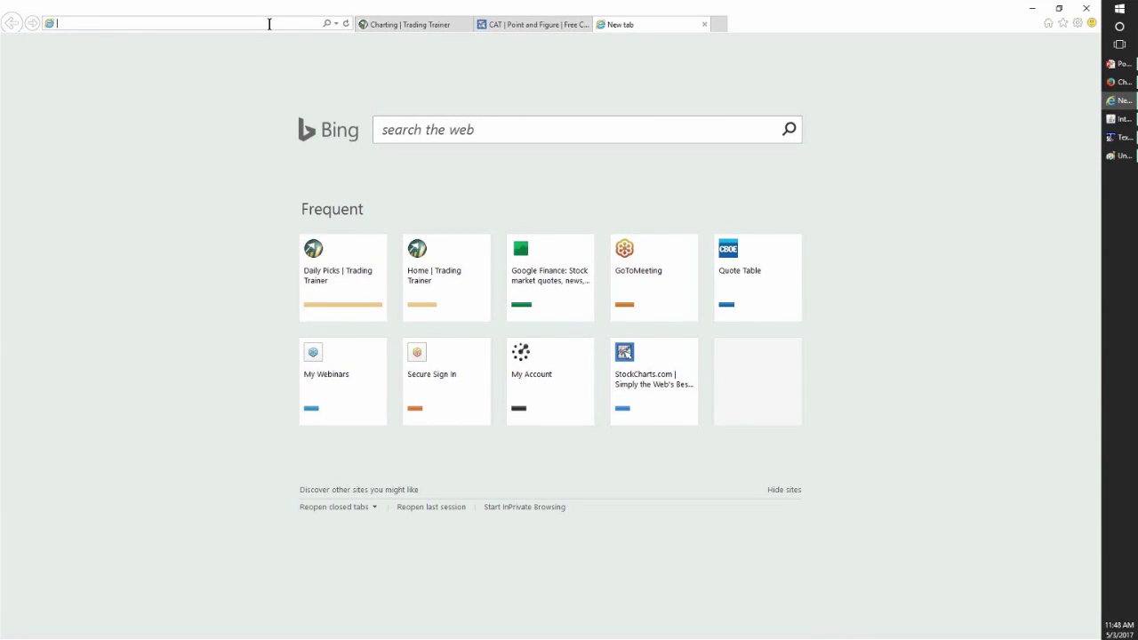
- Load the CBOE website and go to the Quotes & Data Delayed Quotes page
{"action": "type", "text": "cboe"}
{"action": "key", "text": "Return"}
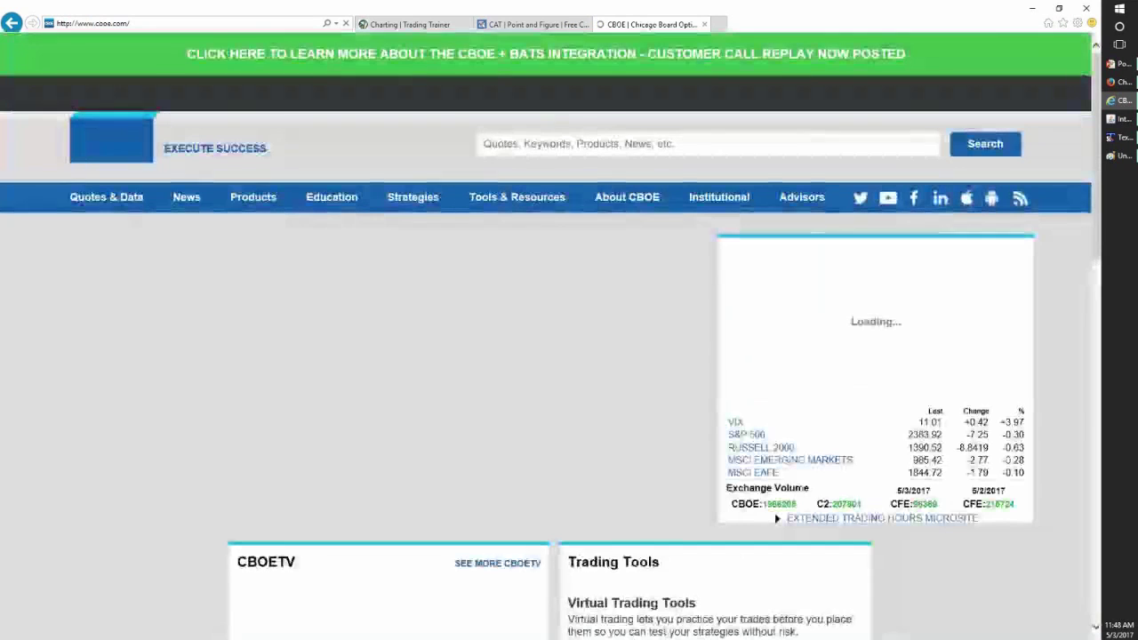
{"action": "left_click", "coordinate": [133, 203]}
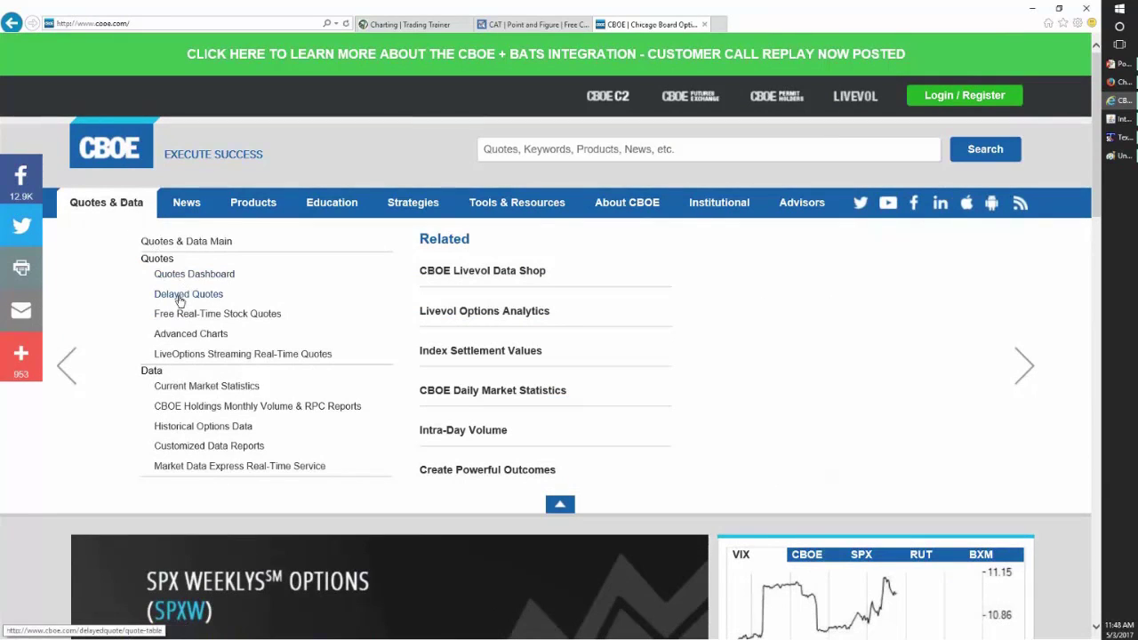
{"action": "left_click", "coordinate": [182, 298]}
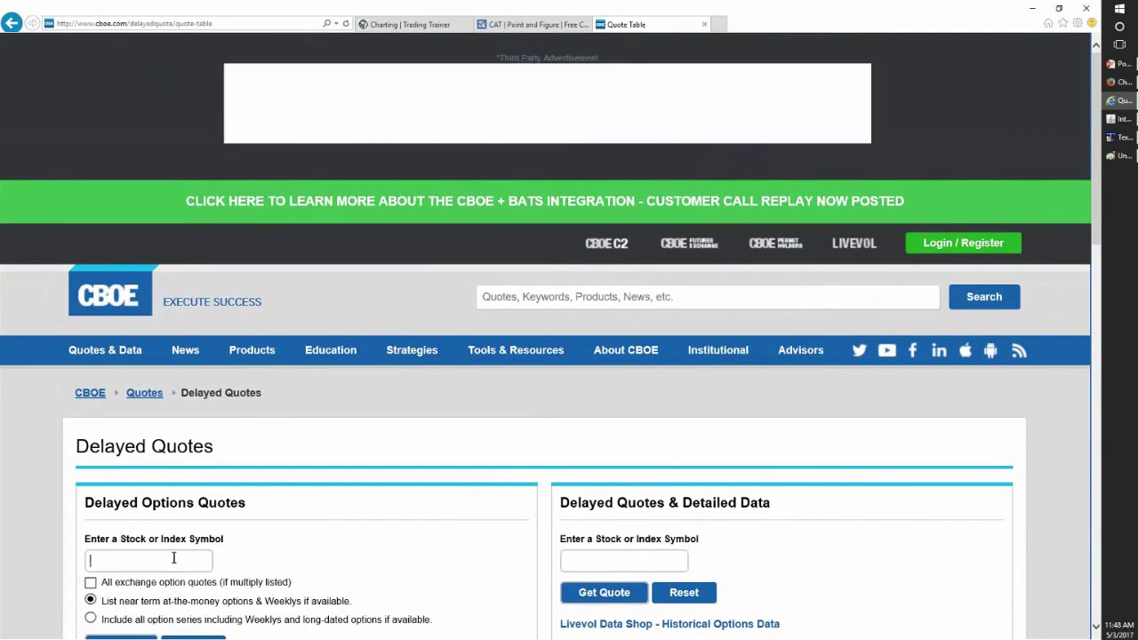
- Request CAT delayed option quotes with 'Include all option series' selected
{"action": "type", "text": "CAT"}
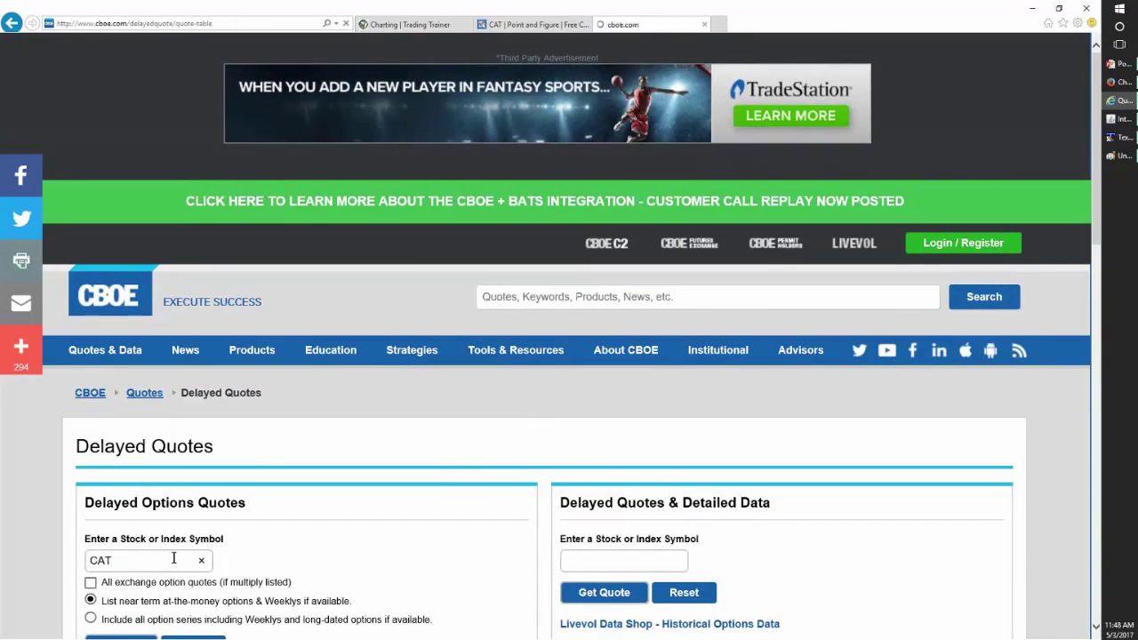
{"action": "key", "text": "Return"}
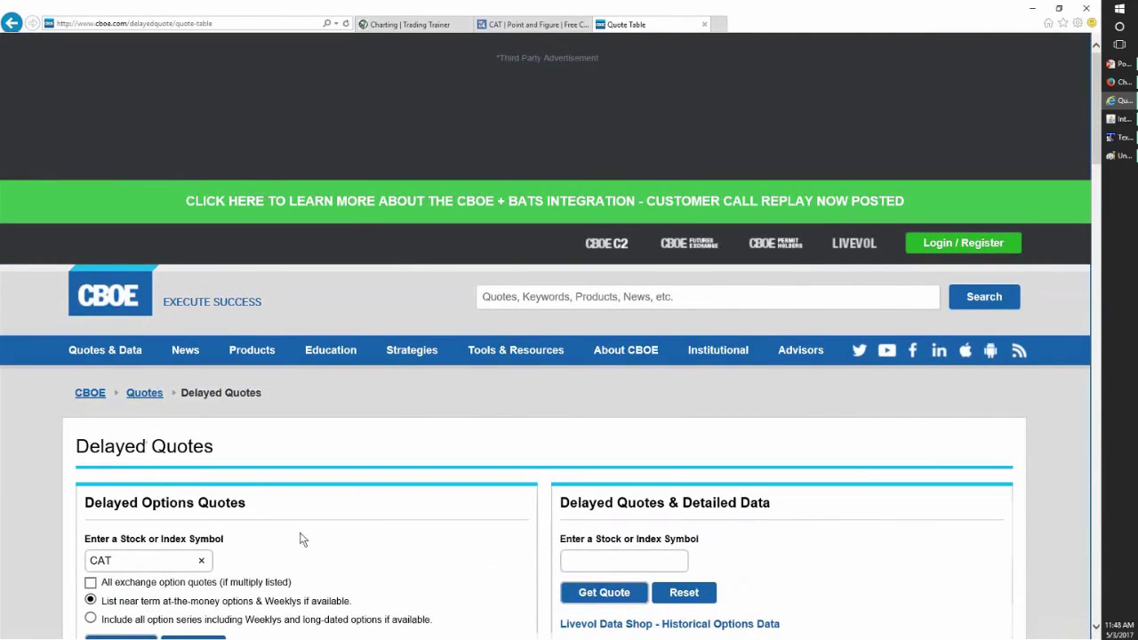
{"action": "scroll", "coordinate": [303, 512], "scroll_direction": "down", "scroll_amount": 4}
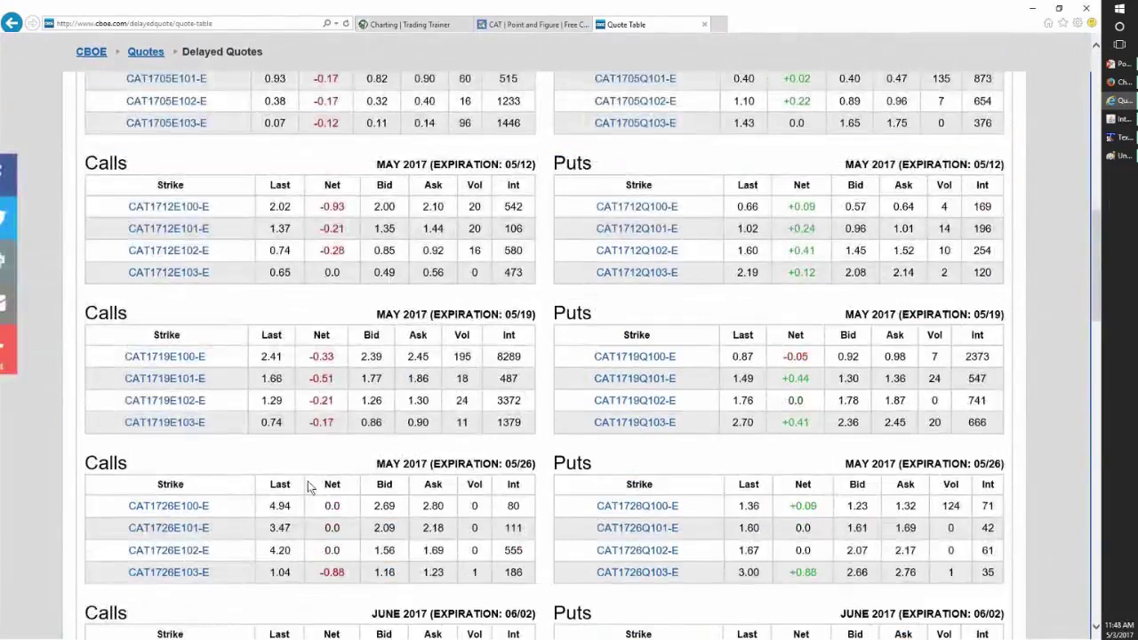
{"action": "scroll", "coordinate": [305, 485], "scroll_direction": "up", "scroll_amount": 6}
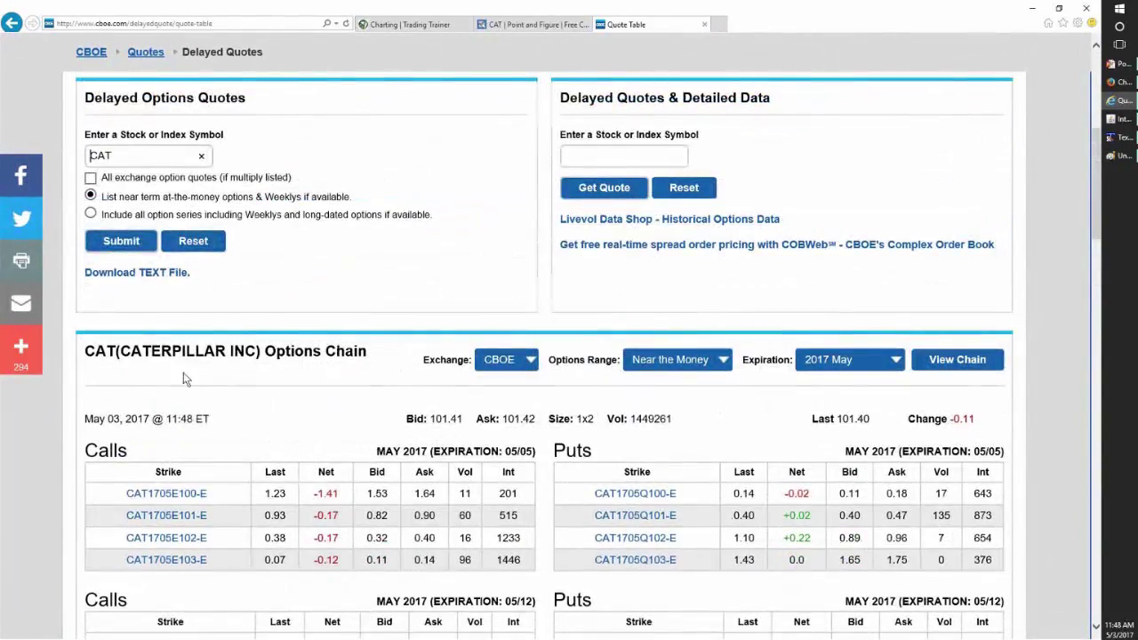
{"action": "left_click", "coordinate": [91, 215]}
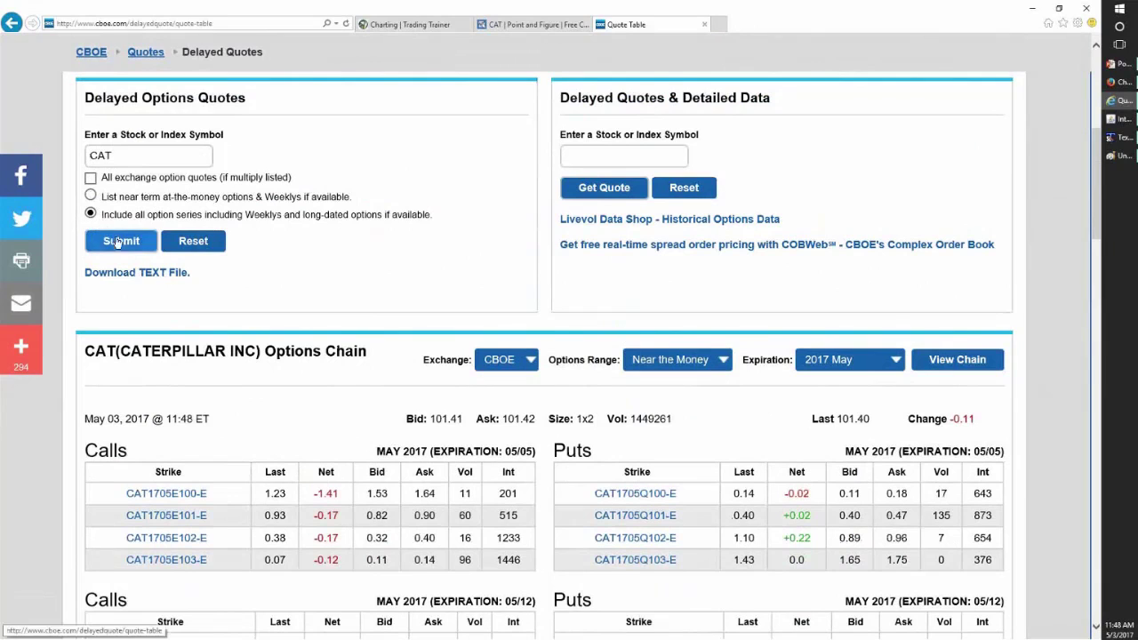
{"action": "left_click", "coordinate": [122, 243]}
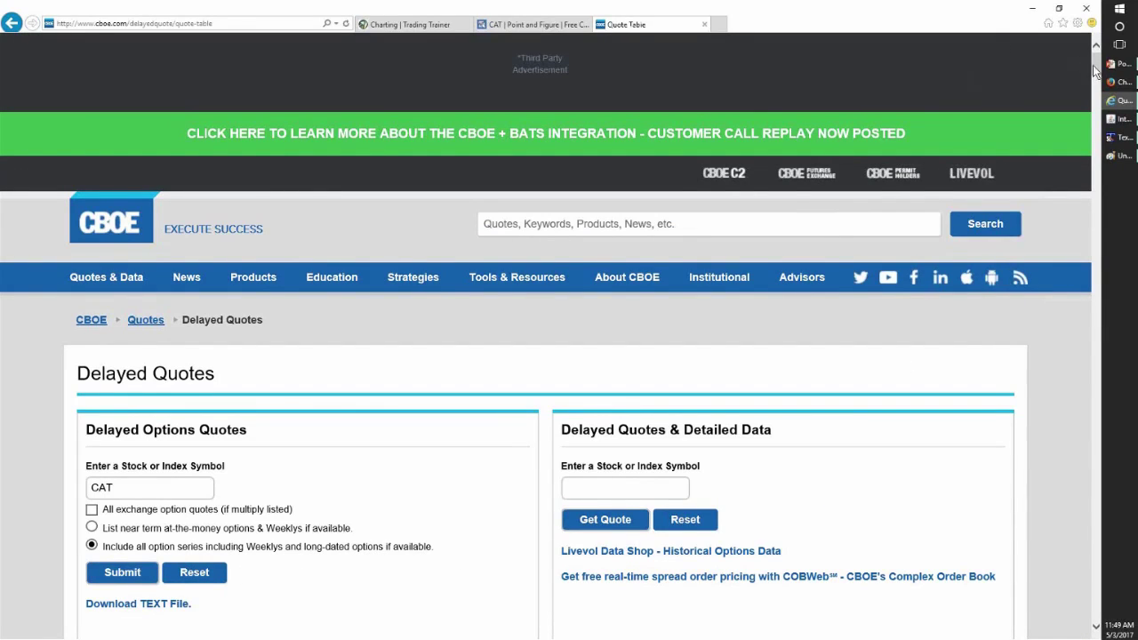
- Scroll through the CAT options chain to the 05/19 May 2017 Calls/Puts table
{"action": "left_click_drag", "start_coordinate": [1100, 71], "coordinate": [1096, 80]}
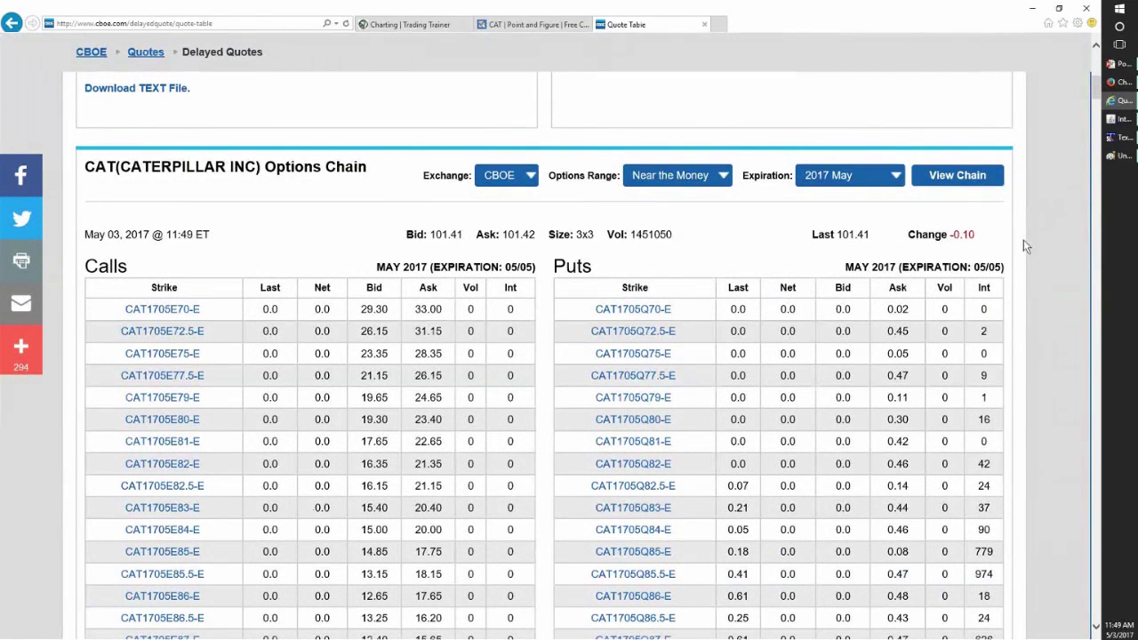
{"action": "scroll", "coordinate": [1021, 276], "scroll_direction": "down", "scroll_amount": 3}
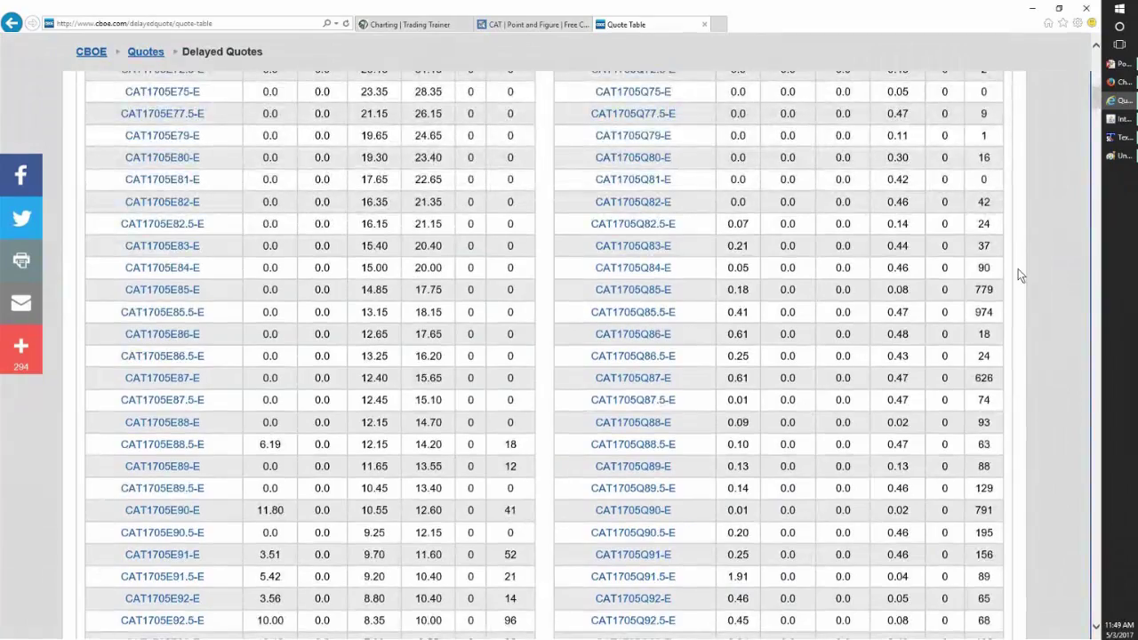
{"action": "scroll", "coordinate": [1021, 275], "scroll_direction": "down", "scroll_amount": 10}
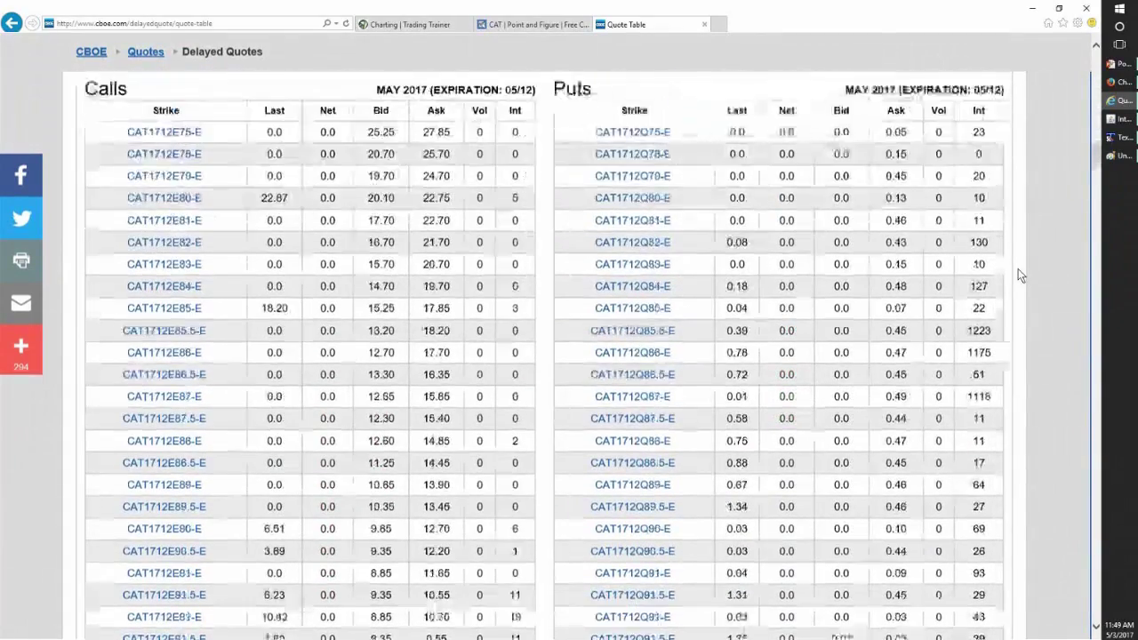
{"action": "scroll", "coordinate": [1018, 269], "scroll_direction": "down", "scroll_amount": 10}
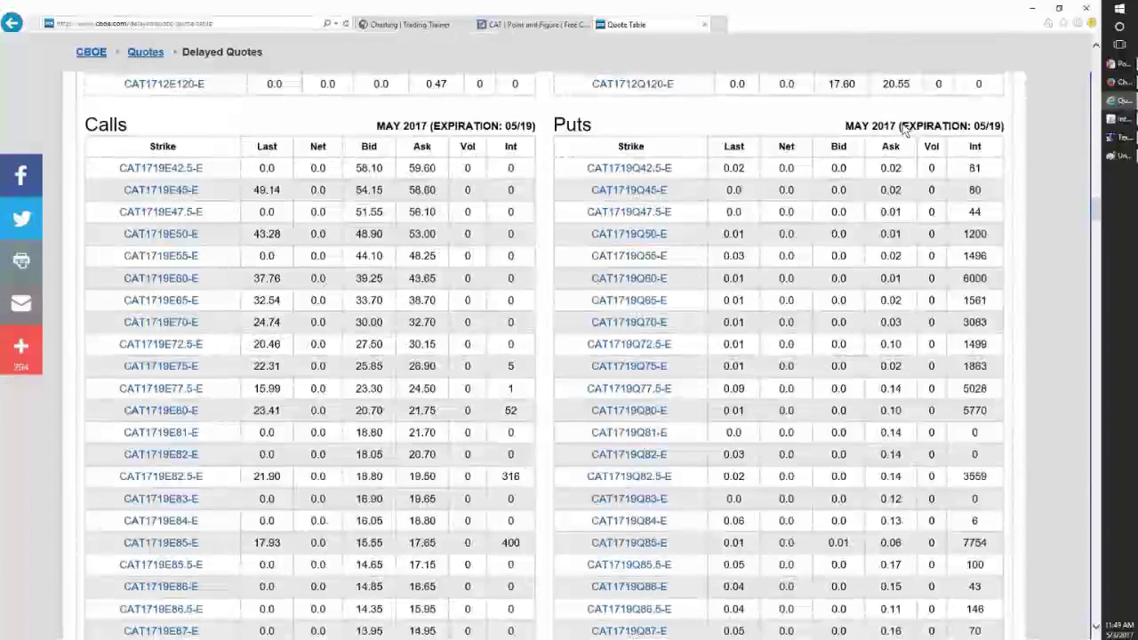
{"action": "scroll", "coordinate": [905, 130], "scroll_direction": "up", "scroll_amount": 4}
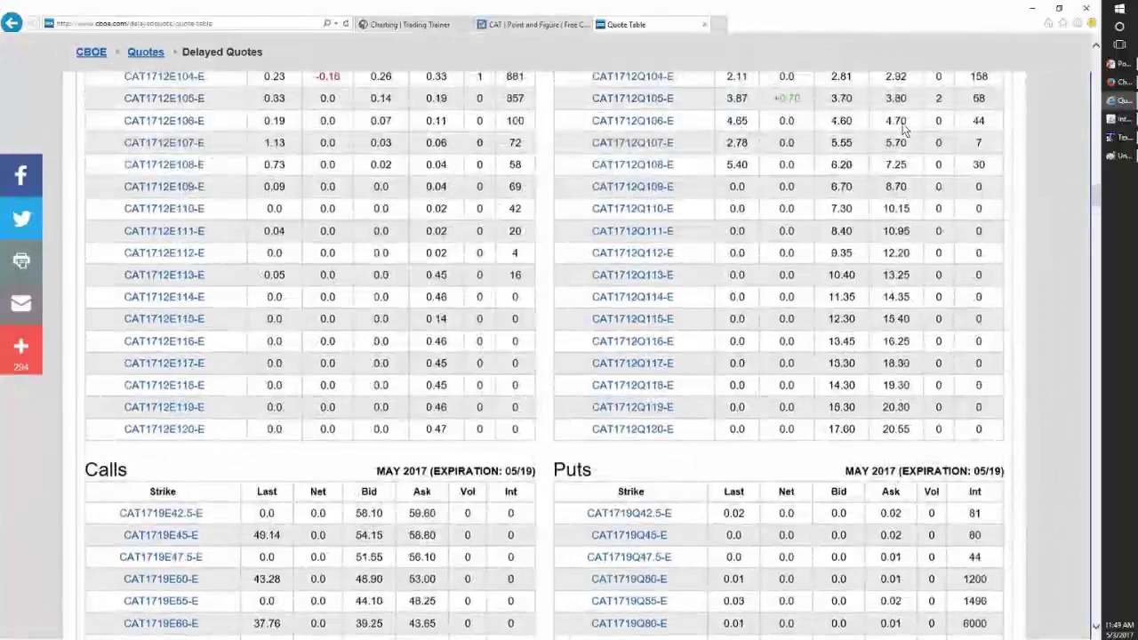
{"action": "scroll", "coordinate": [905, 130], "scroll_direction": "up", "scroll_amount": 8}
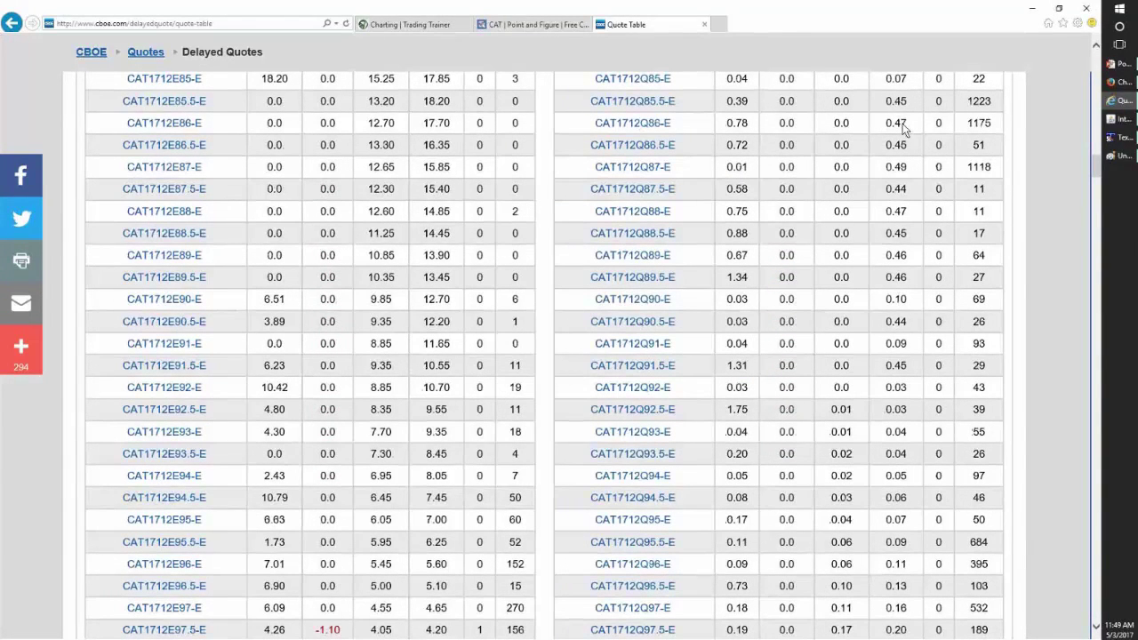
{"action": "scroll", "coordinate": [903, 129], "scroll_direction": "up", "scroll_amount": 1}
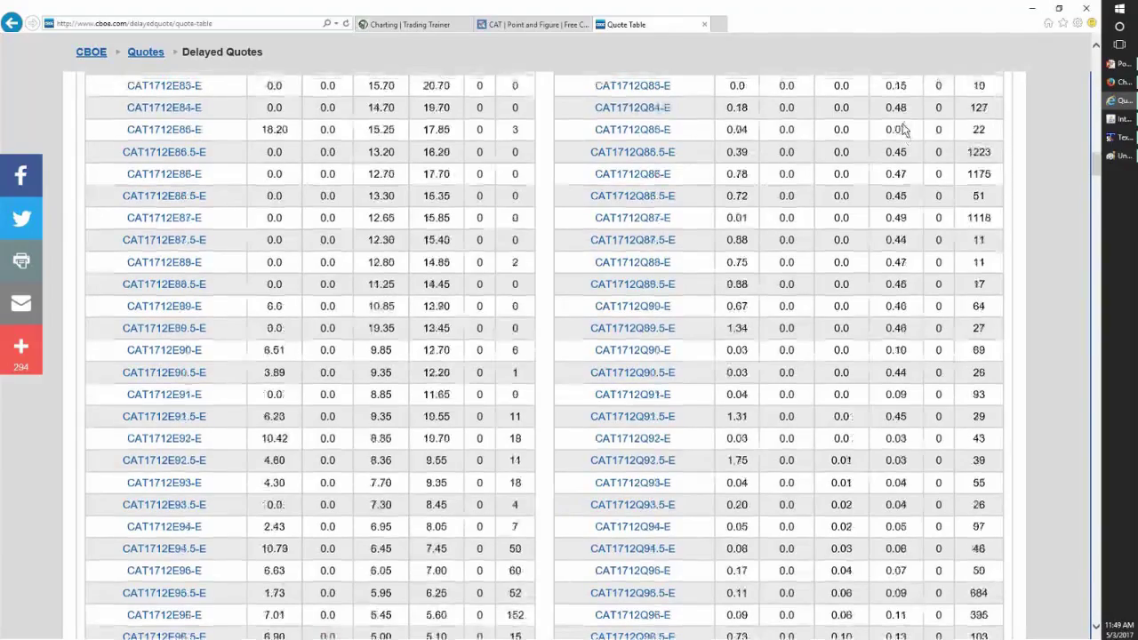
{"action": "scroll", "coordinate": [903, 129], "scroll_direction": "up", "scroll_amount": 5}
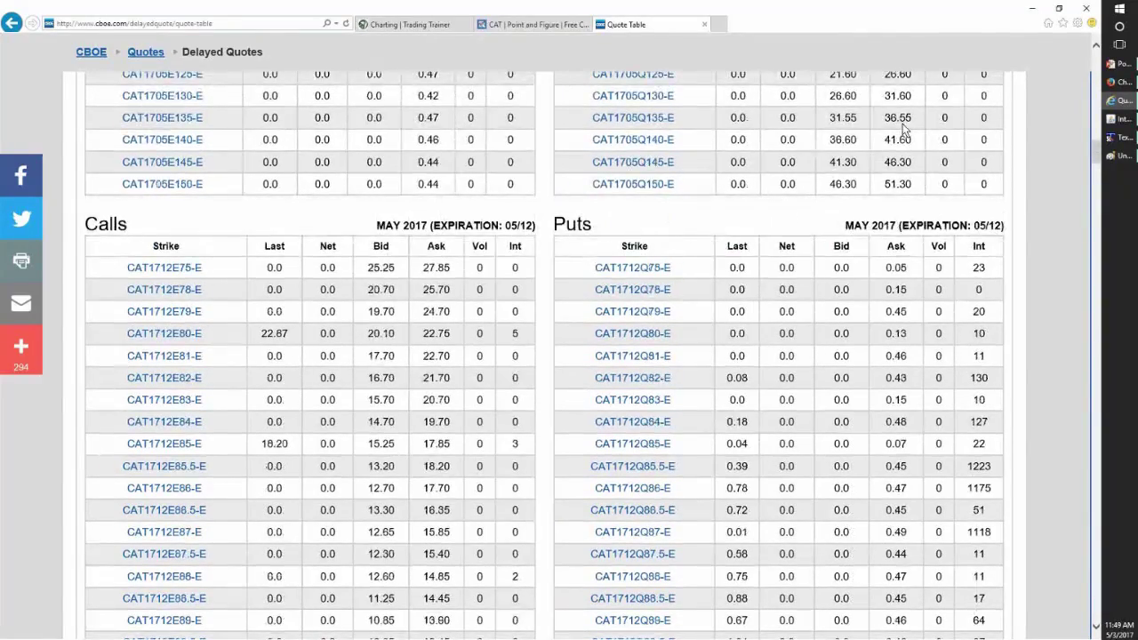
{"action": "scroll", "coordinate": [903, 129], "scroll_direction": "down", "scroll_amount": 12}
{"action": "scroll", "coordinate": [904, 129], "scroll_direction": "down", "scroll_amount": 4}
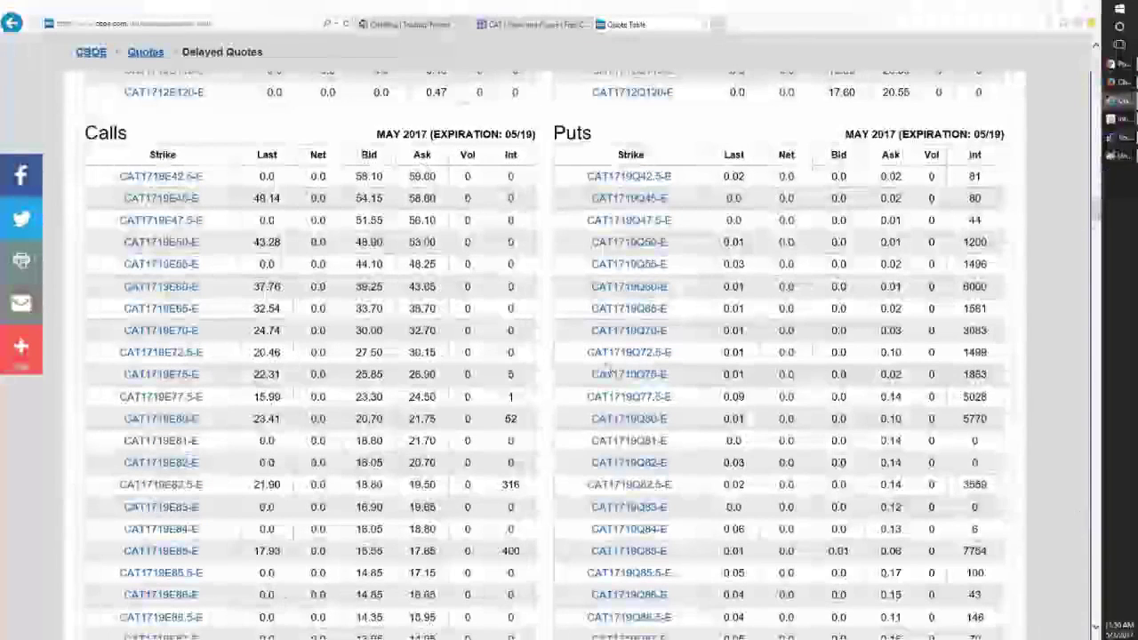
{"action": "scroll", "coordinate": [529, 338], "scroll_direction": "down", "scroll_amount": 1}
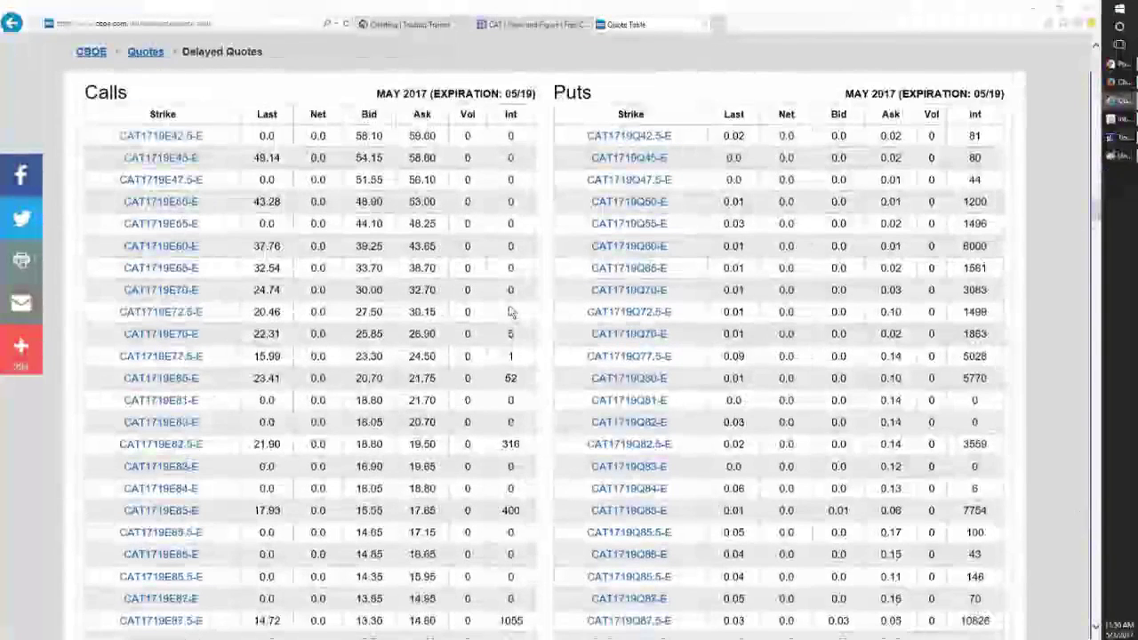
{"action": "scroll", "coordinate": [512, 312], "scroll_direction": "up", "scroll_amount": 1}
{"action": "scroll", "coordinate": [511, 311], "scroll_direction": "down", "scroll_amount": 2}
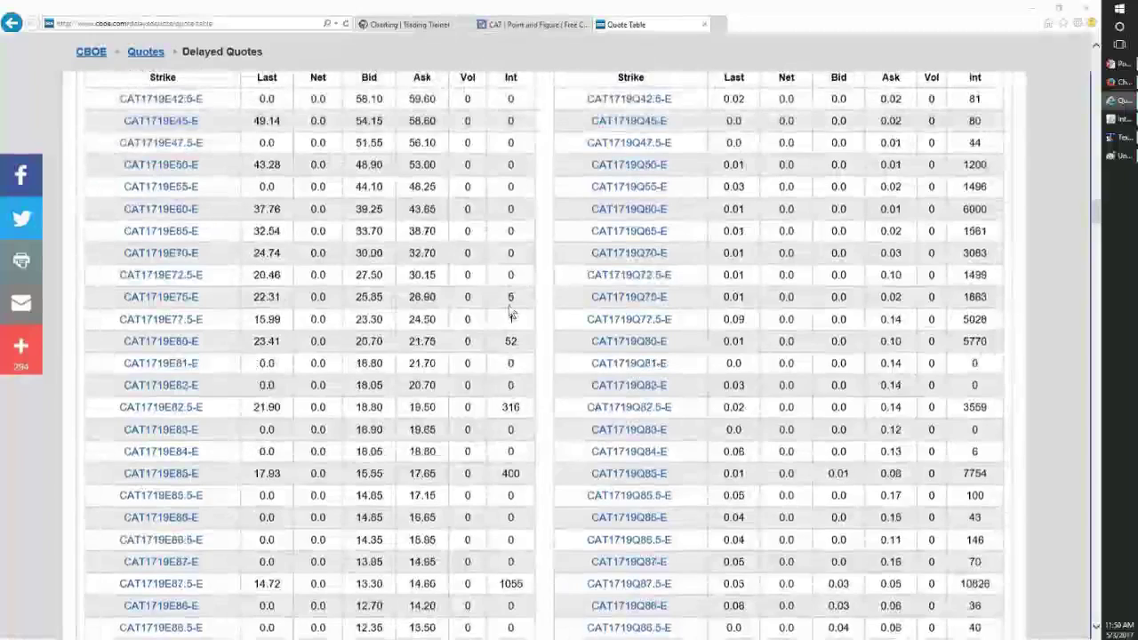
{"action": "scroll", "coordinate": [511, 310], "scroll_direction": "down", "scroll_amount": 4}
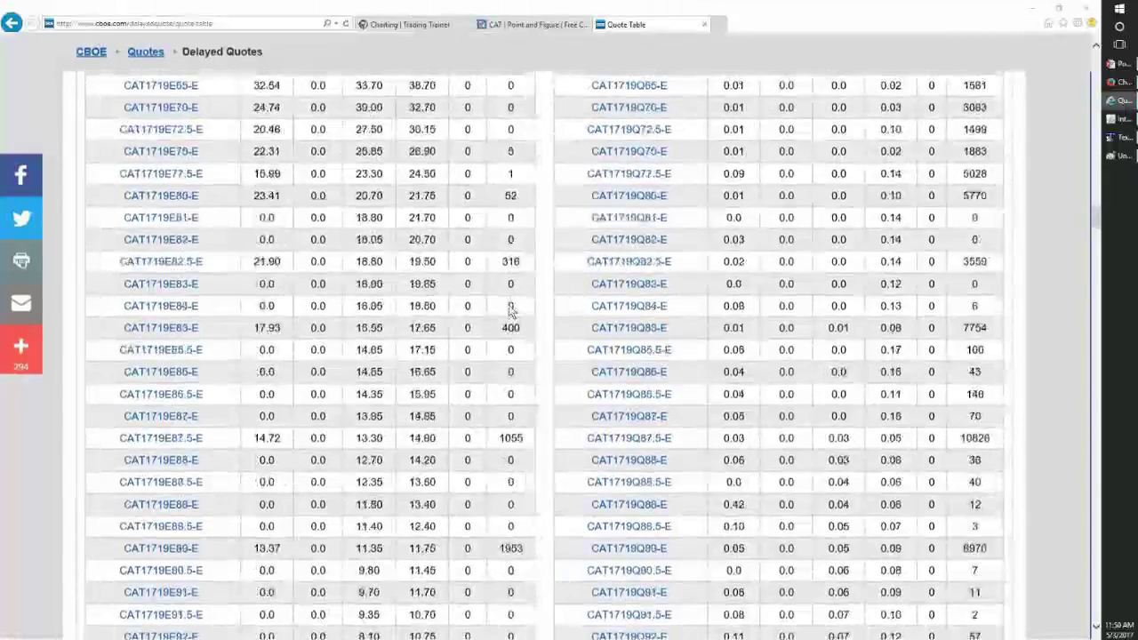
{"action": "scroll", "coordinate": [511, 309], "scroll_direction": "up", "scroll_amount": 4}
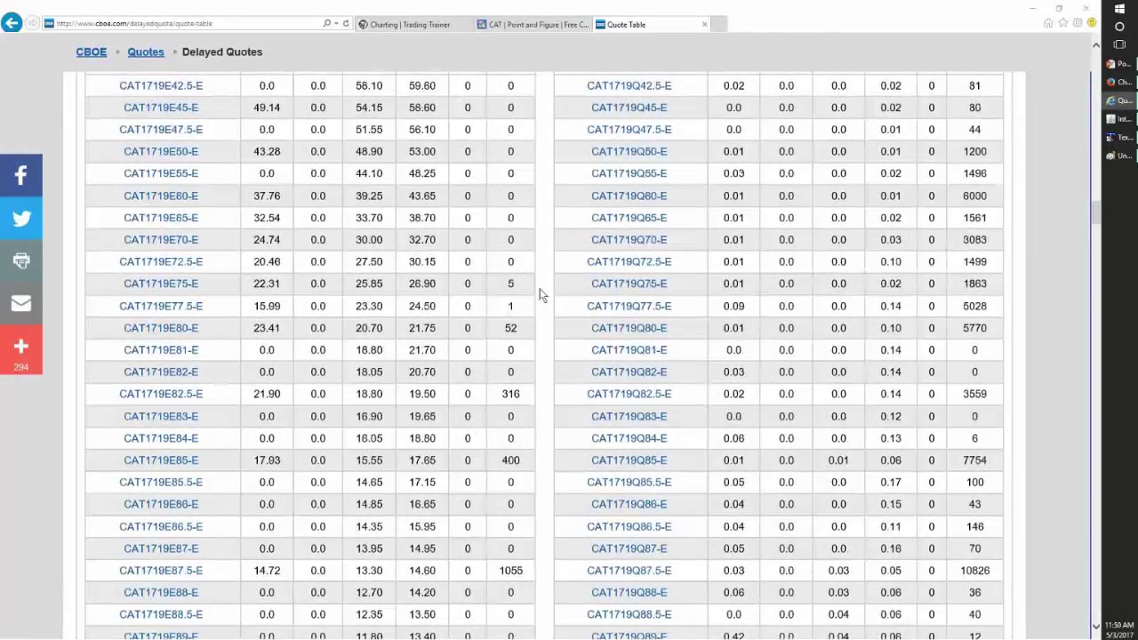
{"action": "scroll", "coordinate": [631, 266], "scroll_direction": "up", "scroll_amount": 1}
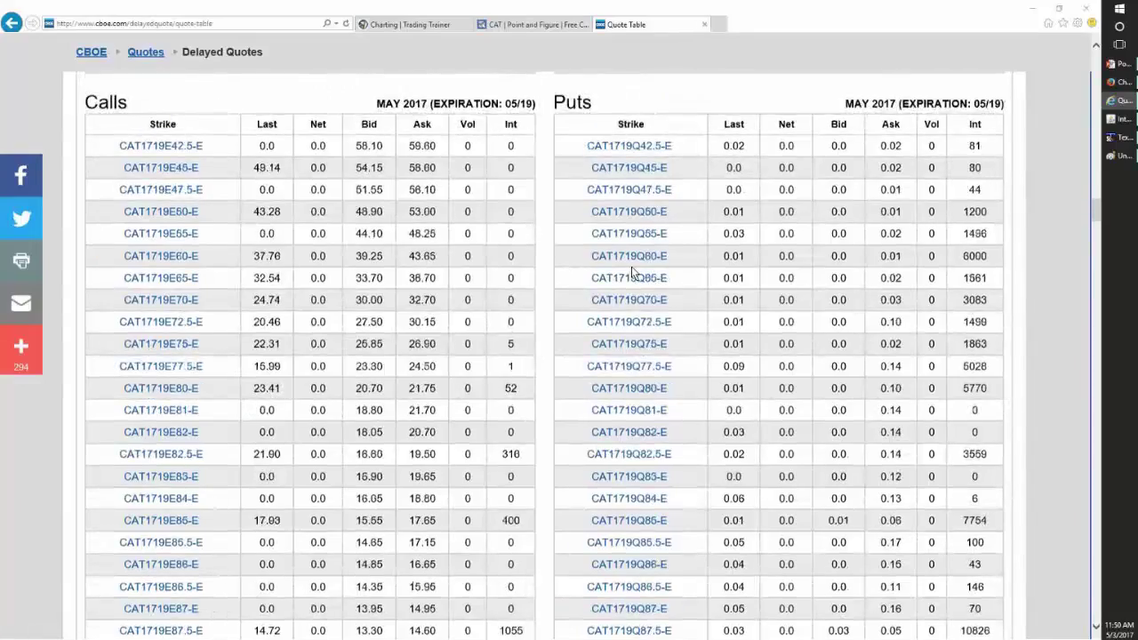
{"action": "scroll", "coordinate": [632, 276], "scroll_direction": "up", "scroll_amount": 8}
{"action": "scroll", "coordinate": [698, 433], "scroll_direction": "up", "scroll_amount": 15}
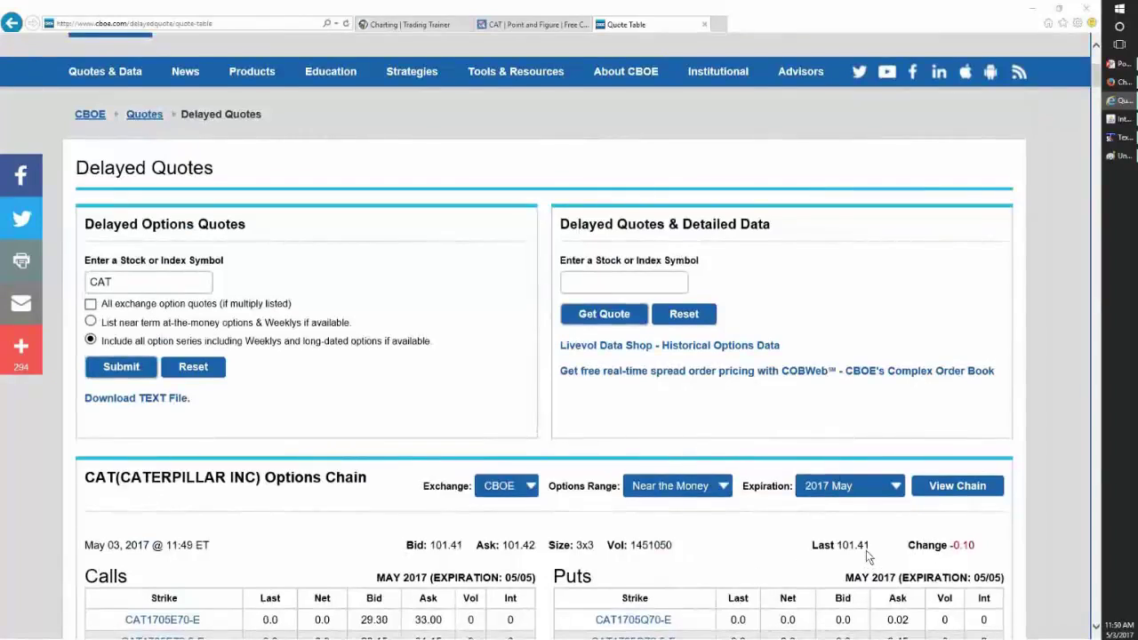
{"action": "left_click_drag", "start_coordinate": [877, 546], "coordinate": [842, 550]}
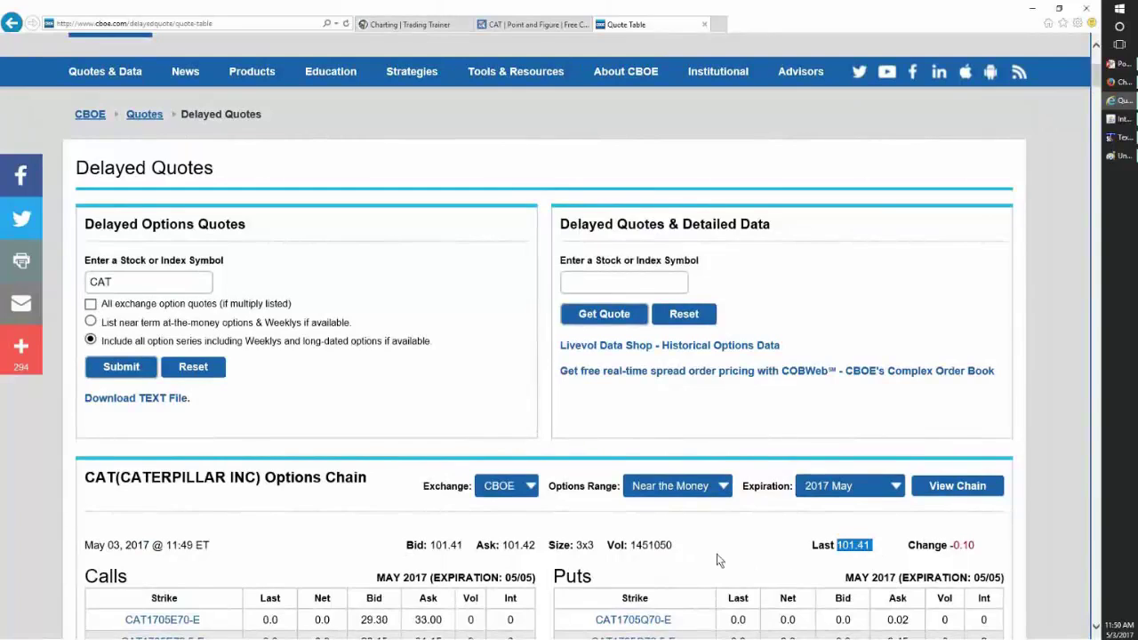
{"action": "scroll", "coordinate": [717, 553], "scroll_direction": "down", "scroll_amount": 1}
{"action": "scroll", "coordinate": [716, 553], "scroll_direction": "down", "scroll_amount": 8}
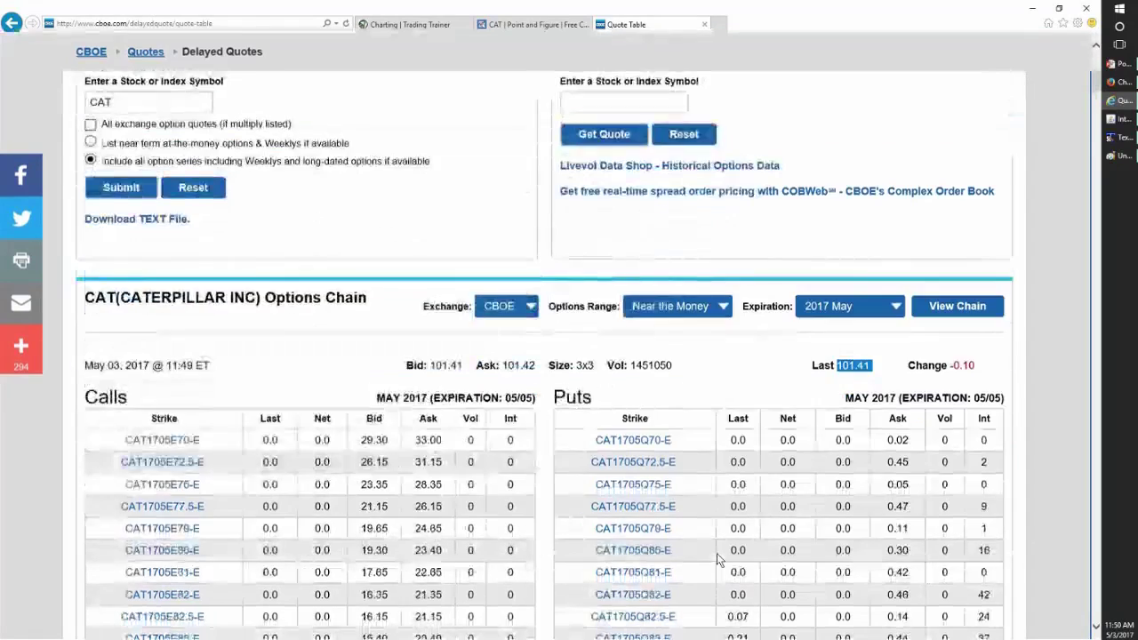
{"action": "scroll", "coordinate": [717, 559], "scroll_direction": "down", "scroll_amount": 15}
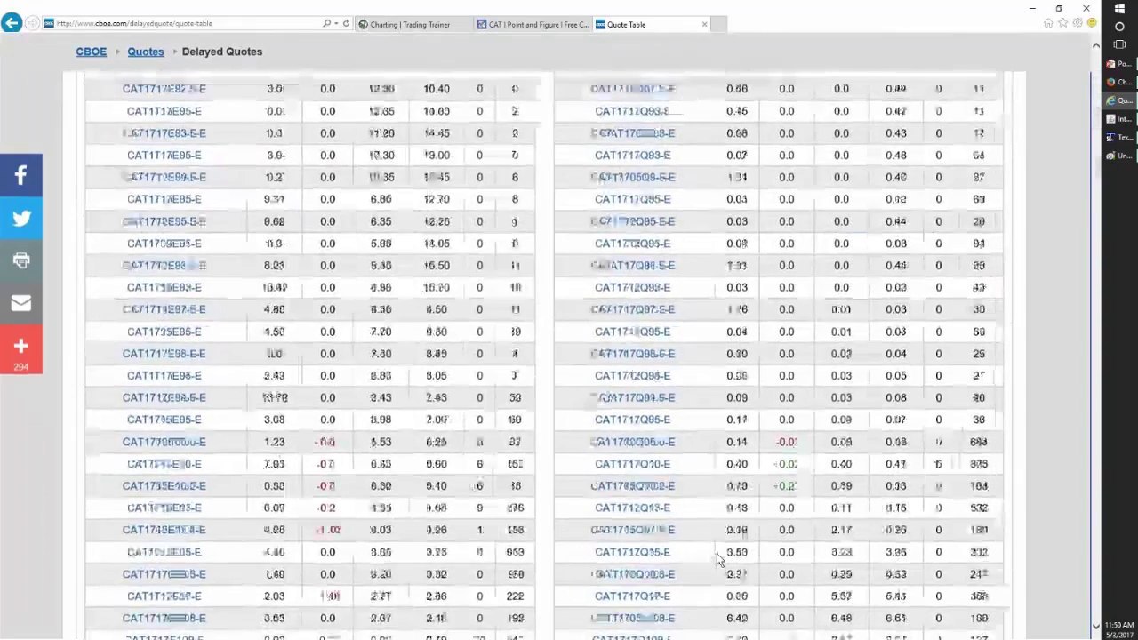
{"action": "scroll", "coordinate": [717, 559], "scroll_direction": "down", "scroll_amount": 2}
{"action": "scroll", "coordinate": [716, 559], "scroll_direction": "up", "scroll_amount": 2}
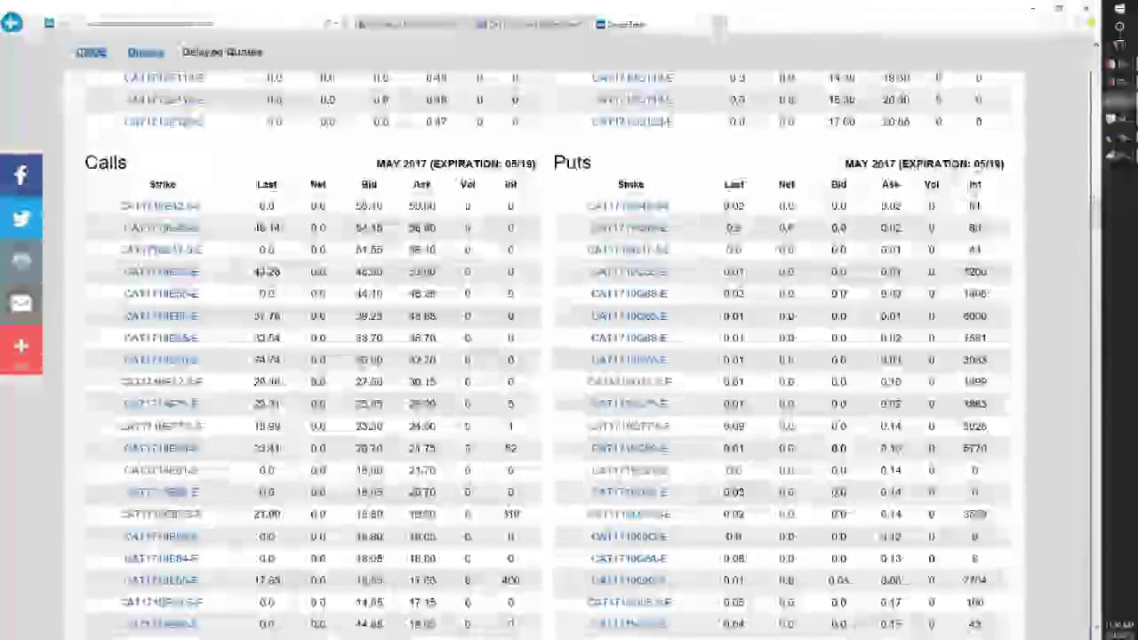
{"action": "scroll", "coordinate": [636, 495], "scroll_direction": "down", "scroll_amount": 5}
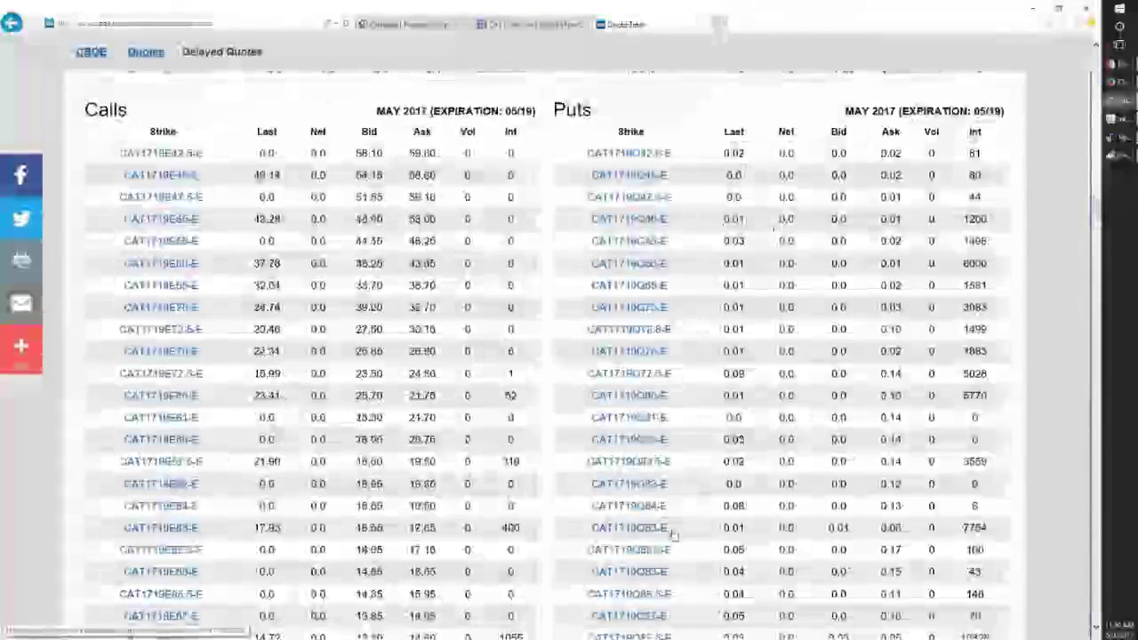
{"action": "scroll", "coordinate": [240, 590], "scroll_direction": "down", "scroll_amount": 5}
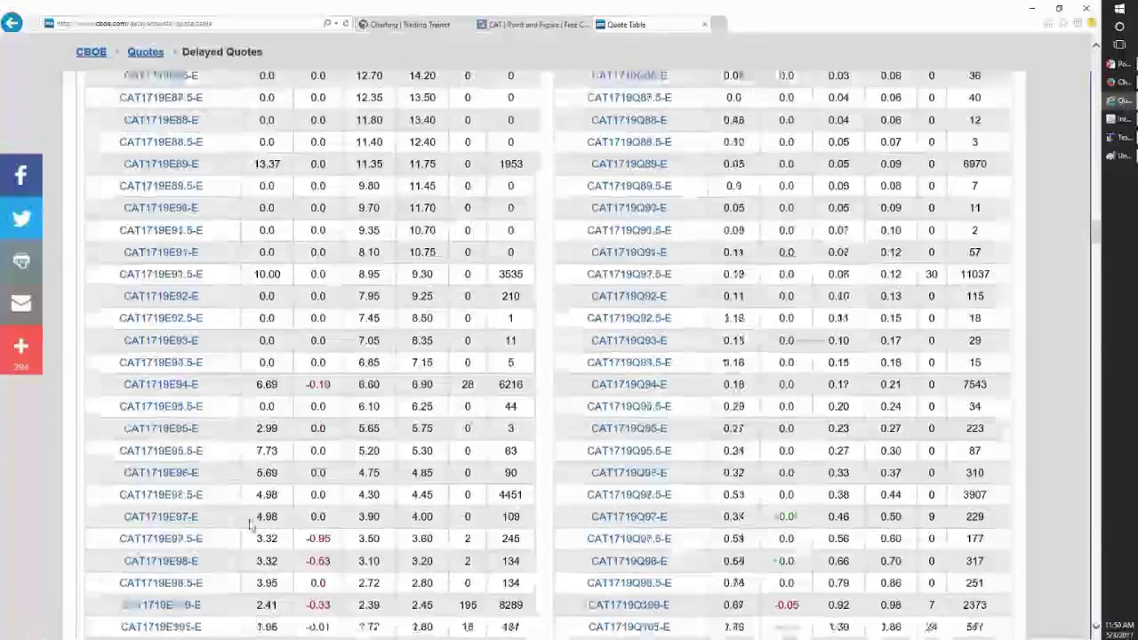
{"action": "scroll", "coordinate": [239, 583], "scroll_direction": "down", "scroll_amount": 1}
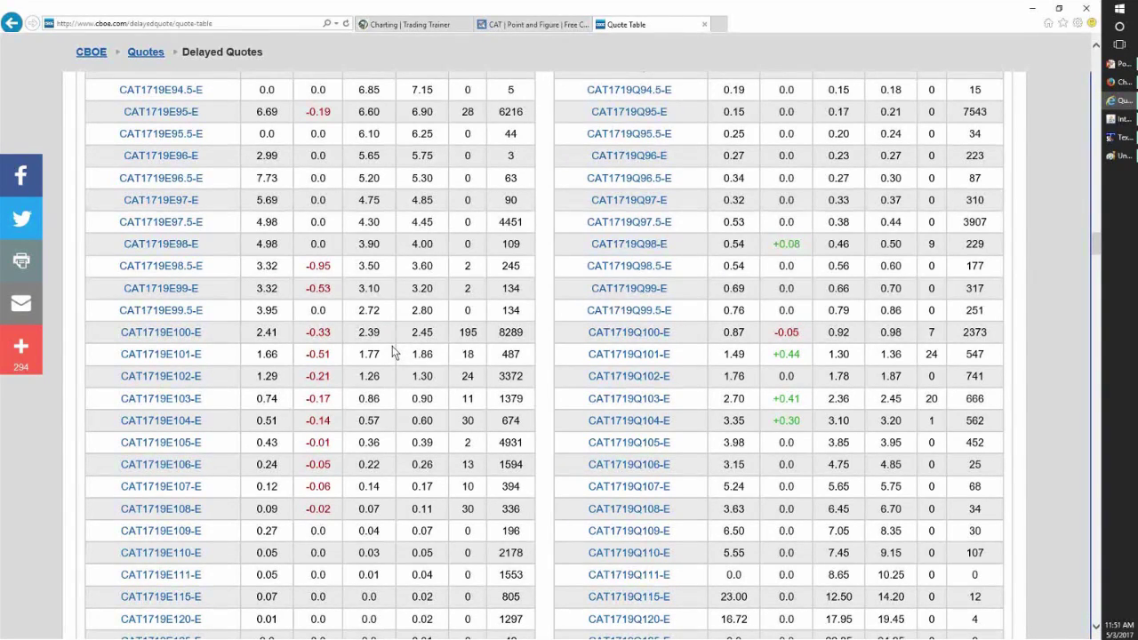
- Select the 2.39 and 1.77 bids of the 100 and 101 calls and the 102–103 call quotes
{"action": "double_click", "coordinate": [383, 340]}
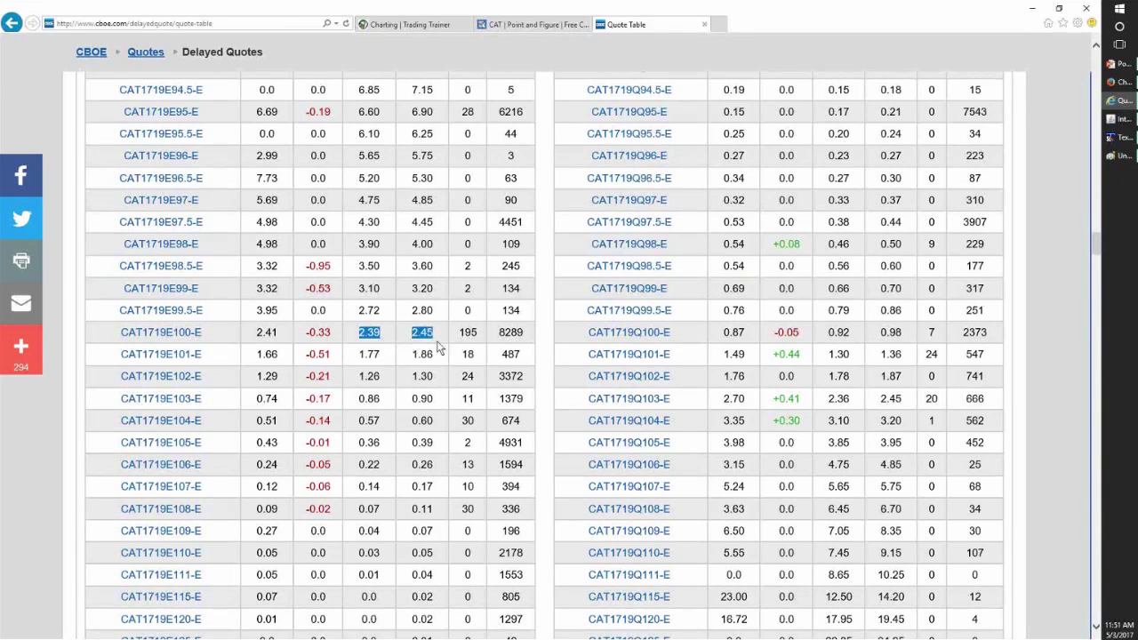
{"action": "double_click", "coordinate": [367, 354]}
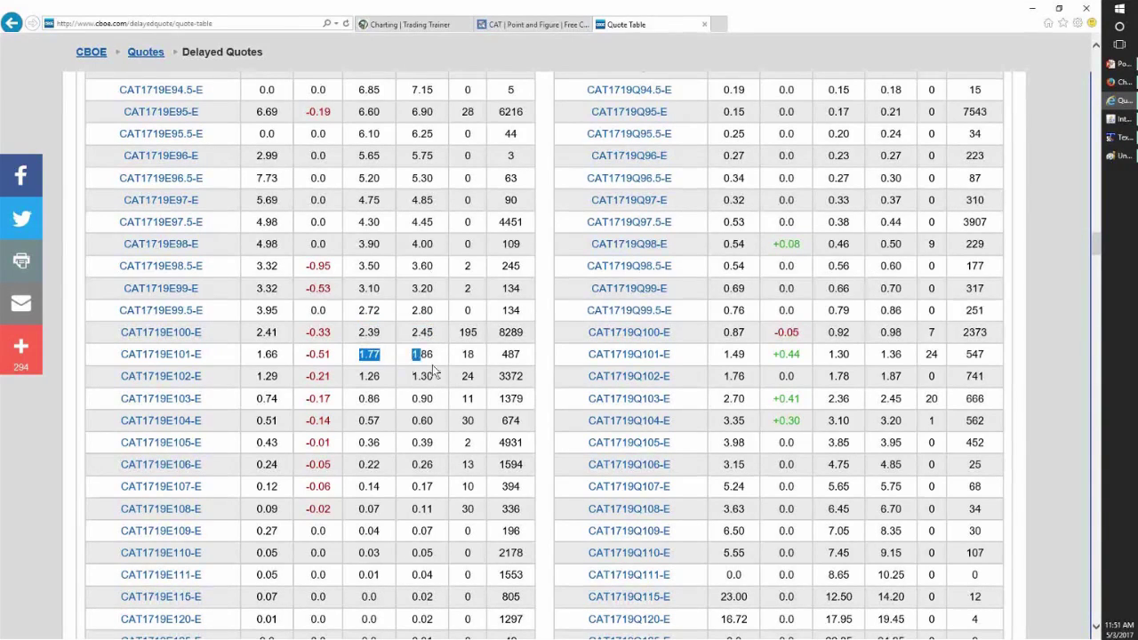
{"action": "left_click_drag", "start_coordinate": [351, 376], "coordinate": [445, 378]}
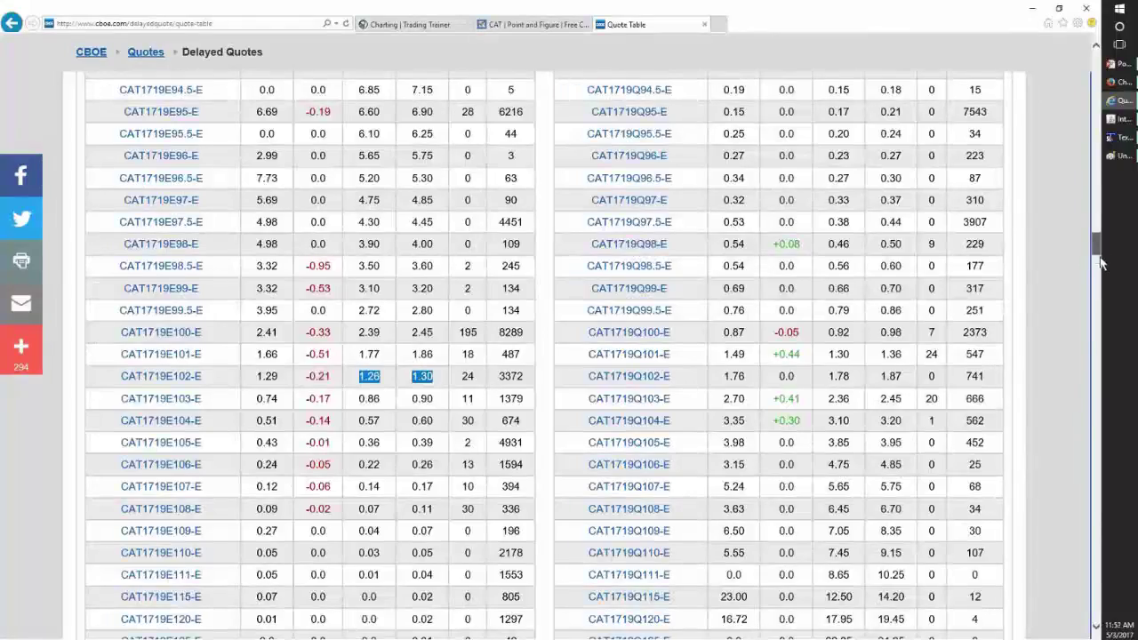
- Load the January 2019 CAT options chain and bring the TextPad notes forward
{"action": "left_click_drag", "start_coordinate": [1101, 263], "coordinate": [1086, 552]}
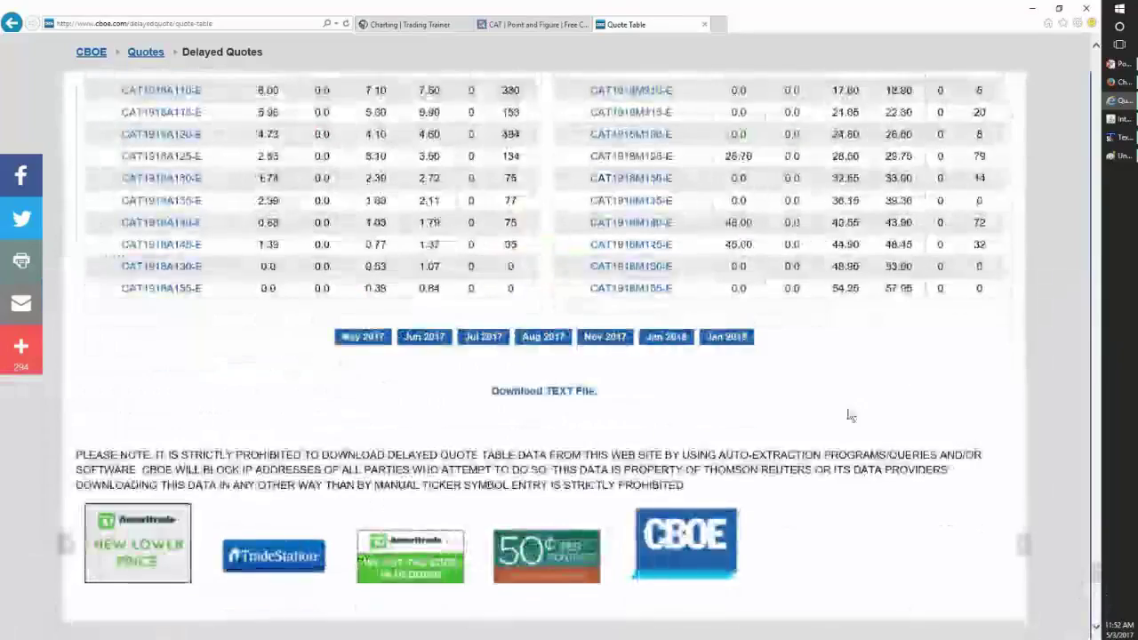
{"action": "left_click", "coordinate": [725, 338]}
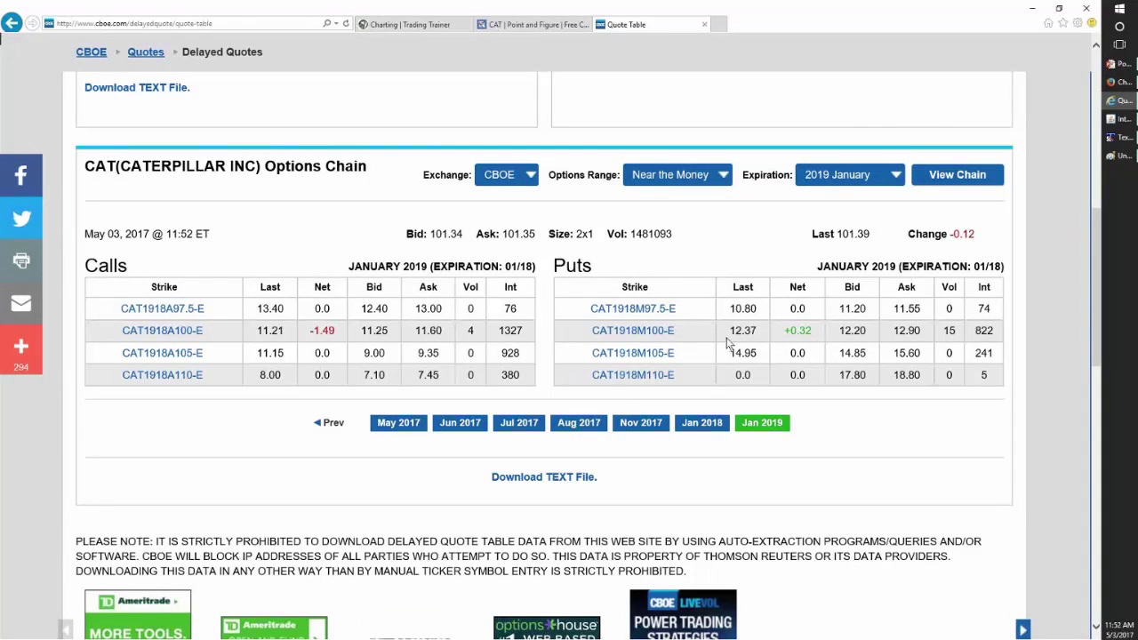
{"action": "left_click", "coordinate": [1120, 140]}
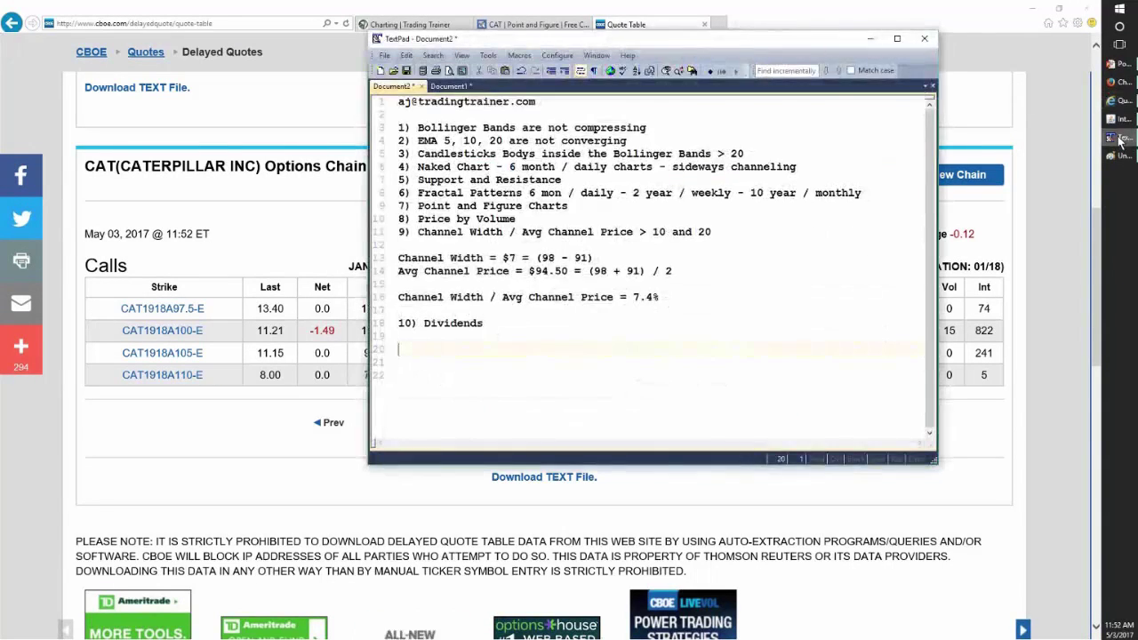
- Minimize TextPad to reveal the January 2019 CAT chain on CBOE
{"action": "left_click", "coordinate": [1121, 139]}
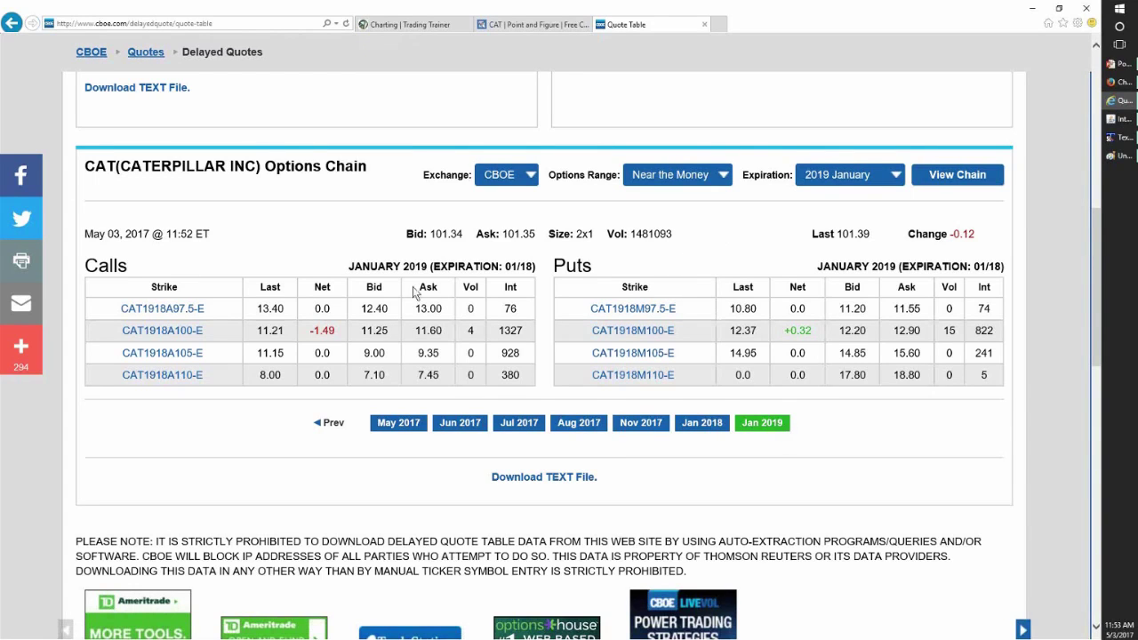
- Reload the January 2019 CAT chain showing all strikes instead of near the money
{"action": "scroll", "coordinate": [356, 247], "scroll_direction": "up", "scroll_amount": 2}
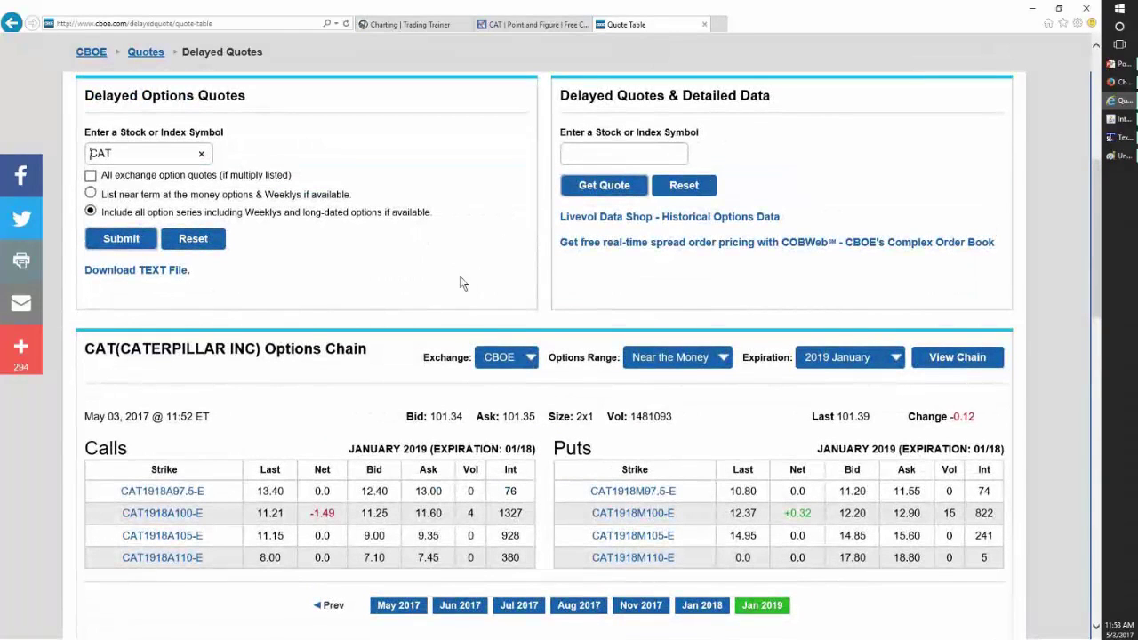
{"action": "left_click", "coordinate": [718, 358]}
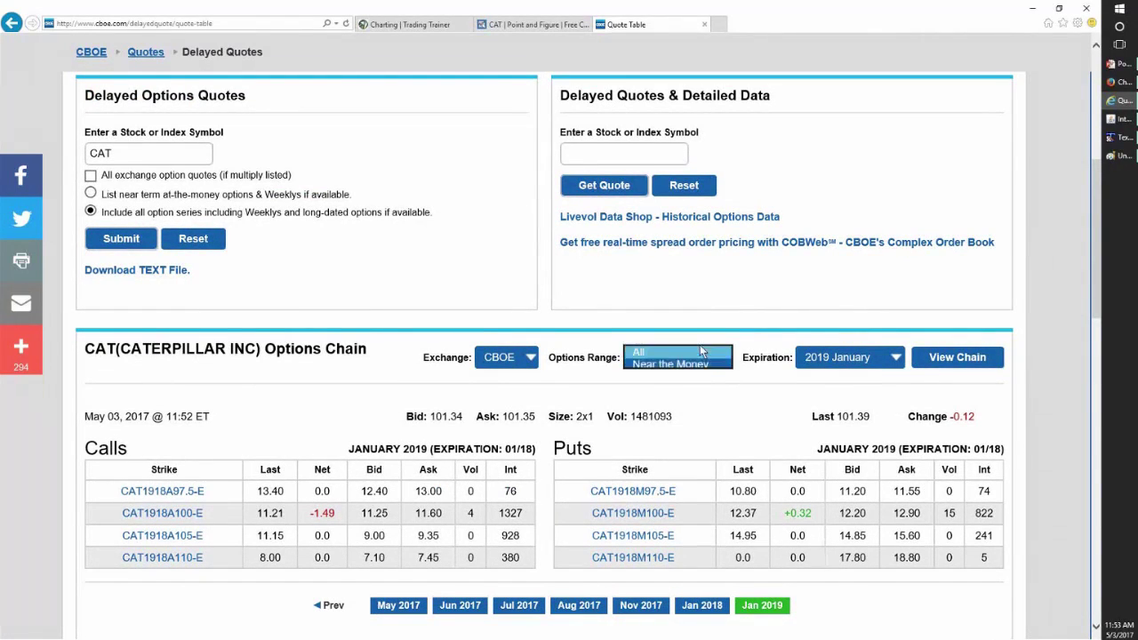
{"action": "left_click", "coordinate": [700, 347]}
{"action": "left_click", "coordinate": [959, 358]}
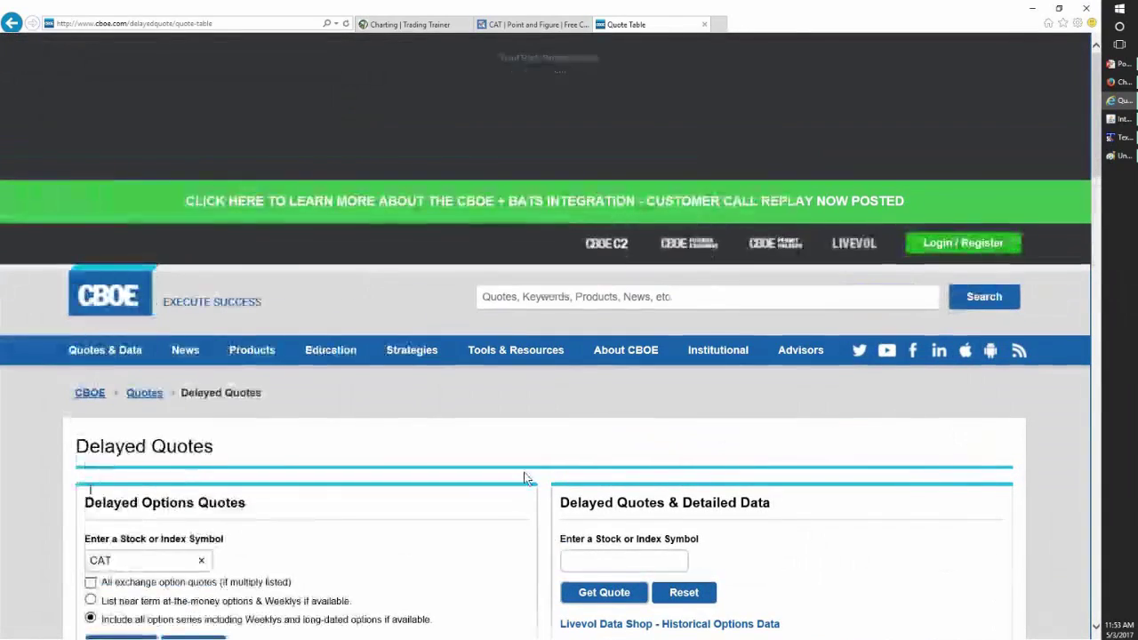
- Highlight the CAT1918A60-E call strike, then bring the TextPad notes to the front
{"action": "scroll", "coordinate": [520, 525], "scroll_direction": "down", "scroll_amount": 7}
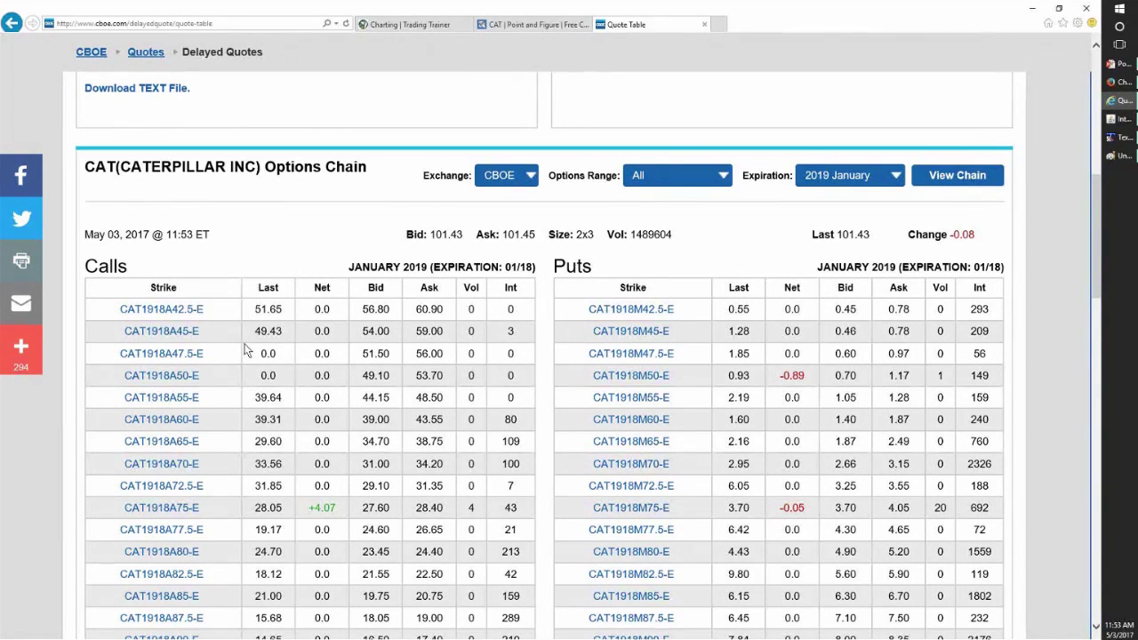
{"action": "scroll", "coordinate": [217, 400], "scroll_direction": "up", "scroll_amount": 1}
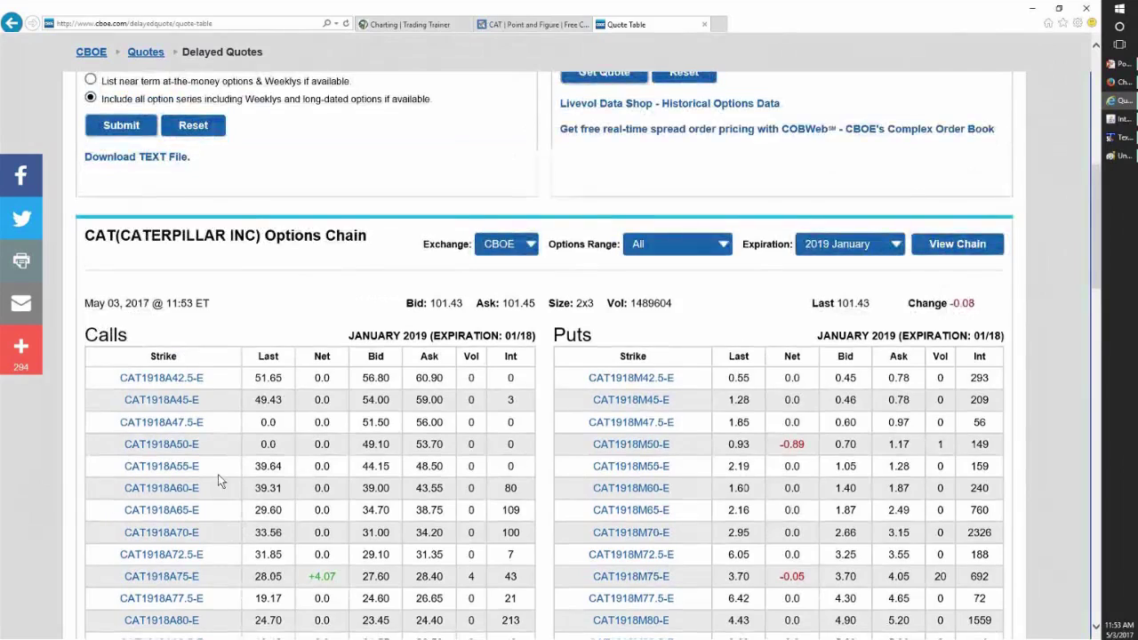
{"action": "scroll", "coordinate": [218, 478], "scroll_direction": "down", "scroll_amount": 3}
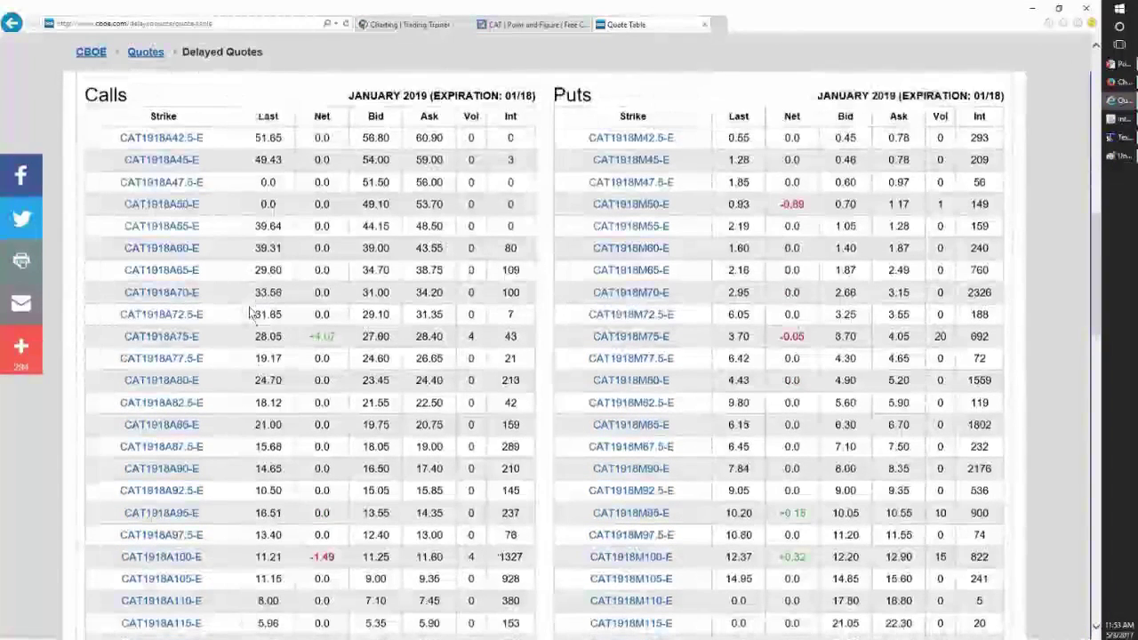
{"action": "scroll", "coordinate": [622, 233], "scroll_direction": "up", "scroll_amount": 2}
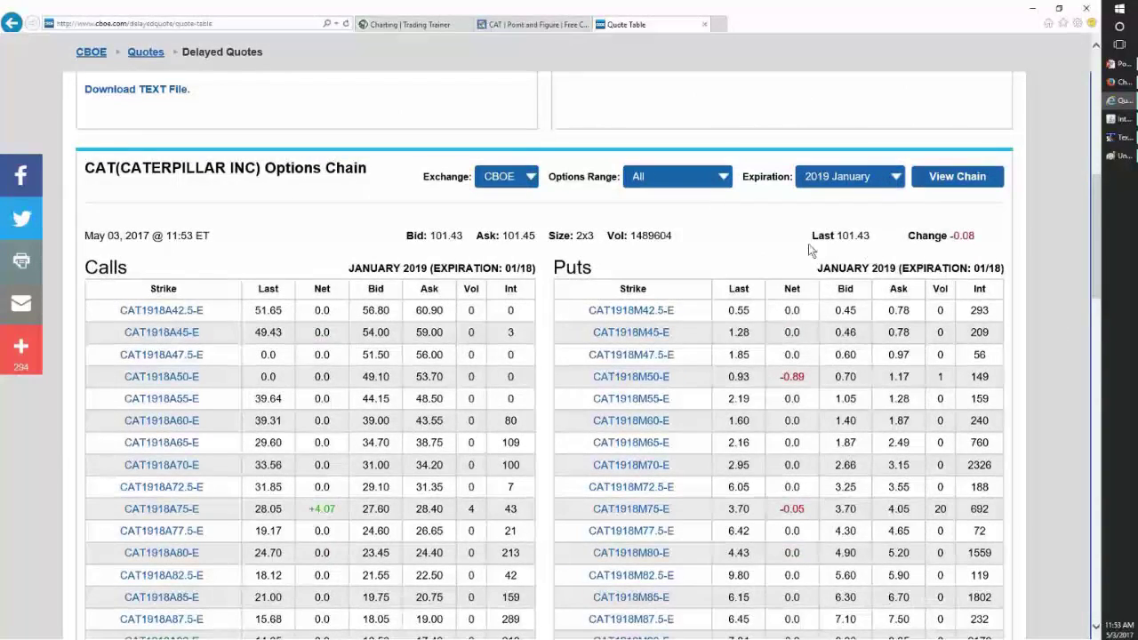
{"action": "scroll", "coordinate": [188, 429], "scroll_direction": "down", "scroll_amount": 1}
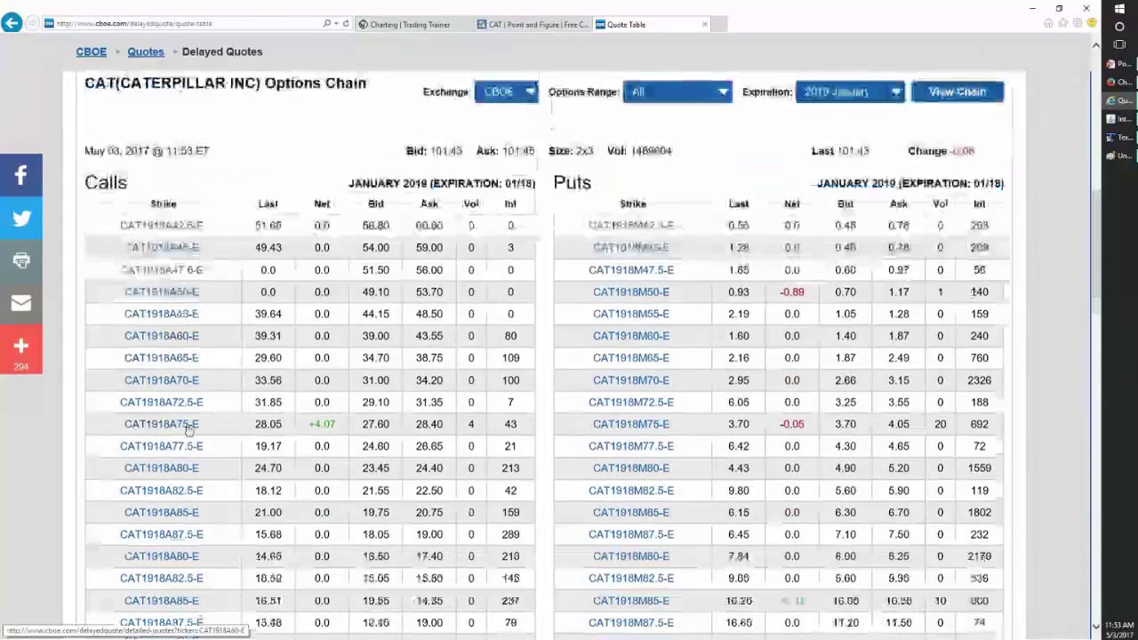
{"action": "scroll", "coordinate": [189, 429], "scroll_direction": "down", "scroll_amount": 1}
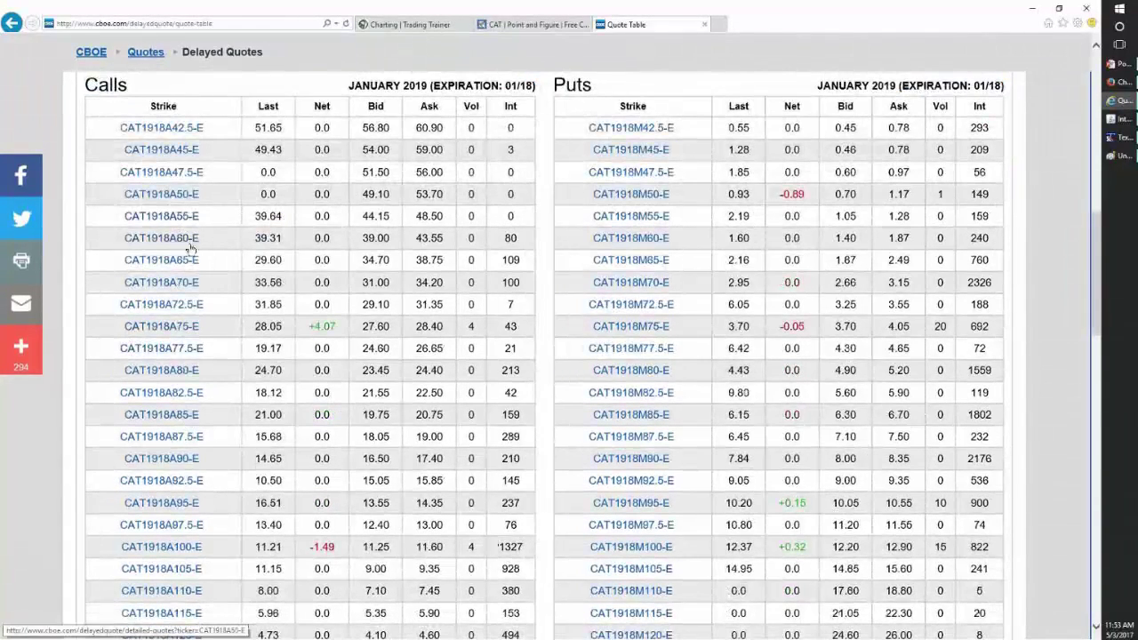
{"action": "left_click_drag", "start_coordinate": [203, 246], "coordinate": [133, 245]}
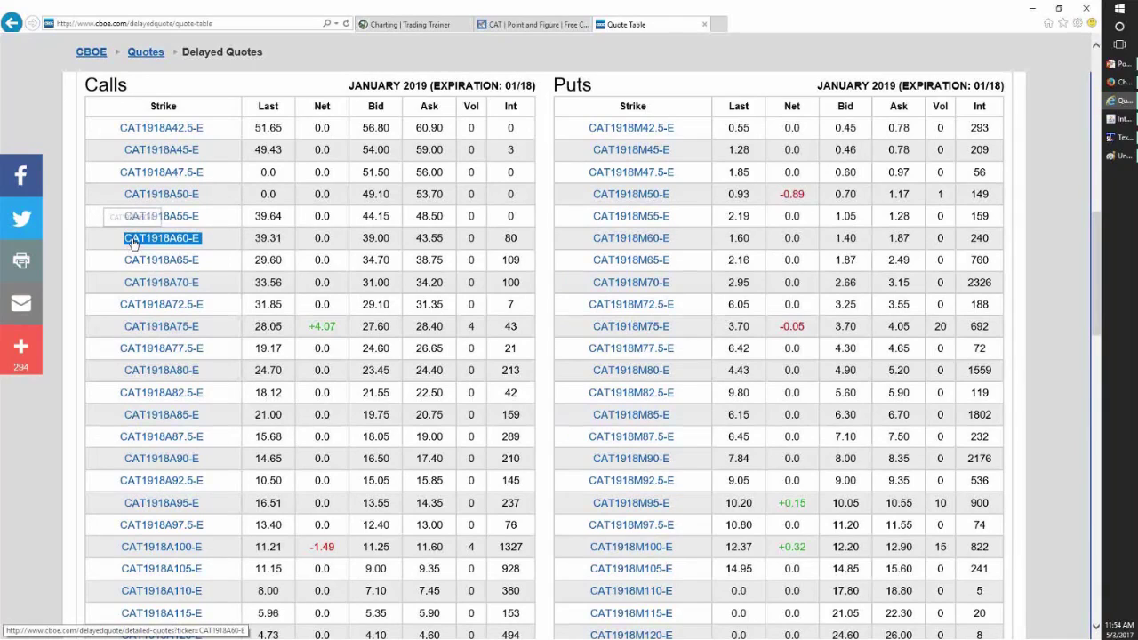
{"action": "left_click_drag", "start_coordinate": [133, 242], "coordinate": [138, 243]}
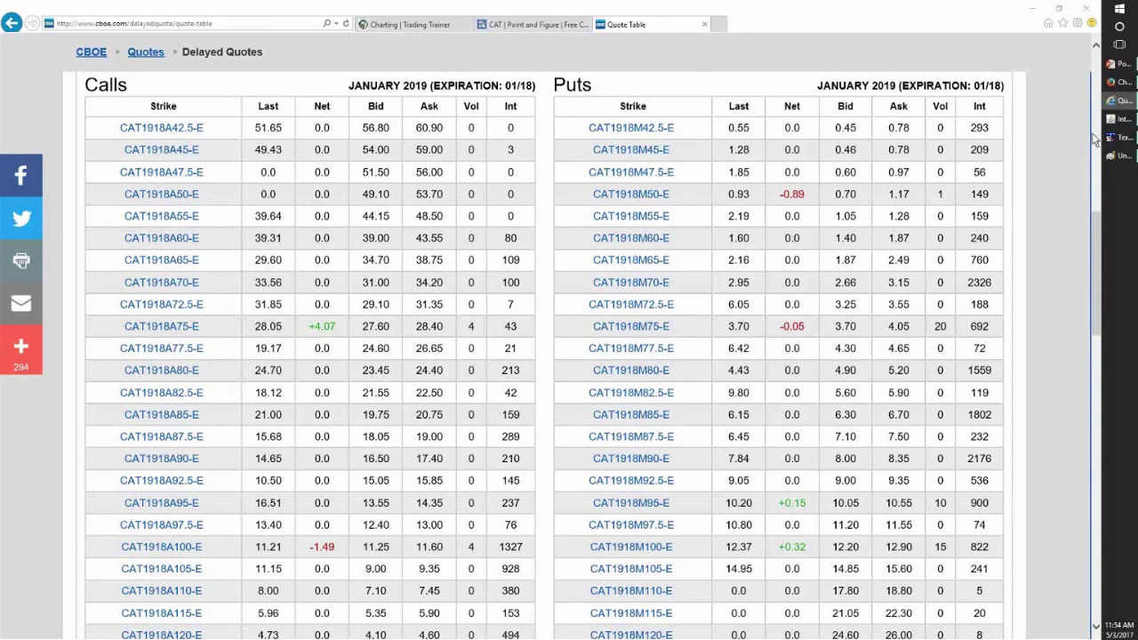
{"action": "mouse_move", "coordinate": [1112, 133]}
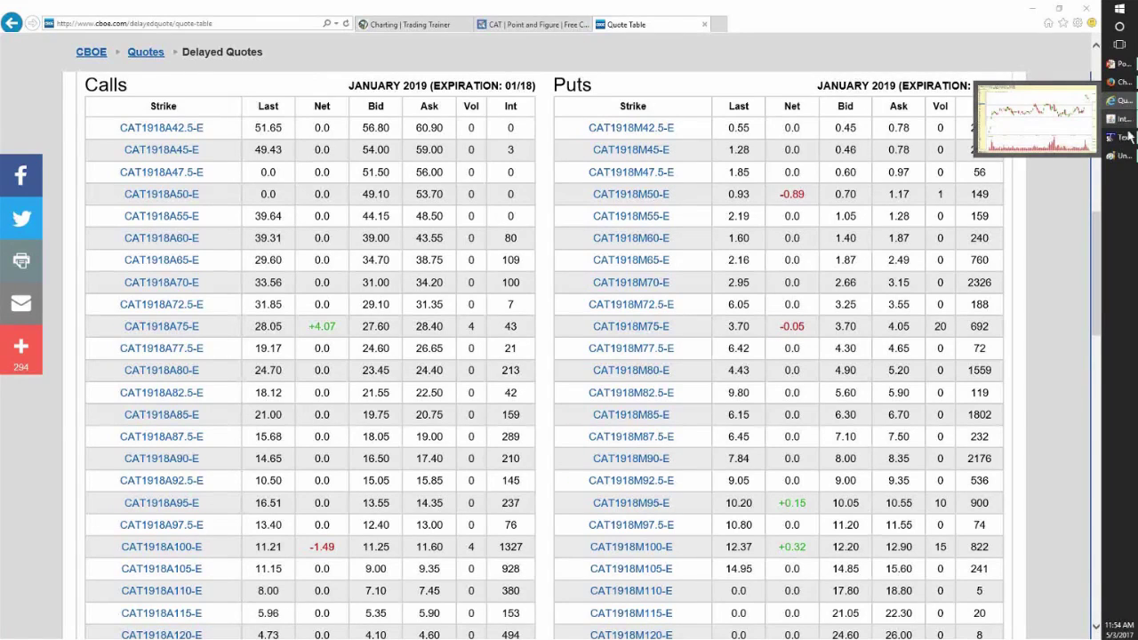
{"action": "left_click", "coordinate": [1120, 137]}
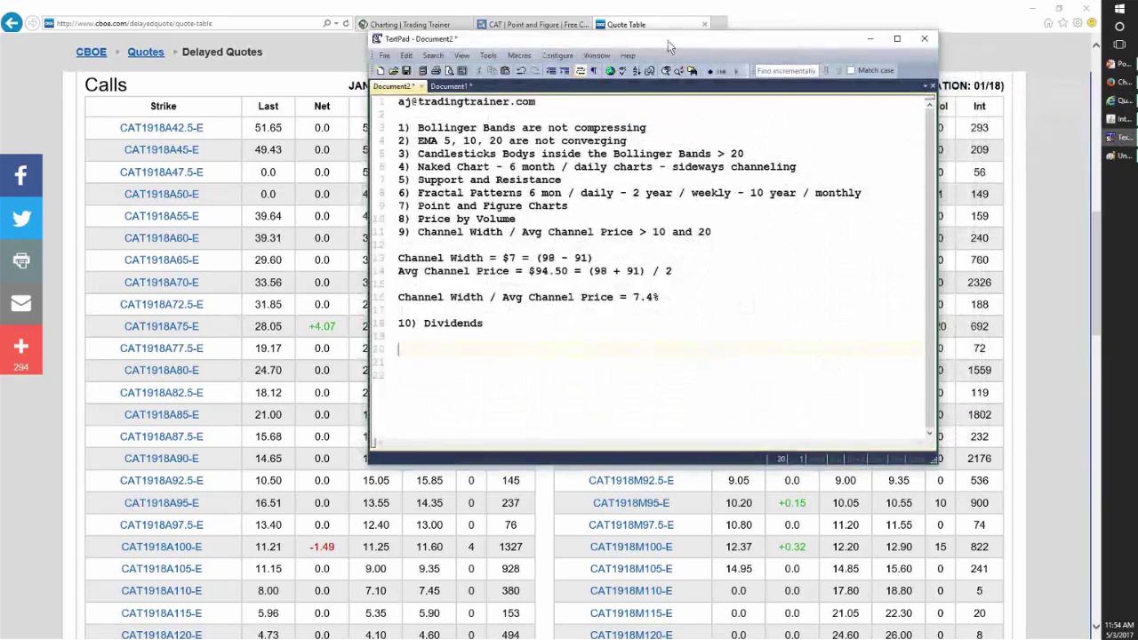
- Add 'Intrinsic Value = Symbol PRice - Strike Price' beside the quote table, then minimize TextPad
{"action": "left_click_drag", "start_coordinate": [727, 39], "coordinate": [803, 36]}
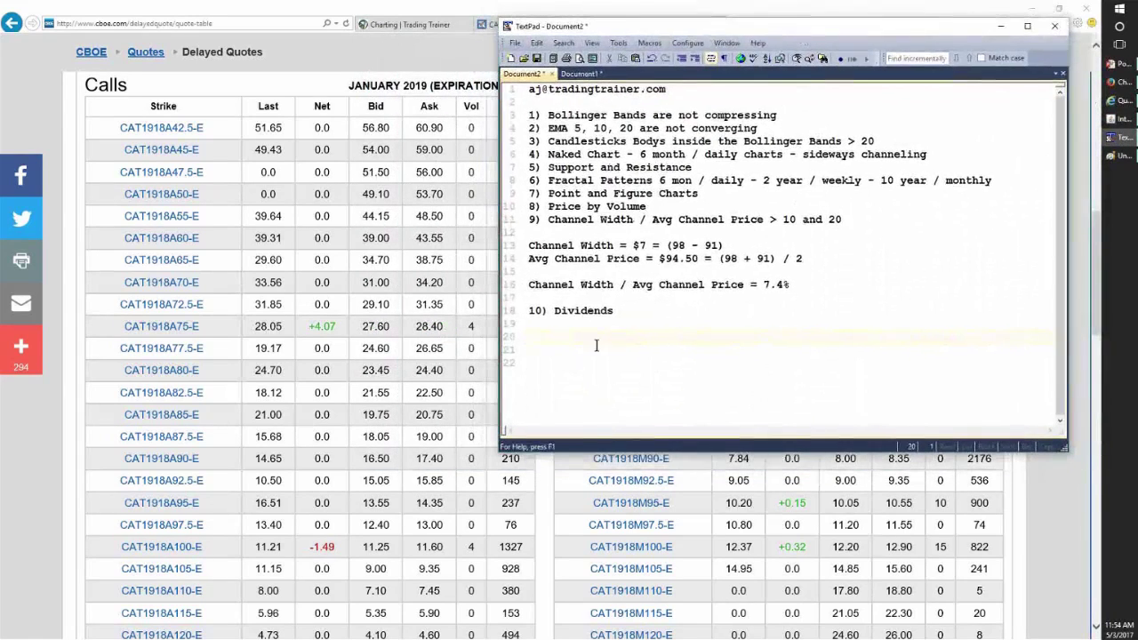
{"action": "type", "text": "Intrinsic Value"}
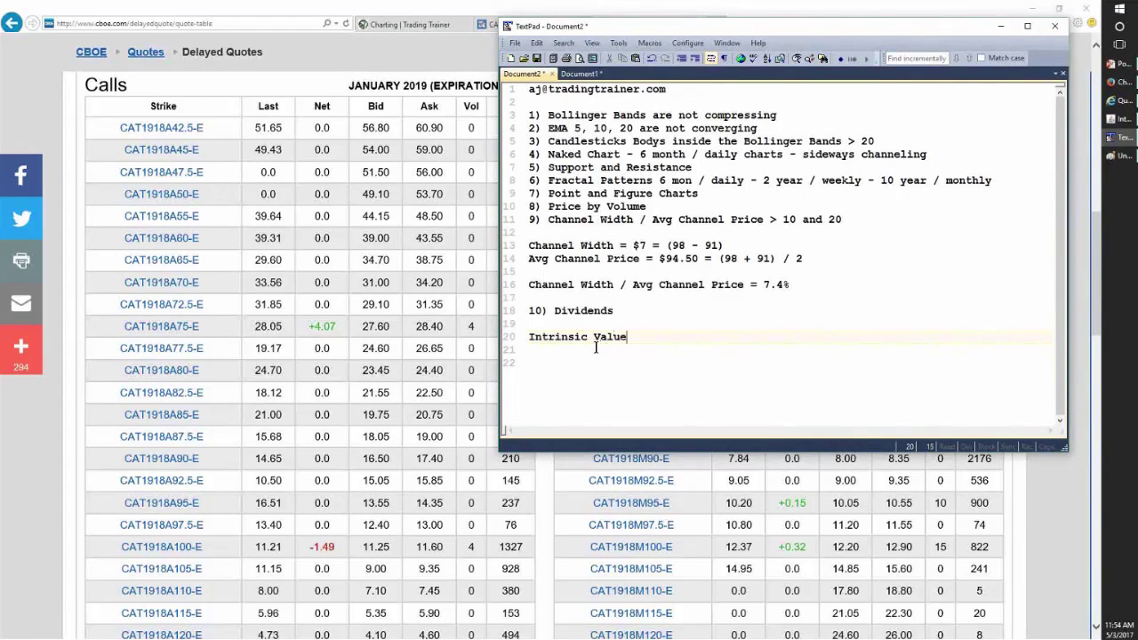
{"action": "type", "text": " ="}
{"action": "type", "text": " Stock"}
{"action": "key", "text": "BackSpace"}
{"action": "key", "text": "BackSpace"}
{"action": "key", "text": "BackSpace"}
{"action": "key", "text": "BackSpace"}
{"action": "key", "text": "BackSpace"}
{"action": "type", "text": "Symbol PRice - Strike Pr"}
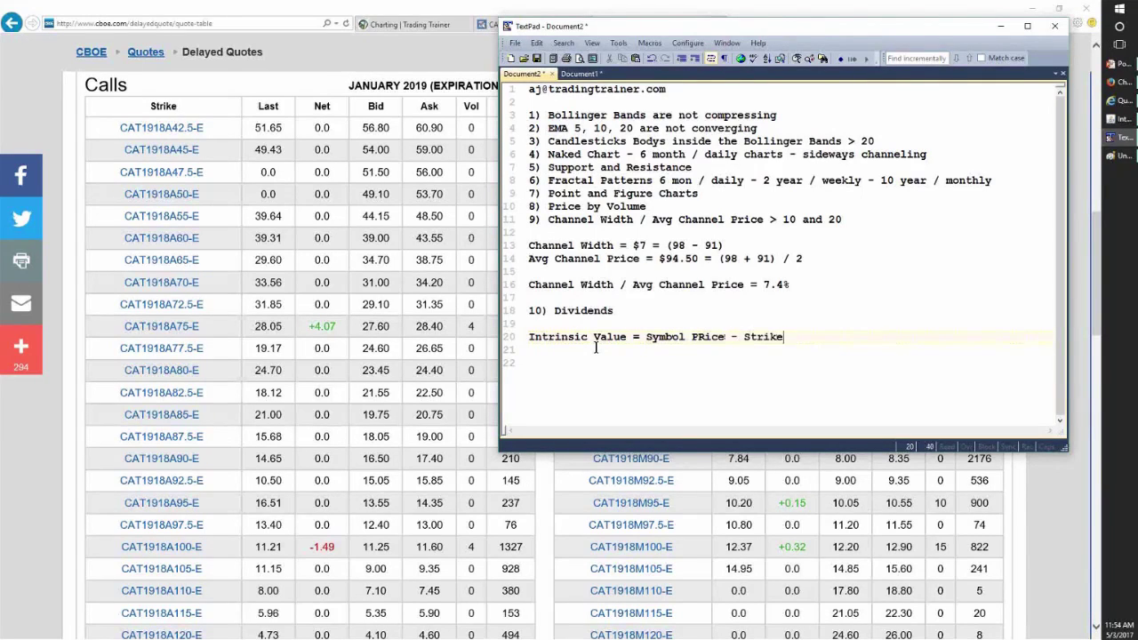
{"action": "type", "text": "ice"}
{"action": "key", "text": "super+Down"}
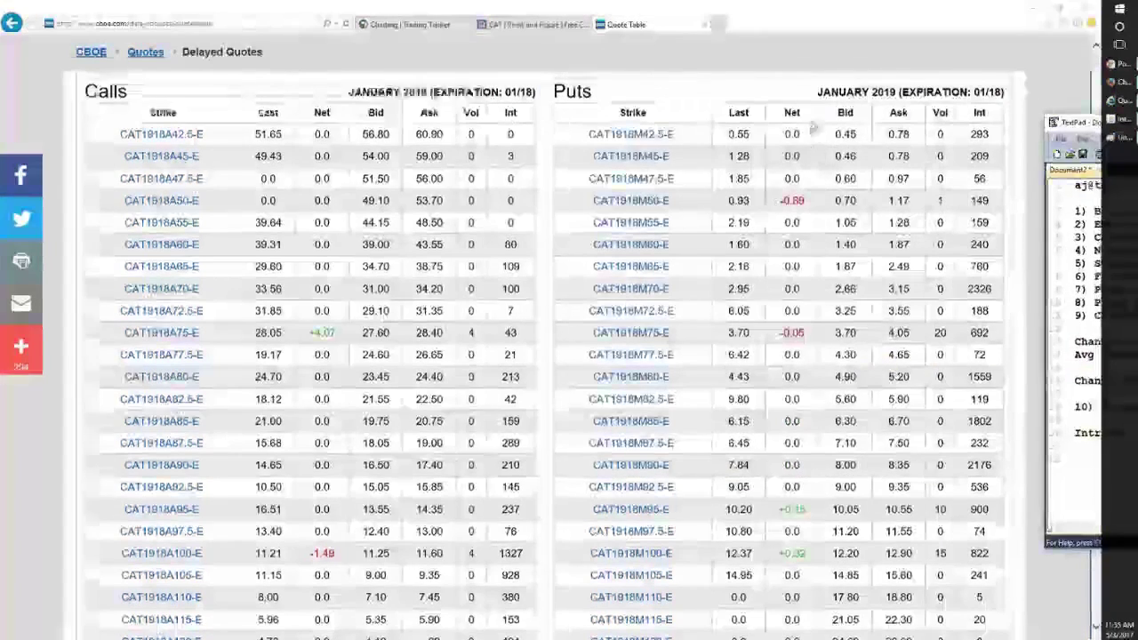
{"action": "scroll", "coordinate": [811, 127], "scroll_direction": "up", "scroll_amount": 5}
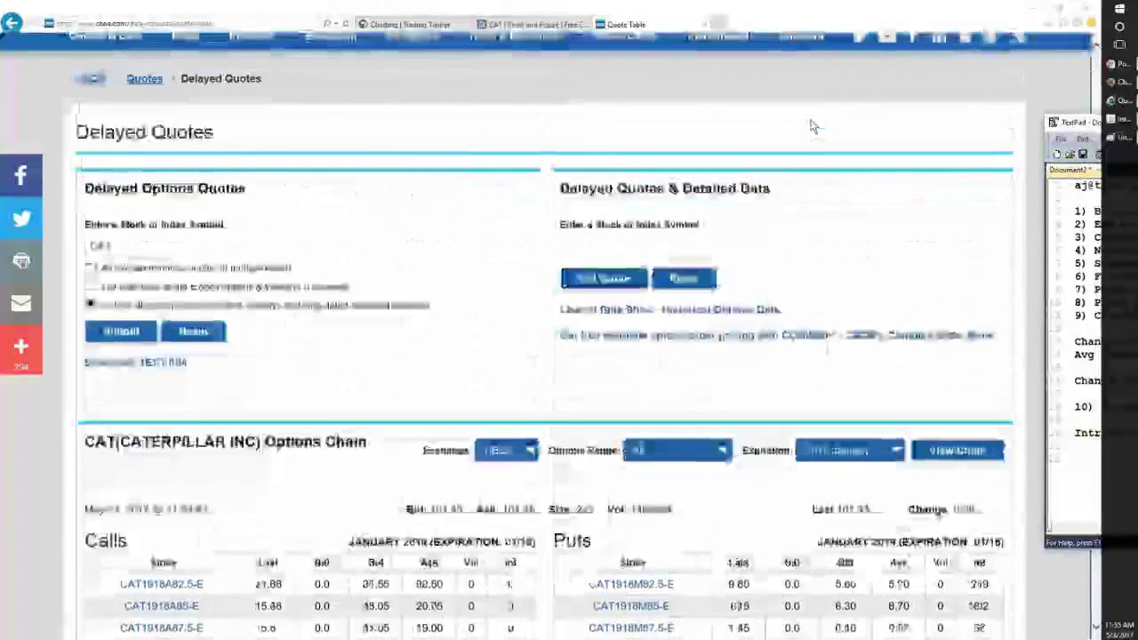
{"action": "triple_click", "coordinate": [876, 523]}
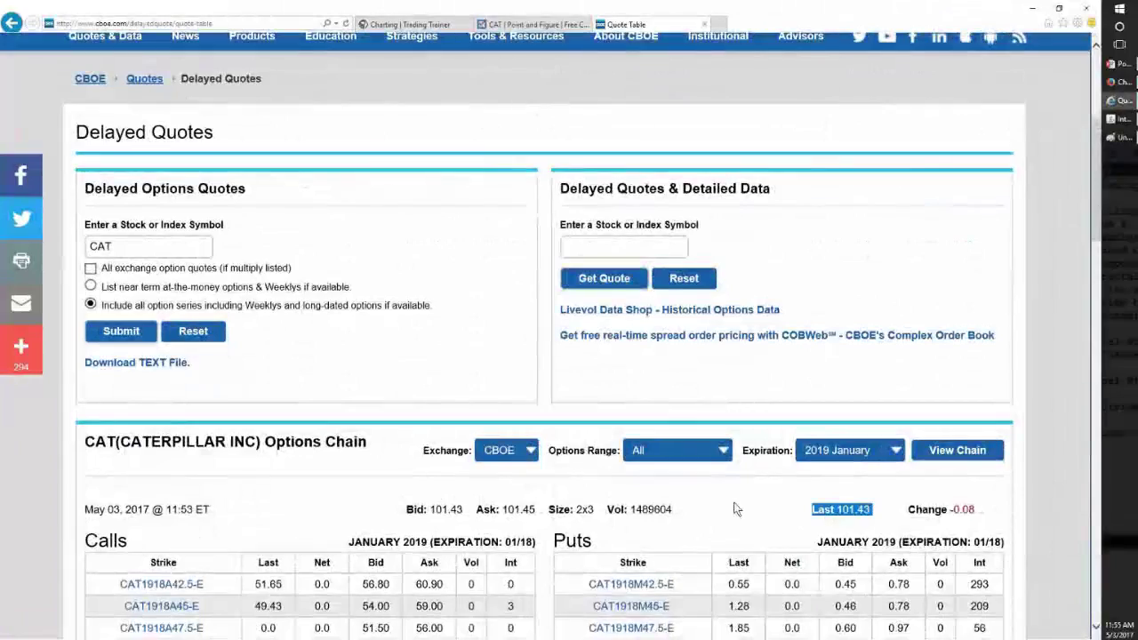
{"action": "scroll", "coordinate": [738, 507], "scroll_direction": "down", "scroll_amount": 1}
{"action": "scroll", "coordinate": [736, 508], "scroll_direction": "down", "scroll_amount": 7}
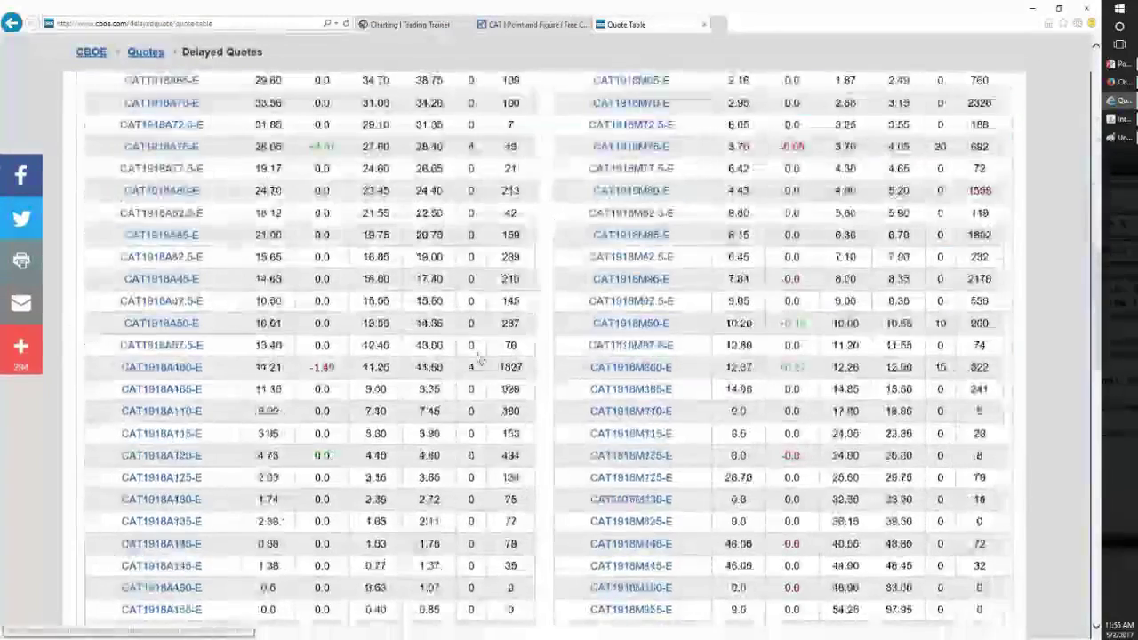
{"action": "scroll", "coordinate": [341, 236], "scroll_direction": "up", "scroll_amount": 2}
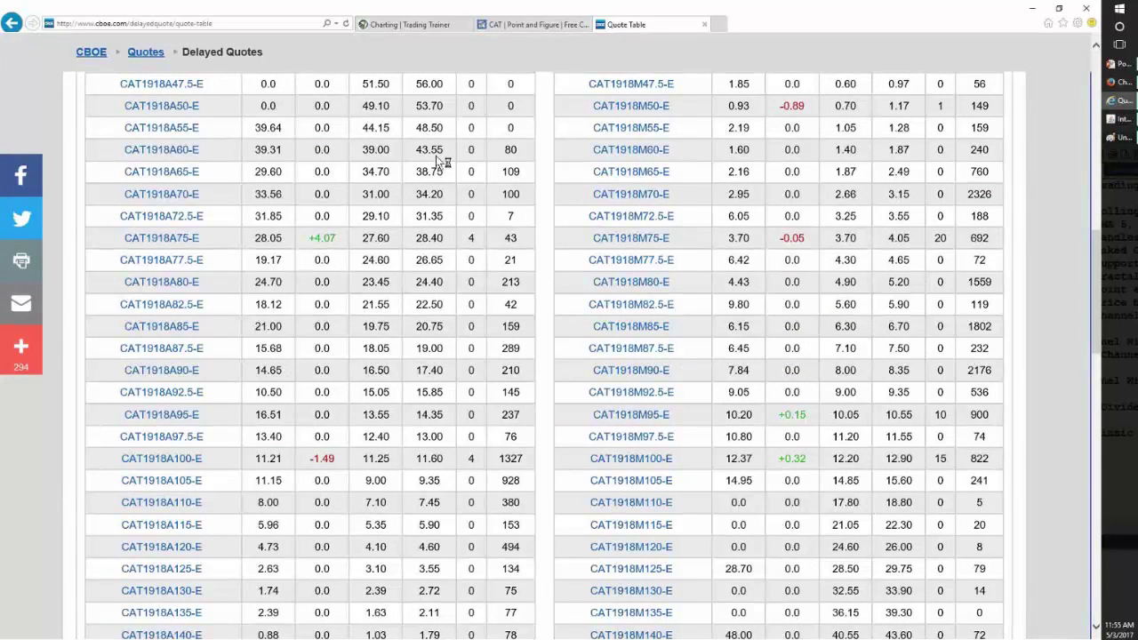
- Compute (39 + 43.55) / 2 = 41.275 in Calculator, then snap the TextPad notes left
{"action": "key", "text": "XF86Calculator"}
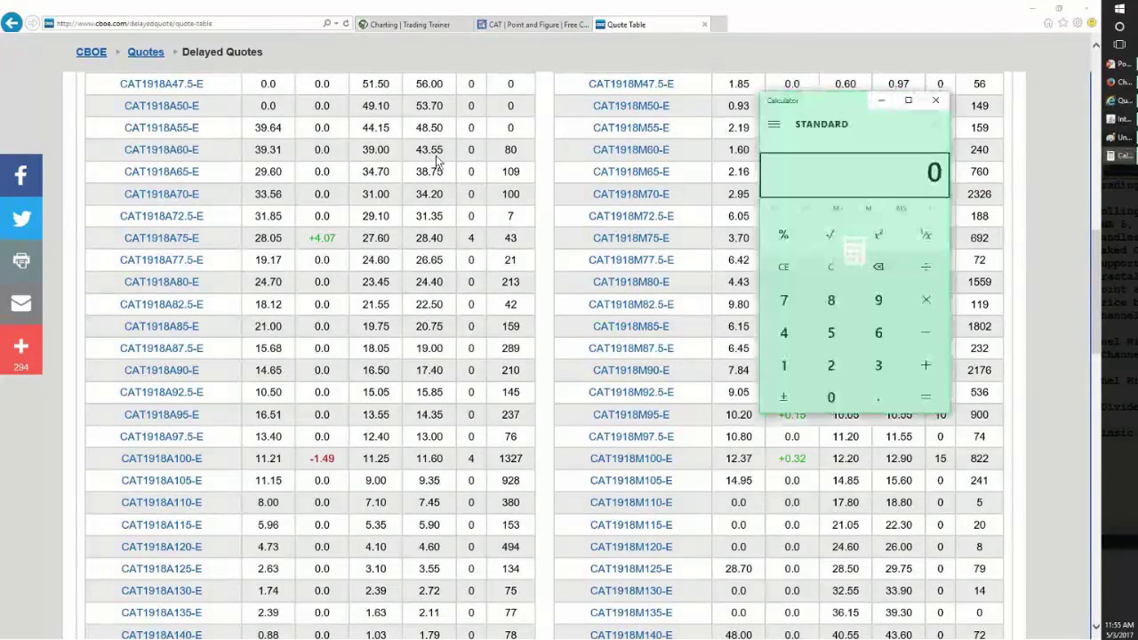
{"action": "type", "text": "3"}
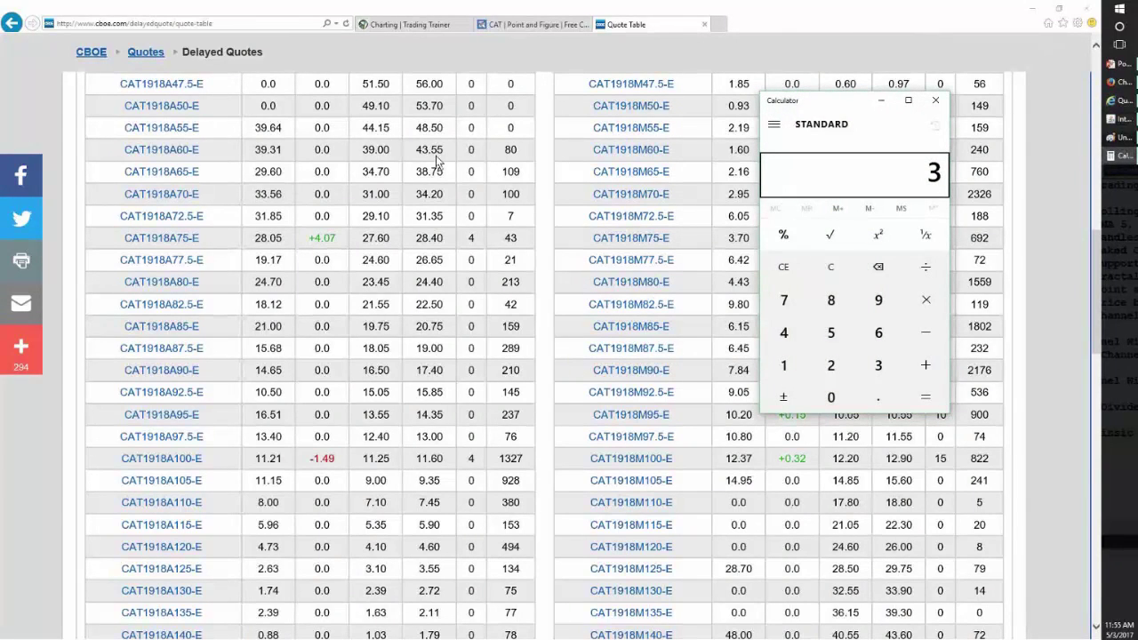
{"action": "type", "text": "8"}
{"action": "key", "text": "BackSpace"}
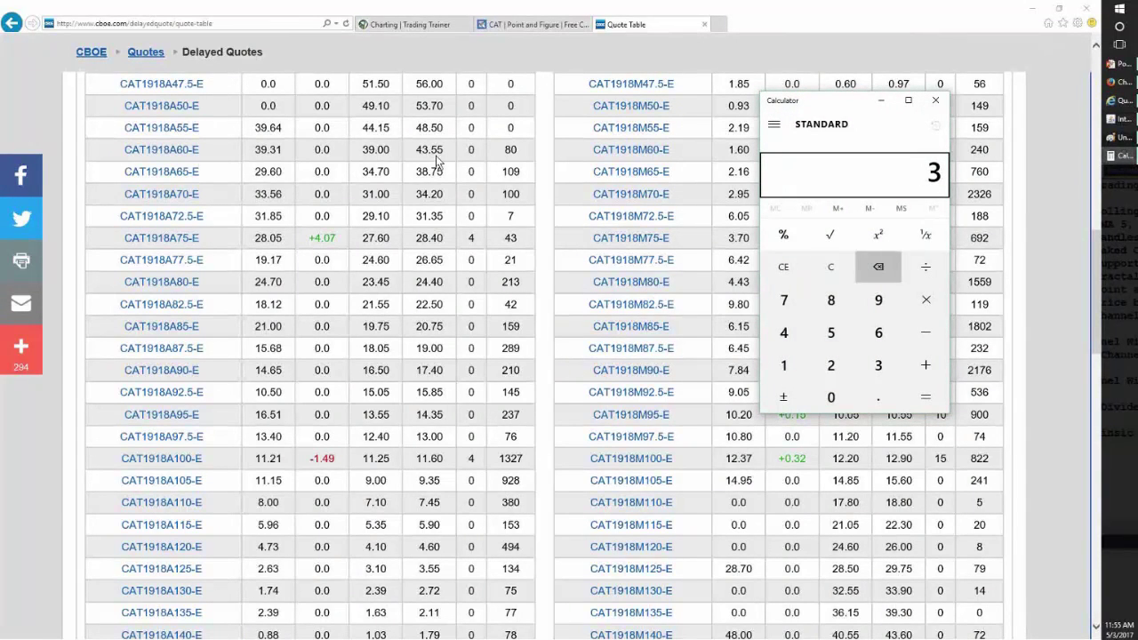
{"action": "type", "text": "9"}
{"action": "key", "text": "plus"}
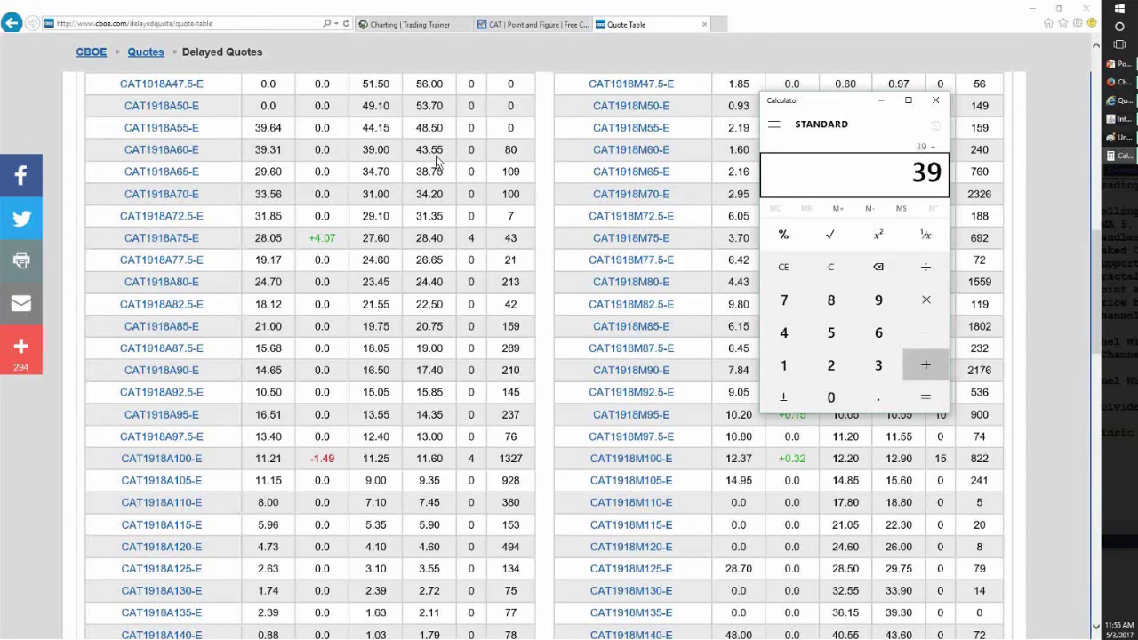
{"action": "type", "text": "4"}
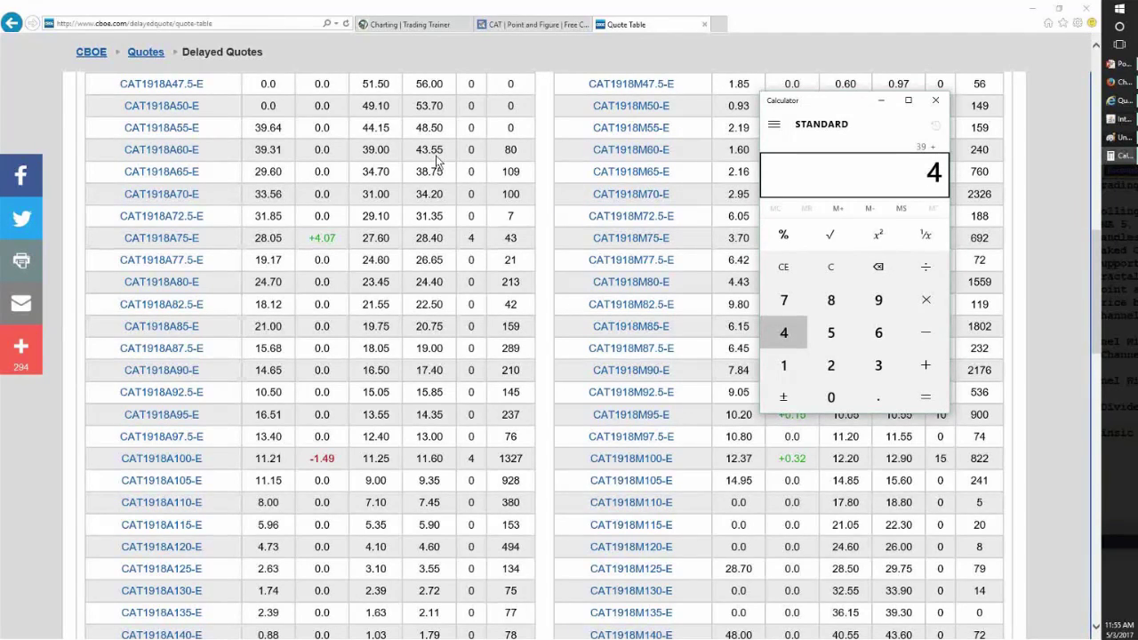
{"action": "type", "text": "3.55"}
{"action": "key", "text": "Return"}
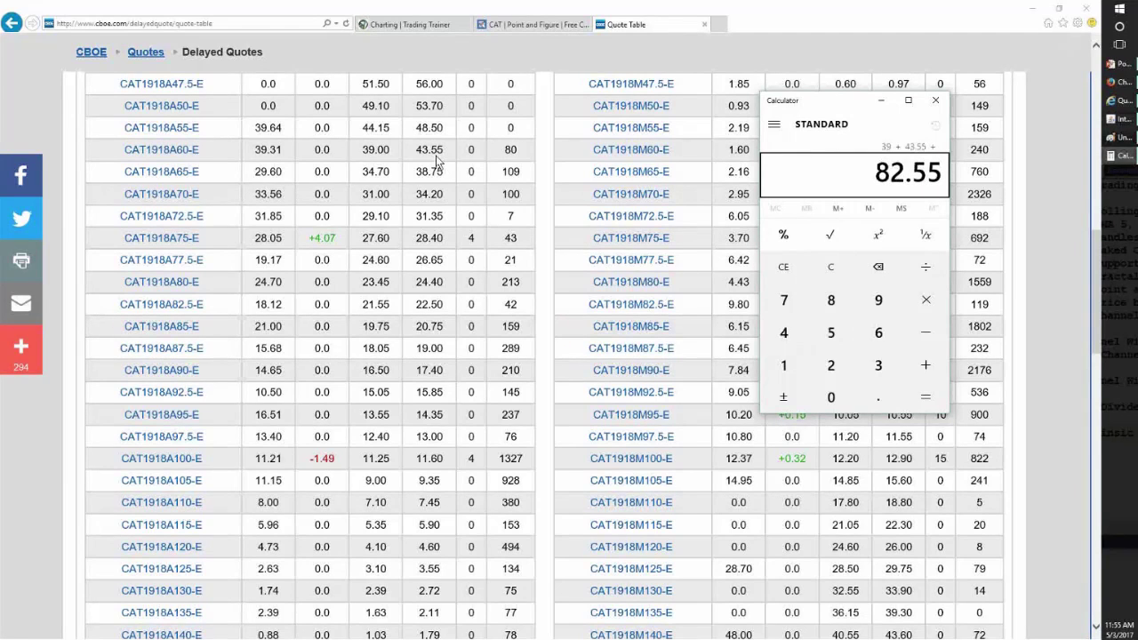
{"action": "type", "text": "2"}
{"action": "key", "text": "Return"}
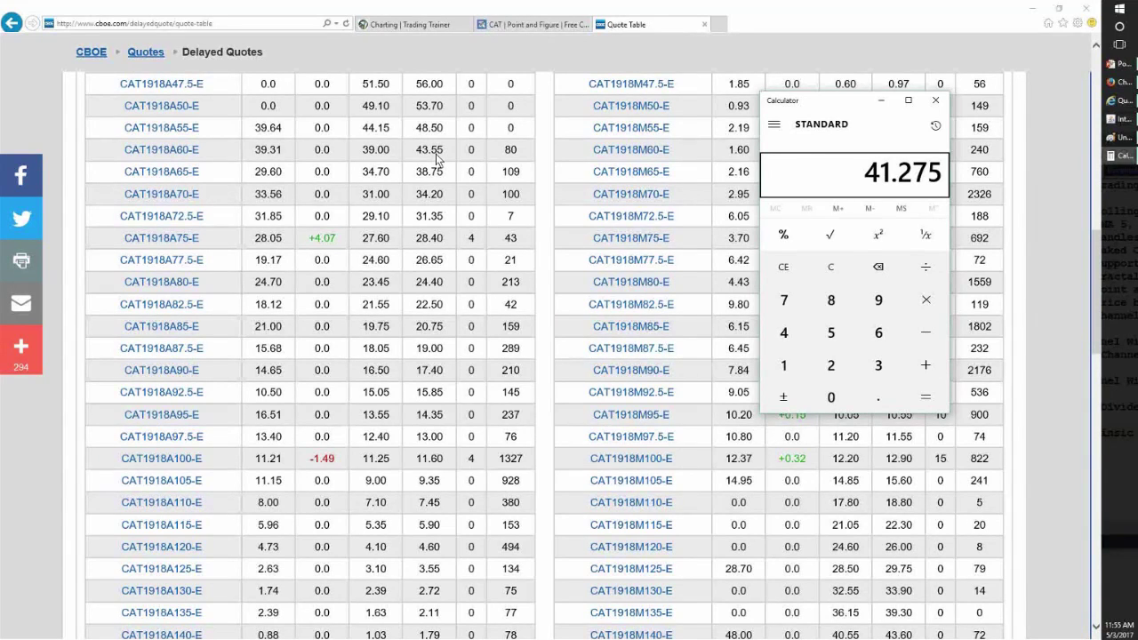
{"action": "left_click", "coordinate": [1116, 211]}
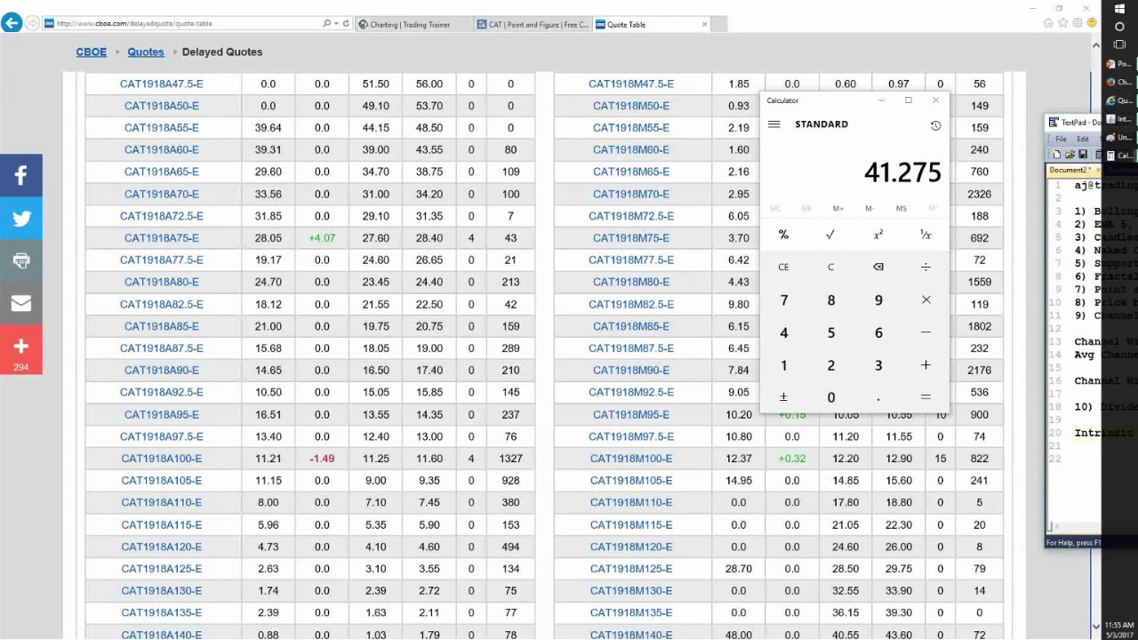
{"action": "key", "text": "super+shift+Left"}
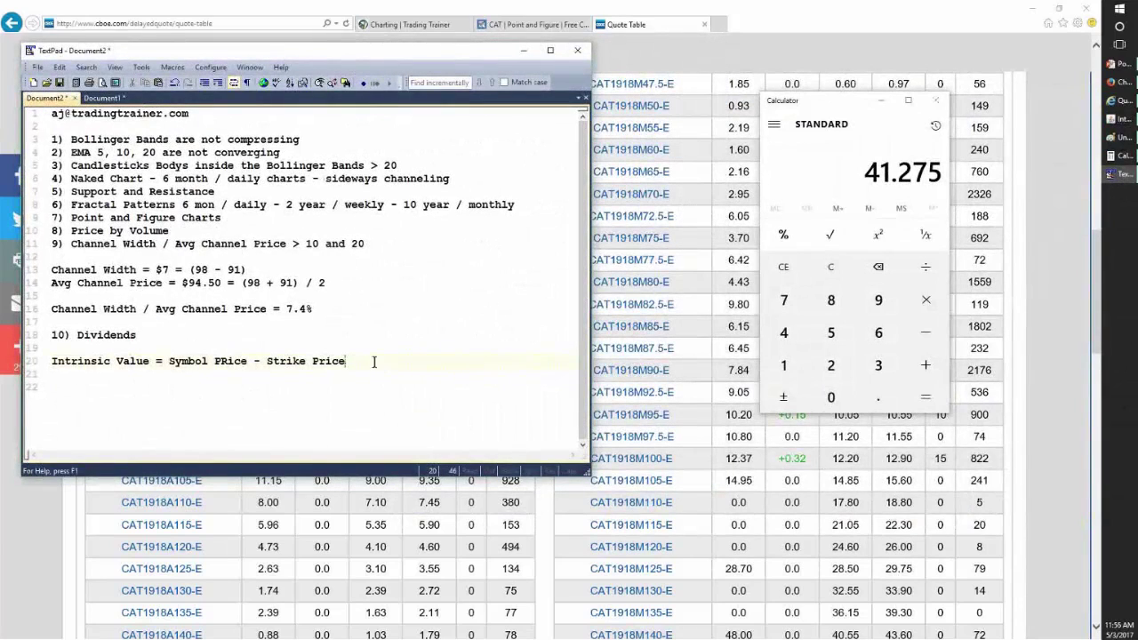
- Add a 'Leap Price = $41.30' line to the notes, fixing the PRice typo
{"action": "key", "text": "Return"}
{"action": "key", "text": "Return"}
{"action": "key", "text": "Return"}
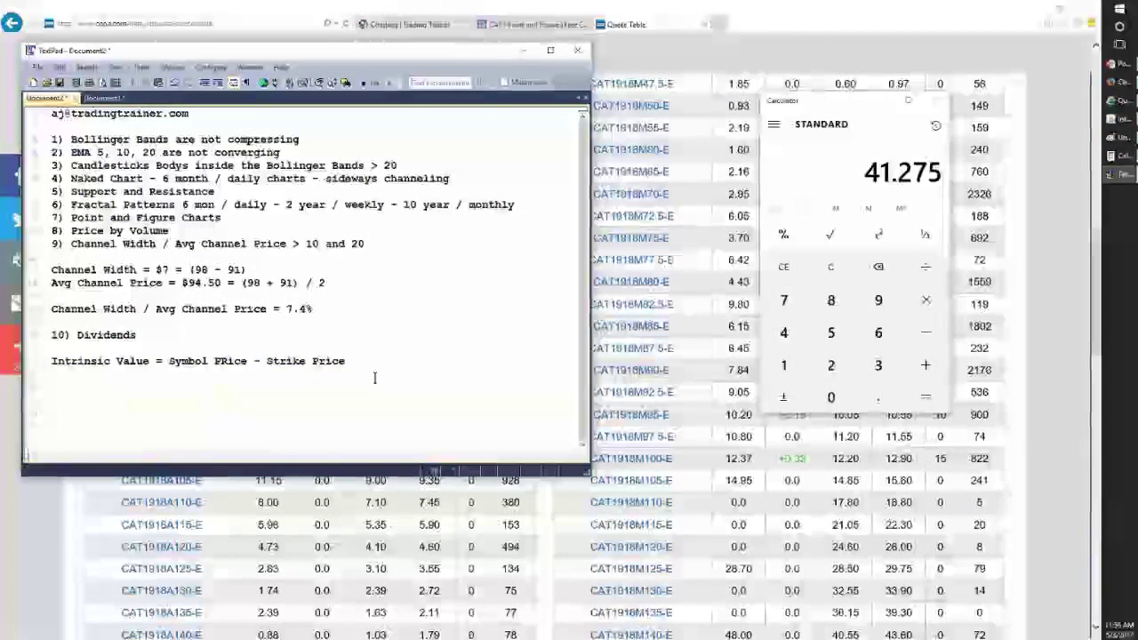
{"action": "type", "text": "1eap PRice ="}
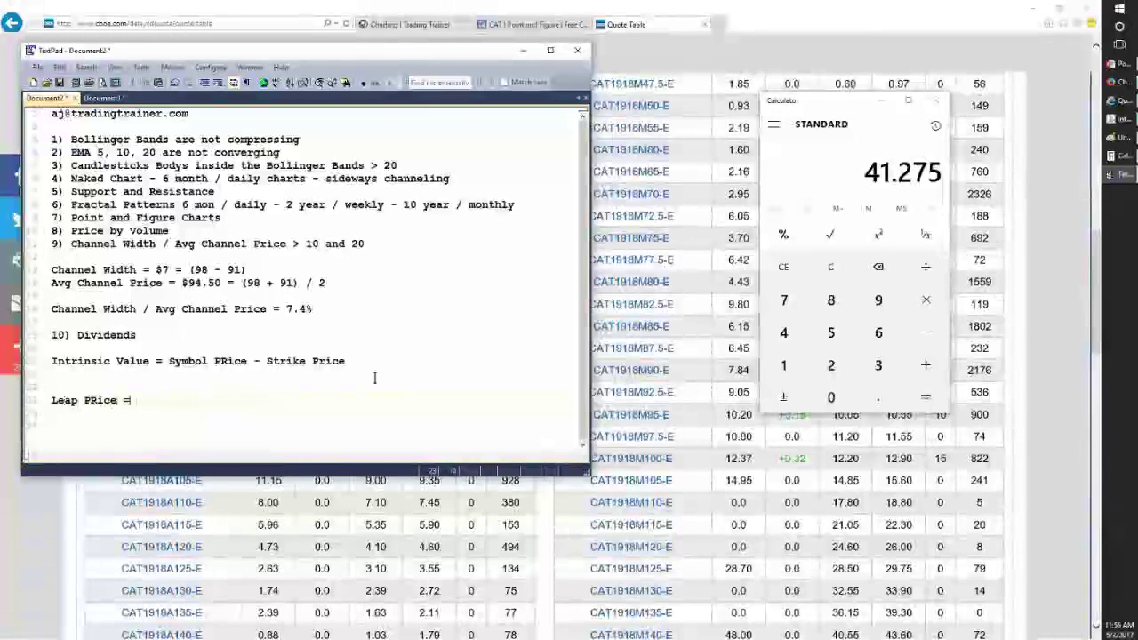
{"action": "type", "text": " $41."}
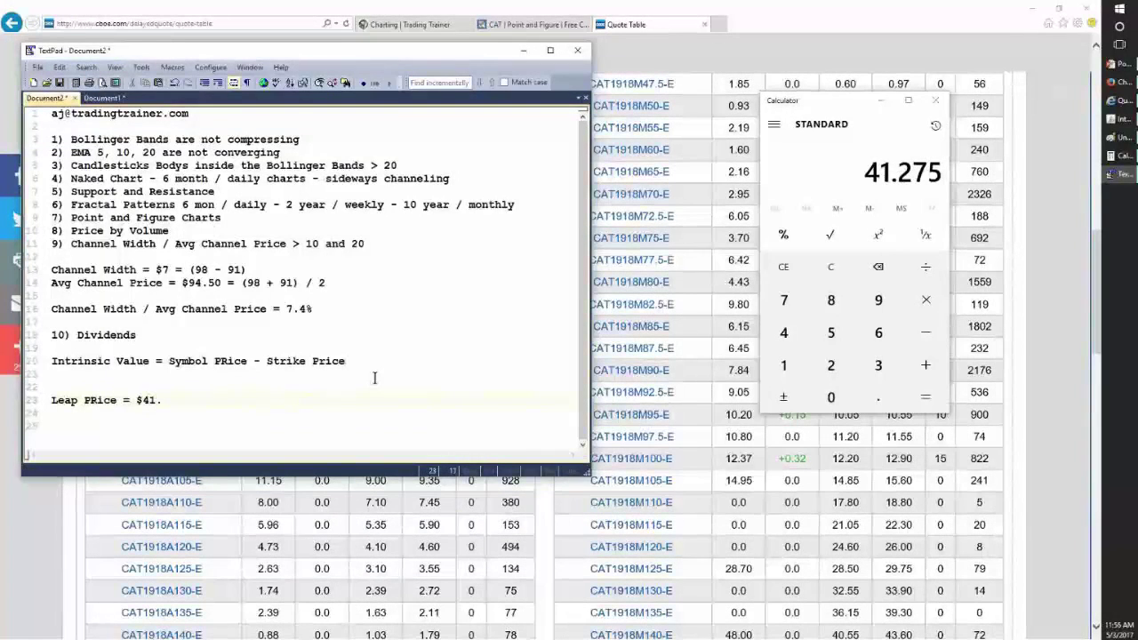
{"action": "type", "text": "30"}
{"action": "key", "text": "Home"}
{"action": "key", "text": "Right"}
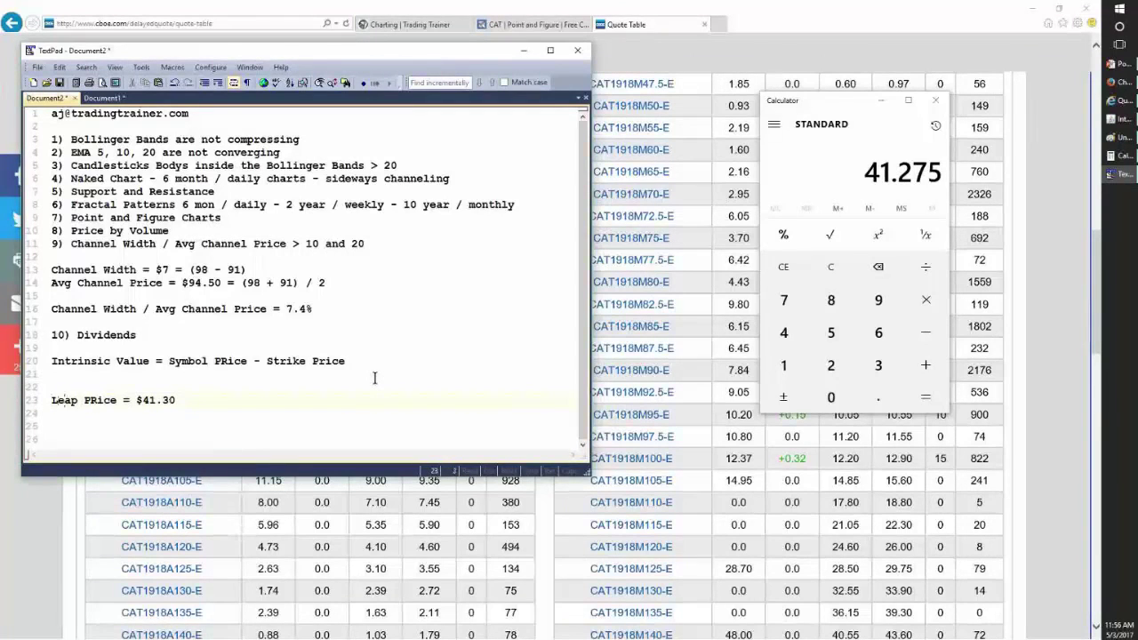
{"action": "key", "text": "BackSpace"}
{"action": "type", "text": "r"}
- Add 'Strike Price = $60' and a Stock Price line of $101.43 checked against the quote table
{"action": "key", "text": "Down"}
{"action": "type", "text": "Strike Price = $60"}
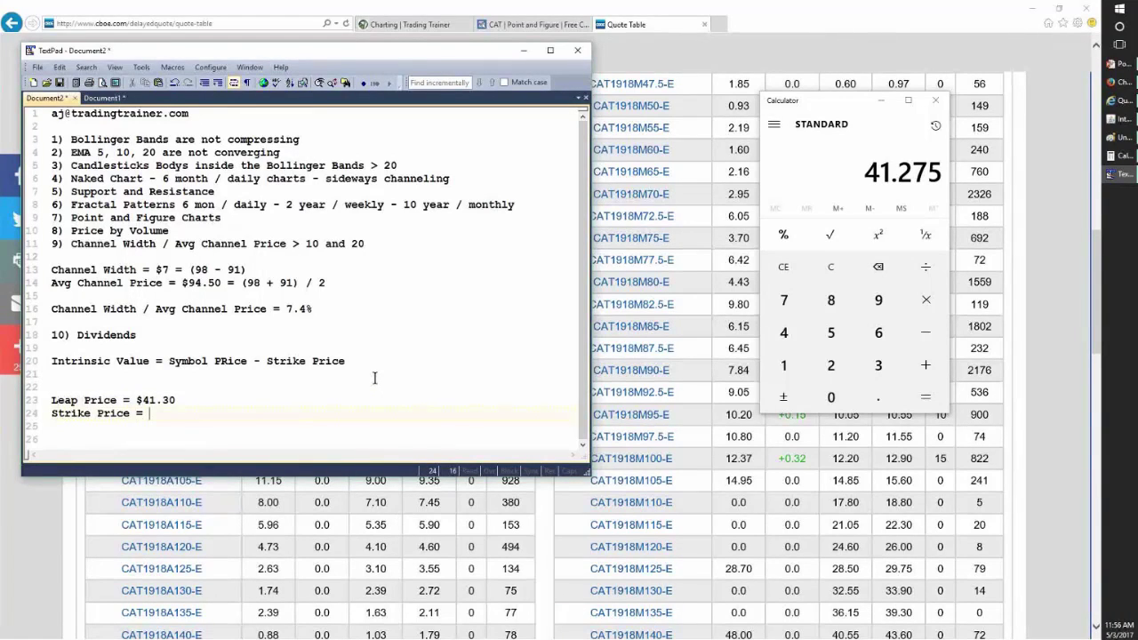
{"action": "key", "text": "Return"}
{"action": "type", "text": "Stock P"}
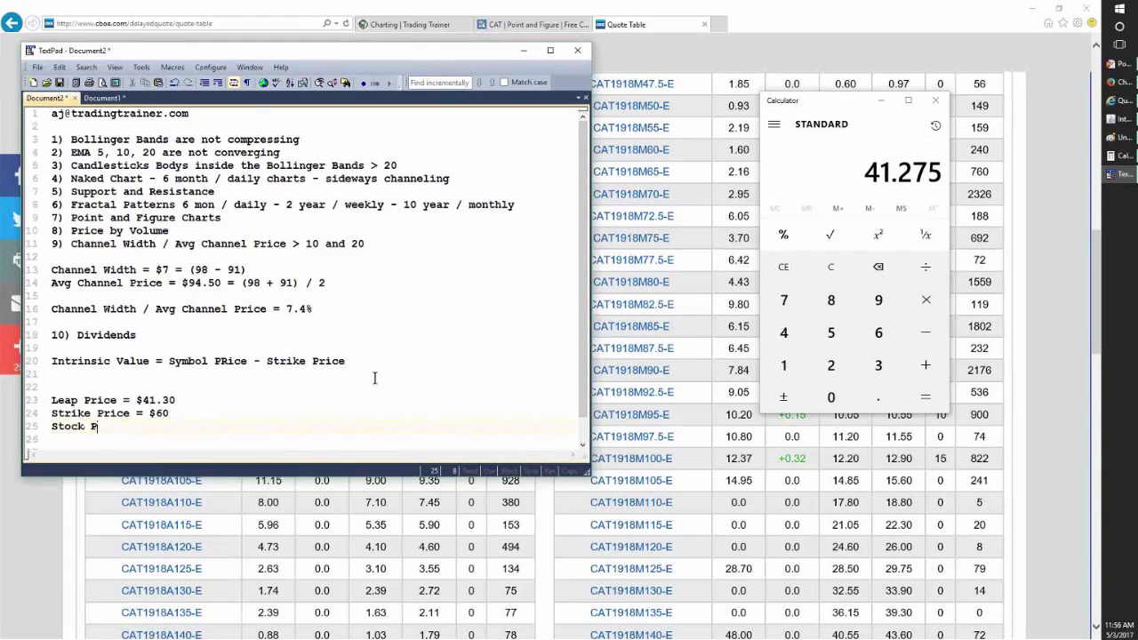
{"action": "type", "text": "rice ="}
{"action": "left_click", "coordinate": [1039, 393]}
{"action": "scroll", "coordinate": [1040, 393], "scroll_direction": "up", "scroll_amount": 1}
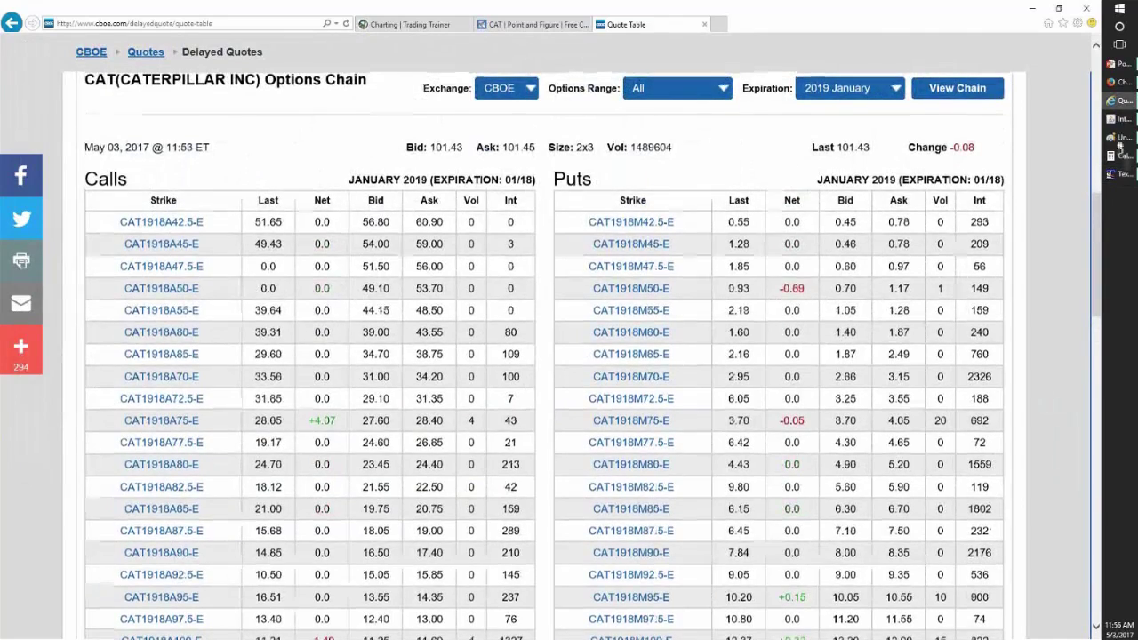
{"action": "left_click", "coordinate": [1123, 174]}
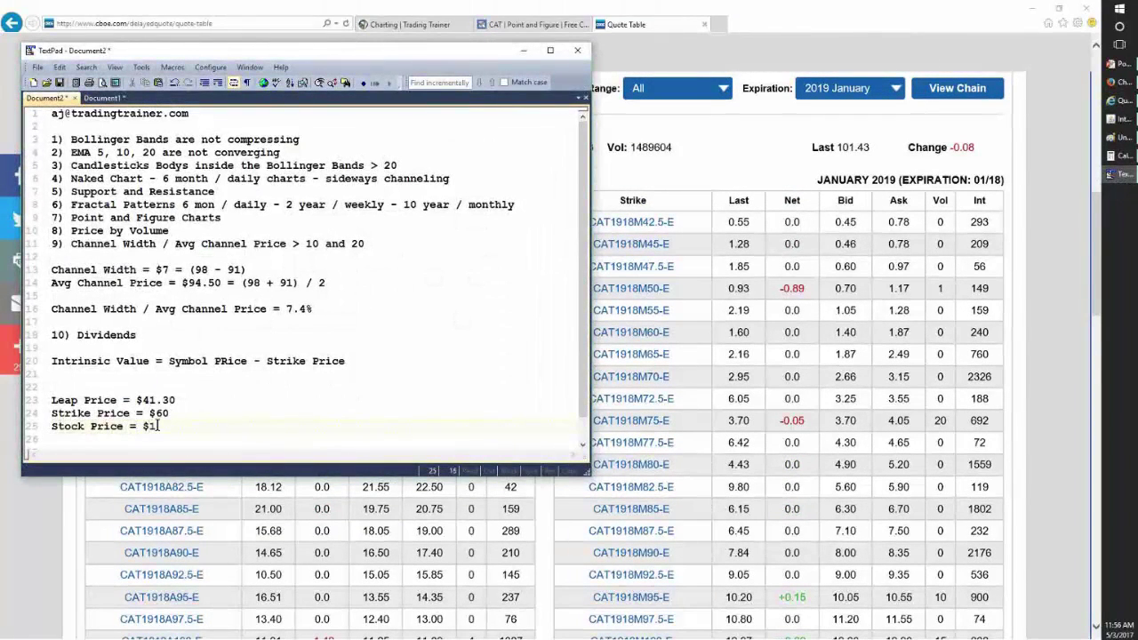
{"action": "type", "text": "43"}
- Rename 'Stock Price' to 'Symbol Price' in the notes
{"action": "left_click", "coordinate": [85, 426]}
{"action": "key", "text": "BackSpace"}
{"action": "key", "text": "BackSpace"}
{"action": "key", "text": "BackSpace"}
{"action": "key", "text": "BackSpace"}
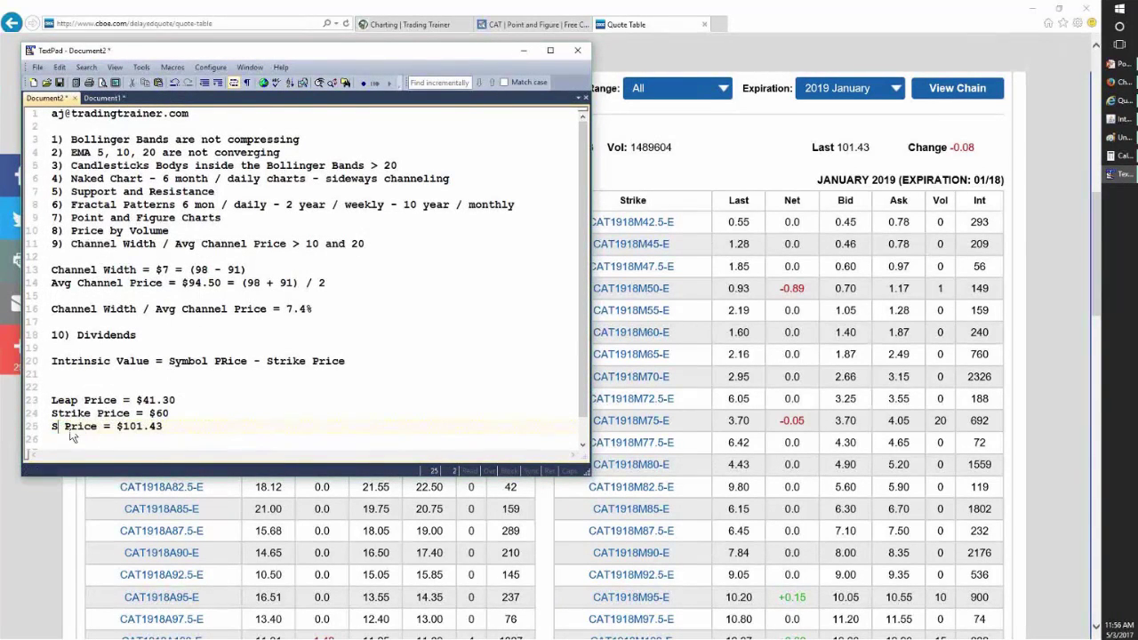
{"action": "type", "text": "ymbol"}
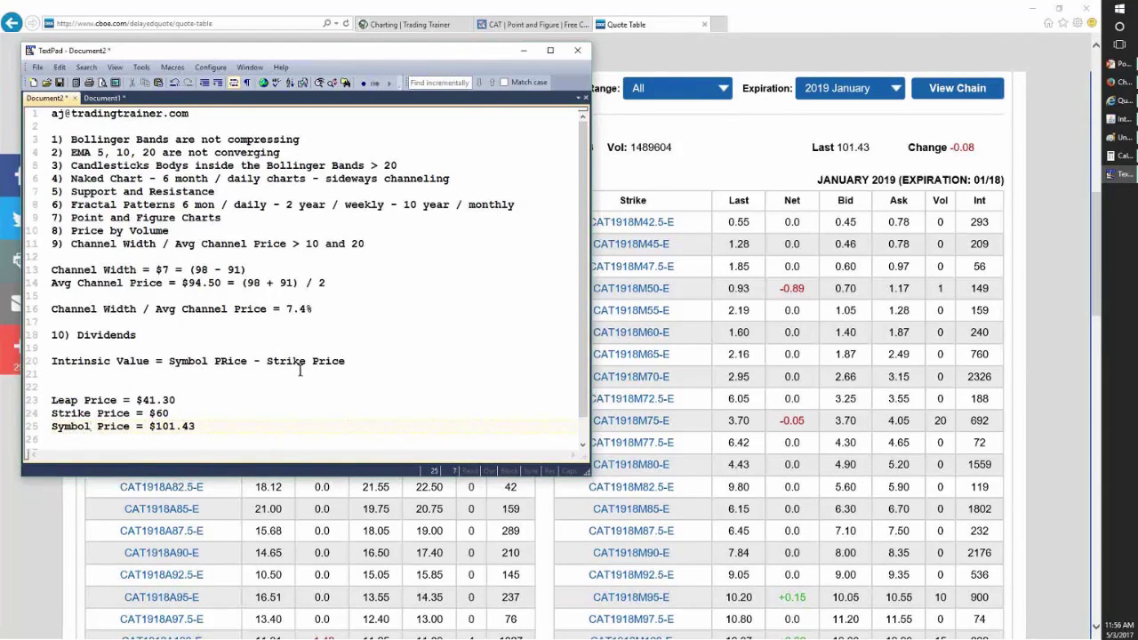
- Compute 101.43 - 60 in Calculator and finish the intrinsic value line as '= $41.43'
{"action": "left_click", "coordinate": [348, 365]}
{"action": "type", "text": "="}
{"action": "left_click", "coordinate": [1119, 163]}
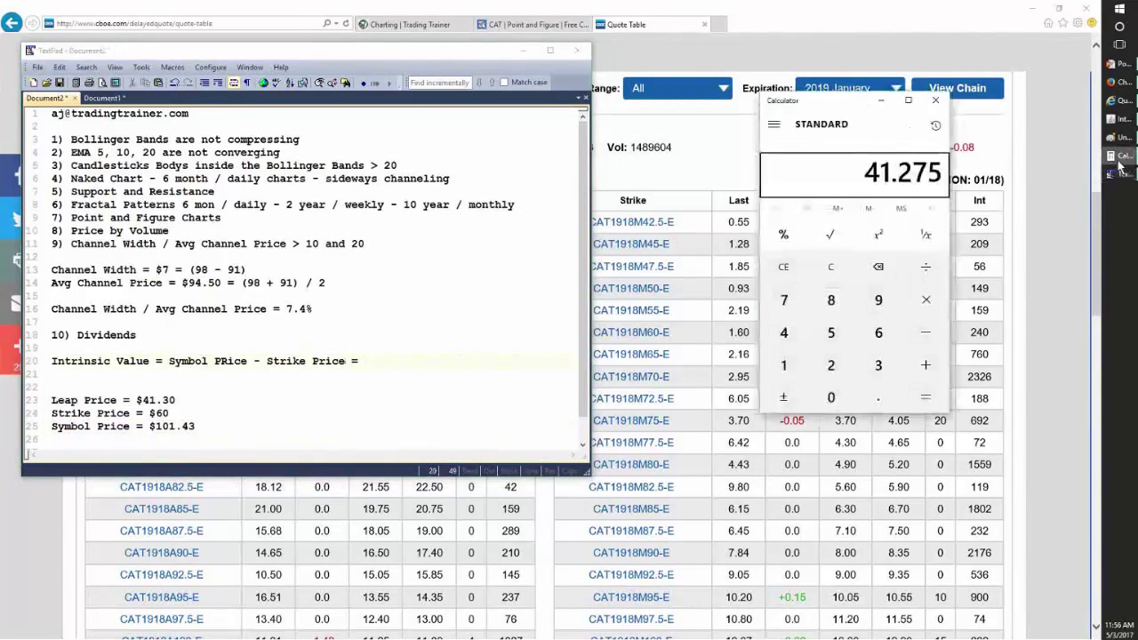
{"action": "left_click", "coordinate": [834, 269]}
{"action": "type", "text": "101."}
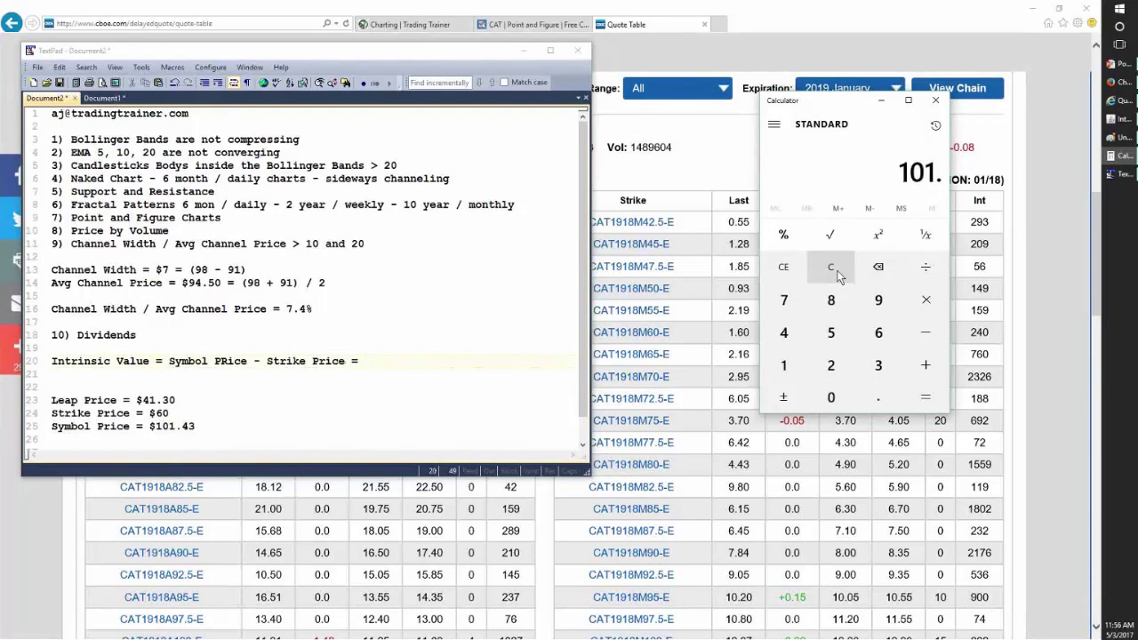
{"action": "type", "text": "43-60="}
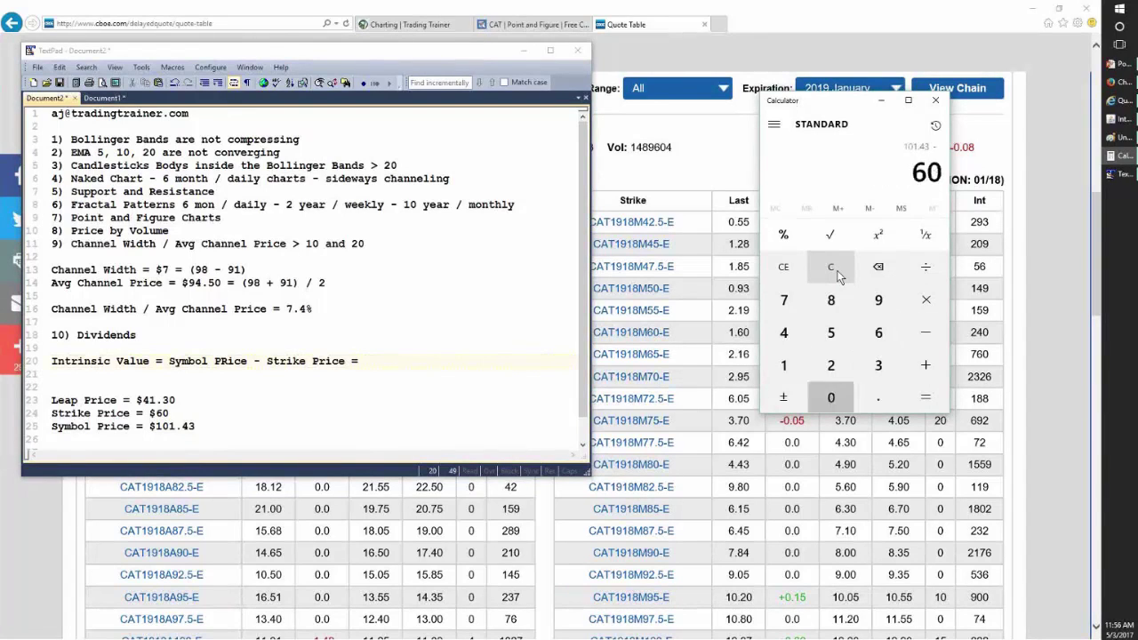
{"action": "left_click", "coordinate": [380, 361]}
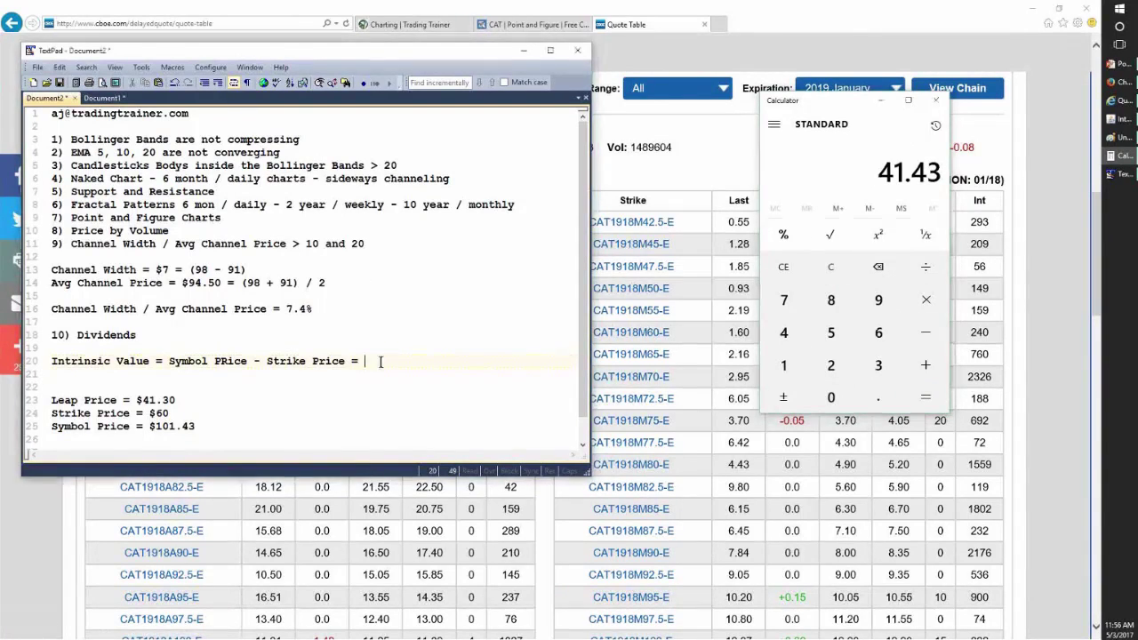
{"action": "type", "text": "41.43"}
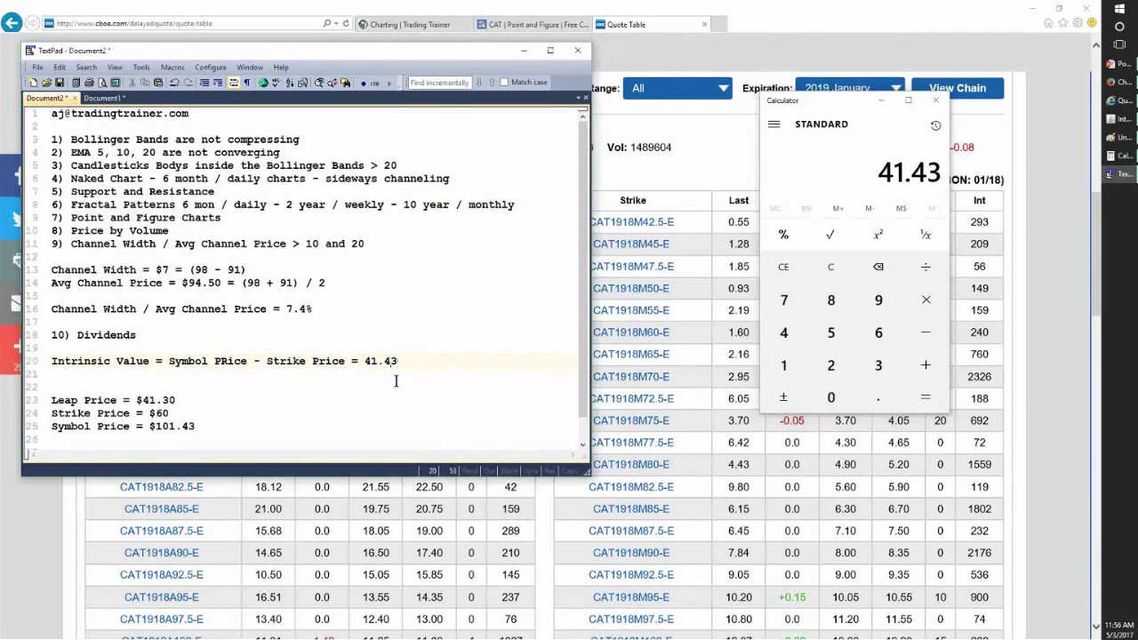
{"action": "key", "text": "Left"}
{"action": "key", "text": "Left"}
{"action": "key", "text": "Left"}
{"action": "key", "text": "Left"}
{"action": "key", "text": "Left"}
{"action": "type", "text": "$"}
{"action": "key", "text": "Return"}
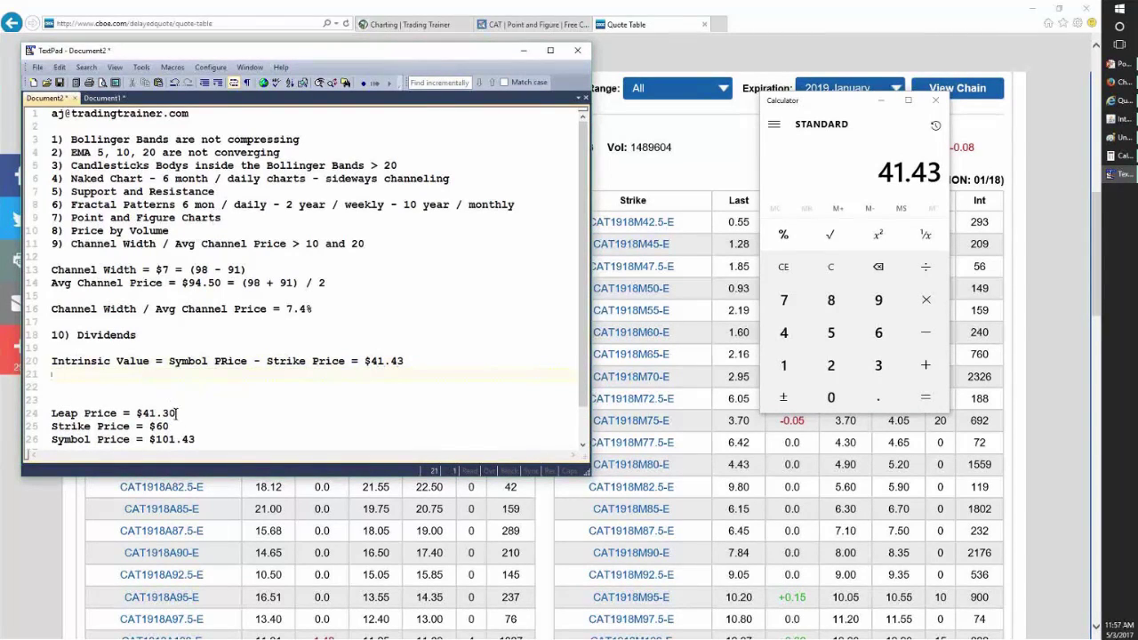
{"action": "left_click_drag", "start_coordinate": [177, 414], "coordinate": [46, 415]}
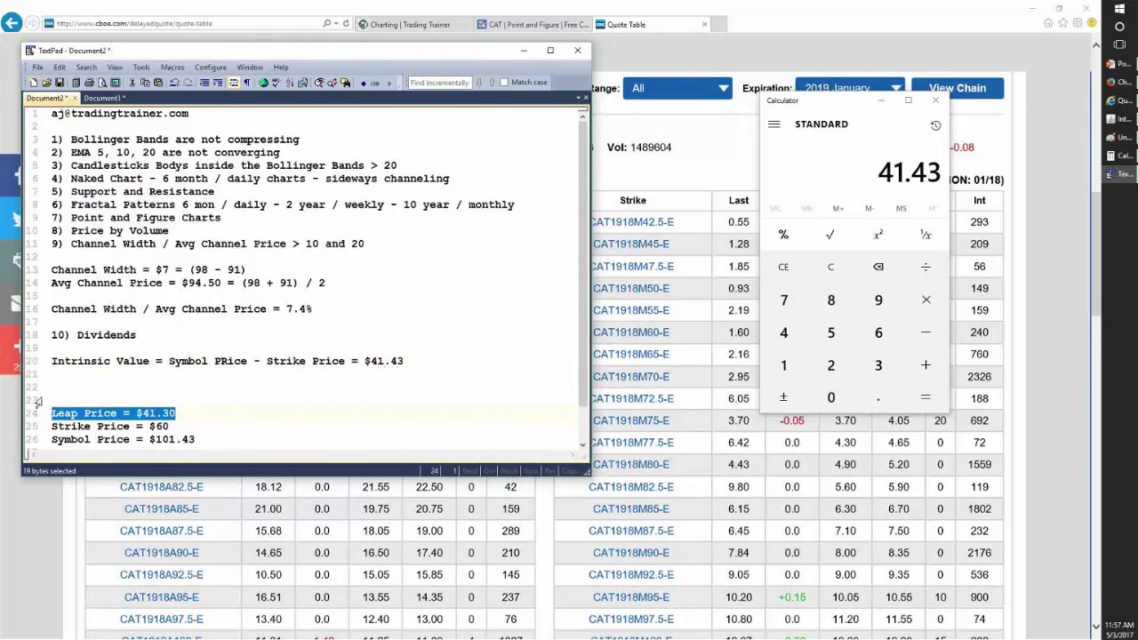
{"action": "left_click", "coordinate": [1122, 138]}
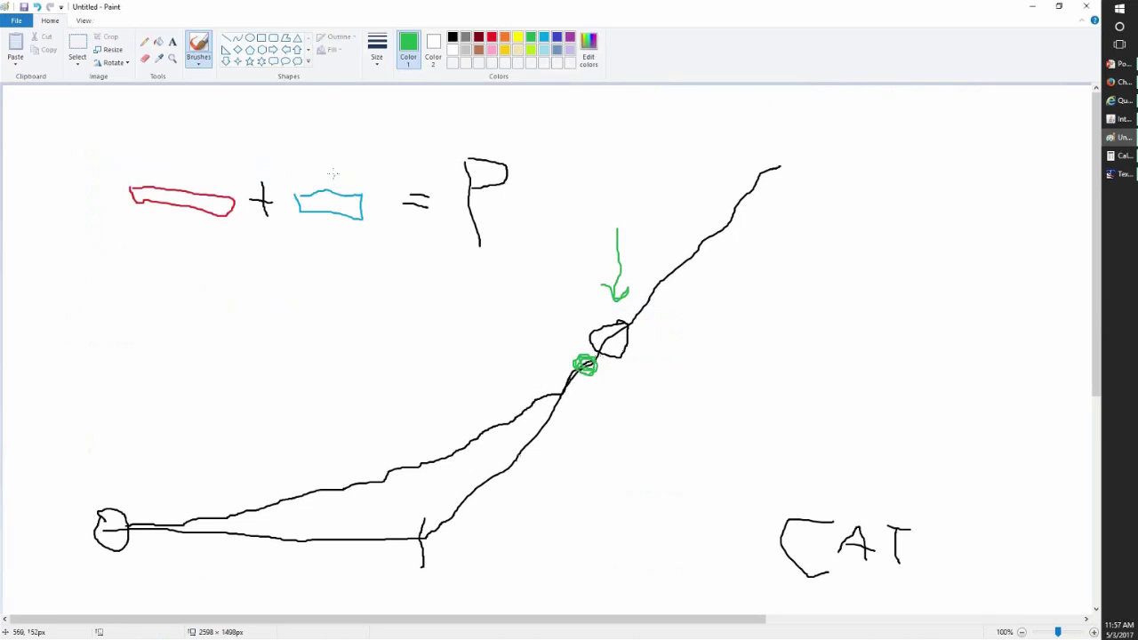
- Mark the cyan shape with a green arrow in Paint, then add 'Option Price = Intrinsic Value + Premium' to the notes
{"action": "left_click_drag", "start_coordinate": [309, 158], "coordinate": [318, 189]}
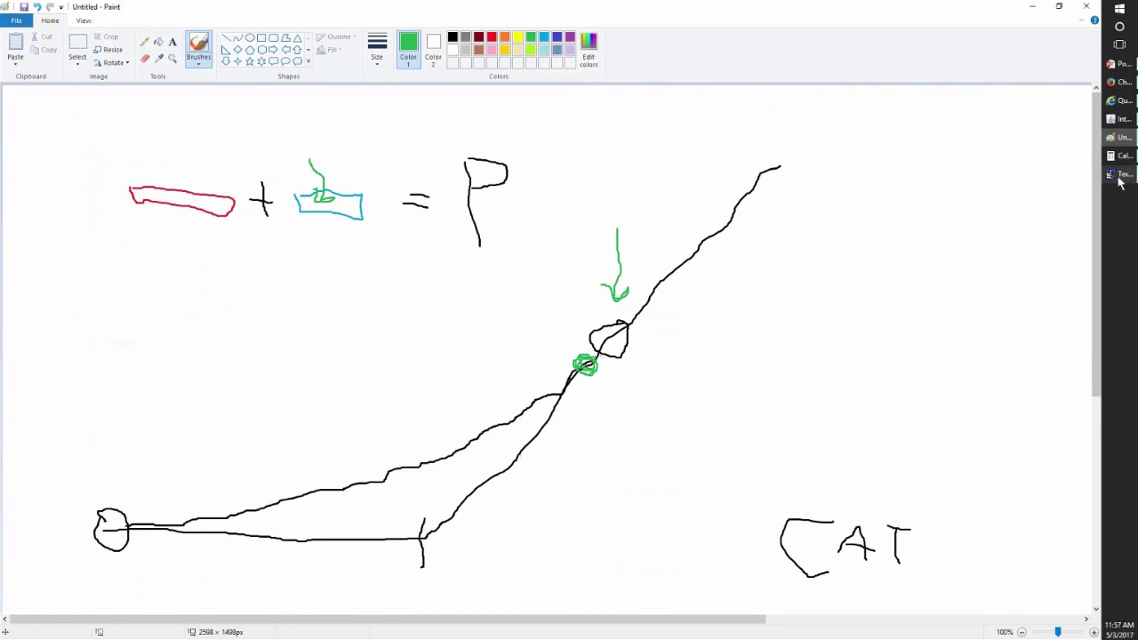
{"action": "left_click", "coordinate": [1121, 173]}
{"action": "left_click", "coordinate": [149, 379]}
{"action": "key", "text": "Return"}
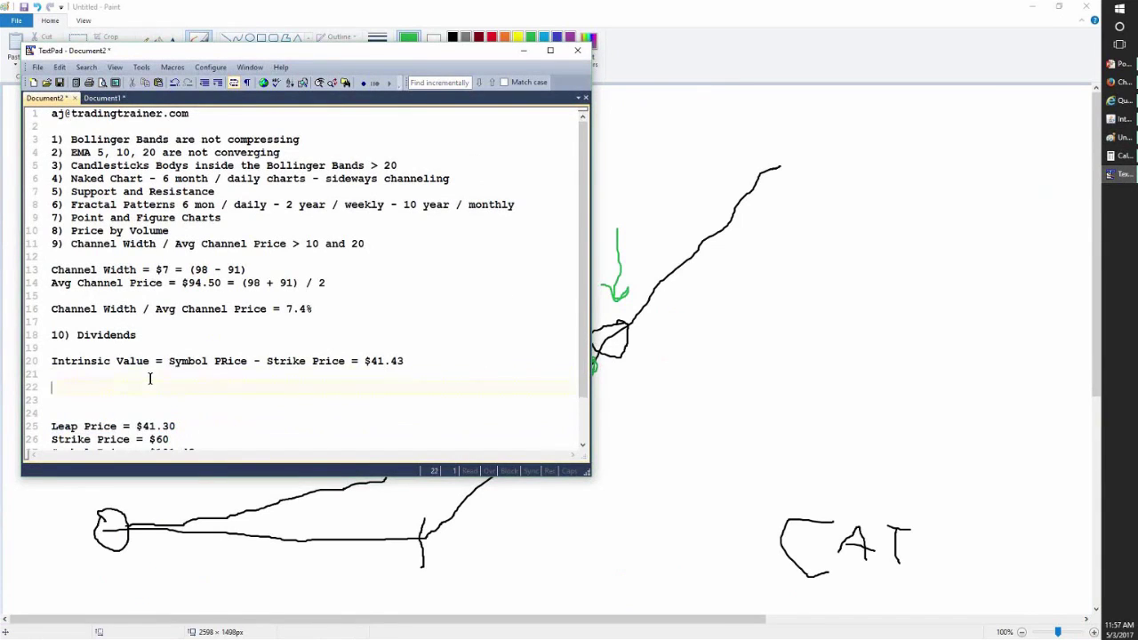
{"action": "type", "text": "Option Price ="}
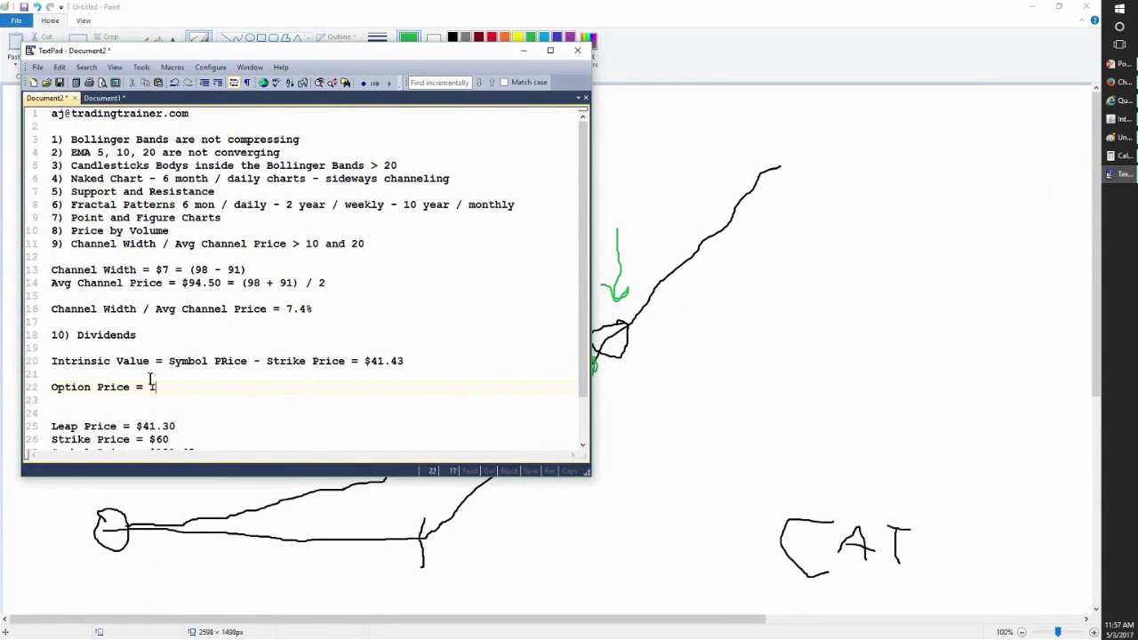
{"action": "type", "text": " Intrins"}
{"action": "type", "text": "si"}
{"action": "key", "text": "BackSpace"}
{"action": "key", "text": "BackSpace"}
{"action": "type", "text": "ic Value + Premium"}
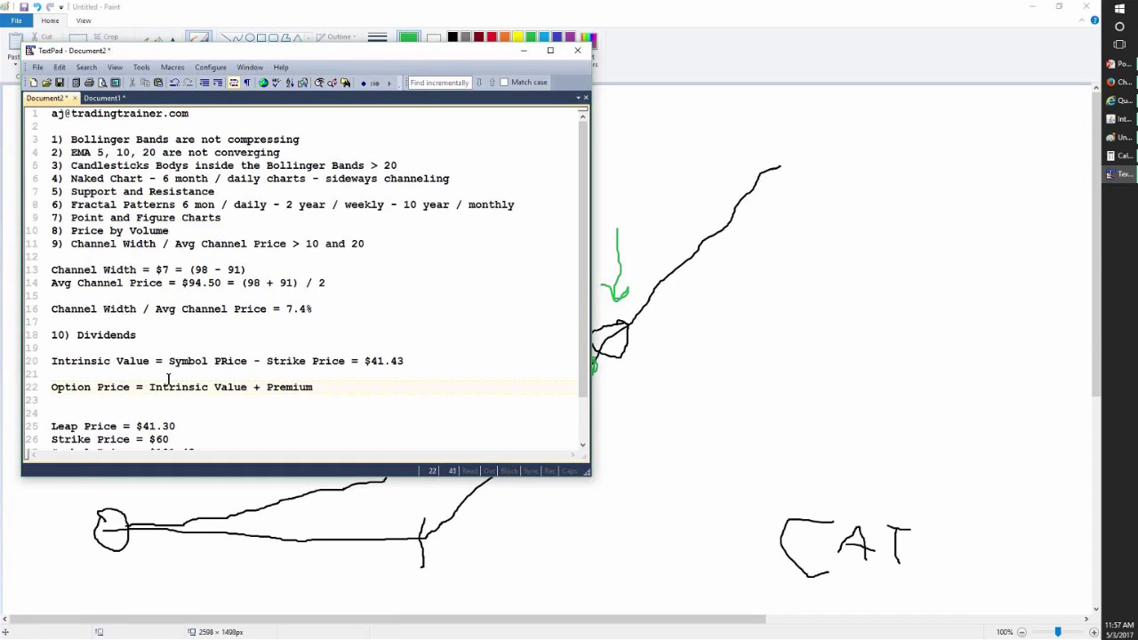
- Select the 41.43 intrinsic value result and the Leap Price line in the notes
{"action": "left_click_drag", "start_coordinate": [273, 386], "coordinate": [332, 406]}
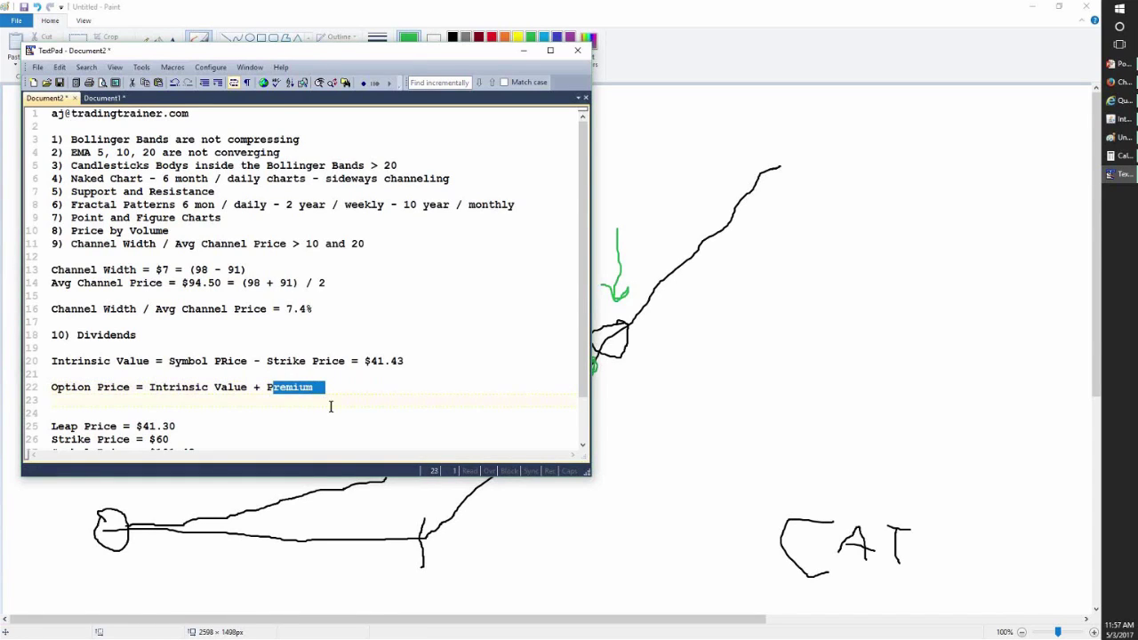
{"action": "scroll", "coordinate": [332, 412], "scroll_direction": "down", "scroll_amount": 1}
{"action": "scroll", "coordinate": [332, 412], "scroll_direction": "down", "scroll_amount": 1}
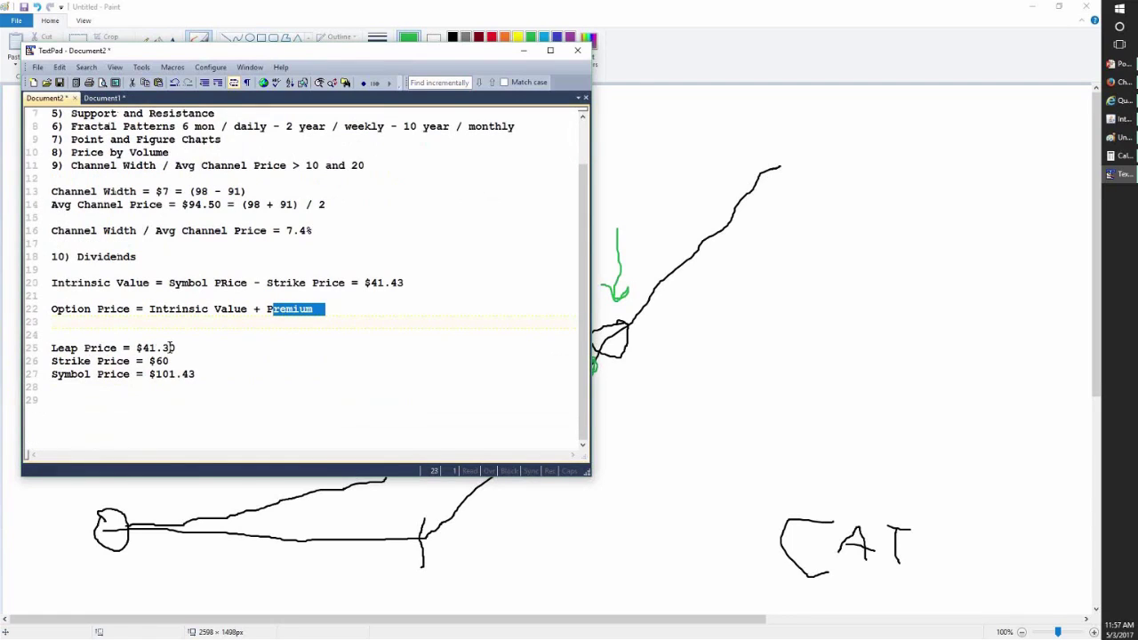
{"action": "left_click_drag", "start_coordinate": [399, 283], "coordinate": [370, 282]}
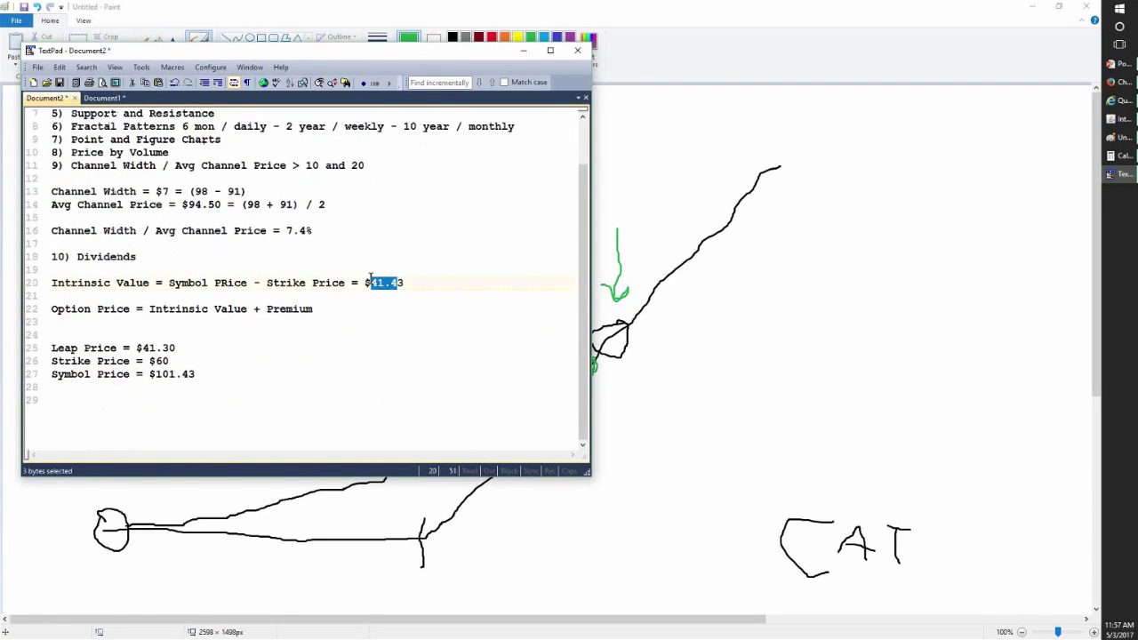
{"action": "left_click", "coordinate": [178, 338]}
{"action": "left_click_drag", "start_coordinate": [178, 337], "coordinate": [175, 356]}
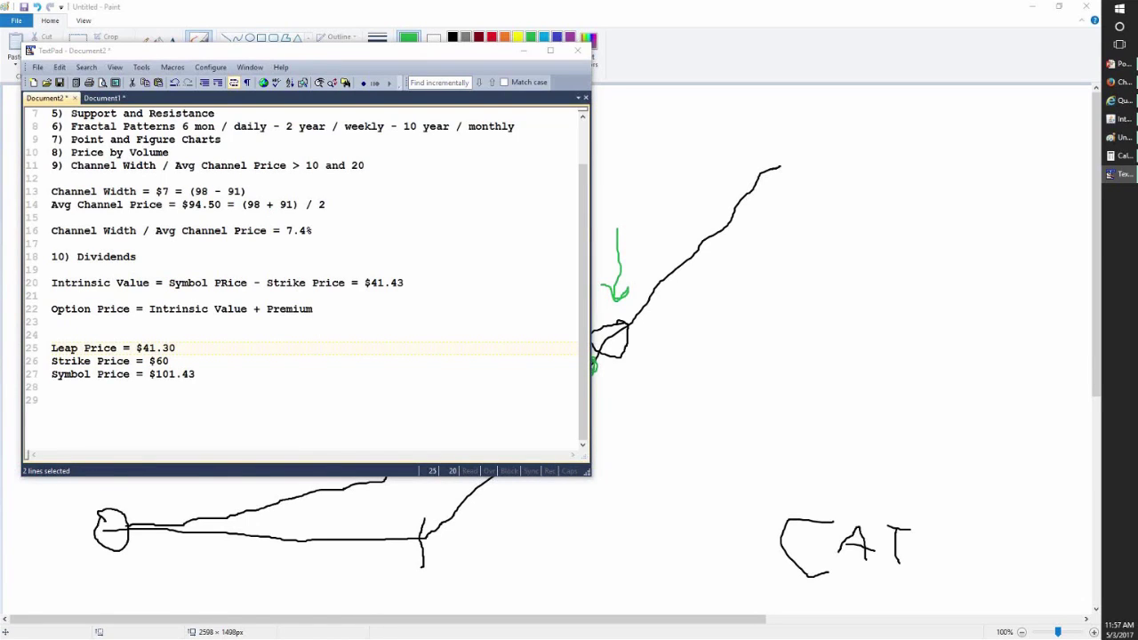
- Move the TextPad window aside and delete the extra blank line under the Option Price formula
{"action": "left_click", "coordinate": [341, 56]}
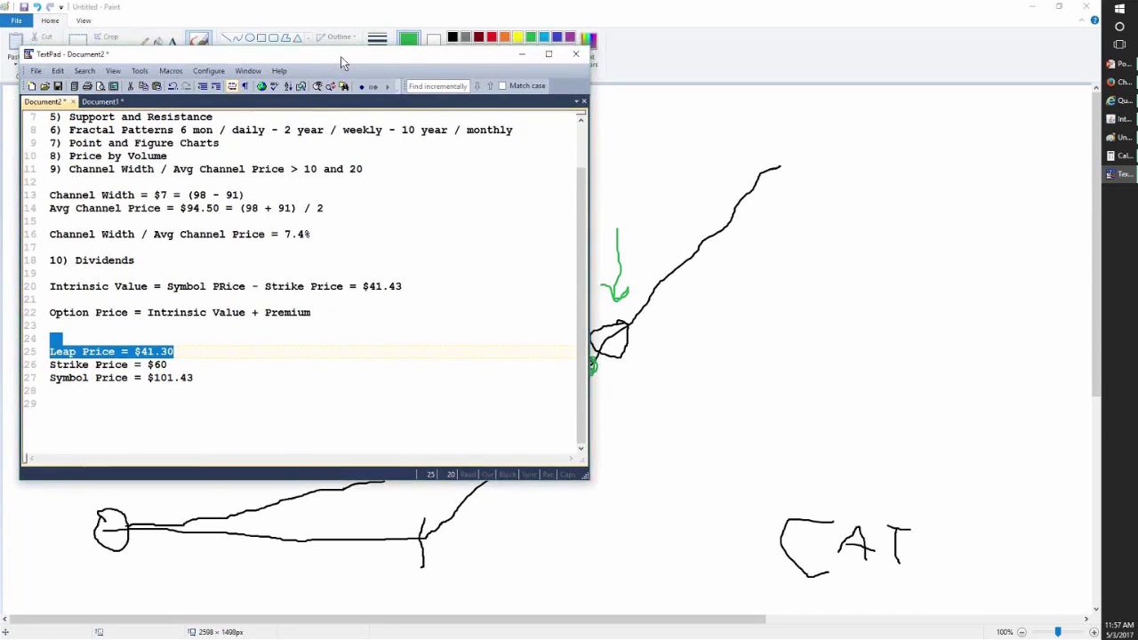
{"action": "left_click_drag", "start_coordinate": [343, 59], "coordinate": [537, 132]}
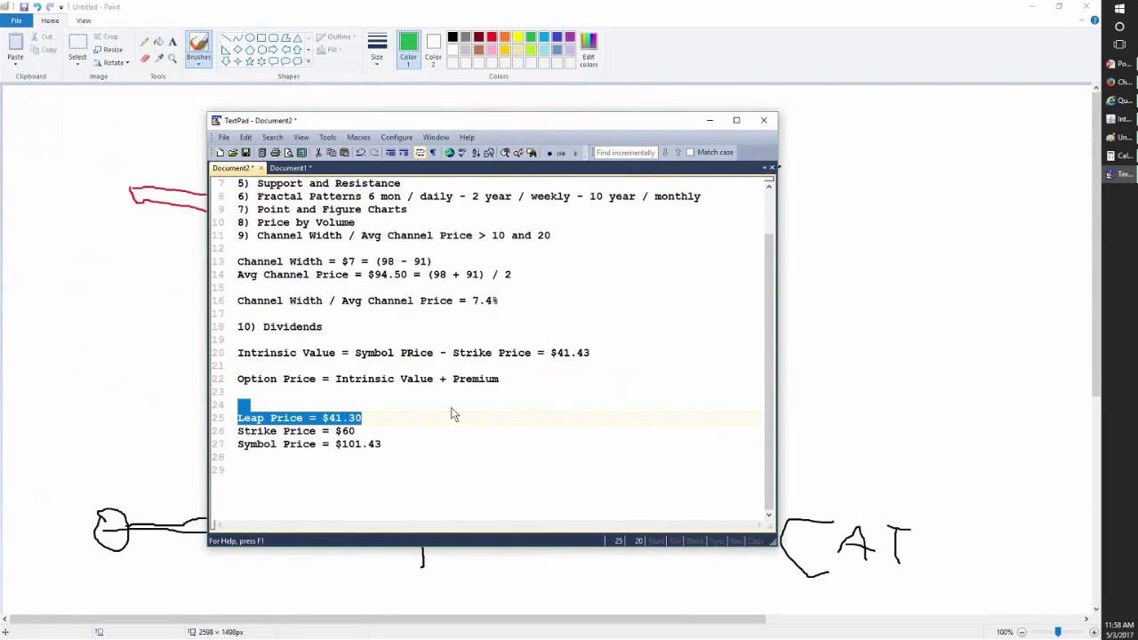
{"action": "triple_click", "coordinate": [468, 381]}
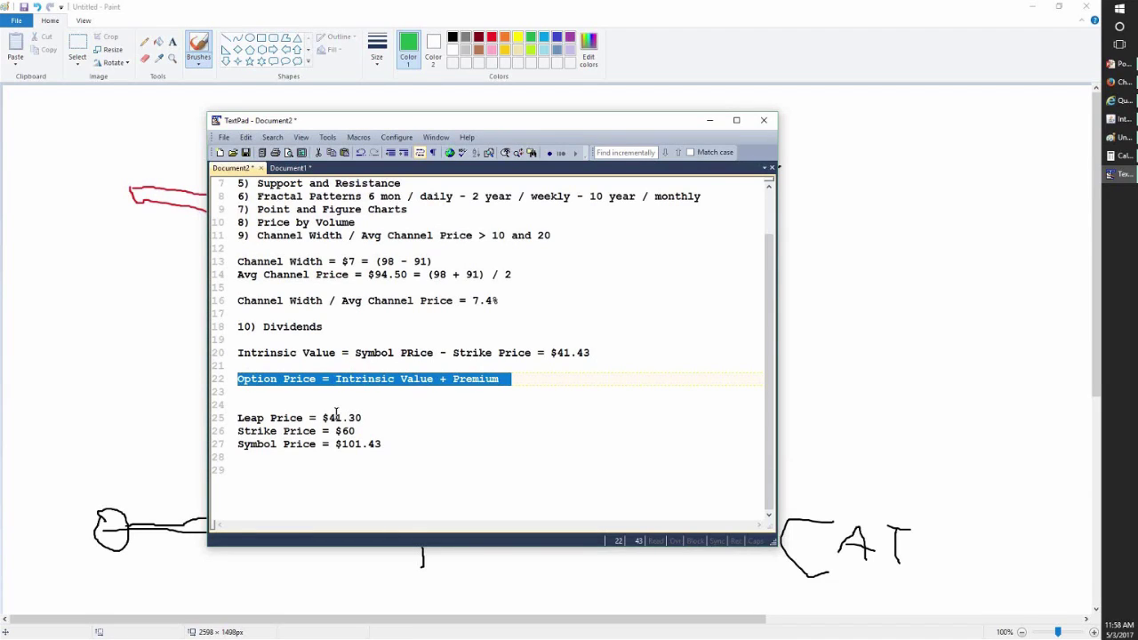
{"action": "left_click", "coordinate": [310, 404]}
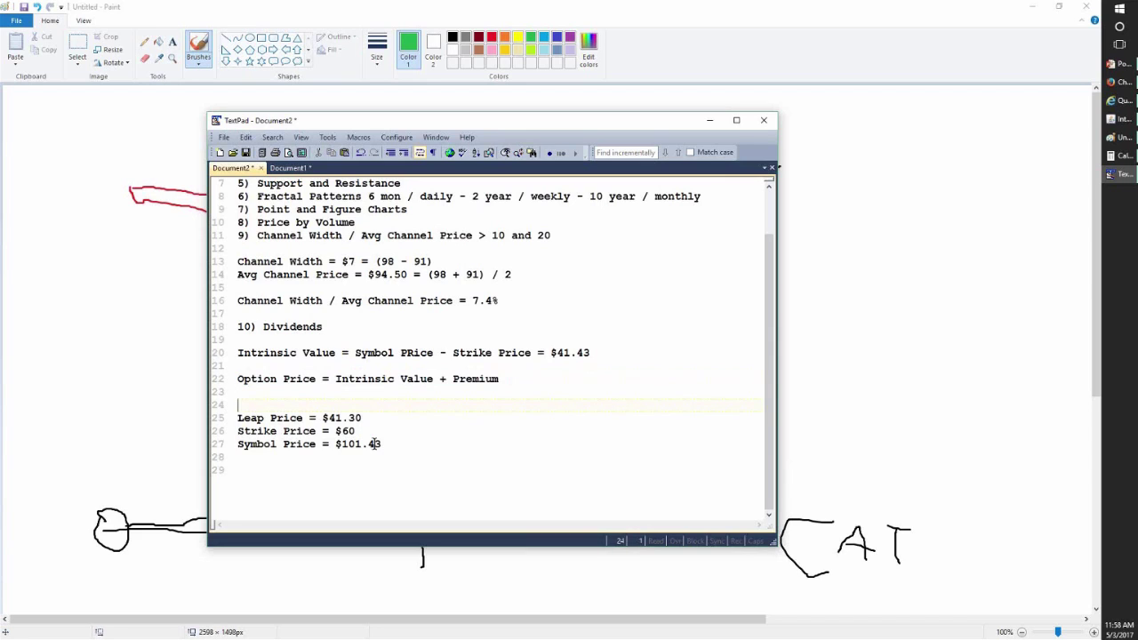
{"action": "key", "text": "Delete"}
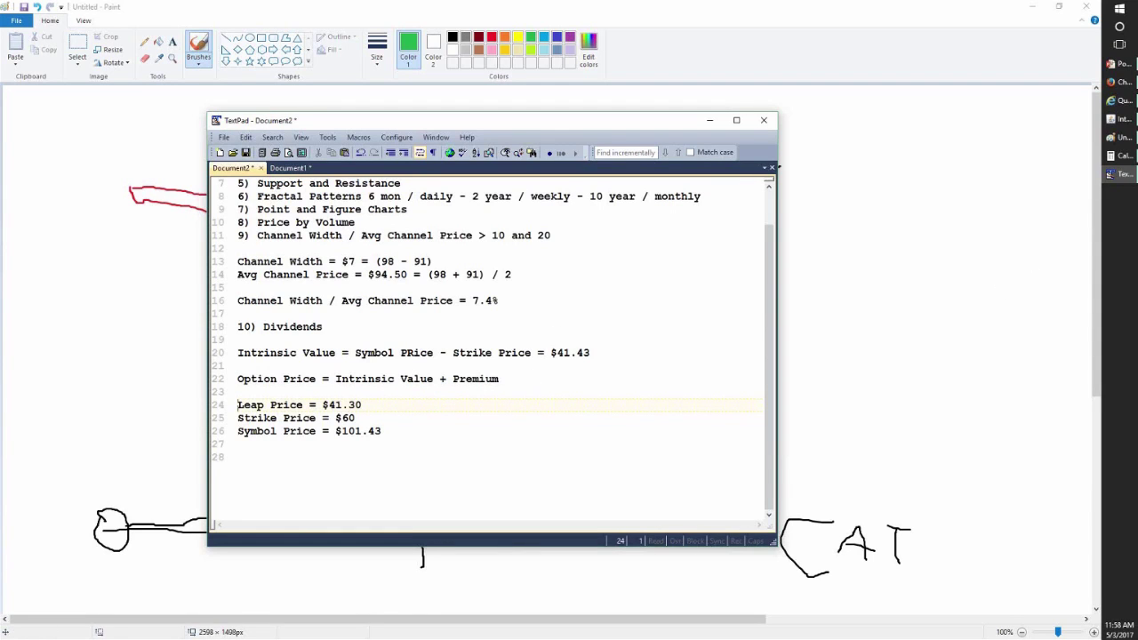
- Reload the CBOE quotes, load the May 2017 chain and find CAT1719E101-E's 1.74 bid and 1.81 ask
{"action": "left_click", "coordinate": [1115, 103]}
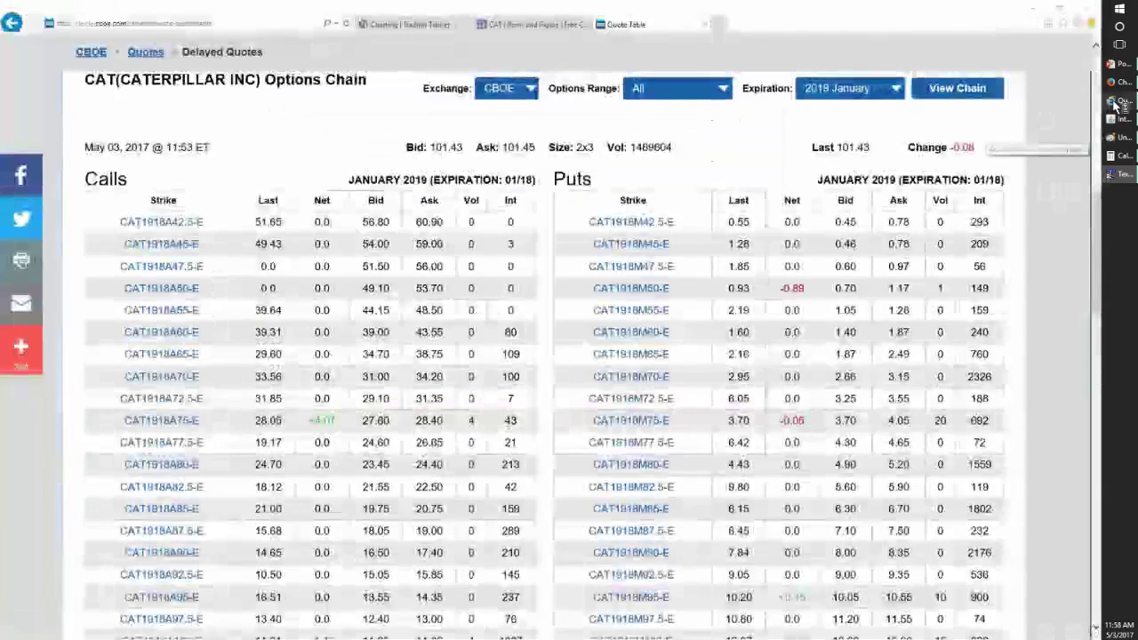
{"action": "key", "text": "F5"}
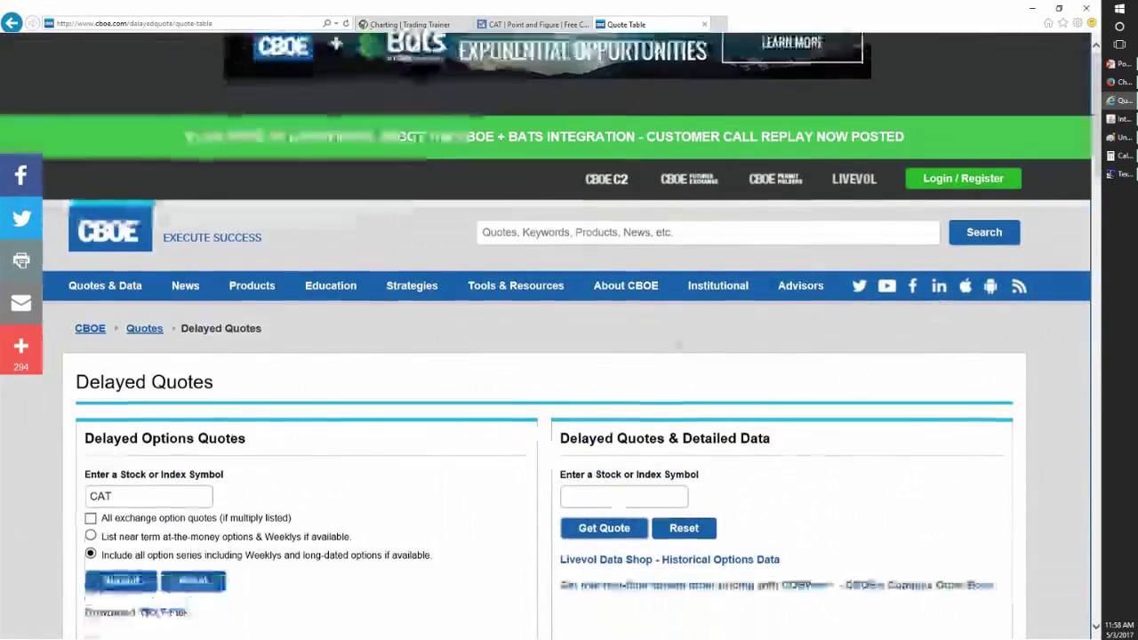
{"action": "scroll", "coordinate": [676, 338], "scroll_direction": "down", "scroll_amount": 12}
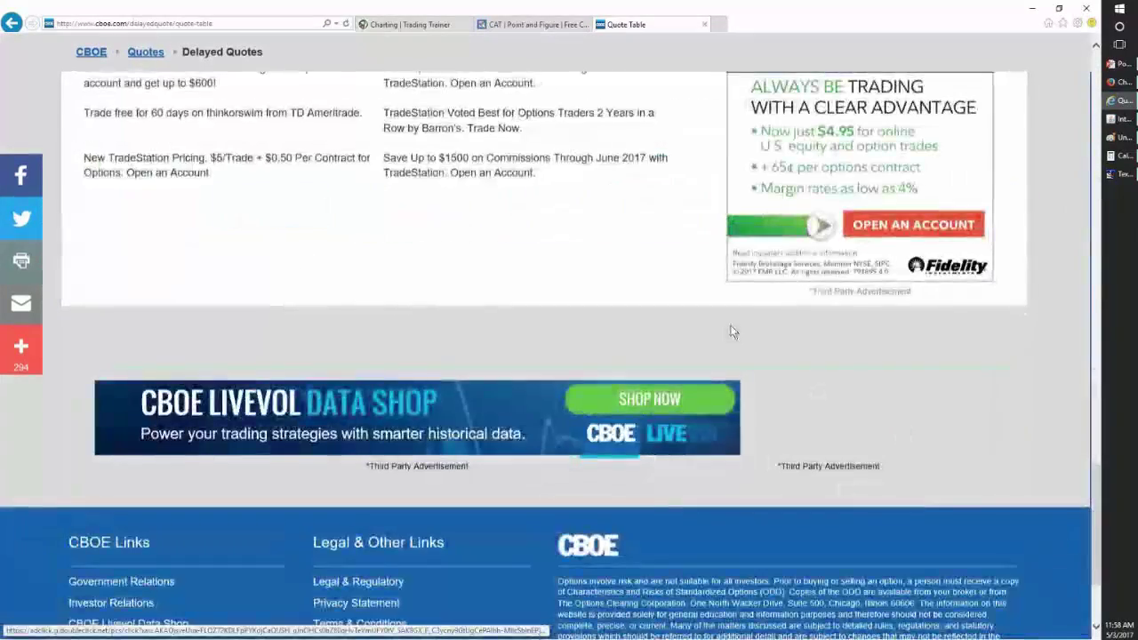
{"action": "scroll", "coordinate": [732, 330], "scroll_direction": "up", "scroll_amount": 7}
{"action": "left_click", "coordinate": [417, 347]}
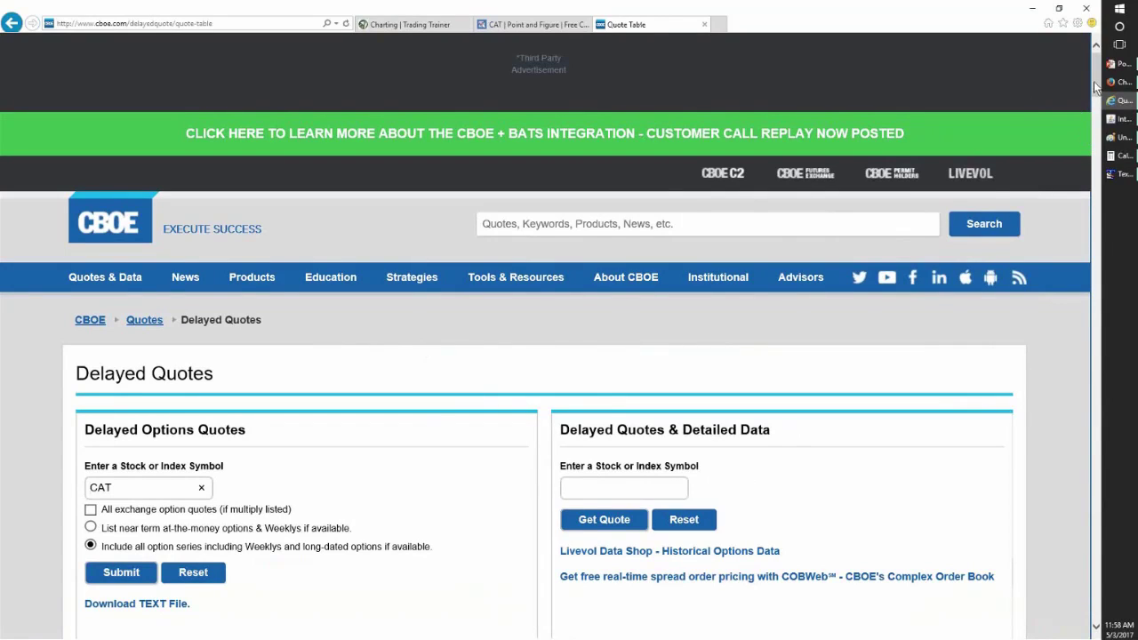
{"action": "scroll", "coordinate": [1095, 125], "scroll_direction": "down", "scroll_amount": 5}
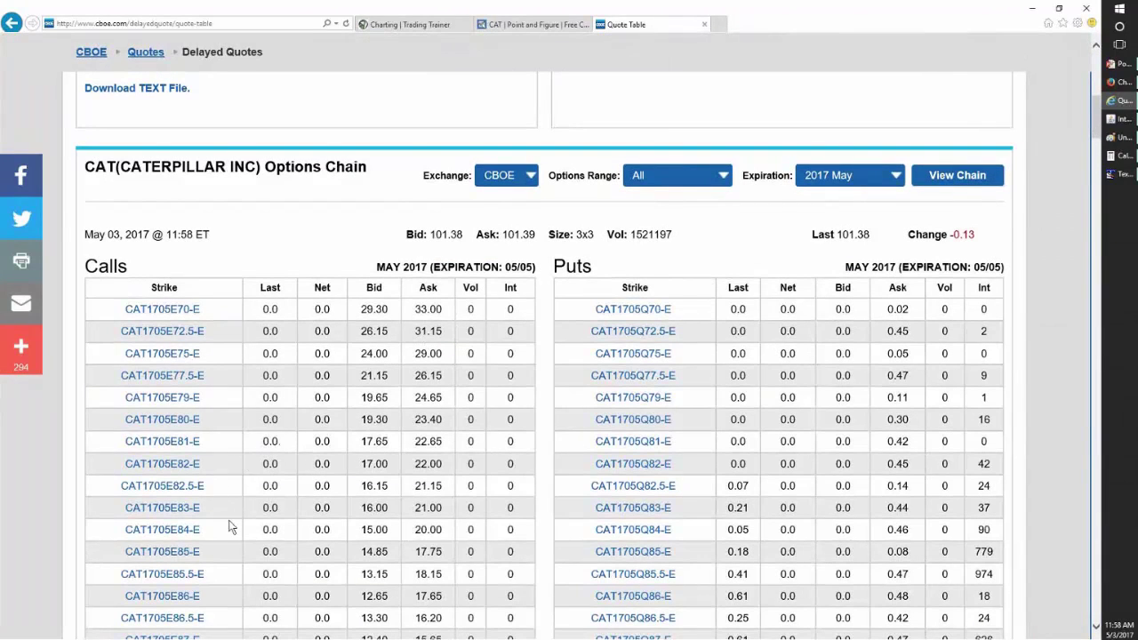
{"action": "scroll", "coordinate": [230, 521], "scroll_direction": "down", "scroll_amount": 8}
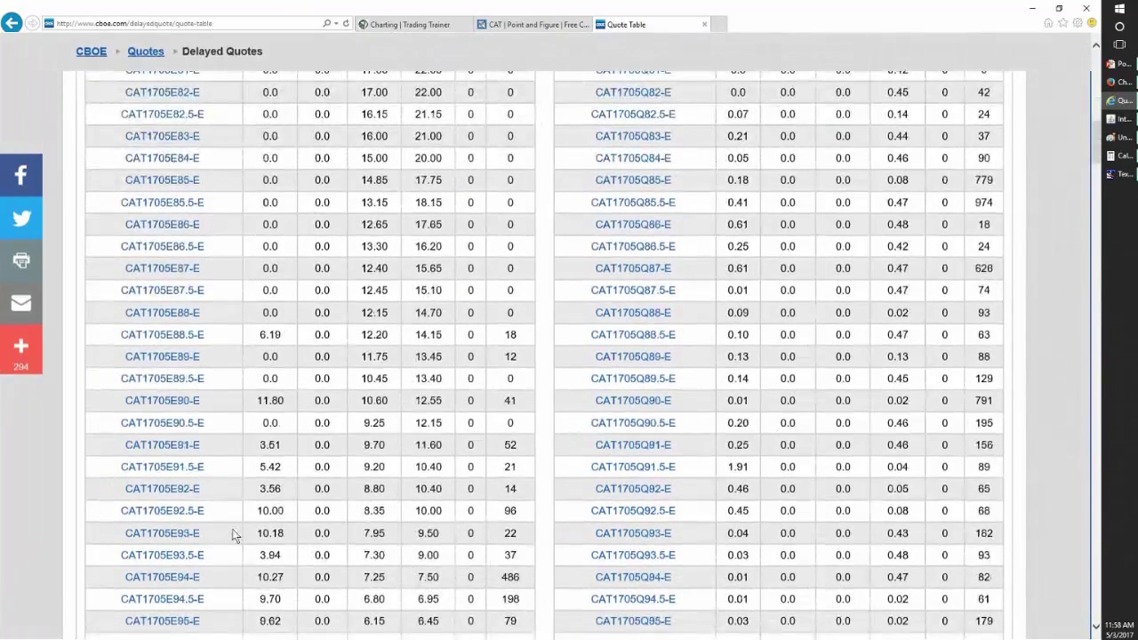
{"action": "scroll", "coordinate": [233, 535], "scroll_direction": "down", "scroll_amount": 3}
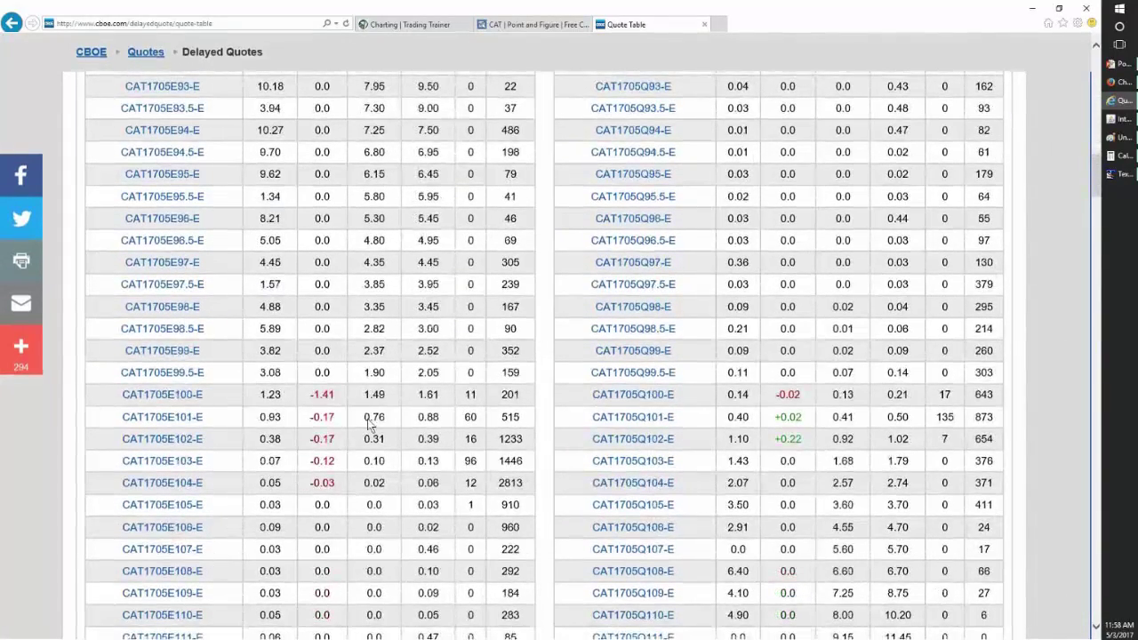
{"action": "scroll", "coordinate": [248, 417], "scroll_direction": "down", "scroll_amount": 20}
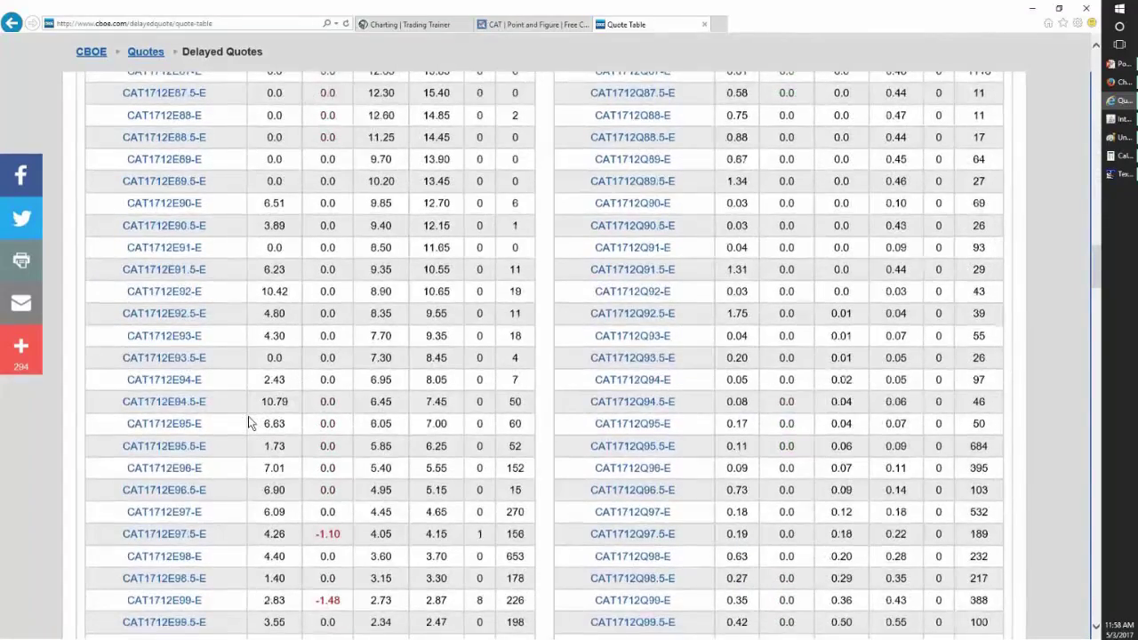
{"action": "scroll", "coordinate": [248, 423], "scroll_direction": "down", "scroll_amount": 20}
{"action": "scroll", "coordinate": [249, 420], "scroll_direction": "up", "scroll_amount": 4}
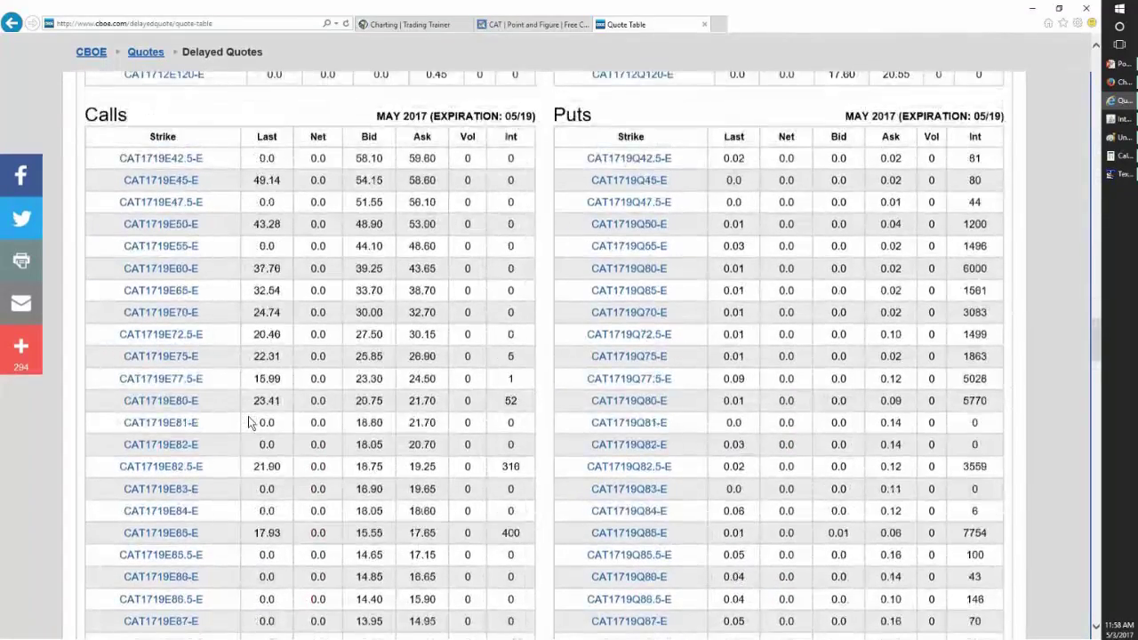
{"action": "scroll", "coordinate": [249, 423], "scroll_direction": "down", "scroll_amount": 8}
{"action": "scroll", "coordinate": [248, 416], "scroll_direction": "down", "scroll_amount": 5}
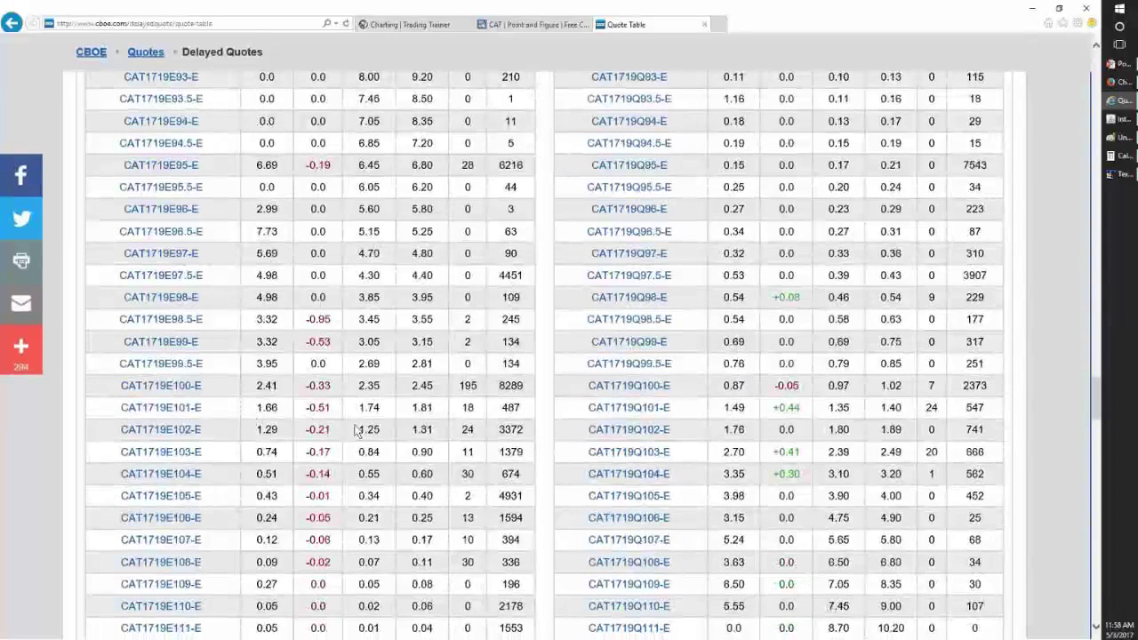
{"action": "left_click_drag", "start_coordinate": [366, 410], "coordinate": [519, 411]}
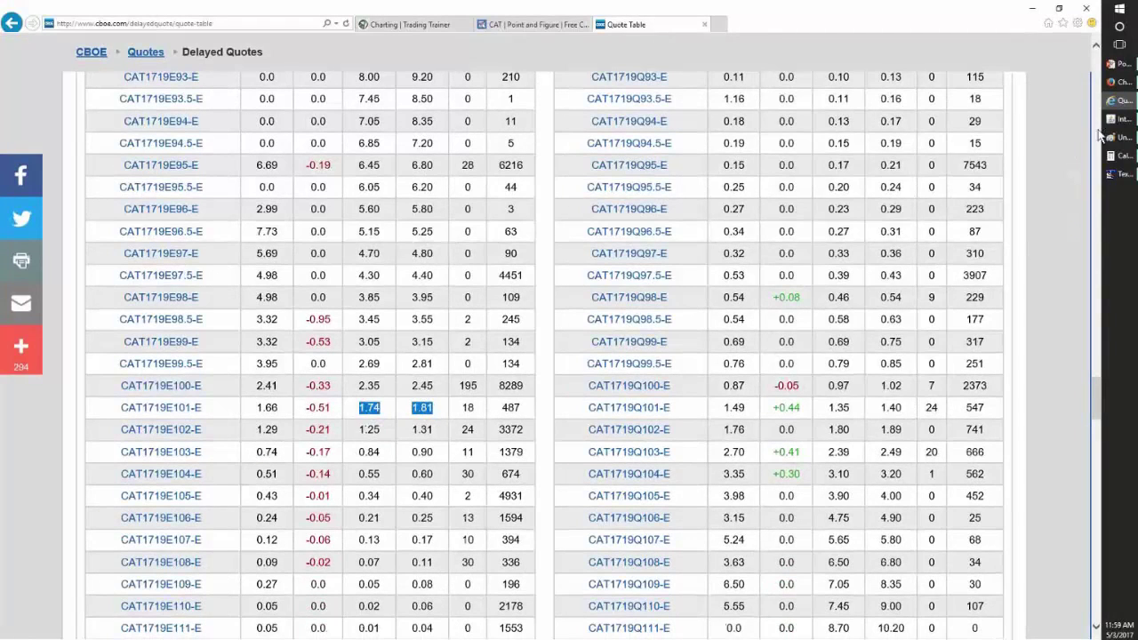
- Average the 1.74 bid and 1.81 ask to 1.775 in Calculator, then return to the TextPad notes
{"action": "left_click", "coordinate": [1110, 156]}
{"action": "type", "text": "1."}
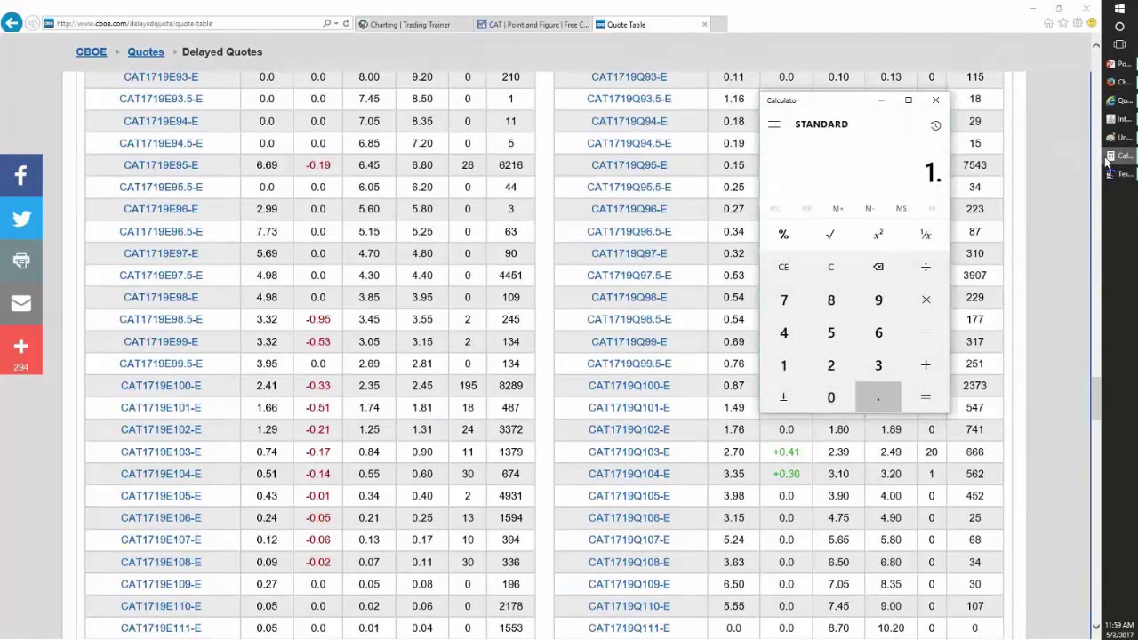
{"action": "type", "text": "74"}
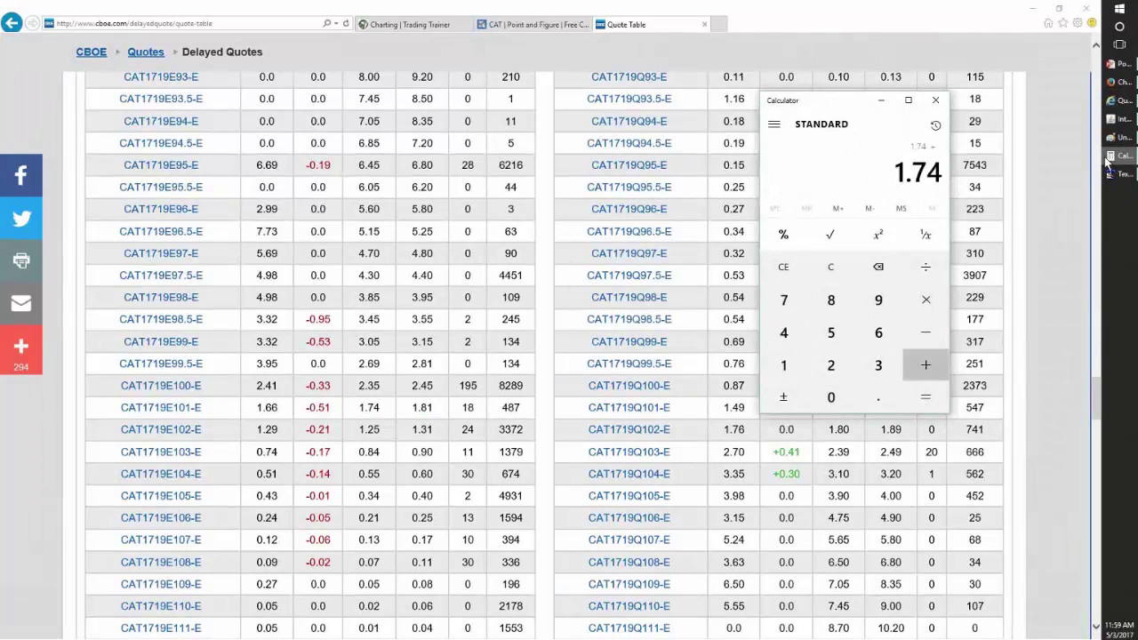
{"action": "type", "text": "+1.81/"}
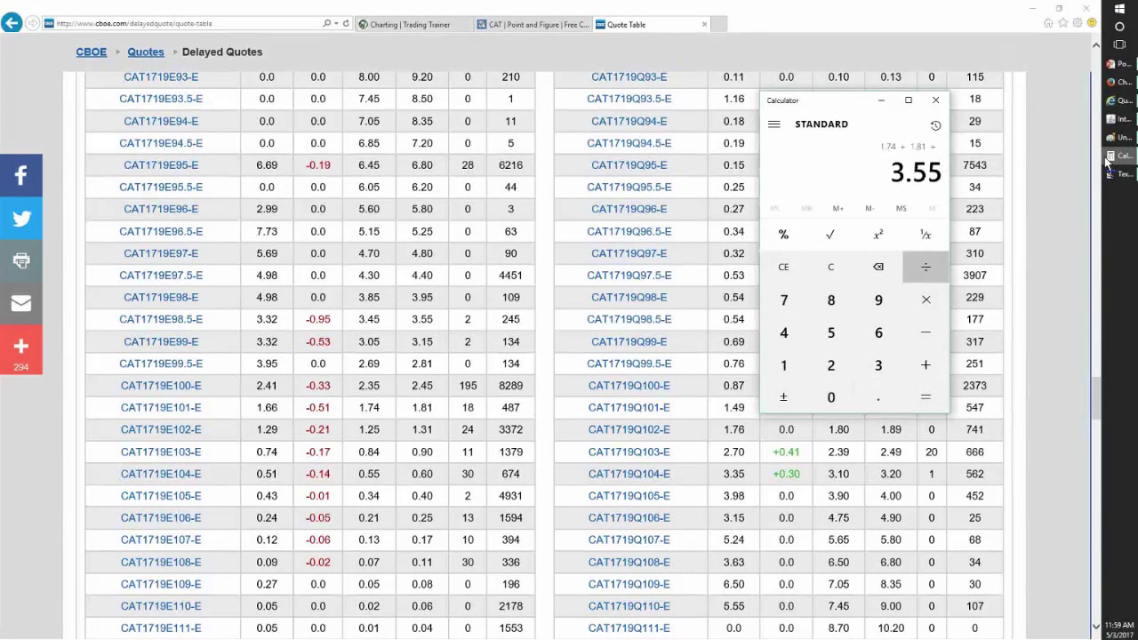
{"action": "type", "text": "2"}
{"action": "key", "text": "Return"}
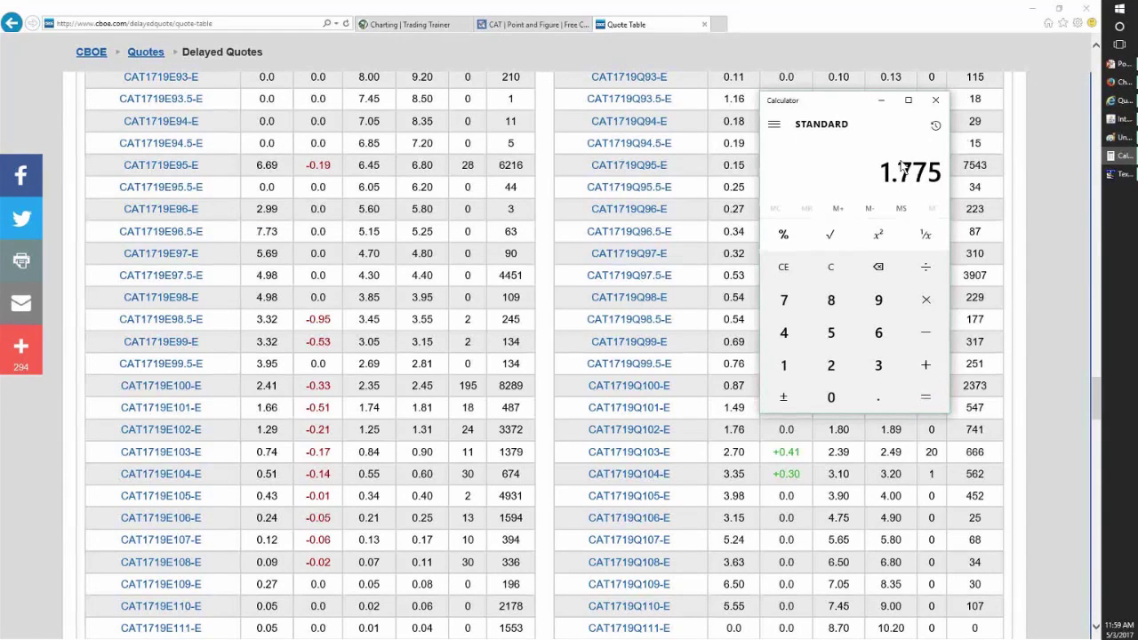
{"action": "mouse_move", "coordinate": [1113, 178]}
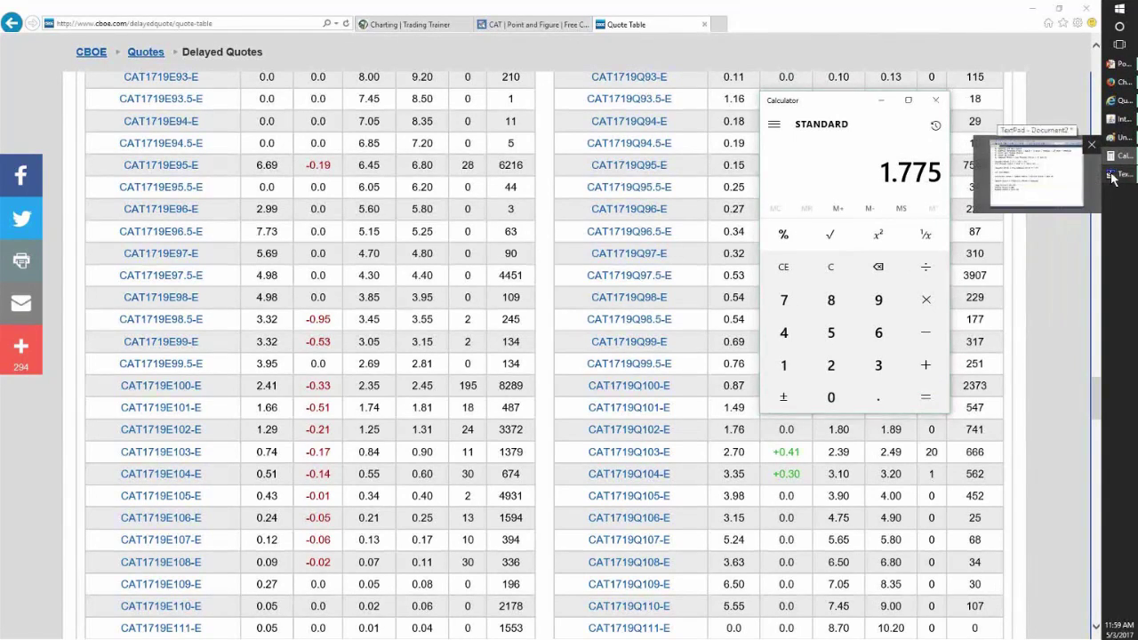
{"action": "left_click", "coordinate": [1113, 177]}
{"action": "scroll", "coordinate": [414, 470], "scroll_direction": "down", "scroll_amount": 1}
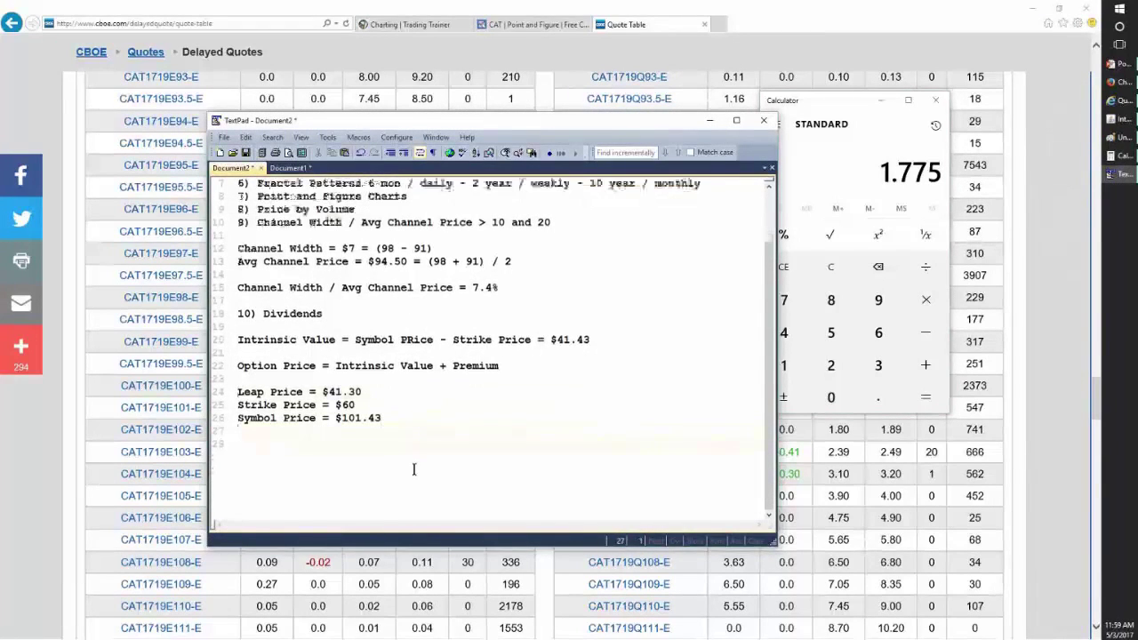
- Add a 'Shorted Option Price = $1.80' line below the symbol price
{"action": "key", "text": "Return"}
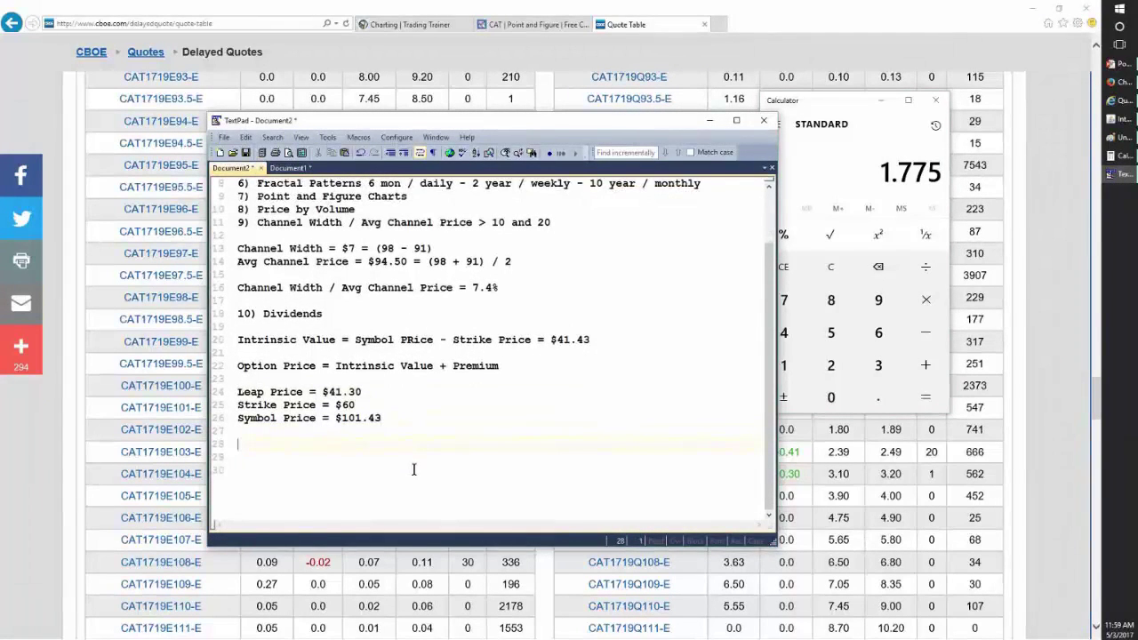
{"action": "type", "text": "Shorten"}
{"action": "key", "text": "BackSpace"}
{"action": "type", "text": "d Option, Price "}
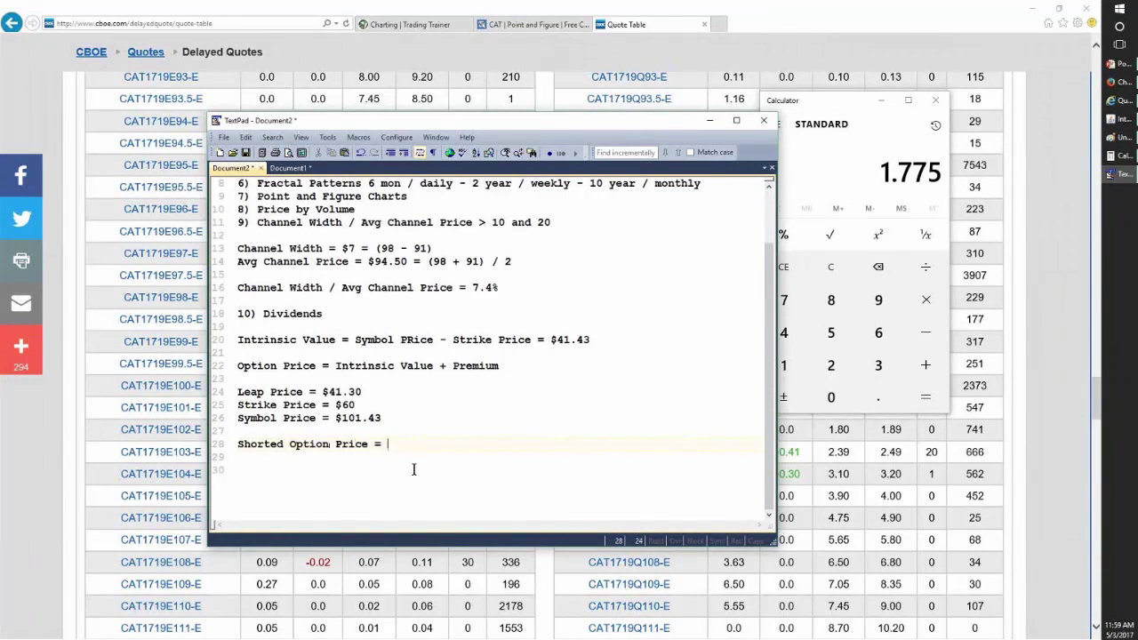
{"action": "type", "text": "= $1.80"}
- Divide 1.80 by 101 in Calculator
{"action": "left_click", "coordinate": [837, 272]}
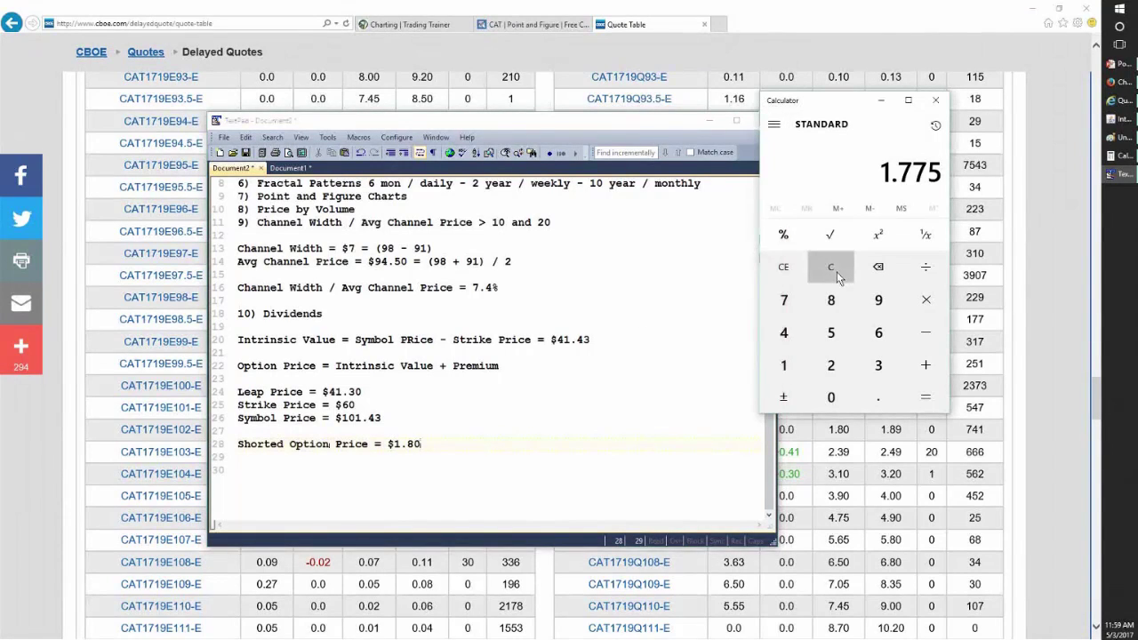
{"action": "type", "text": "1.80"}
{"action": "key", "text": "slash"}
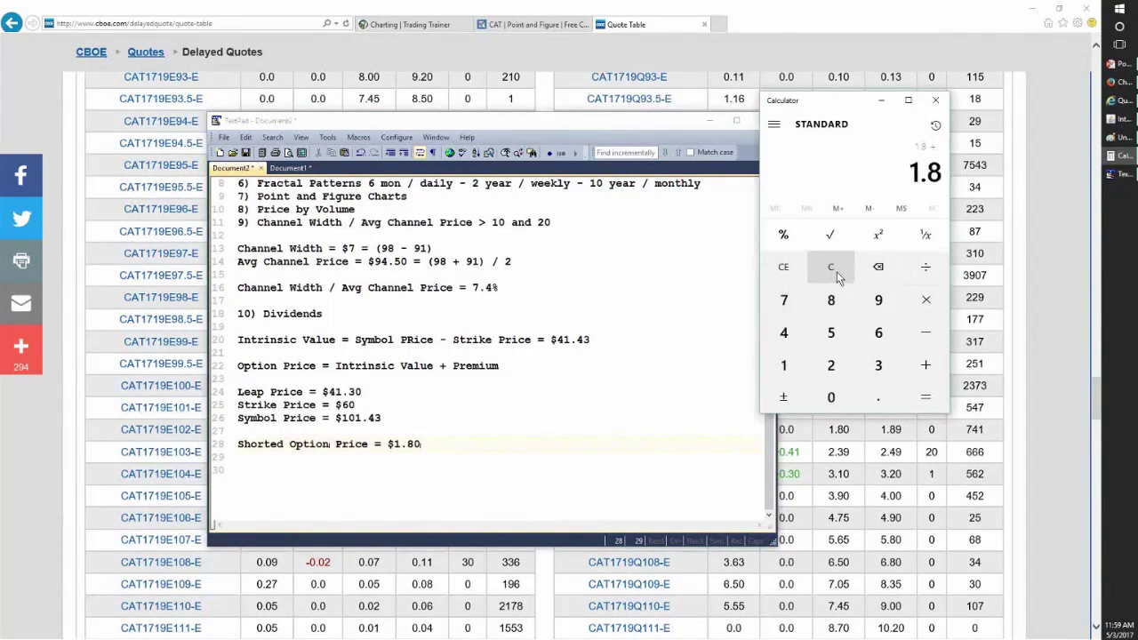
{"action": "type", "text": "101"}
{"action": "key", "text": "Return"}
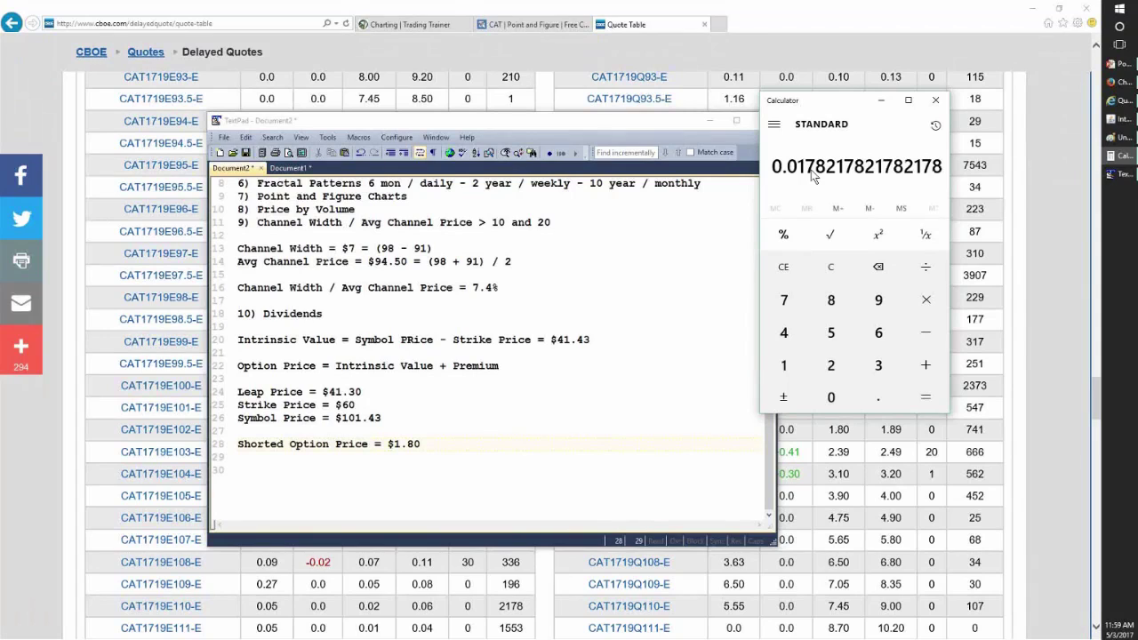
- Divide 1.80 by 41.3, then bring up the CAT price chart
{"action": "left_click", "coordinate": [840, 267]}
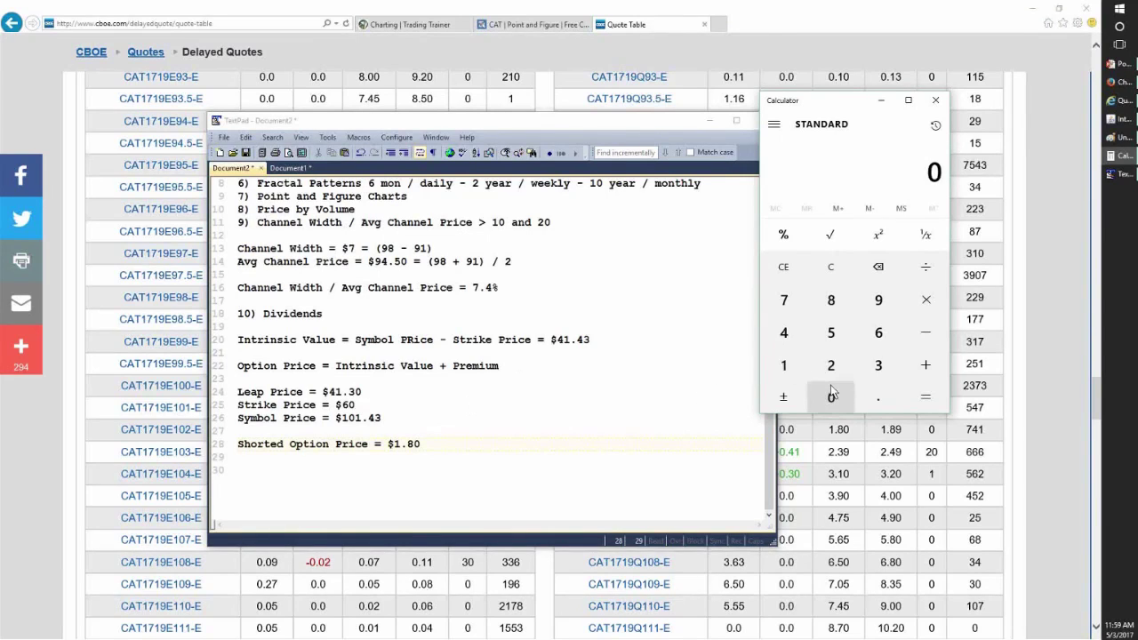
{"action": "left_click", "coordinate": [784, 366]}
{"action": "left_click", "coordinate": [879, 398]}
{"action": "left_click", "coordinate": [832, 299]}
{"action": "left_click", "coordinate": [831, 397]}
{"action": "type", "text": "1.3"}
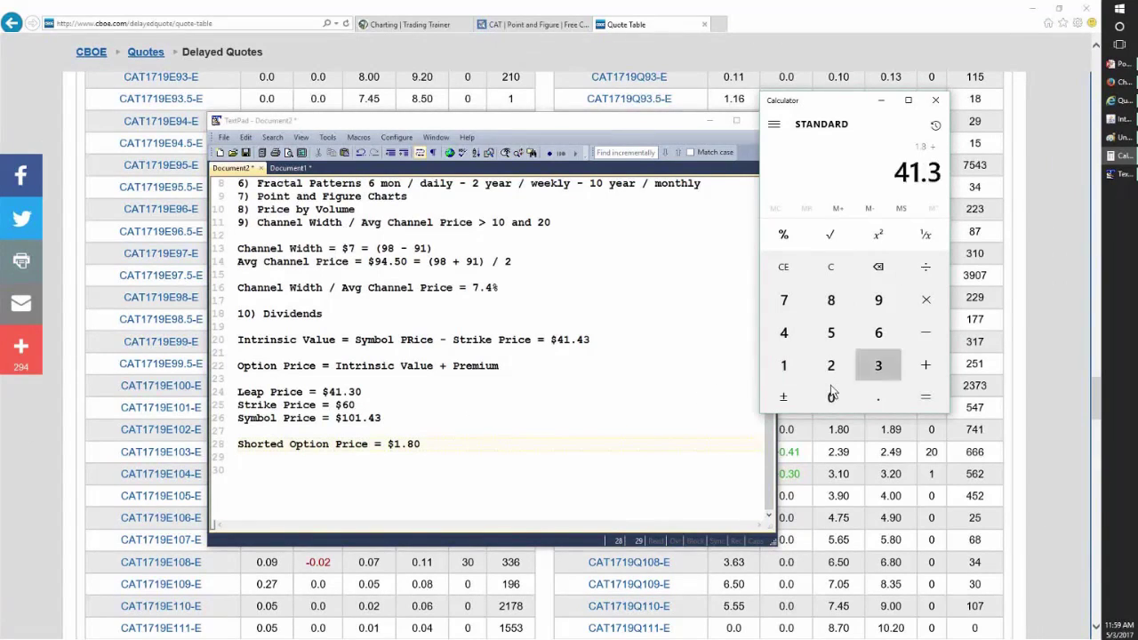
{"action": "key", "text": "Return"}
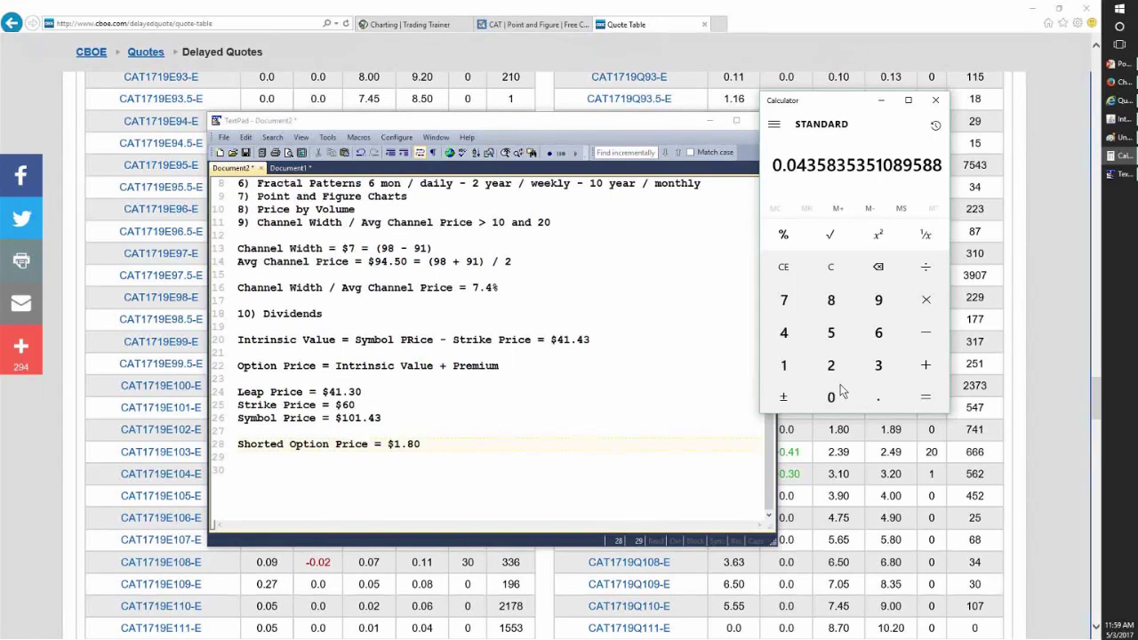
{"action": "left_click", "coordinate": [1119, 118]}
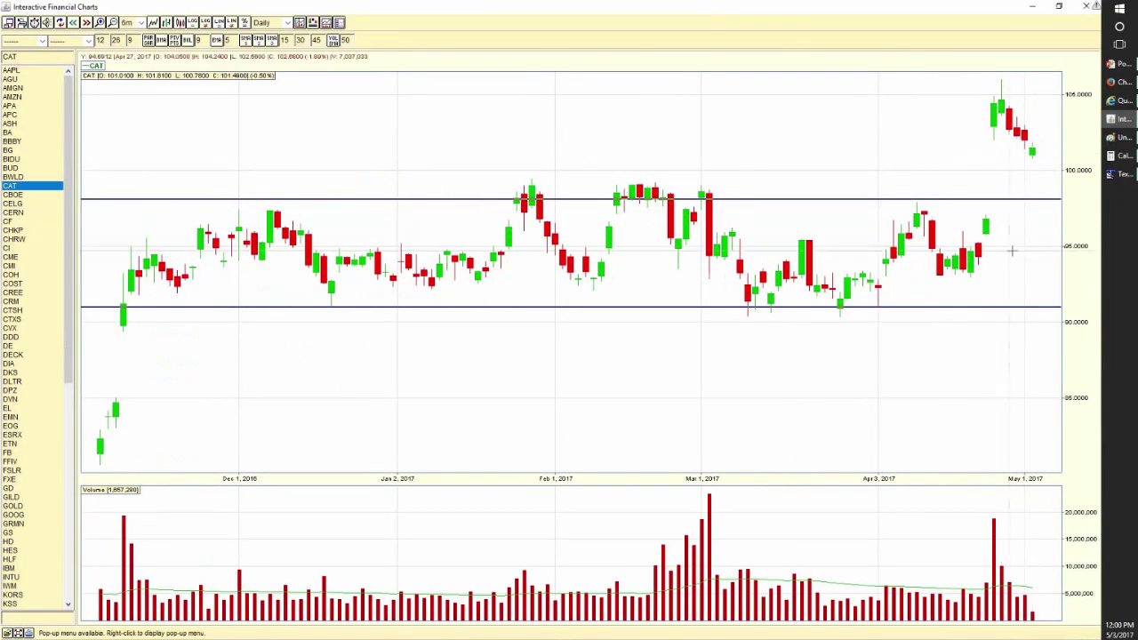
- Move a stray level line off the chart and switch to the Trendlines drawing tool
{"action": "left_click", "coordinate": [816, 323]}
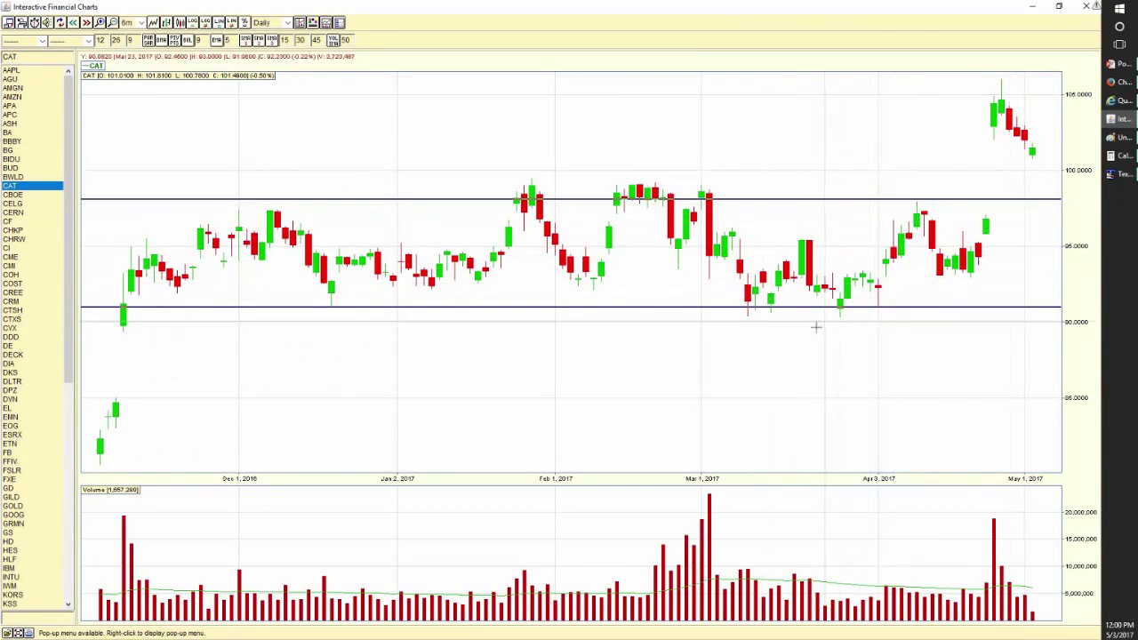
{"action": "left_click_drag", "start_coordinate": [796, 337], "coordinate": [781, 366]}
{"action": "right_click", "coordinate": [782, 367]}
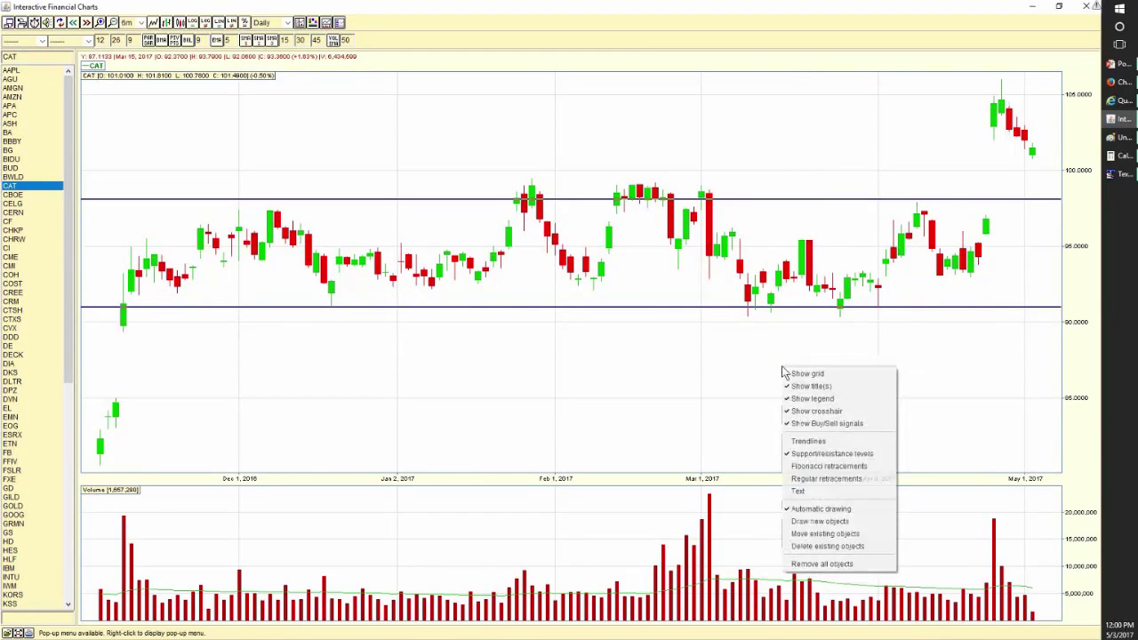
{"action": "left_click", "coordinate": [819, 442]}
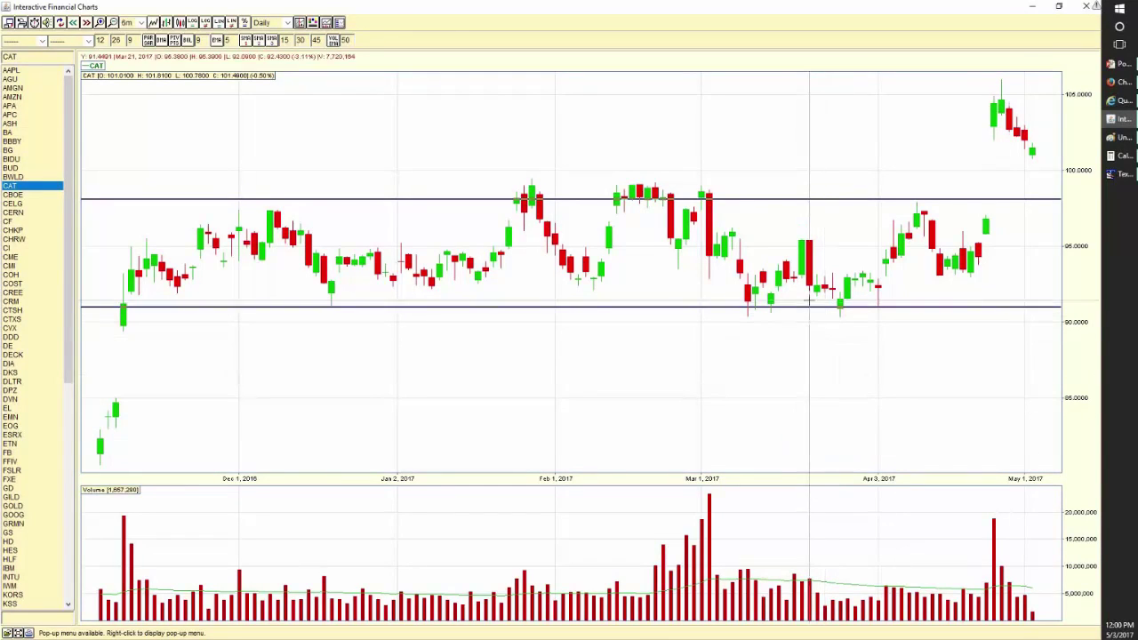
- Draw arrows at the support touch, the resistance touch, the late-April dip and the late-April gap up
{"action": "left_click_drag", "start_coordinate": [796, 368], "coordinate": [779, 319]}
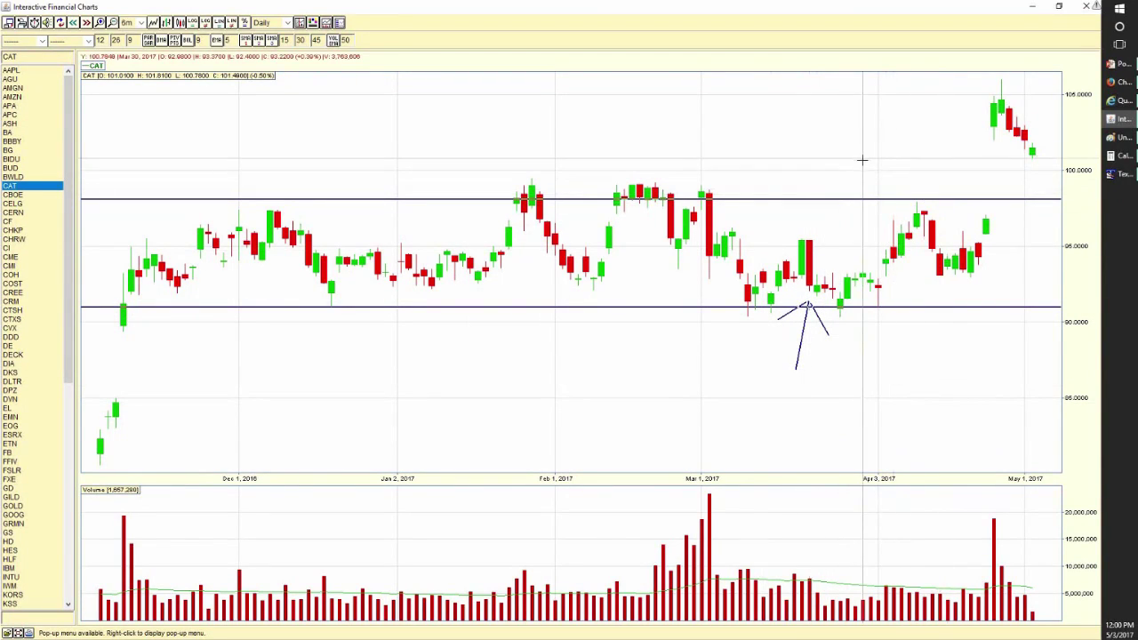
{"action": "mouse_move", "coordinate": [863, 158]}
{"action": "left_mouse_down"}
{"action": "mouse_move", "coordinate": [888, 192]}
{"action": "mouse_move", "coordinate": [876, 189]}
{"action": "left_mouse_up"}
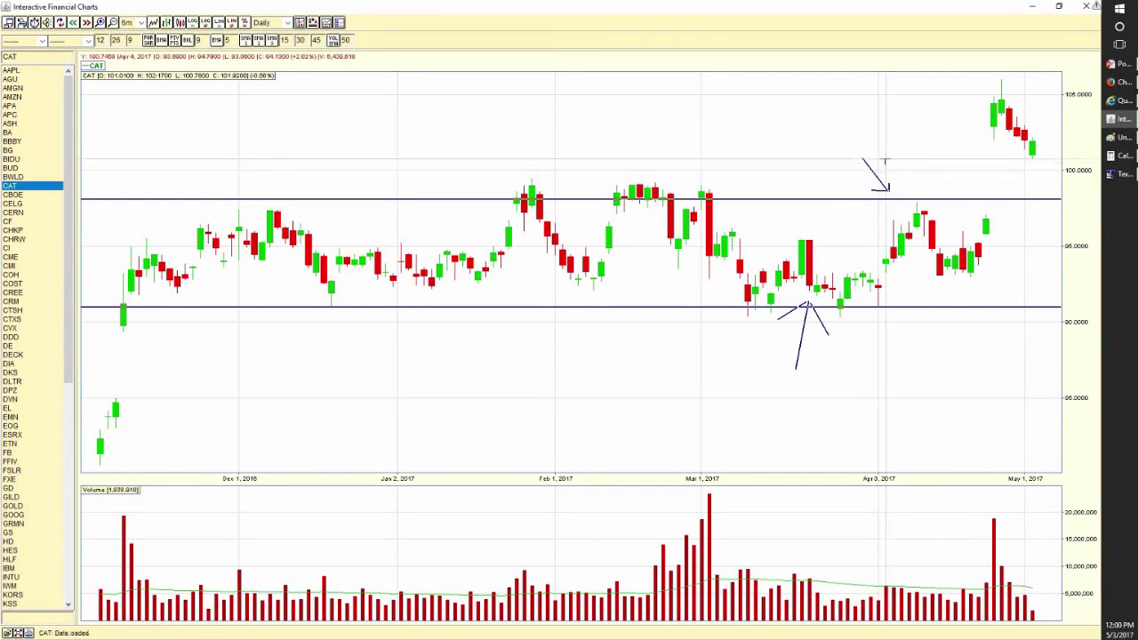
{"action": "mouse_move", "coordinate": [886, 159]}
{"action": "left_mouse_down"}
{"action": "mouse_move", "coordinate": [892, 190]}
{"action": "mouse_move", "coordinate": [923, 179]}
{"action": "left_mouse_up"}
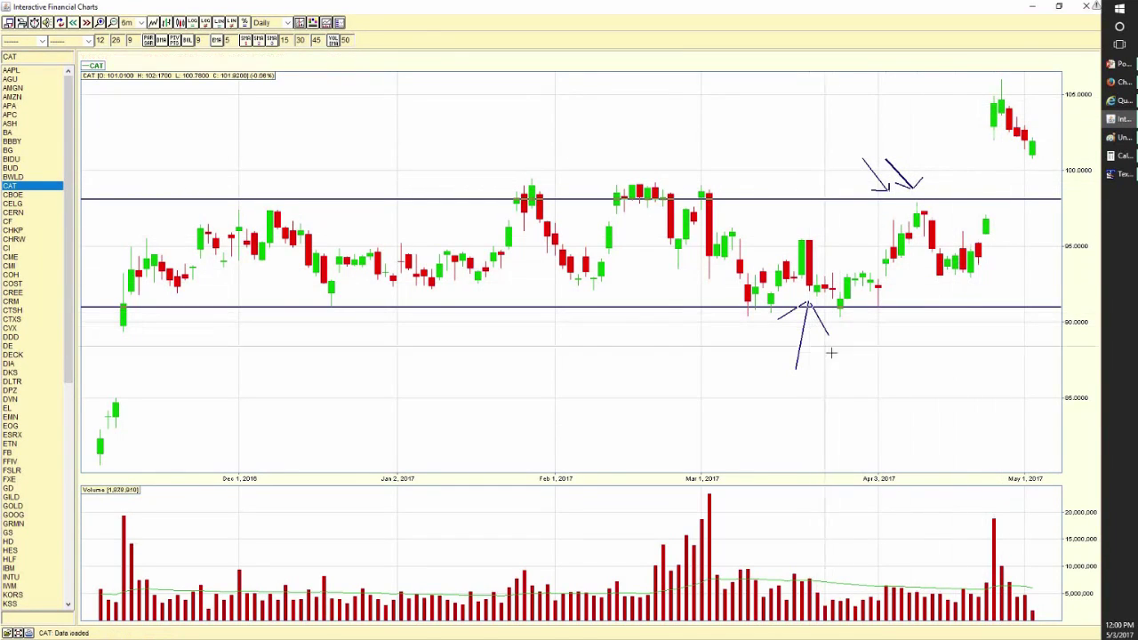
{"action": "mouse_move", "coordinate": [933, 409]}
{"action": "left_mouse_down"}
{"action": "mouse_move", "coordinate": [958, 286]}
{"action": "mouse_move", "coordinate": [923, 308]}
{"action": "left_mouse_up"}
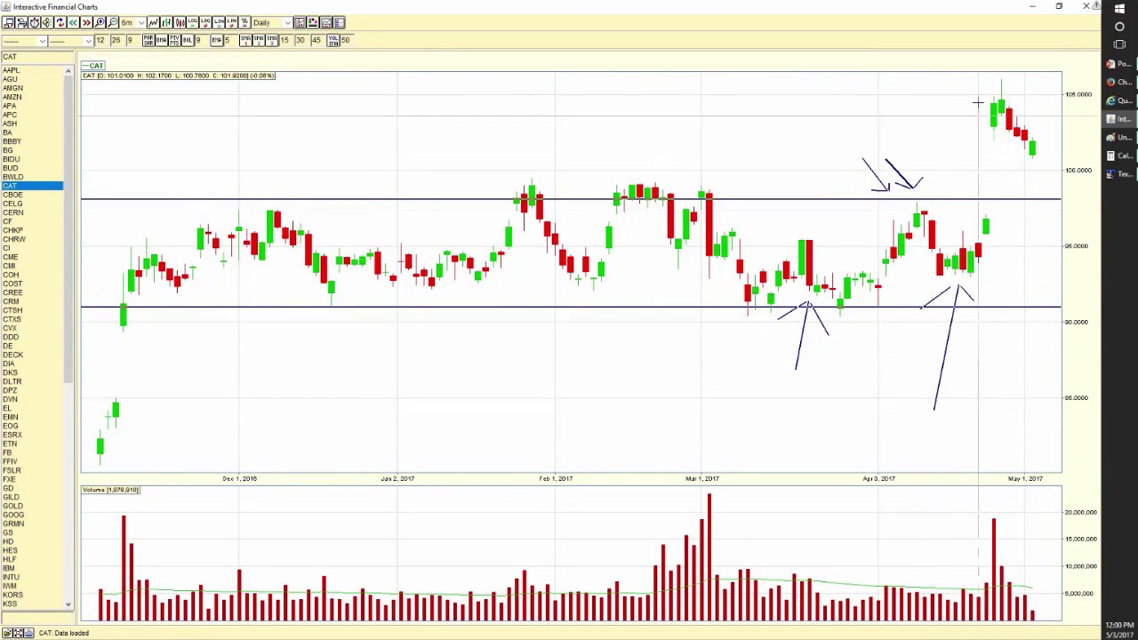
{"action": "mouse_move", "coordinate": [977, 93]}
{"action": "left_mouse_down"}
{"action": "mouse_move", "coordinate": [919, 72]}
{"action": "mouse_move", "coordinate": [981, 78]}
{"action": "mouse_move", "coordinate": [978, 92]}
{"action": "mouse_move", "coordinate": [942, 100]}
{"action": "left_mouse_up"}
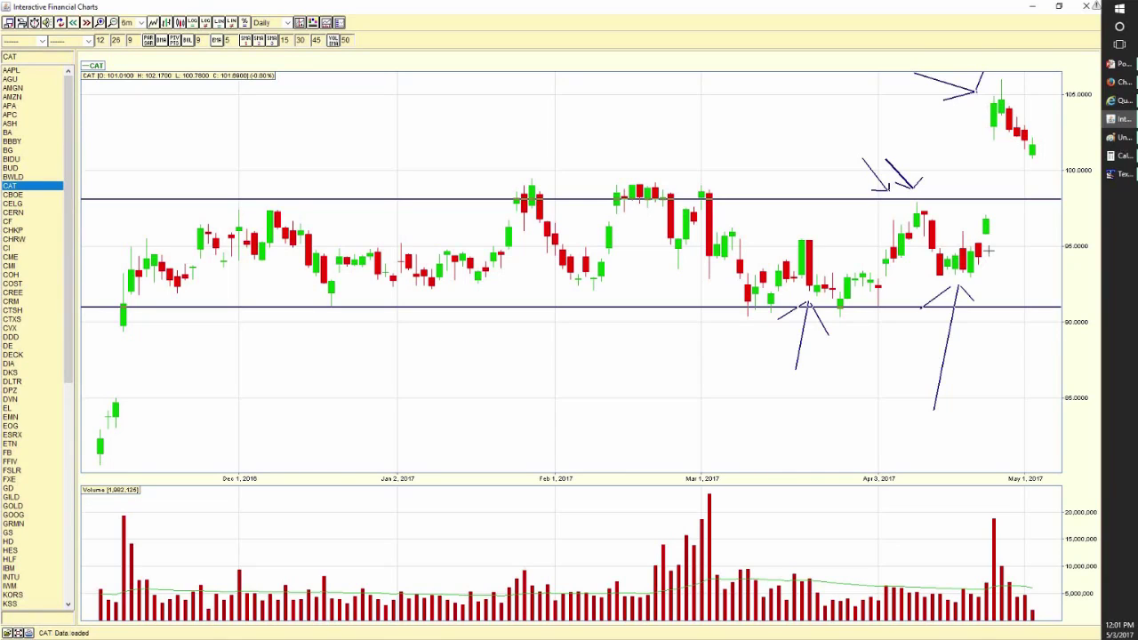
- Draw a long diagonal arrow down to the early-January candles between the 91 and 98 channel lines
{"action": "mouse_move", "coordinate": [361, 100]}
{"action": "left_mouse_down"}
{"action": "mouse_move", "coordinate": [430, 240]}
{"action": "mouse_move", "coordinate": [408, 231]}
{"action": "left_mouse_up"}
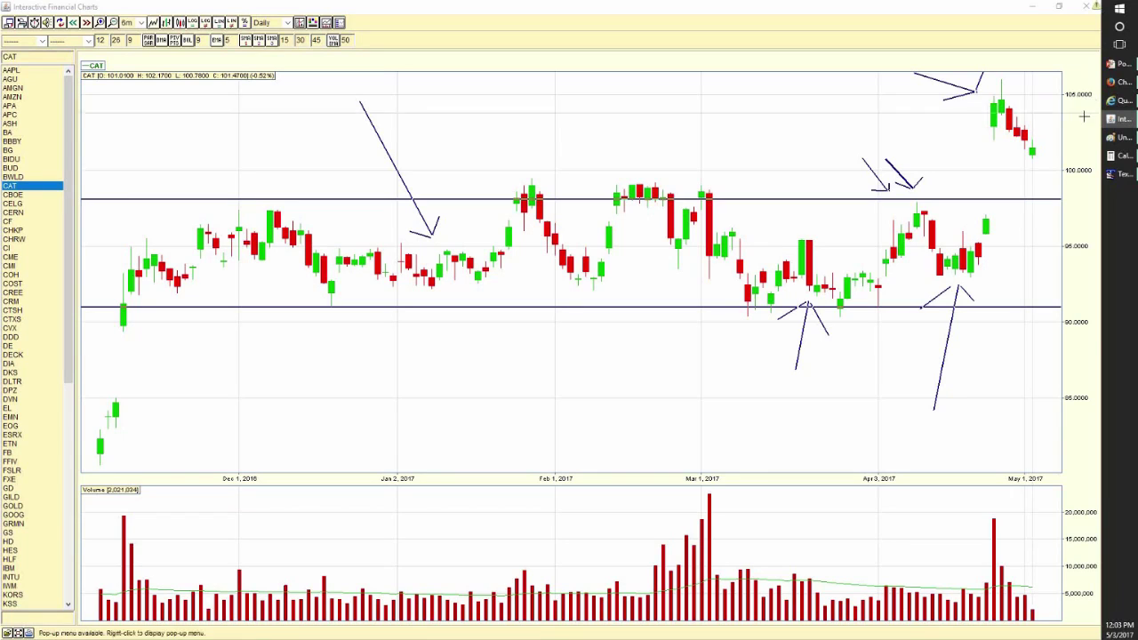
- Start a new blank Paint picture, discarding the old sketch without saving
{"action": "left_click", "coordinate": [1123, 139]}
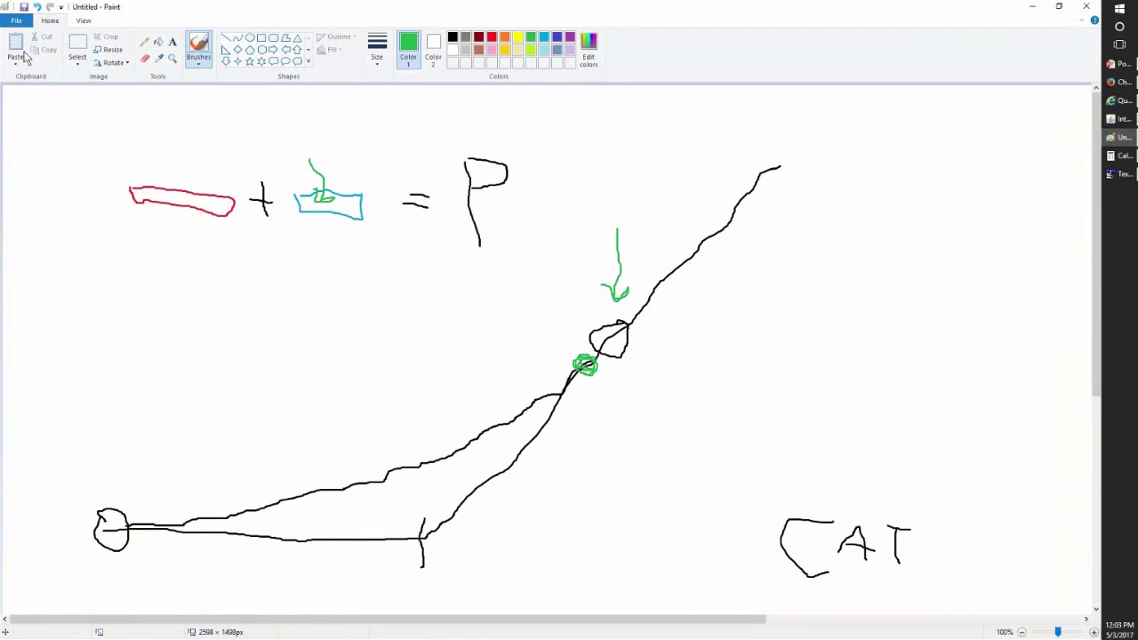
{"action": "left_click", "coordinate": [17, 20]}
{"action": "left_click", "coordinate": [27, 40]}
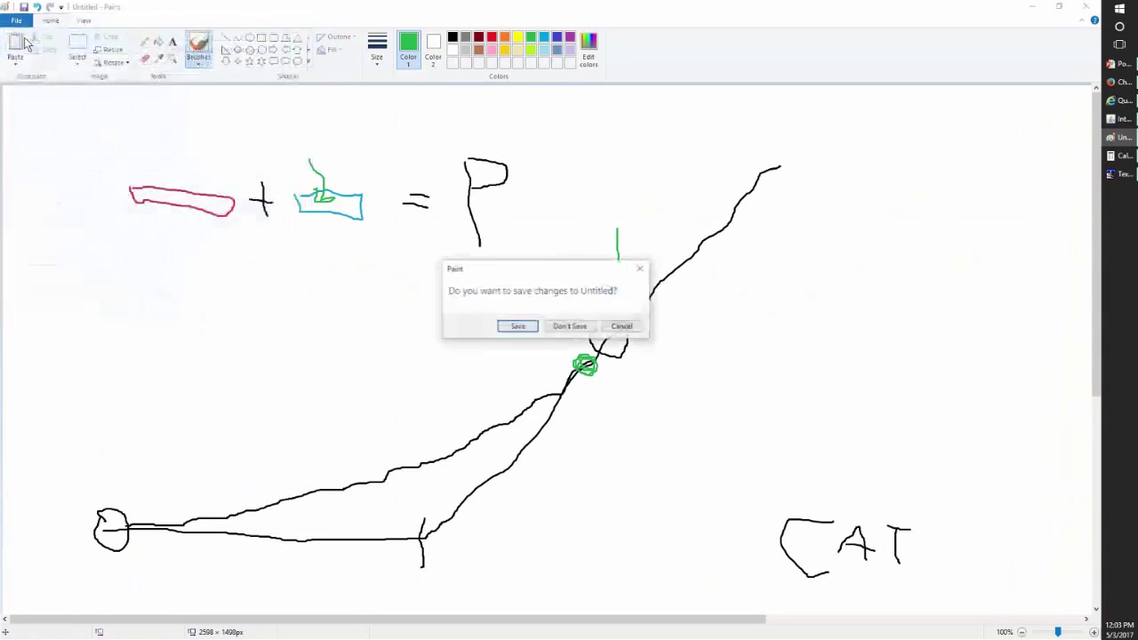
{"action": "left_click", "coordinate": [560, 325]}
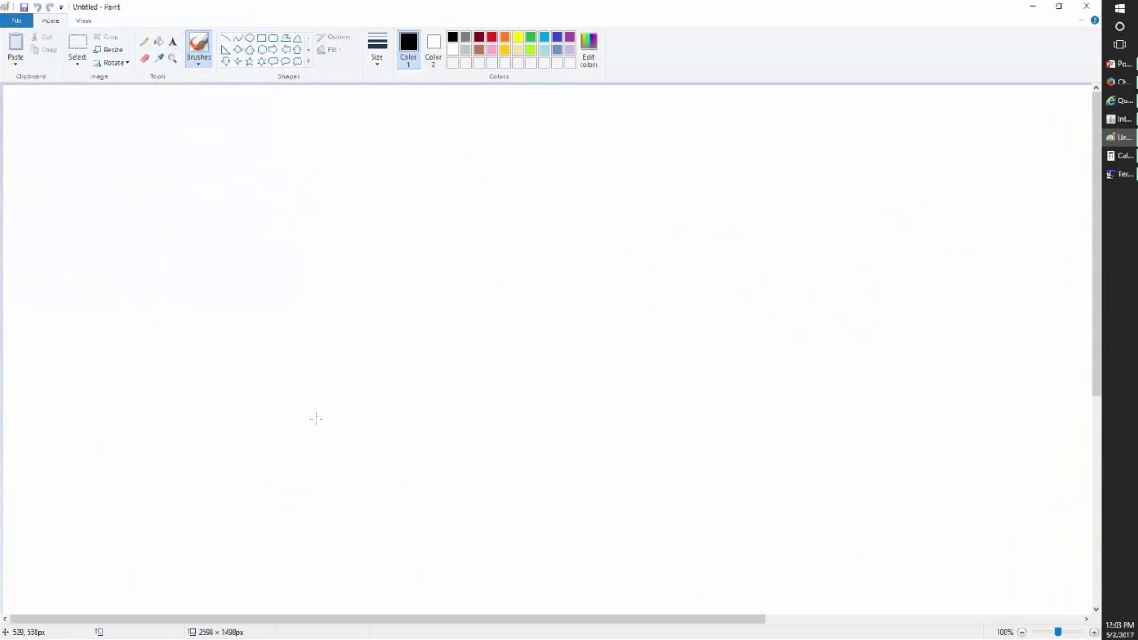
- Draw a rising, leveling price curve plus short and long horizontal strokes, undoing a stray dot
{"action": "mouse_move", "coordinate": [272, 534]}
{"action": "left_mouse_down"}
{"action": "mouse_move", "coordinate": [356, 453]}
{"action": "mouse_move", "coordinate": [599, 140]}
{"action": "mouse_move", "coordinate": [907, 163]}
{"action": "mouse_move", "coordinate": [1066, 158]}
{"action": "left_mouse_up"}
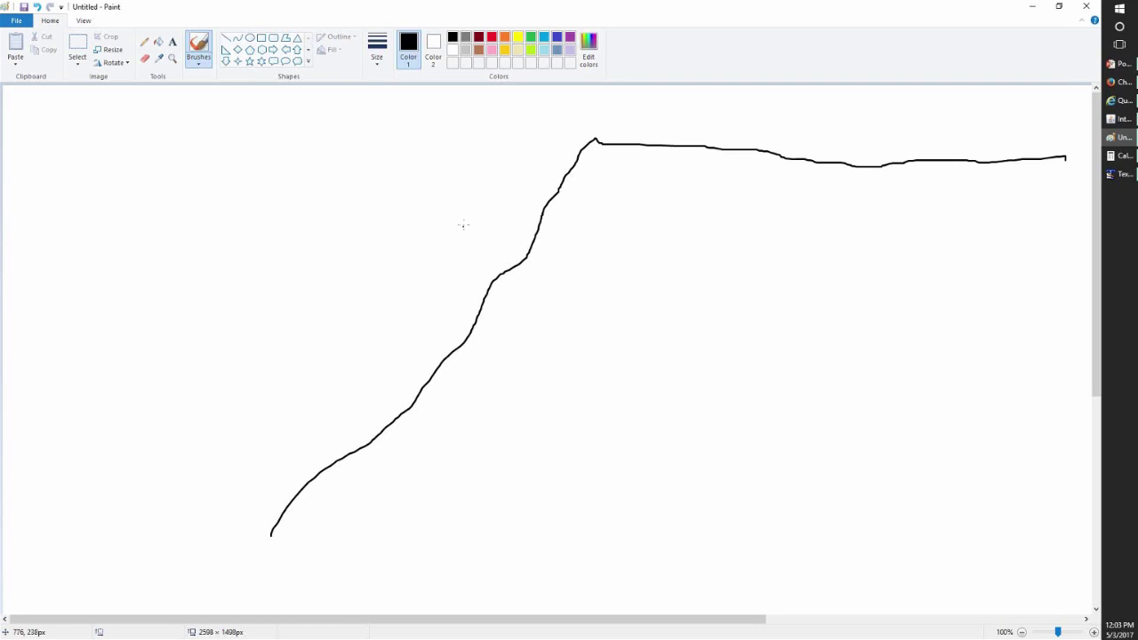
{"action": "left_click_drag", "start_coordinate": [454, 277], "coordinate": [551, 284]}
{"action": "left_click_drag", "start_coordinate": [482, 317], "coordinate": [84, 318]}
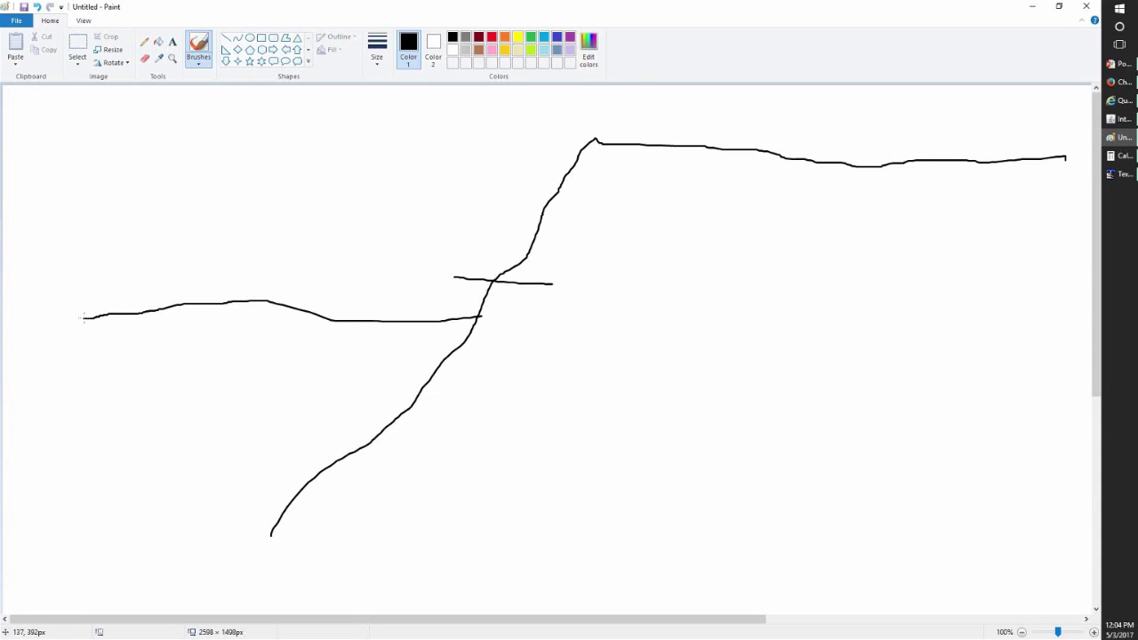
{"action": "left_click", "coordinate": [903, 329]}
{"action": "key", "text": "ctrl+z"}
- Add 'Protective put, go a couple of time slots out' as the final TextPad line, then close the notes window
{"action": "left_click", "coordinate": [1117, 173]}
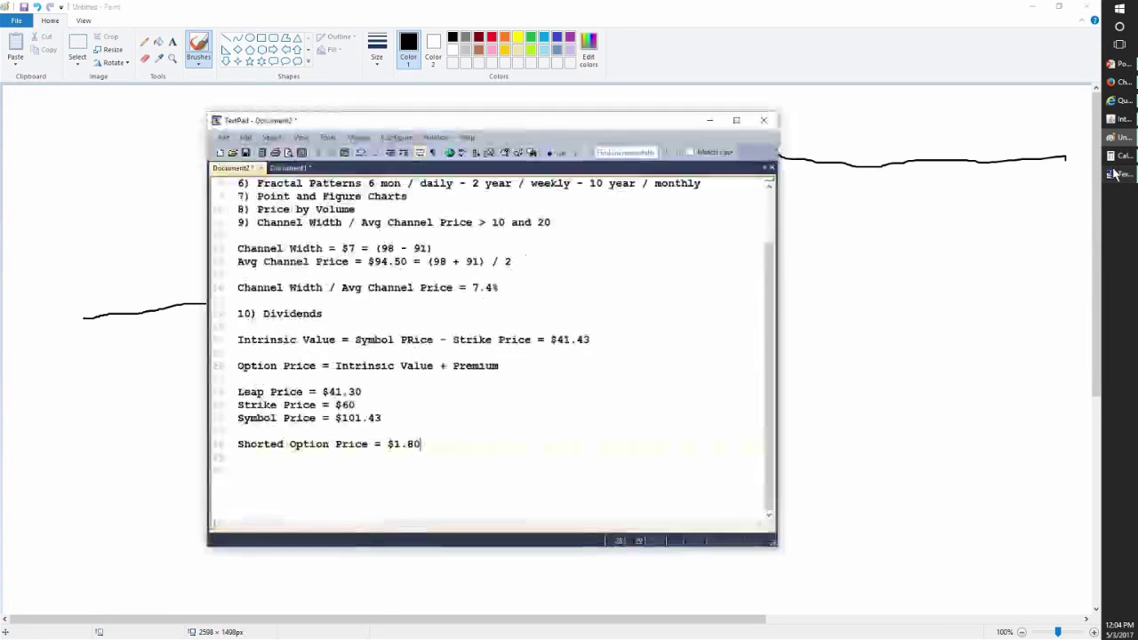
{"action": "key", "text": "Return"}
{"action": "key", "text": "Return"}
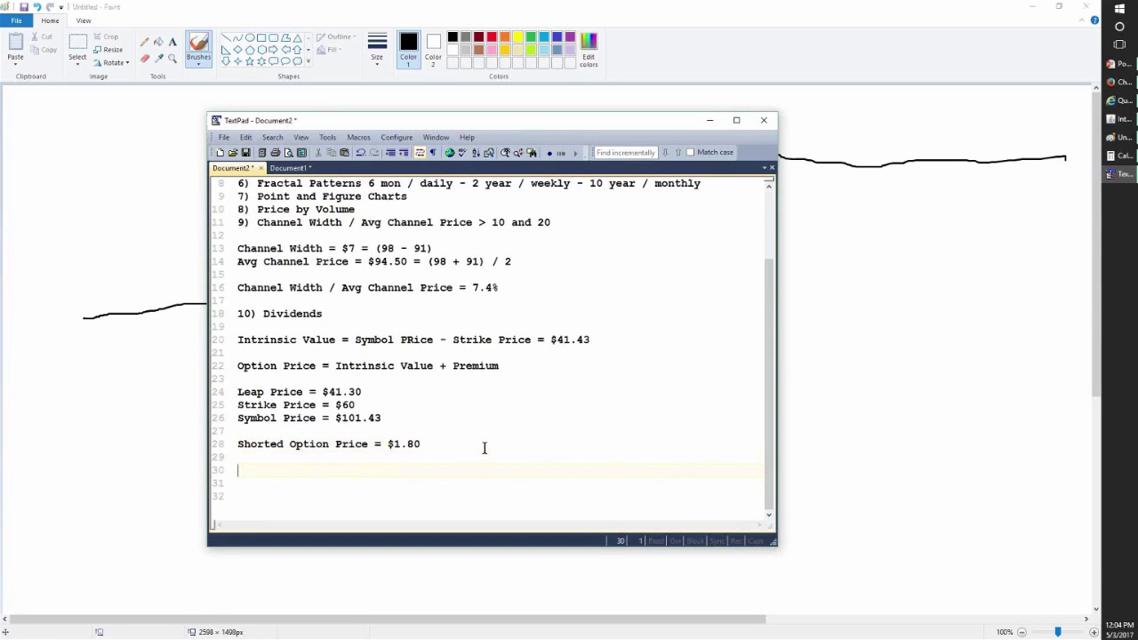
{"action": "type", "text": "Protective put,"}
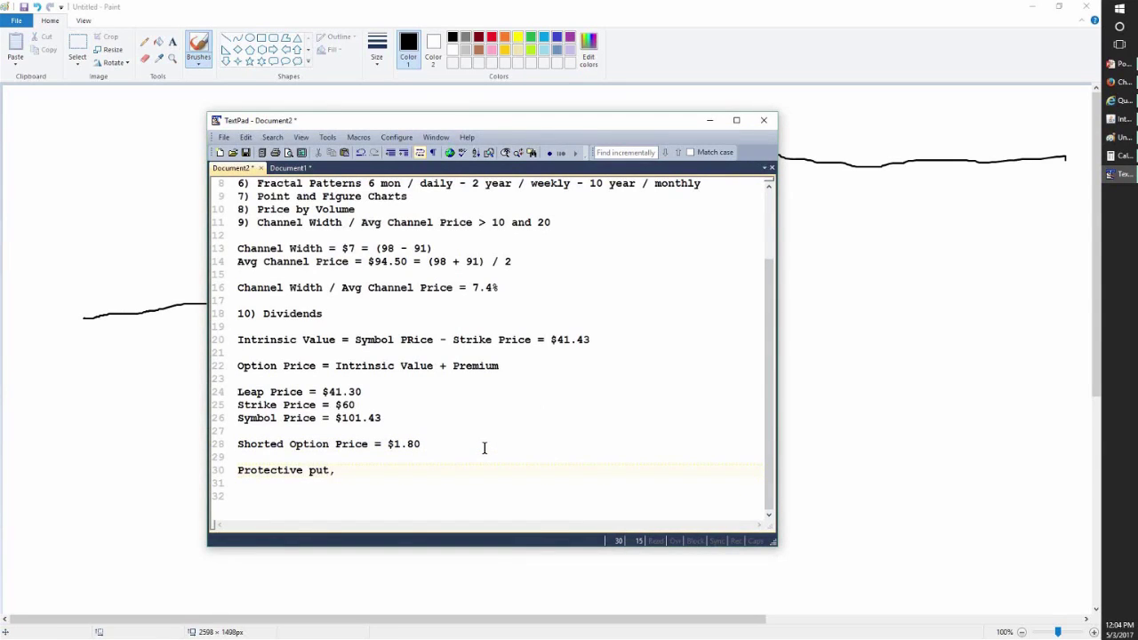
{"action": "type", "text": " go a couple od ti"}
{"action": "key", "text": "BackSpace"}
{"action": "key", "text": "BackSpace"}
{"action": "key", "text": "BackSpace"}
{"action": "key", "text": "BackSpace"}
{"action": "type", "text": "g time"}
{"action": "key", "text": "BackSpace"}
{"action": "key", "text": "BackSpace"}
{"action": "key", "text": "BackSpace"}
{"action": "key", "text": "BackSpace"}
{"action": "key", "text": "BackSpace"}
{"action": "key", "text": "BackSpace"}
{"action": "key", "text": "BackSpace"}
{"action": "type", "text": "f time slots out"}
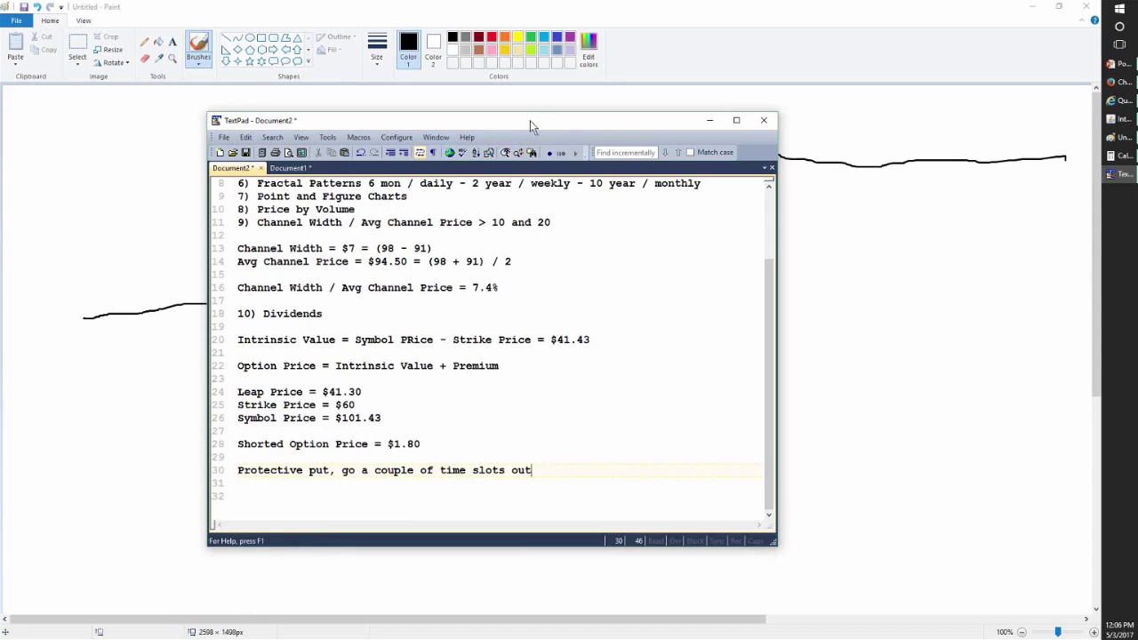
{"action": "left_click_drag", "start_coordinate": [530, 120], "coordinate": [455, 121]}
{"action": "key", "text": "alt+F4"}
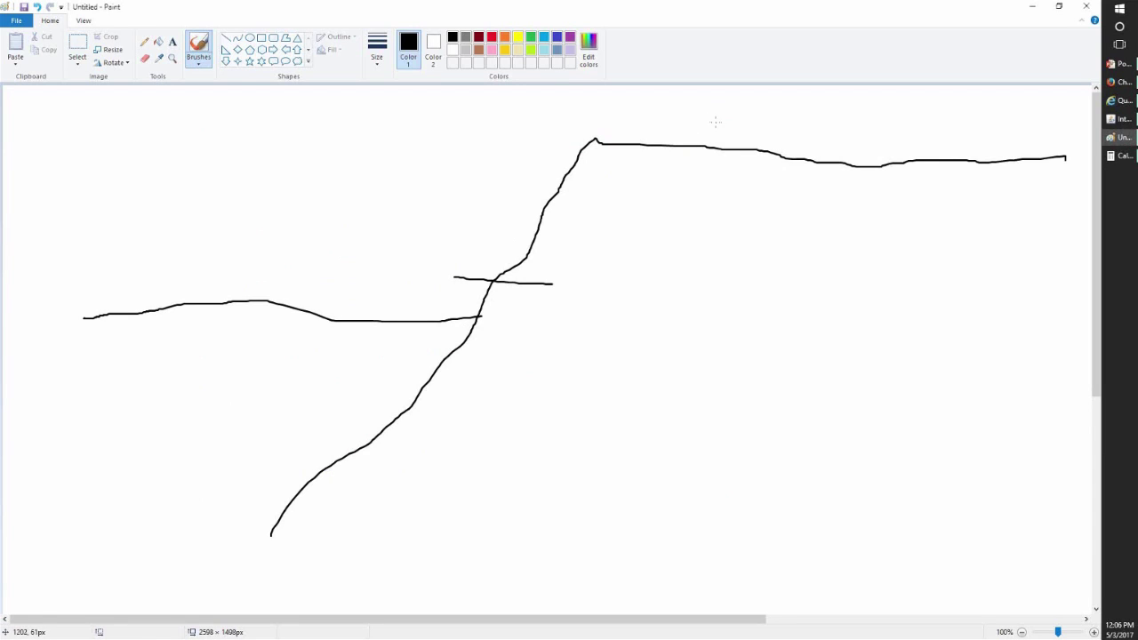
- Brush a downward arrow from the top price line, then circle a low point on the rise and arrow it to the crossbar
{"action": "mouse_move", "coordinate": [715, 121]}
{"action": "left_mouse_down"}
{"action": "mouse_move", "coordinate": [738, 274]}
{"action": "mouse_move", "coordinate": [730, 340]}
{"action": "left_mouse_up"}
{"action": "left_click_drag", "start_coordinate": [738, 330], "coordinate": [697, 304]}
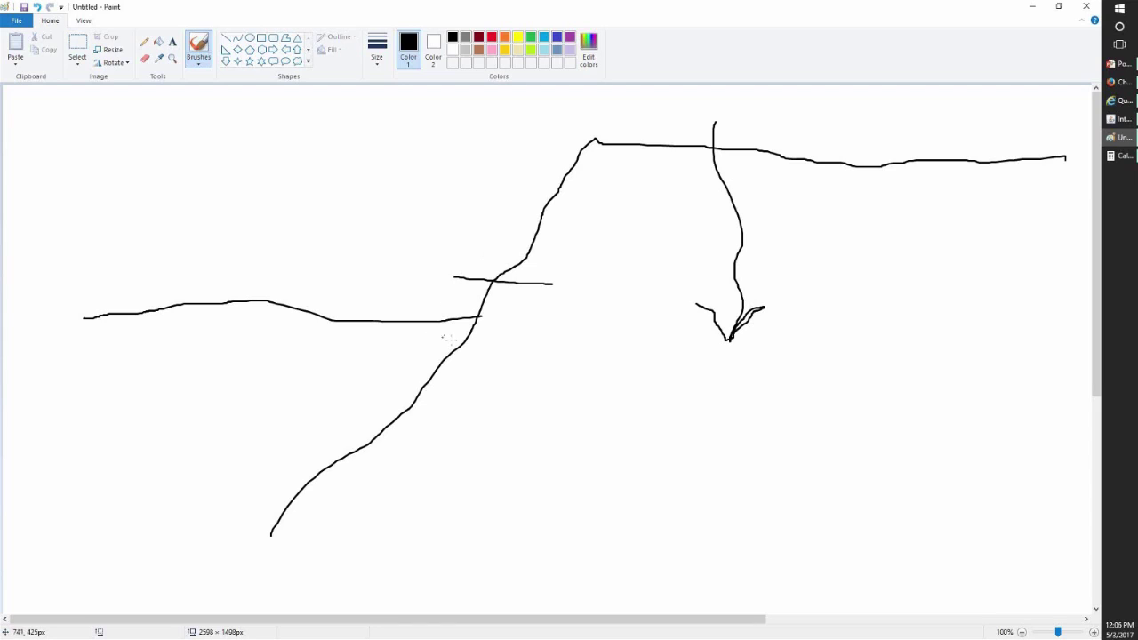
{"action": "mouse_move", "coordinate": [478, 352]}
{"action": "left_mouse_down"}
{"action": "mouse_move", "coordinate": [444, 350]}
{"action": "mouse_move", "coordinate": [479, 377]}
{"action": "mouse_move", "coordinate": [476, 345]}
{"action": "left_mouse_up"}
{"action": "mouse_move", "coordinate": [478, 368]}
{"action": "left_mouse_down"}
{"action": "mouse_move", "coordinate": [553, 361]}
{"action": "mouse_move", "coordinate": [562, 285]}
{"action": "mouse_move", "coordinate": [574, 299]}
{"action": "mouse_move", "coordinate": [555, 305]}
{"action": "left_mouse_up"}
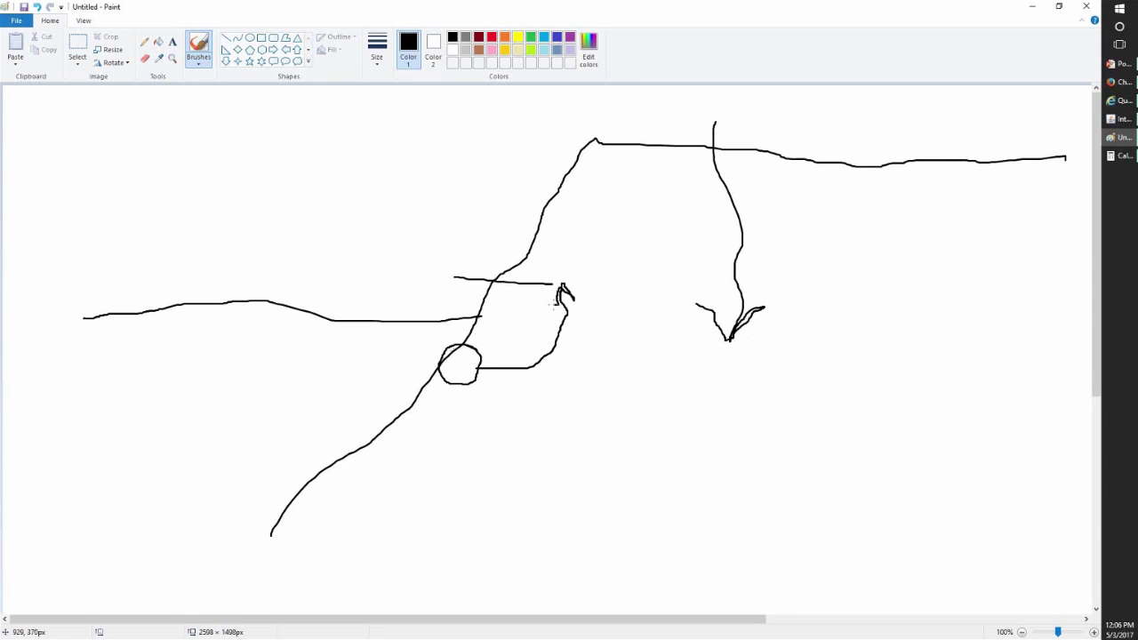